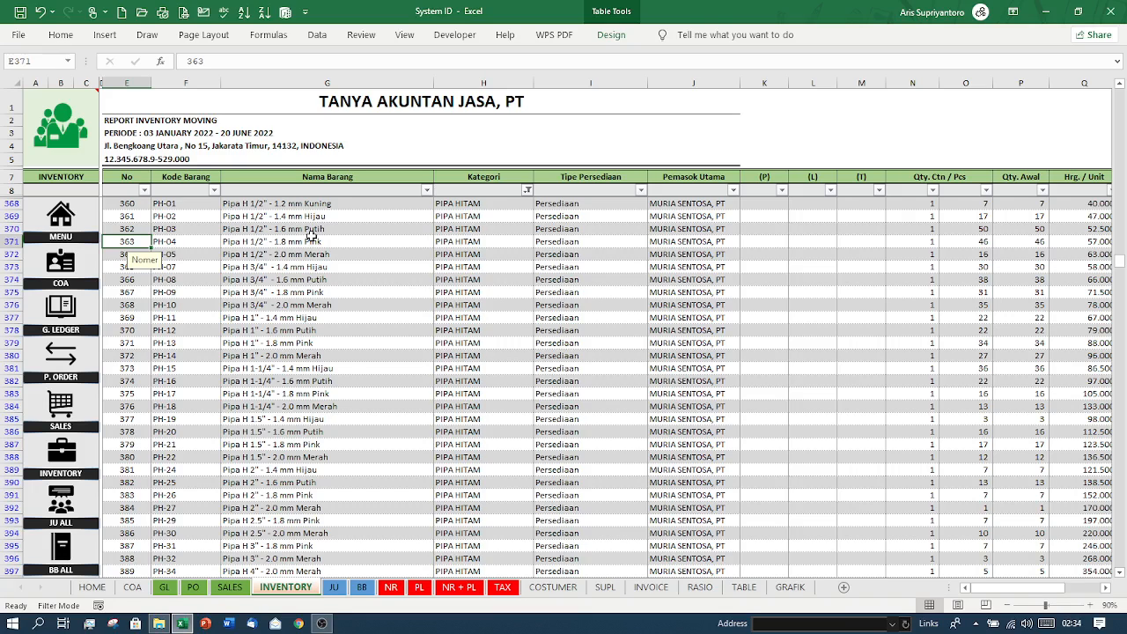
pyautogui.click(140, 84)
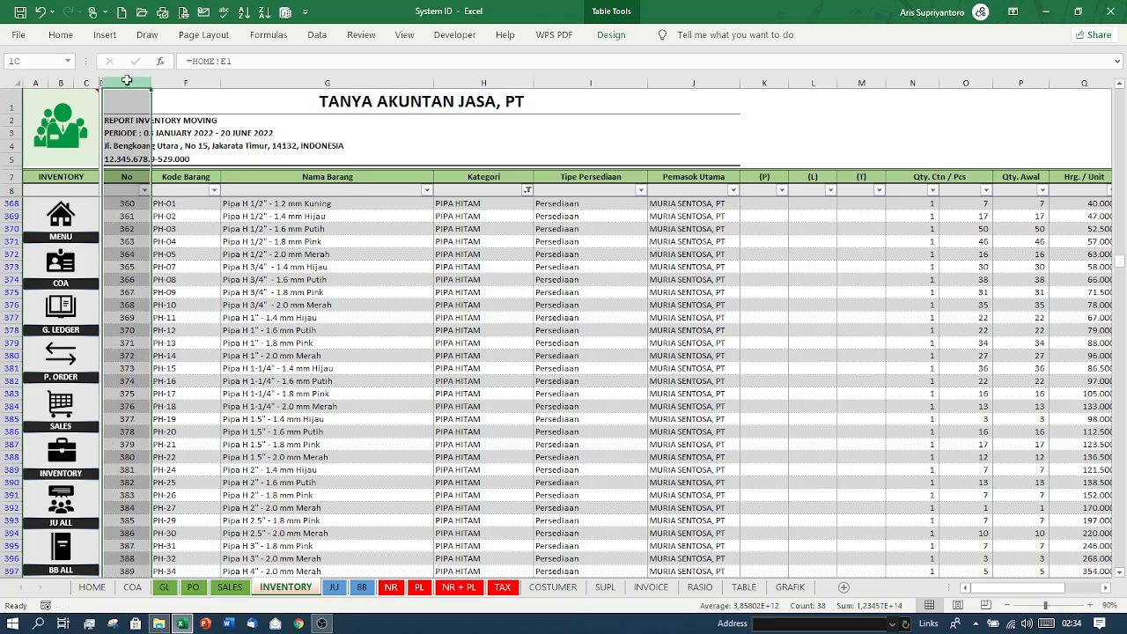
pyautogui.click(191, 205)
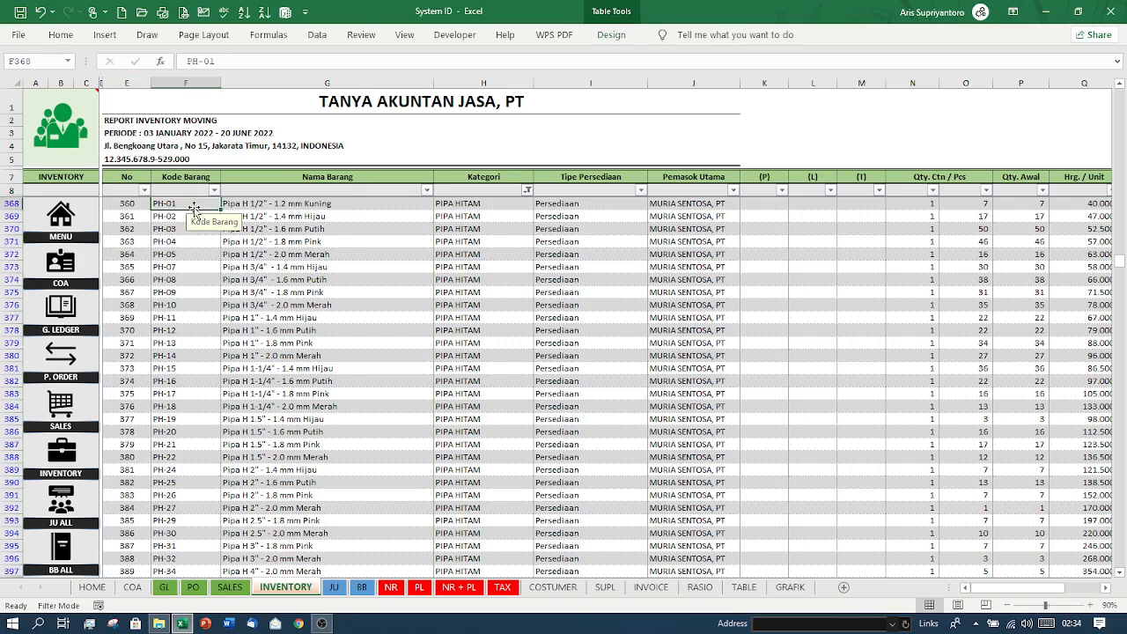
pyautogui.click(129, 203)
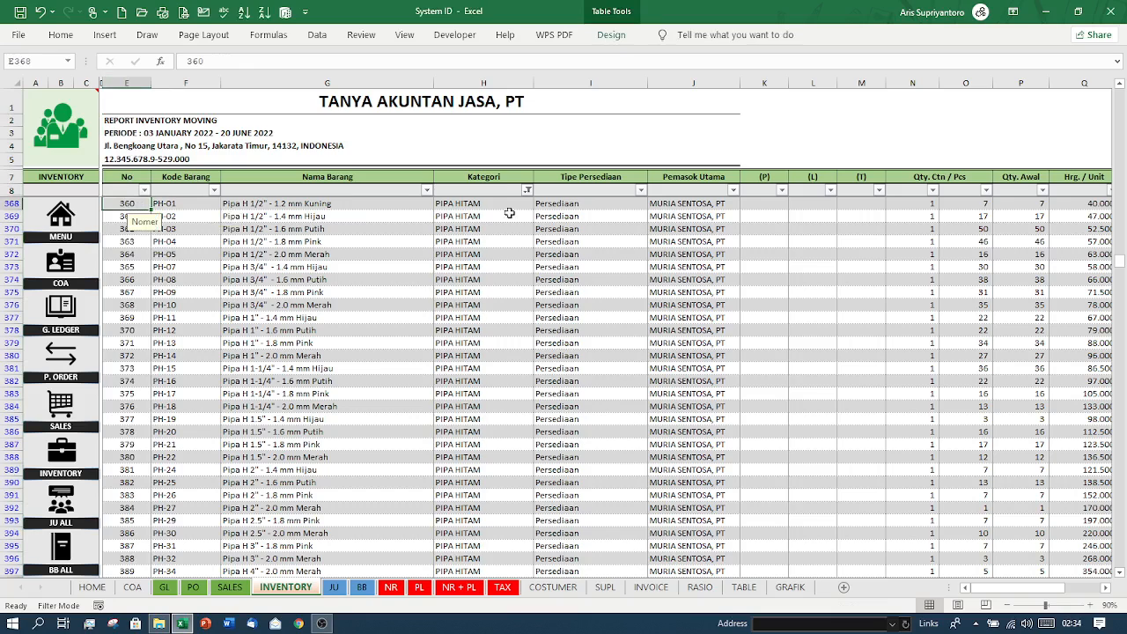
# Show all categories in the Kategori column's filter and return to the first rows of the inventory table
pyautogui.click(527, 190)
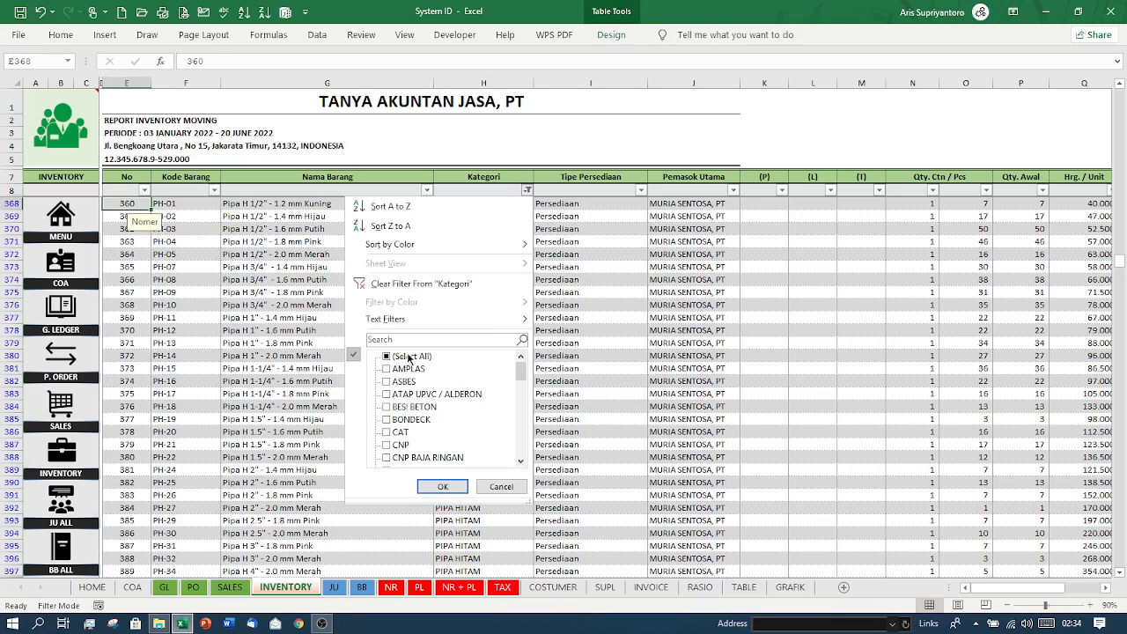
pyautogui.click(410, 356)
pyautogui.click(443, 487)
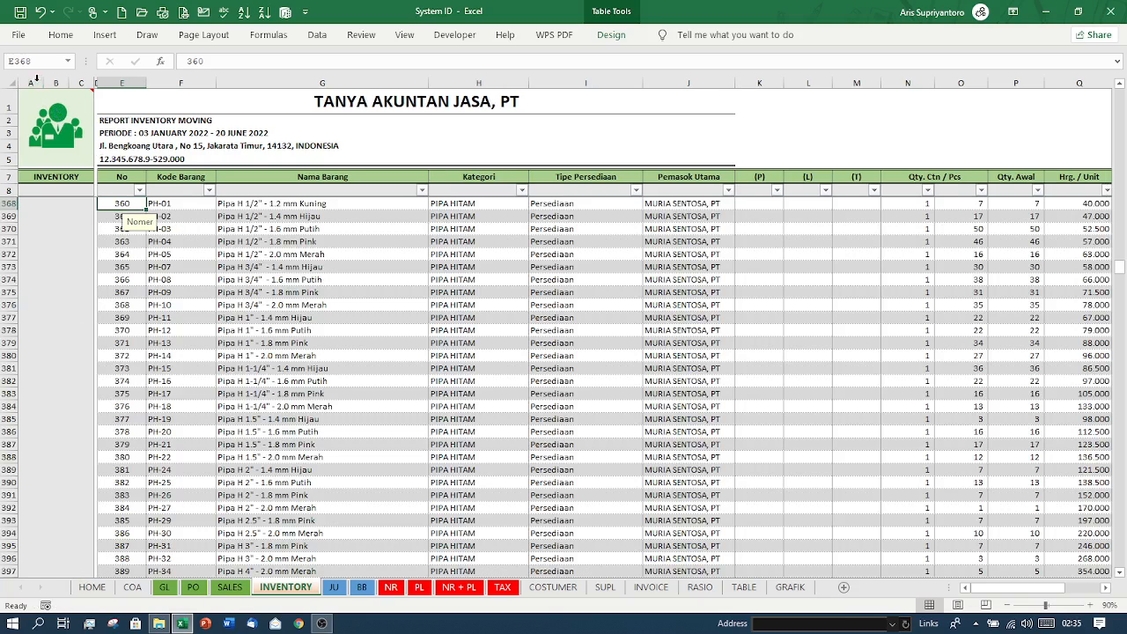
pyautogui.click(164, 216)
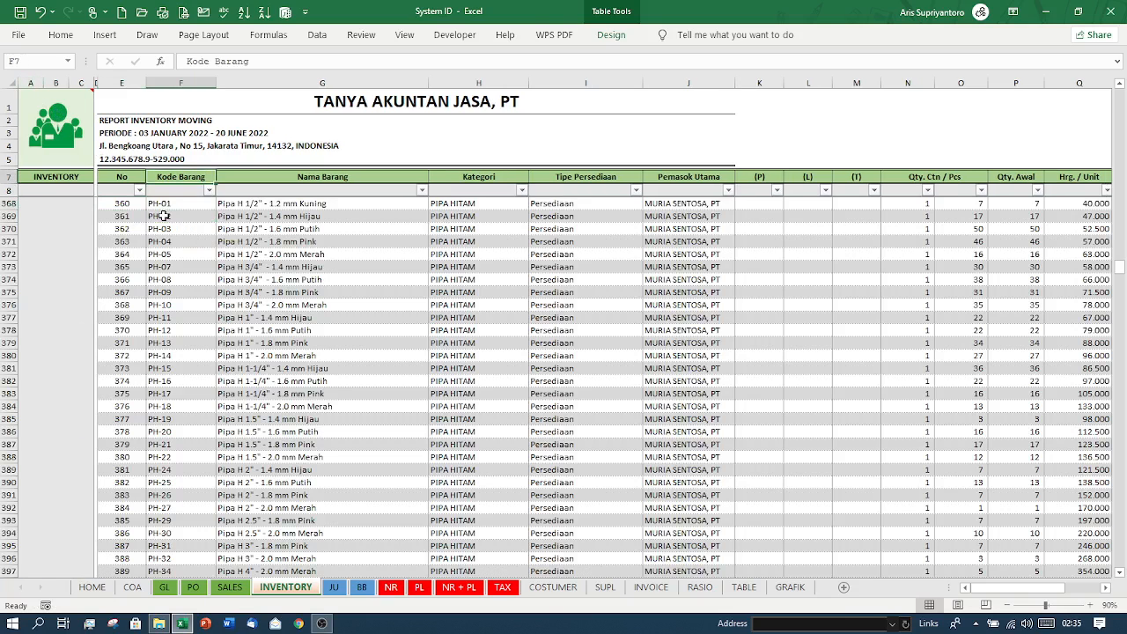
pyautogui.hotkey('ctrl', 'Home')
pyautogui.press('Down')
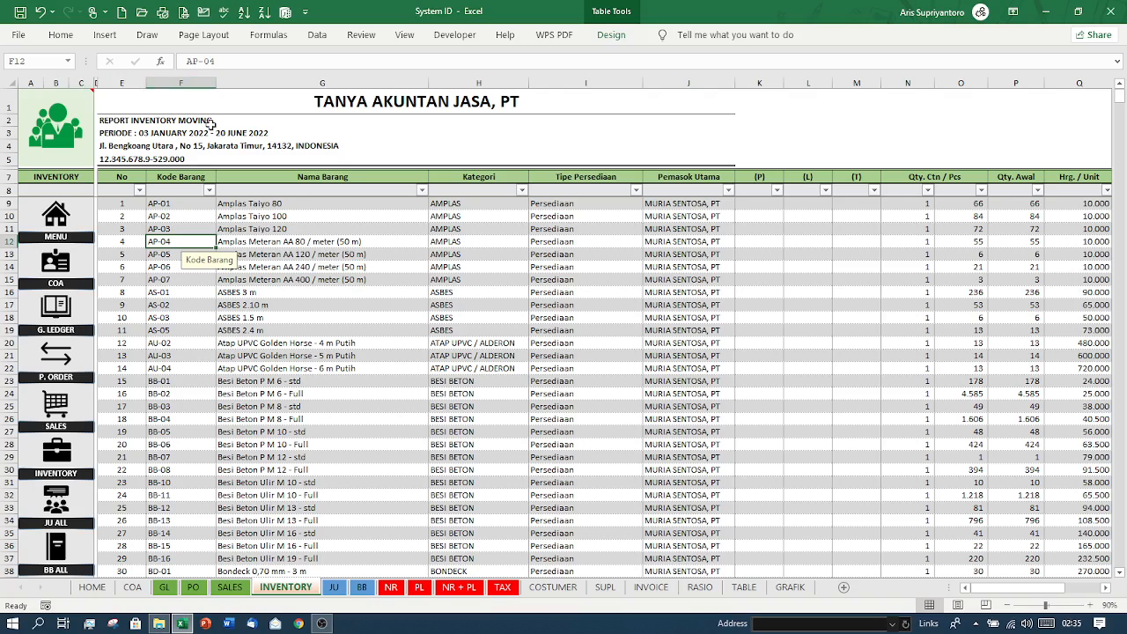
# Review the inventory table headers in row 7, from No across to ACC. QTY and back to Qty. Ctn / Pcs
pyautogui.click(137, 176)
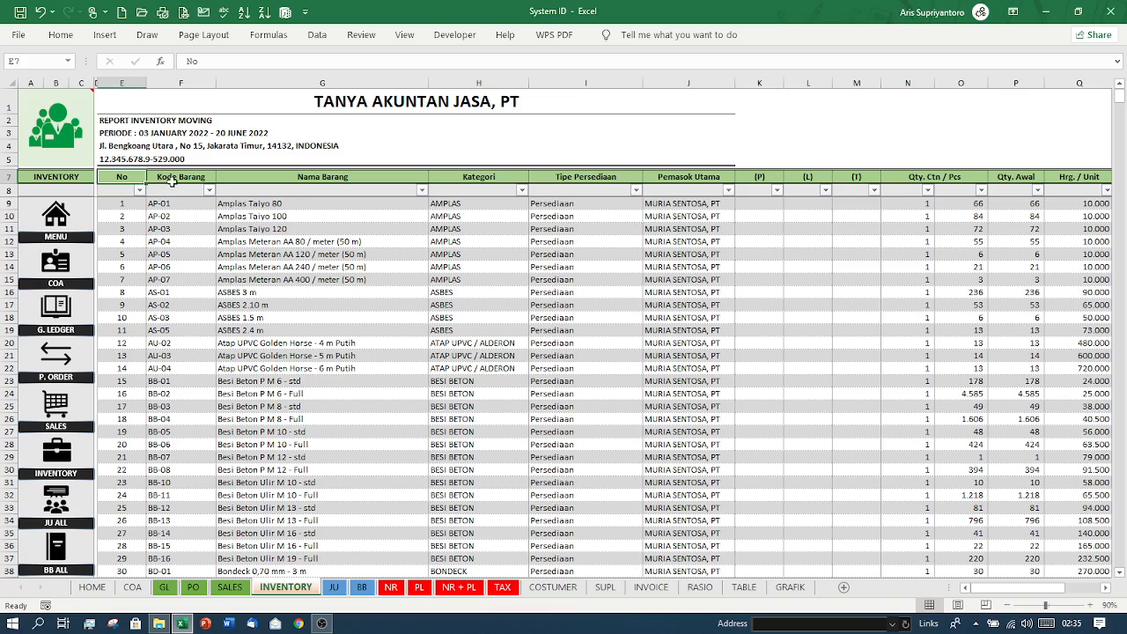
pyautogui.click(206, 177)
pyautogui.click(385, 176)
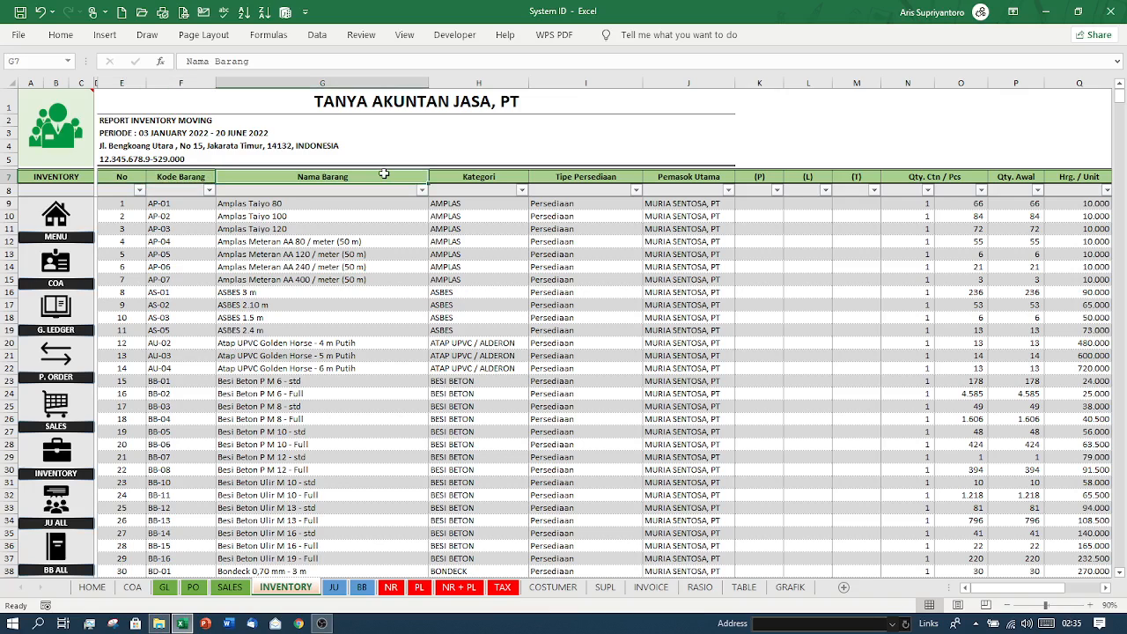
pyautogui.click(509, 178)
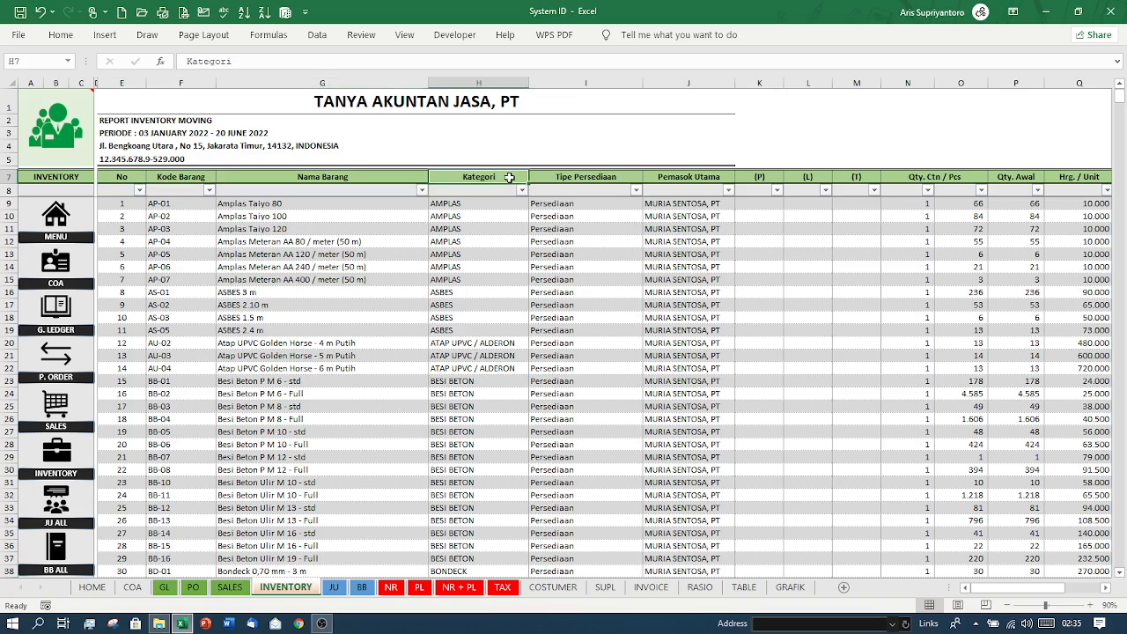
pyautogui.click(624, 175)
pyautogui.click(722, 177)
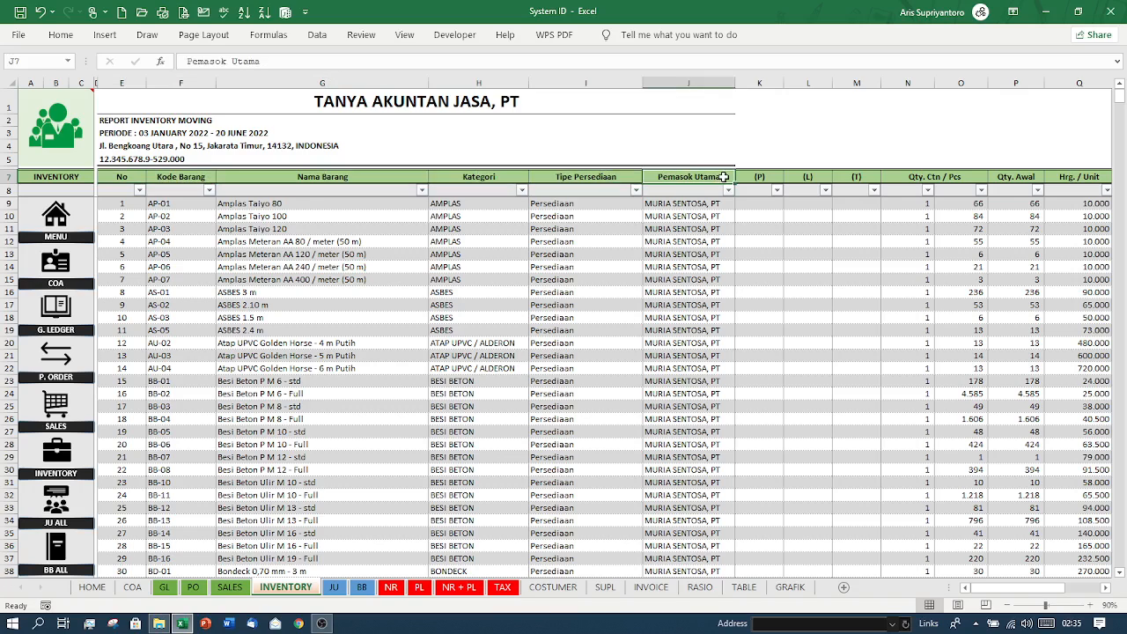
pyautogui.click(742, 177)
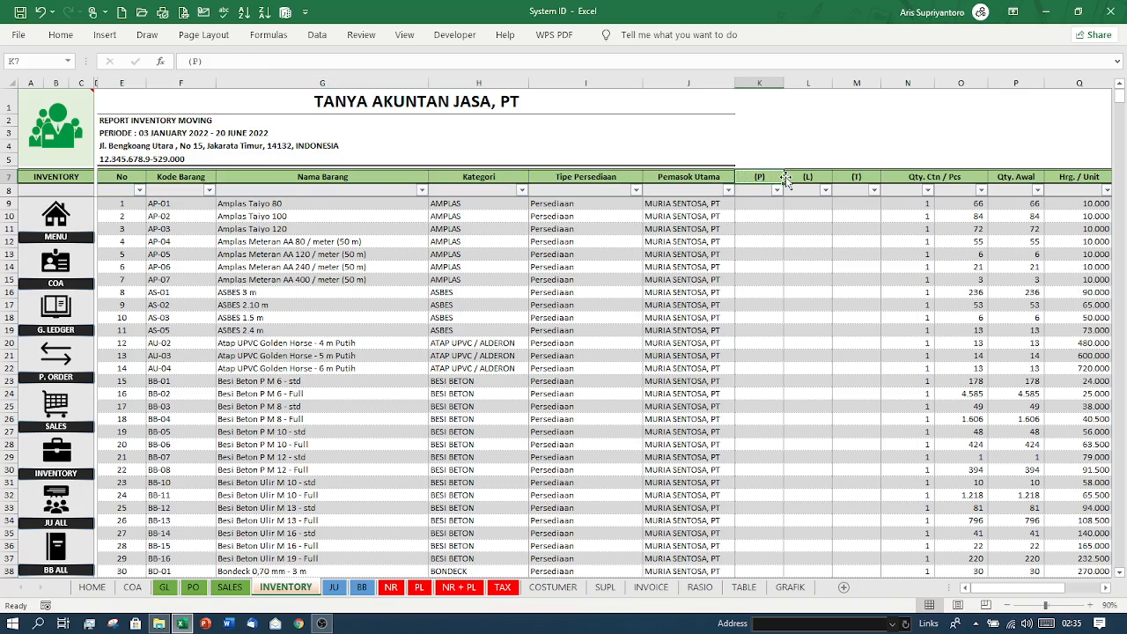
pyautogui.click(870, 177)
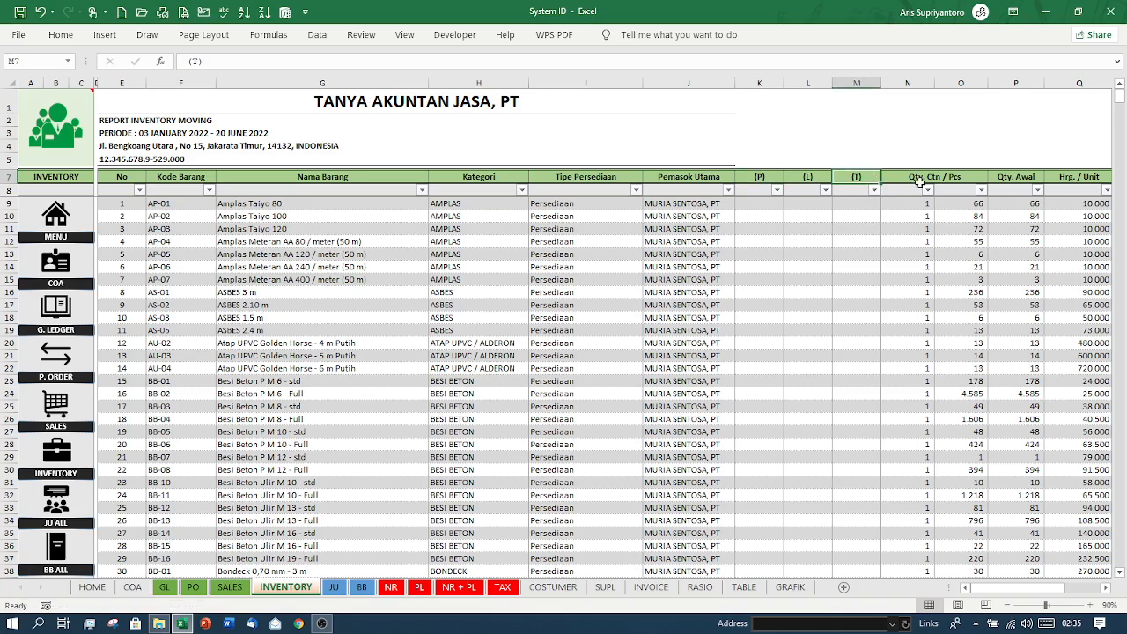
pyautogui.click(907, 177)
pyautogui.hscroll(2, 908, 177)
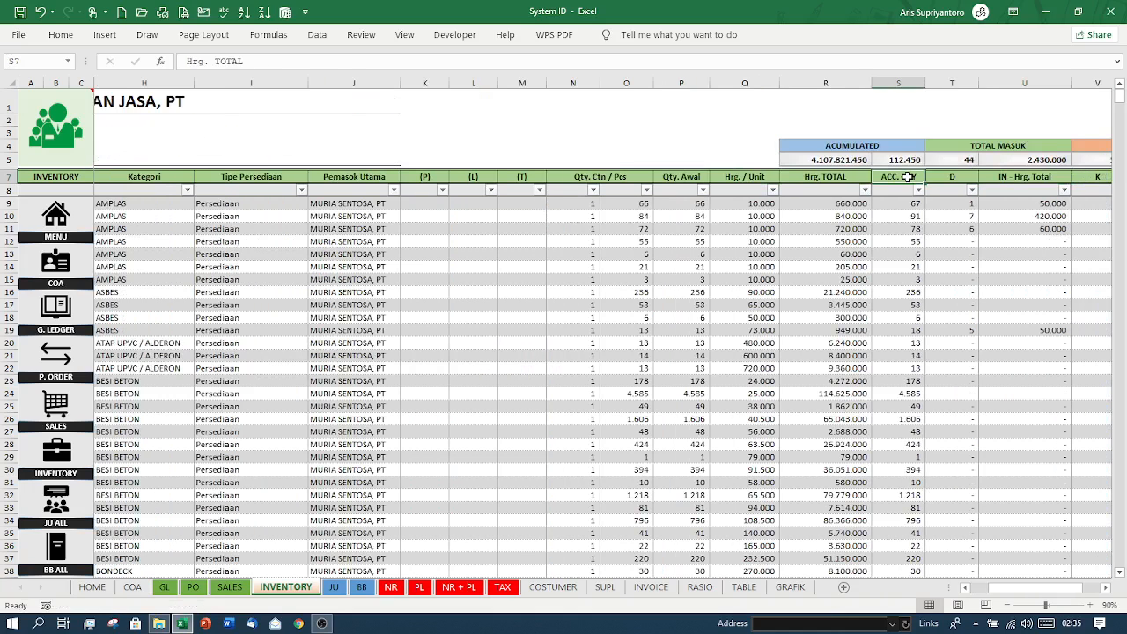
pyautogui.click(907, 177)
pyautogui.press('Left')
pyautogui.press('Left')
pyautogui.press('Left')
pyautogui.press('Left')
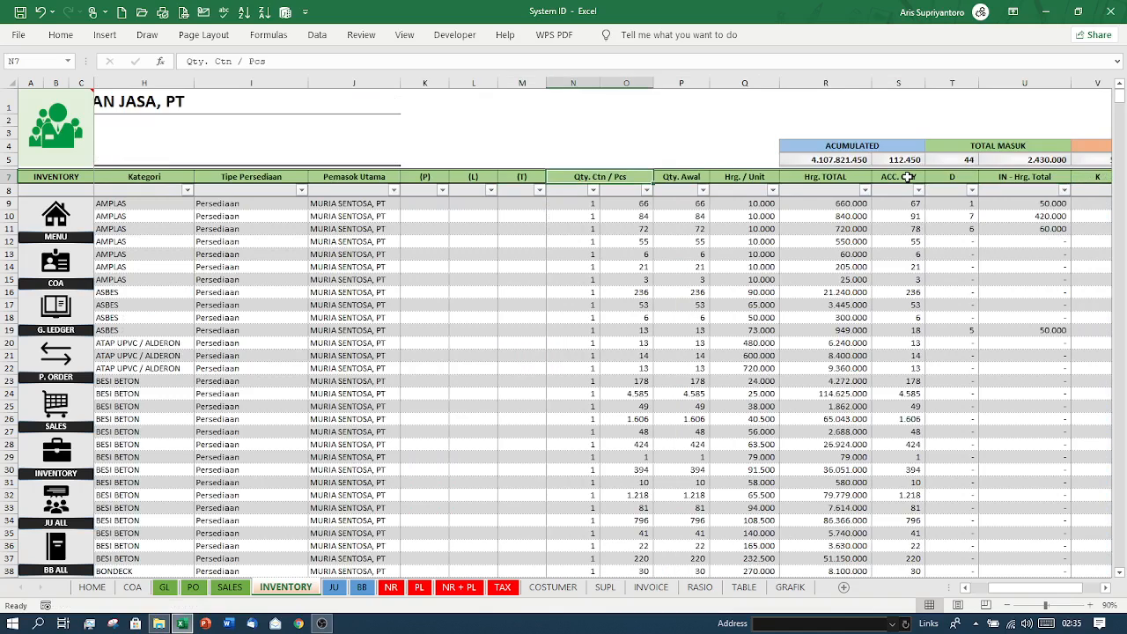
# Examine the opening stock cells and their input notes in the two Qty. Ctn / Pcs columns
pyautogui.click(576, 214)
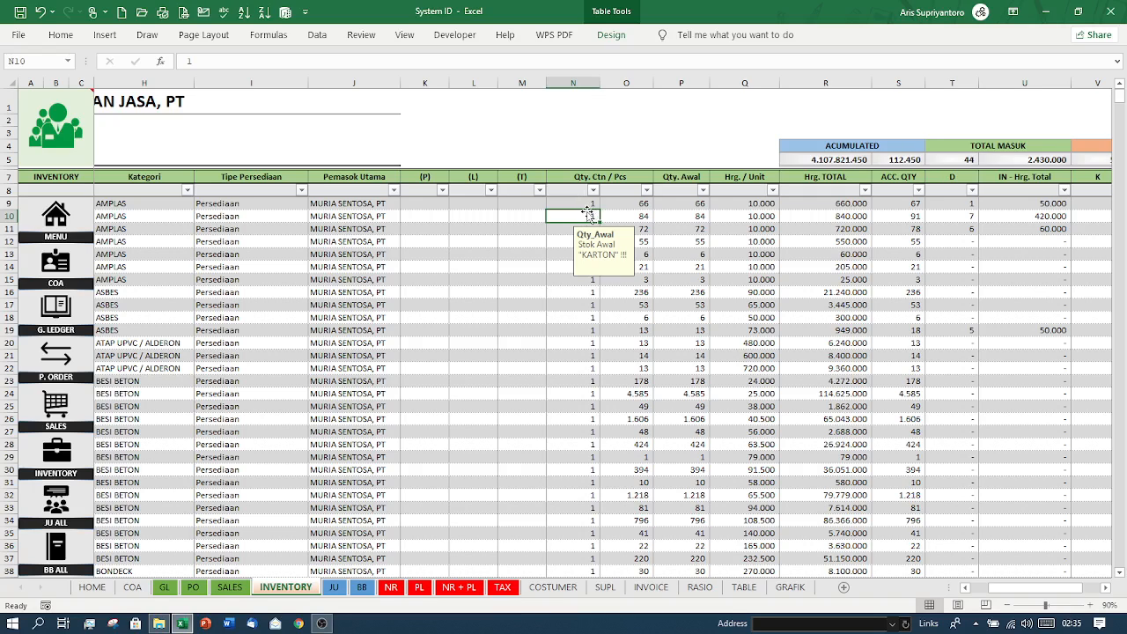
pyautogui.click(625, 212)
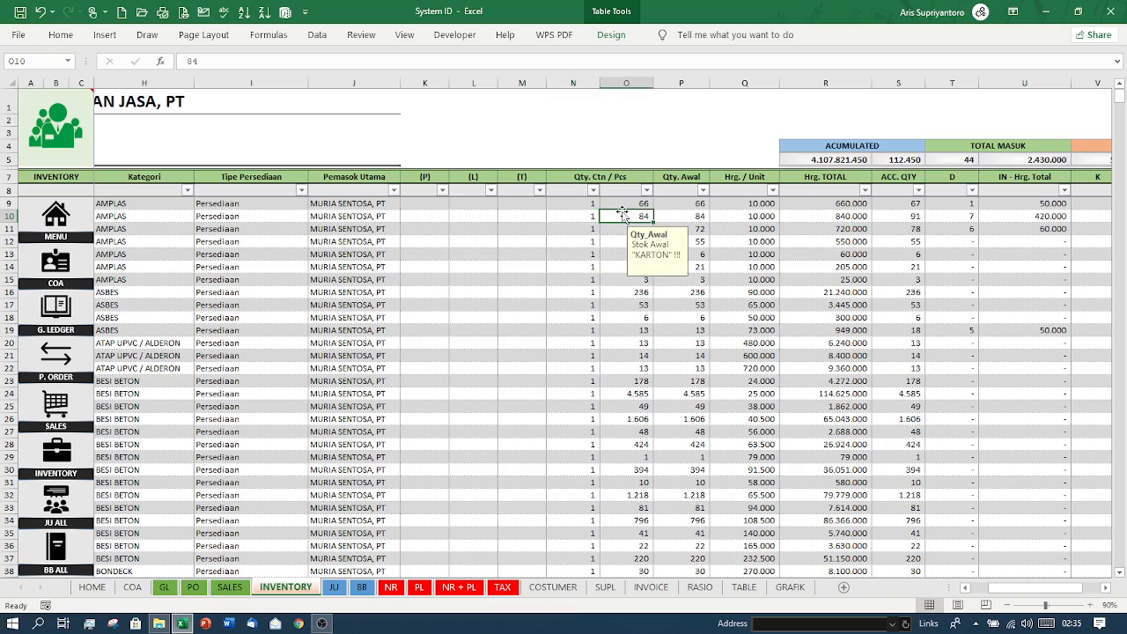
pyautogui.click(627, 243)
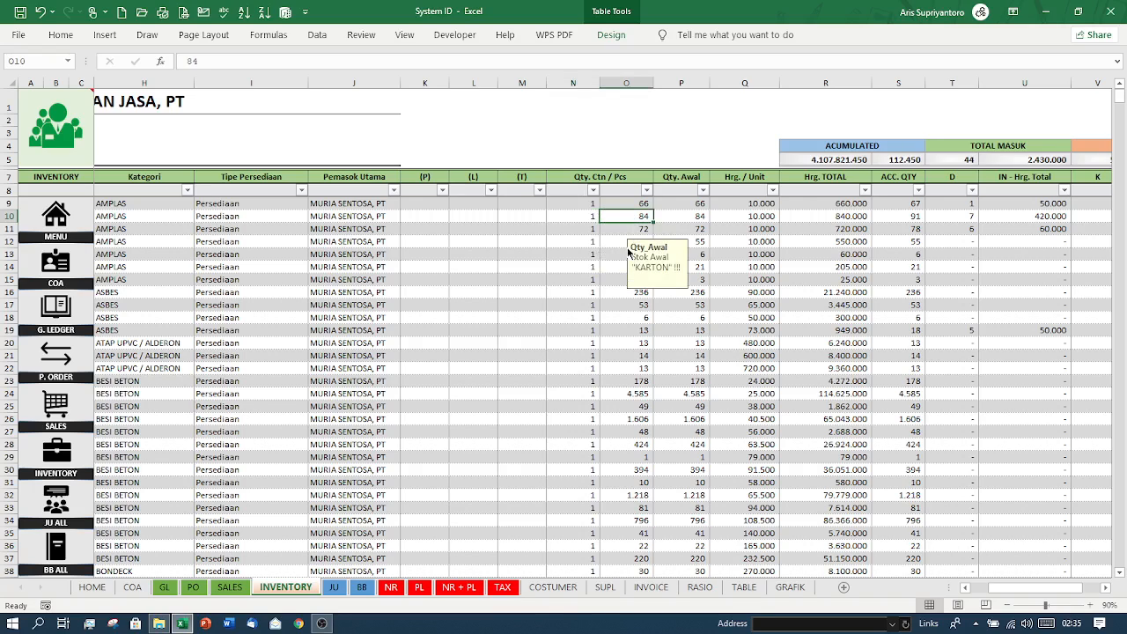
pyautogui.press('Down')
pyautogui.press('Down')
pyautogui.press('Down')
pyautogui.press('Down')
pyautogui.press('Up')
pyautogui.press('Up')
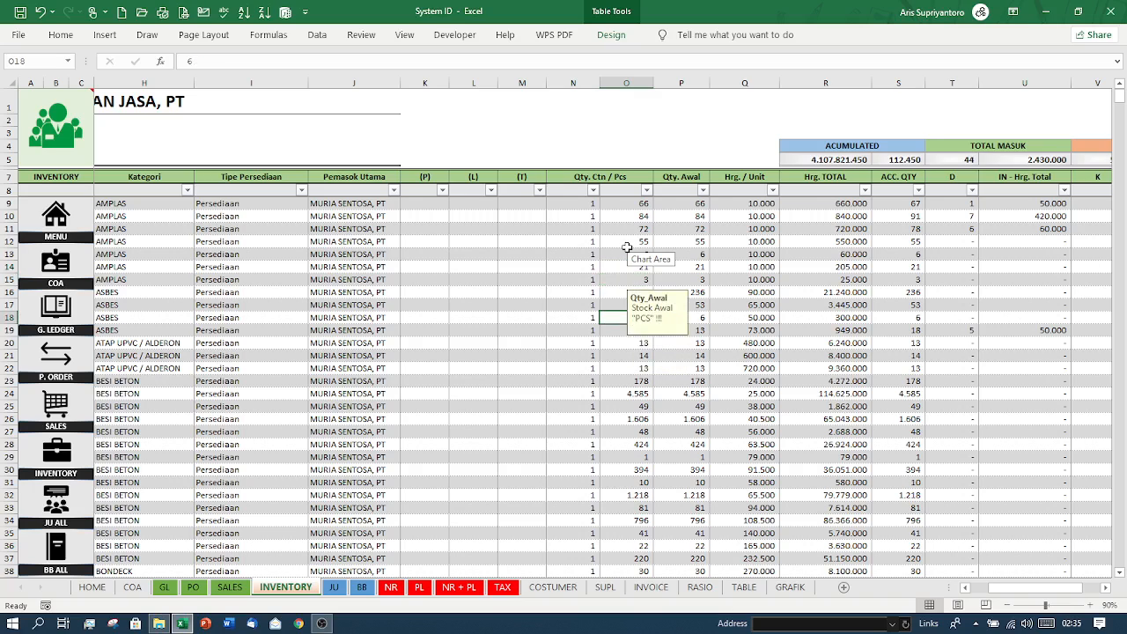
pyautogui.press('Up')
pyautogui.press('Up')
pyautogui.press('Up')
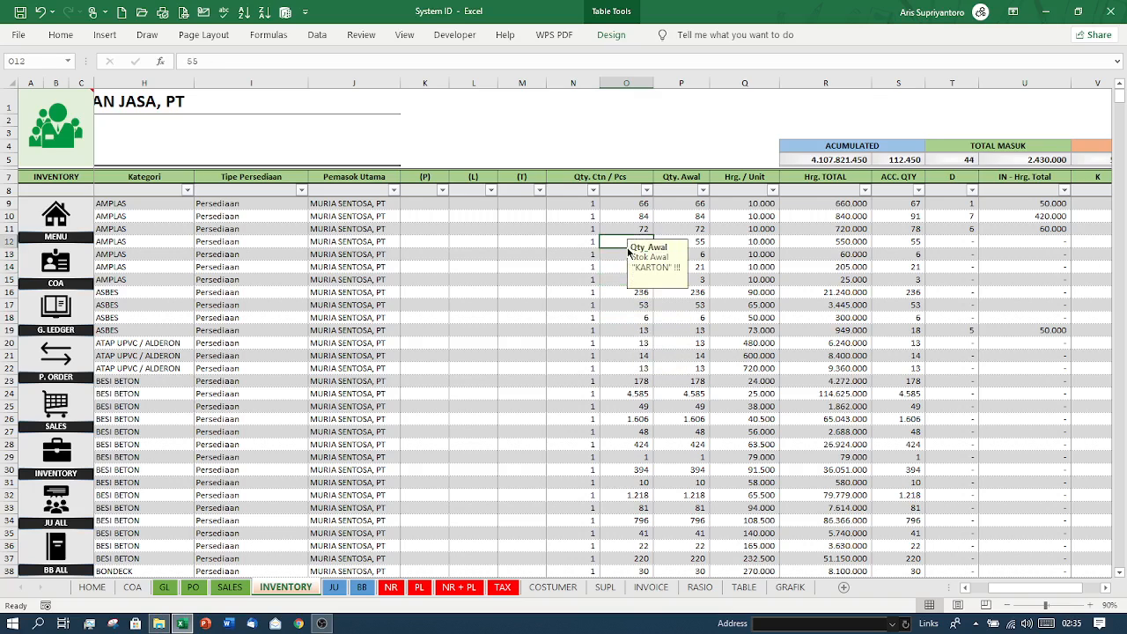
pyautogui.press('Down')
pyautogui.press('Down')
pyautogui.press('Down')
pyautogui.press('Down')
pyautogui.press('Down')
pyautogui.press('Down')
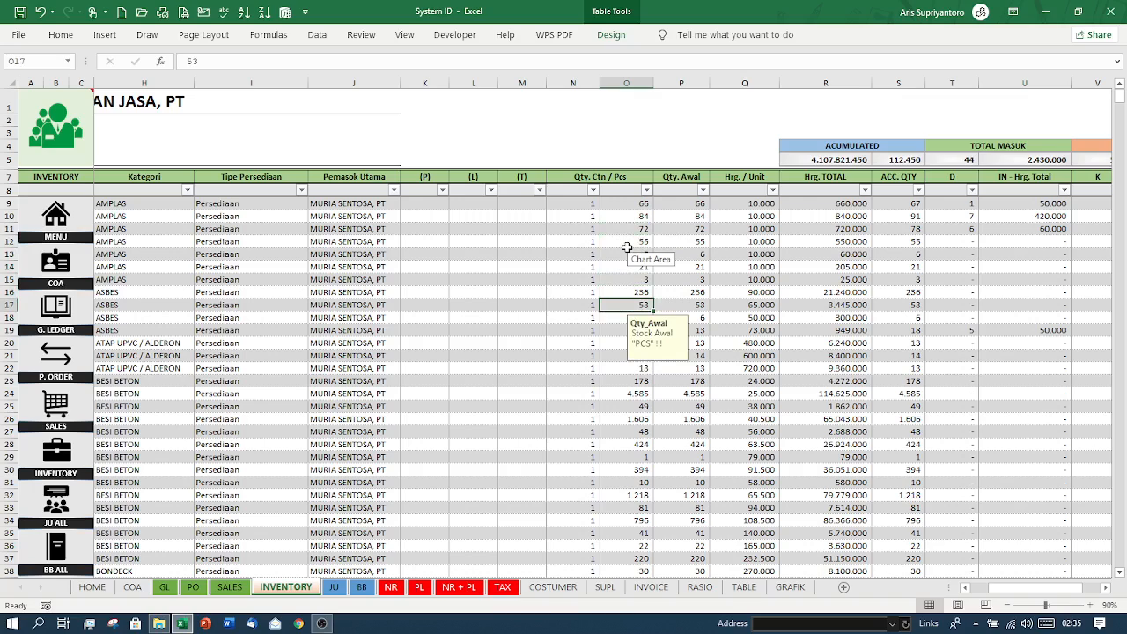
pyautogui.press('Left')
pyautogui.press('Left')
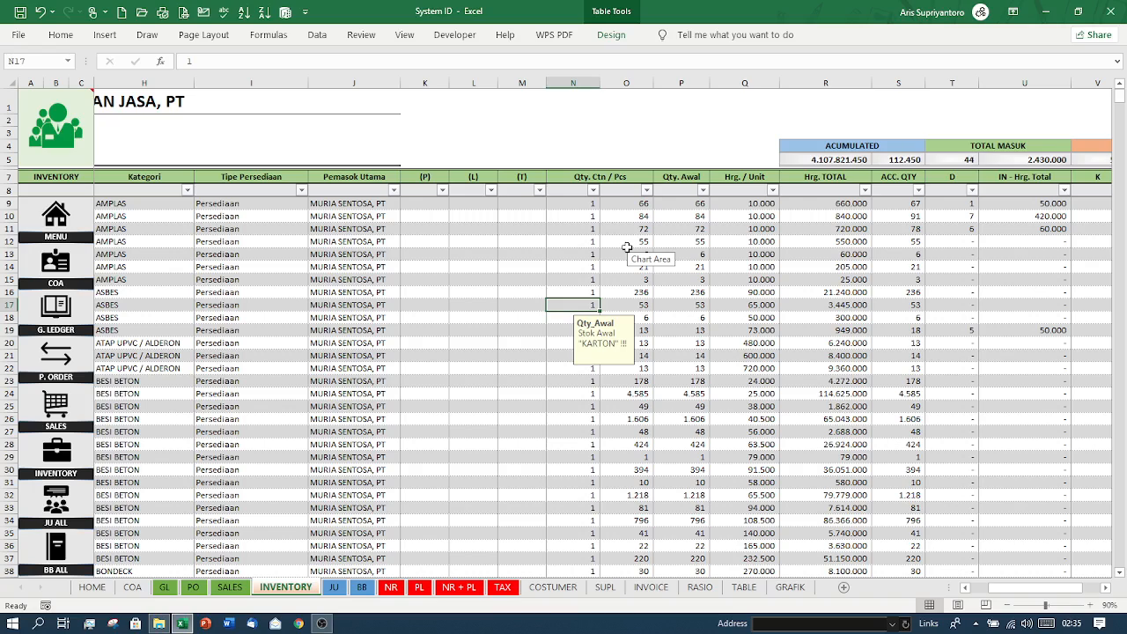
pyautogui.press('Right')
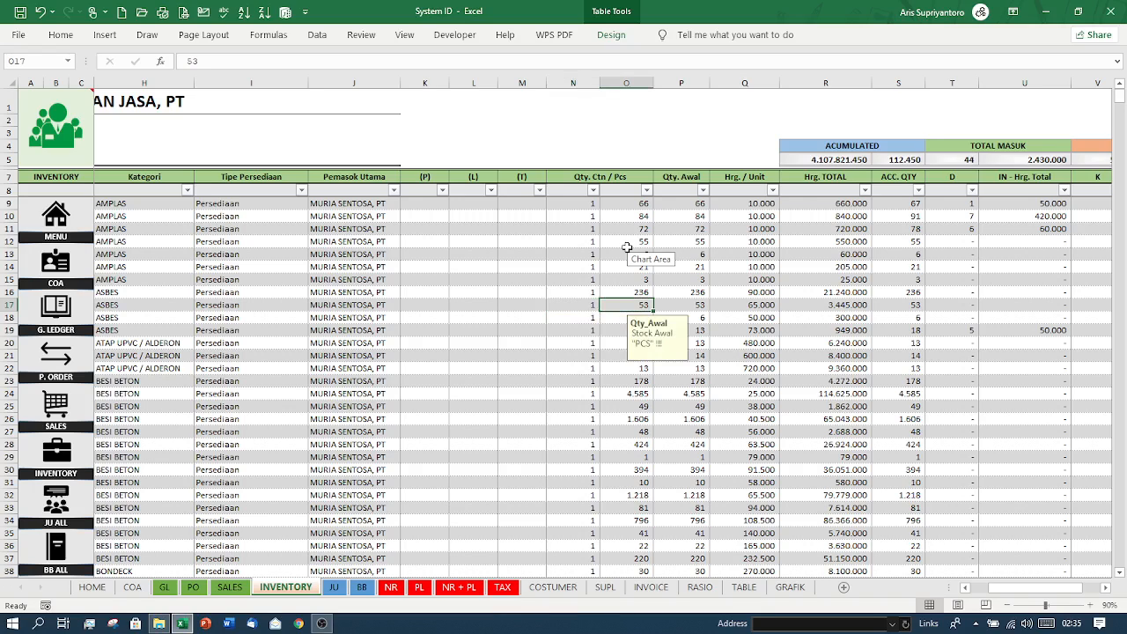
pyautogui.press('Left')
pyautogui.press('Right')
# Inspect the Qty. Awal formula in cell P10 and the cells it references, leaving it unedited
pyautogui.click(683, 177)
pyautogui.click(677, 228)
pyautogui.press('Up')
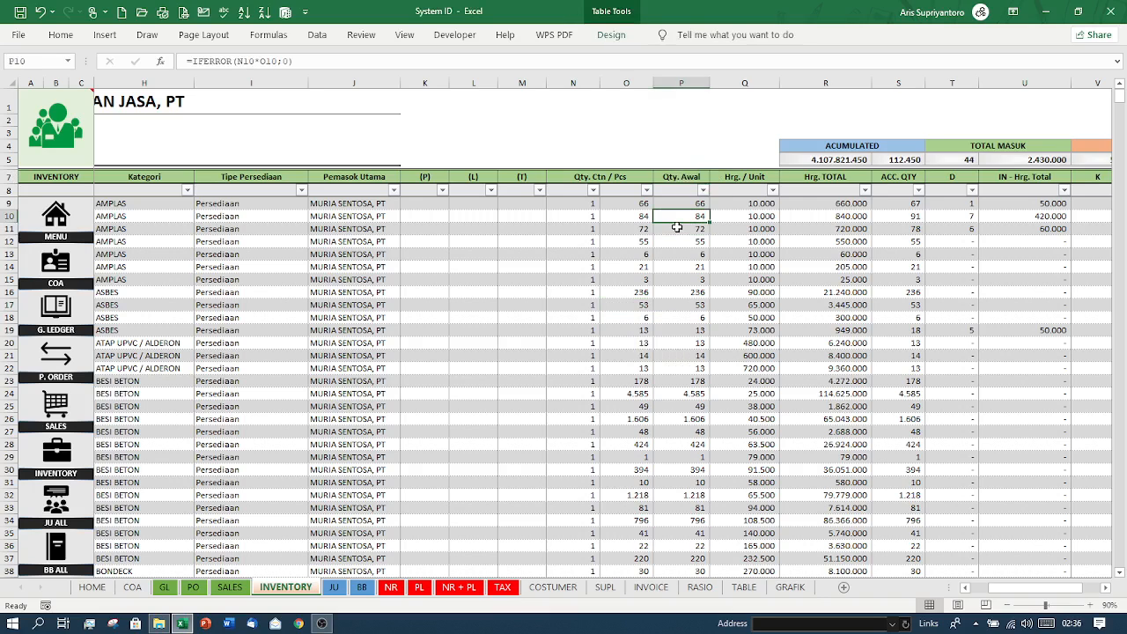
pyautogui.doubleClick(678, 215)
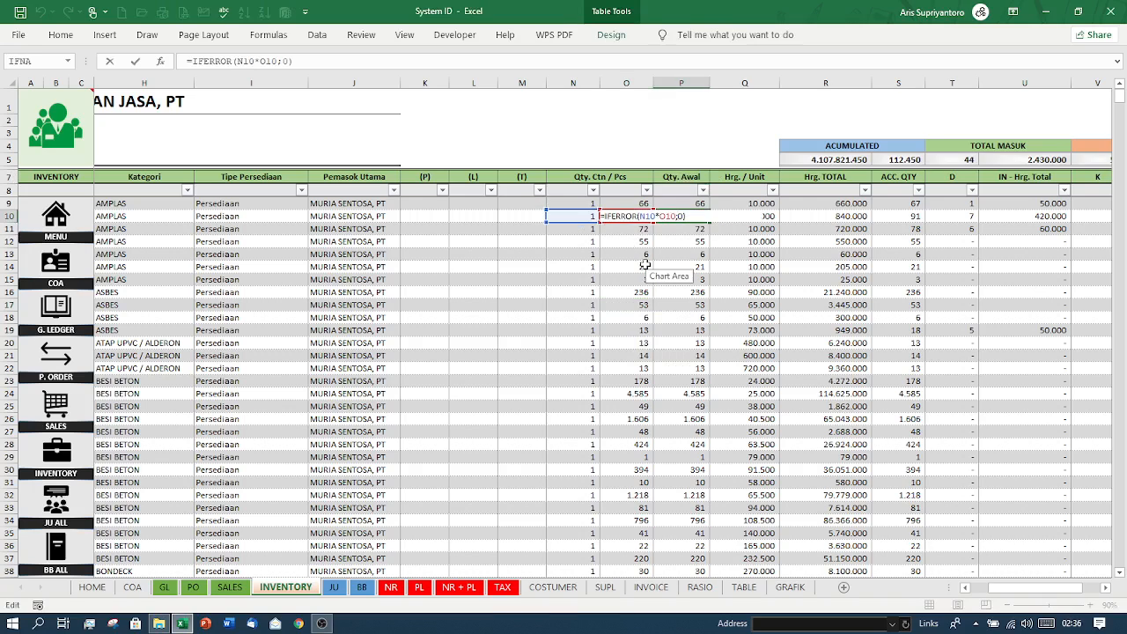
pyautogui.press('Return')
pyautogui.press('Up')
# Look through the row 10 cells from Hrg. / Unit to Avg. HARGA, ending at ACC. QTY
pyautogui.press('Right')
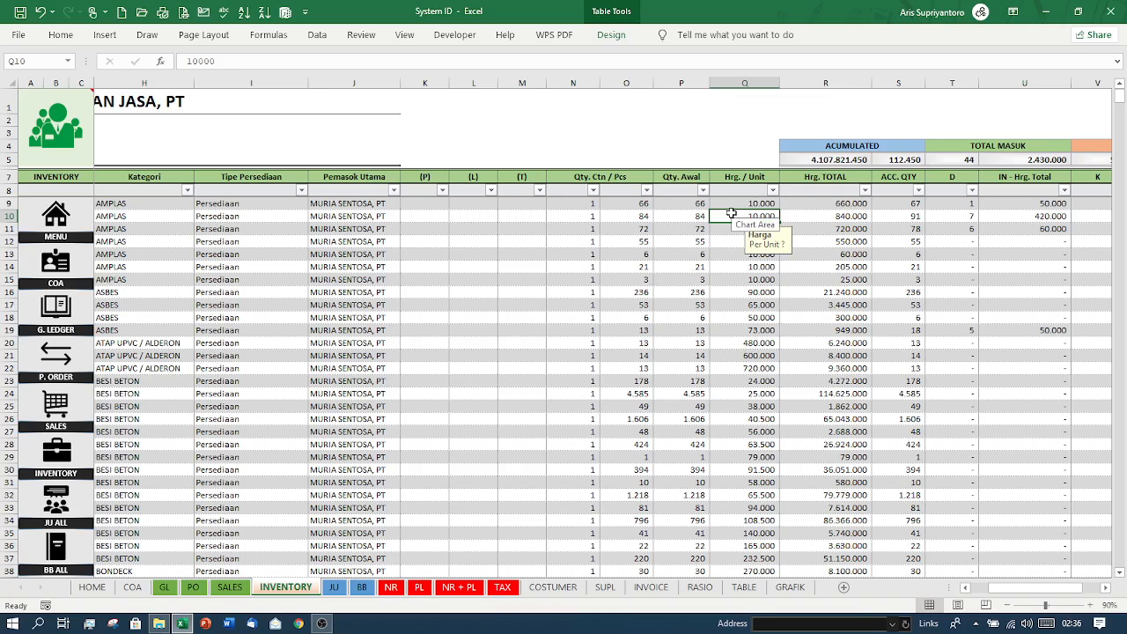
pyautogui.press('Right')
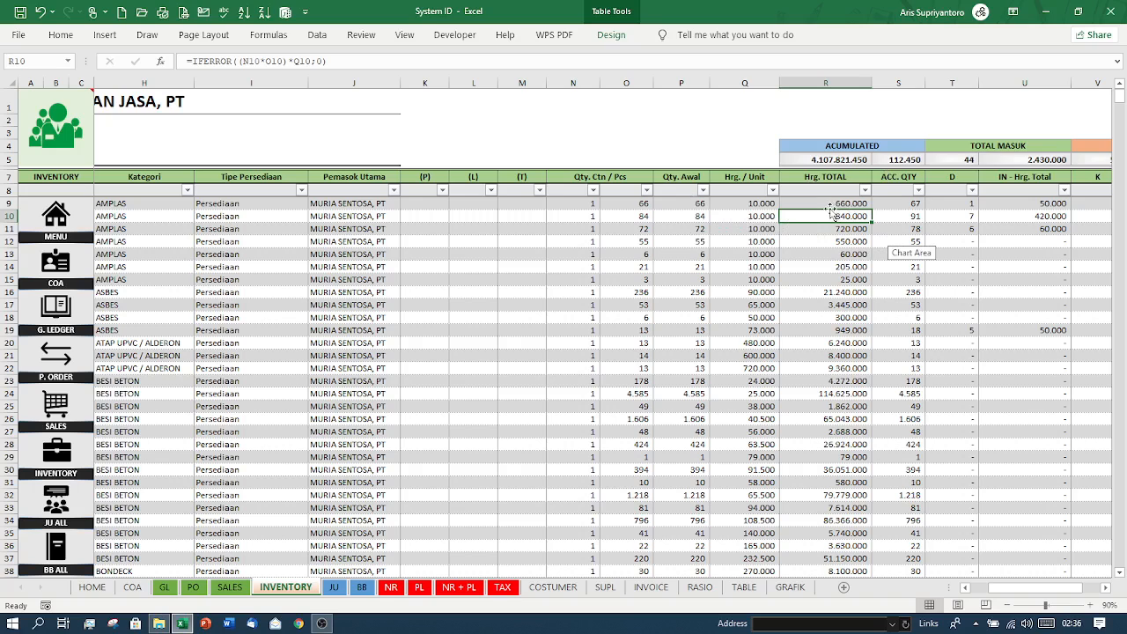
pyautogui.press('Right')
pyautogui.press('Right')
pyautogui.press('Right')
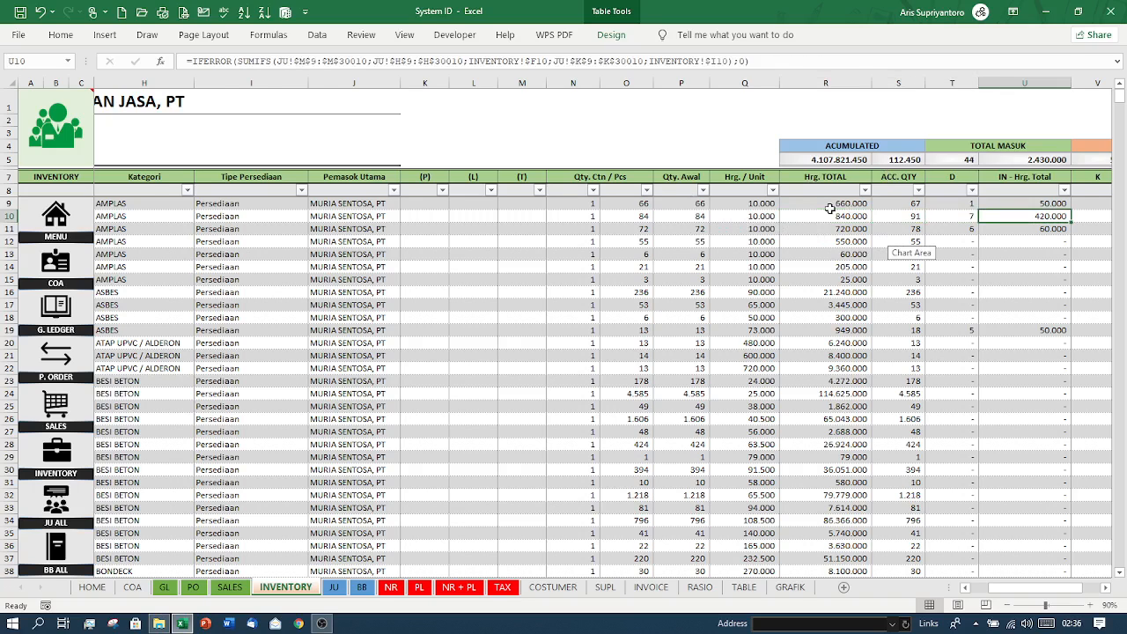
pyautogui.press('Right')
pyautogui.press('Right')
pyautogui.press('Right')
pyautogui.press('Left')
pyautogui.press('Left')
pyautogui.press('Left')
pyautogui.press('Left')
pyautogui.press('Left')
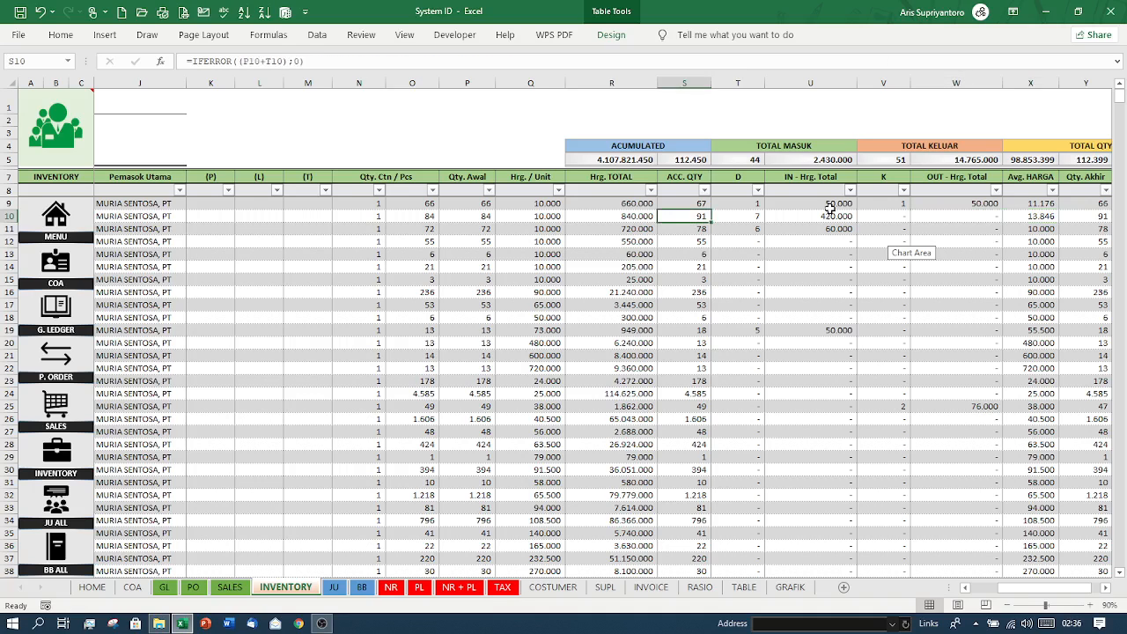
# Examine the row 10 formulas for ACC. QTY, incoming and outgoing quantities and totals, and Avg. HARGA
pyautogui.click(676, 177)
pyautogui.click(682, 215)
pyautogui.press('Right')
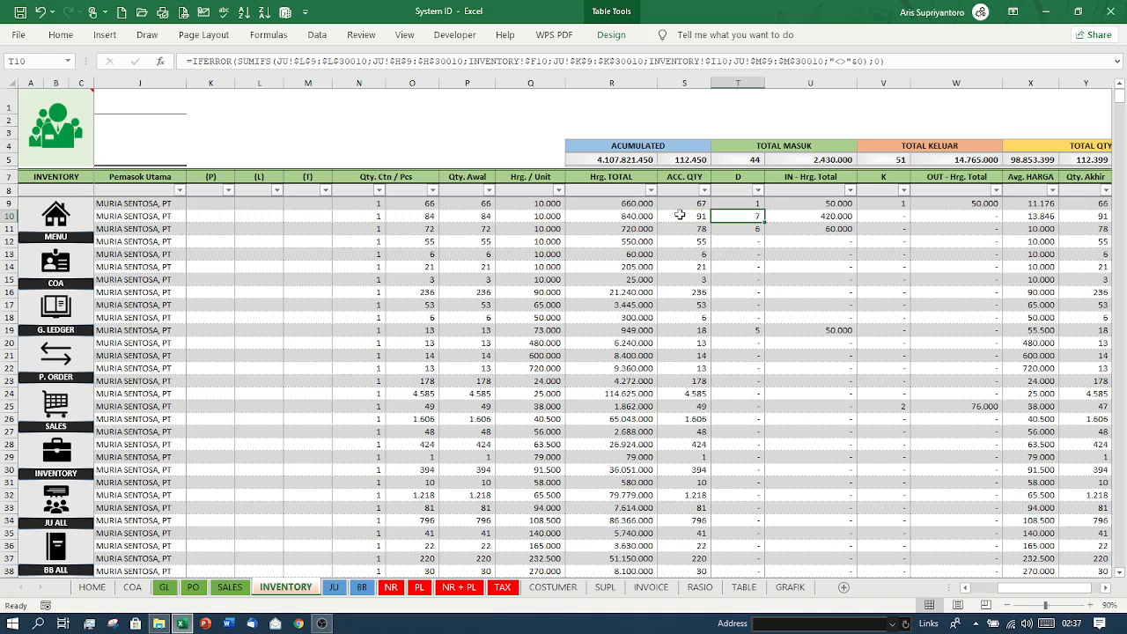
pyautogui.press('Right')
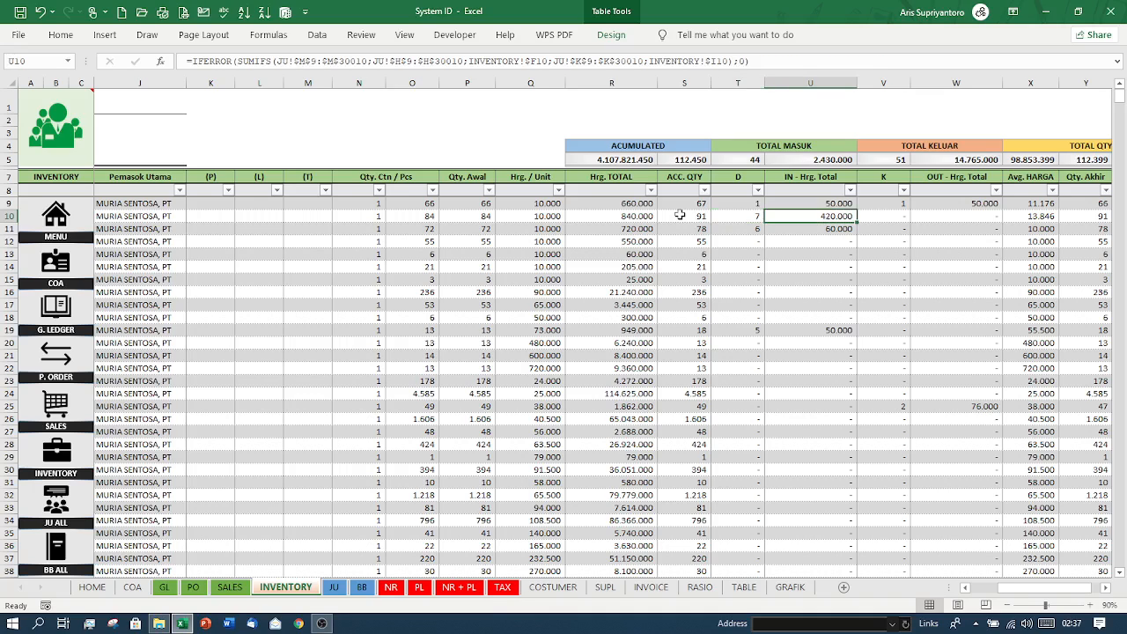
pyautogui.press('Left')
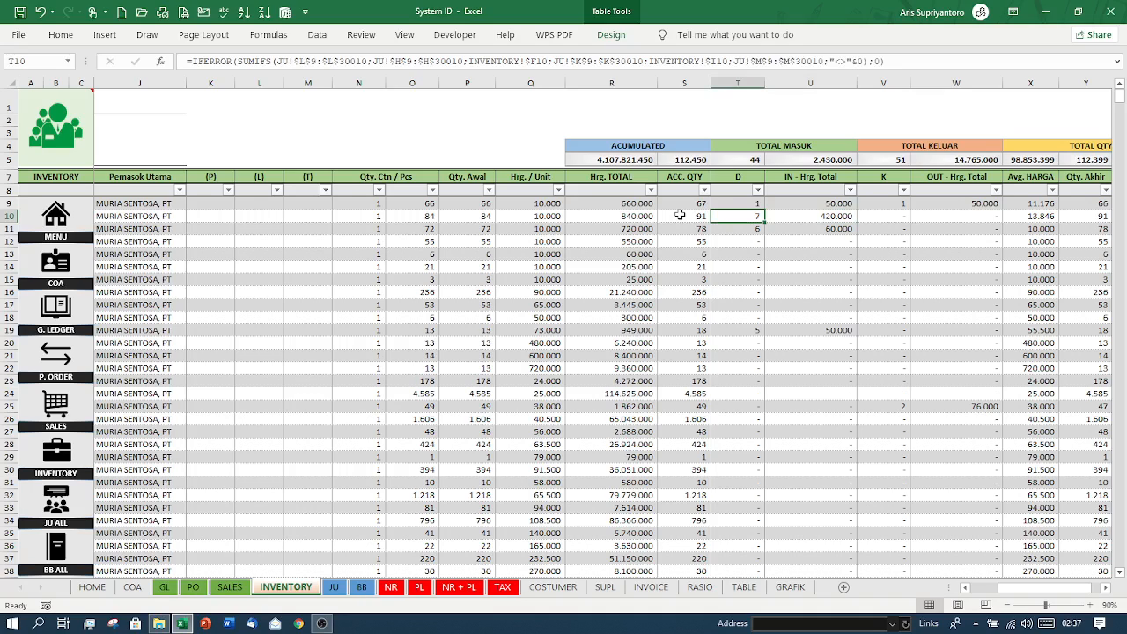
pyautogui.press('Right')
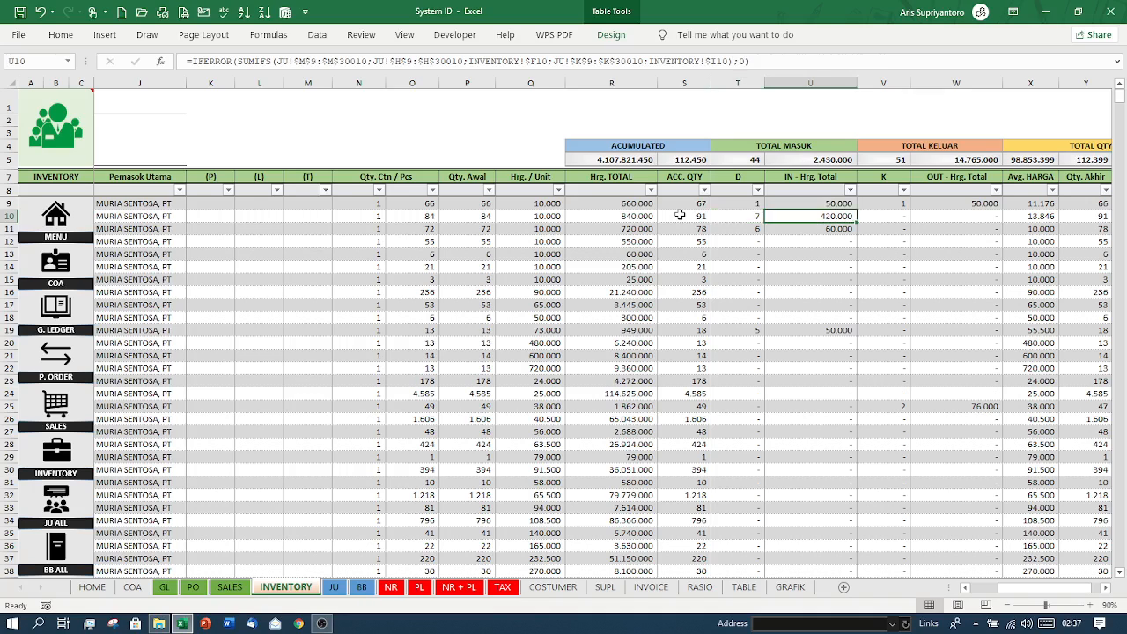
pyautogui.press('Right')
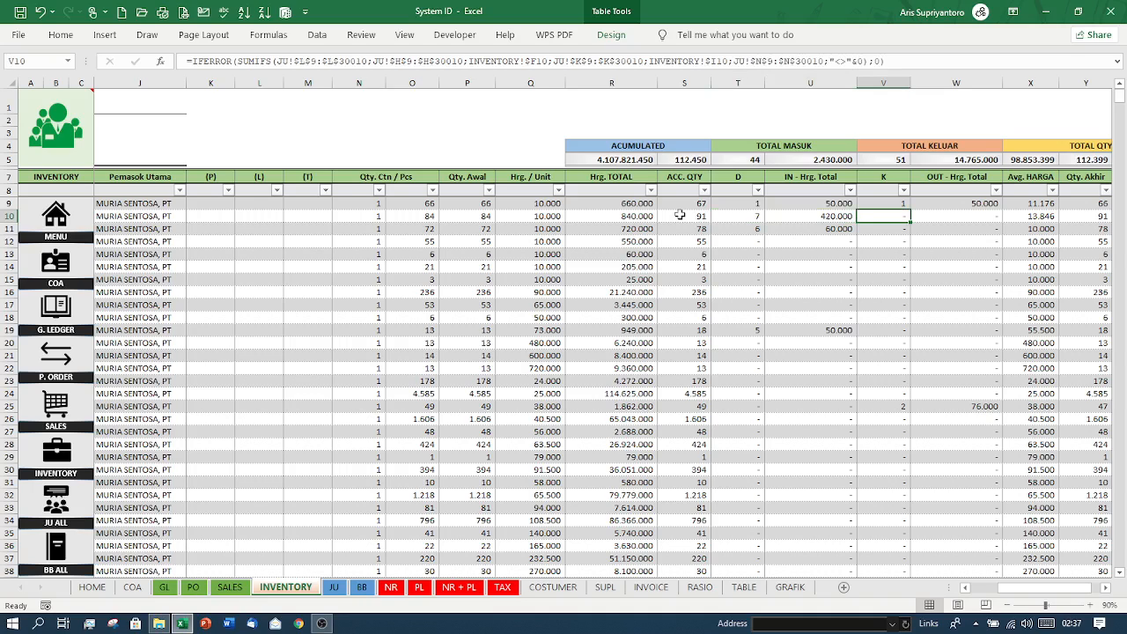
pyautogui.press('Right')
pyautogui.press('Right')
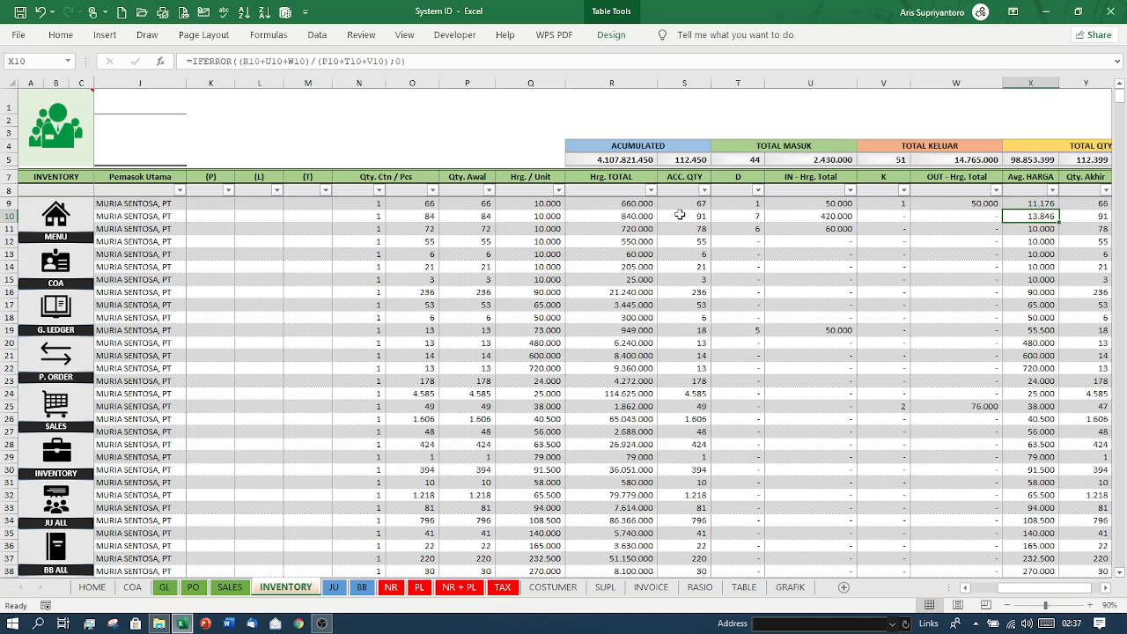
# Examine the row 10 formulas for Qty. Akhir and Nilai Nominal, along with Qty. Awal, incoming quantity D and ACC. QTY
pyautogui.press('Right')
pyautogui.press('Right')
pyautogui.press('Left')
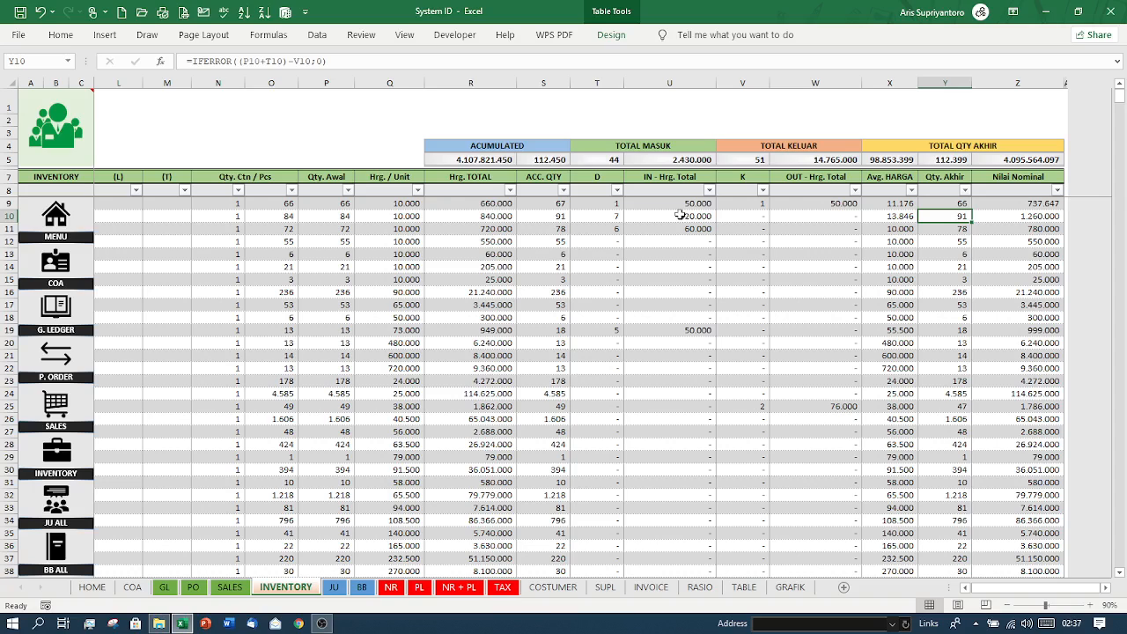
pyautogui.click(324, 216)
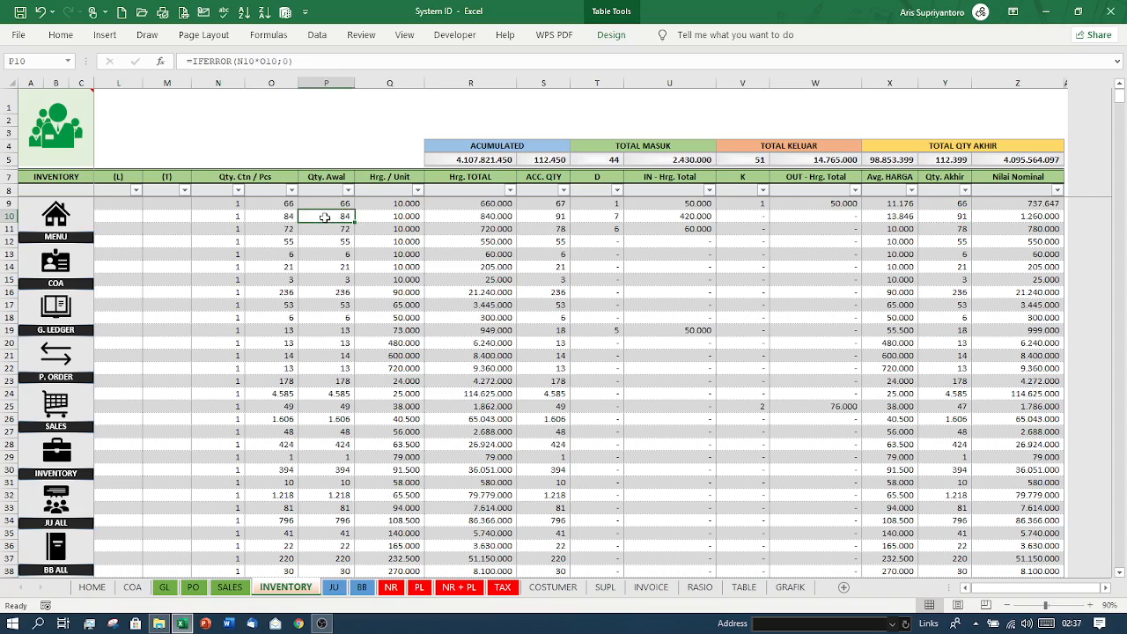
pyautogui.click(600, 218)
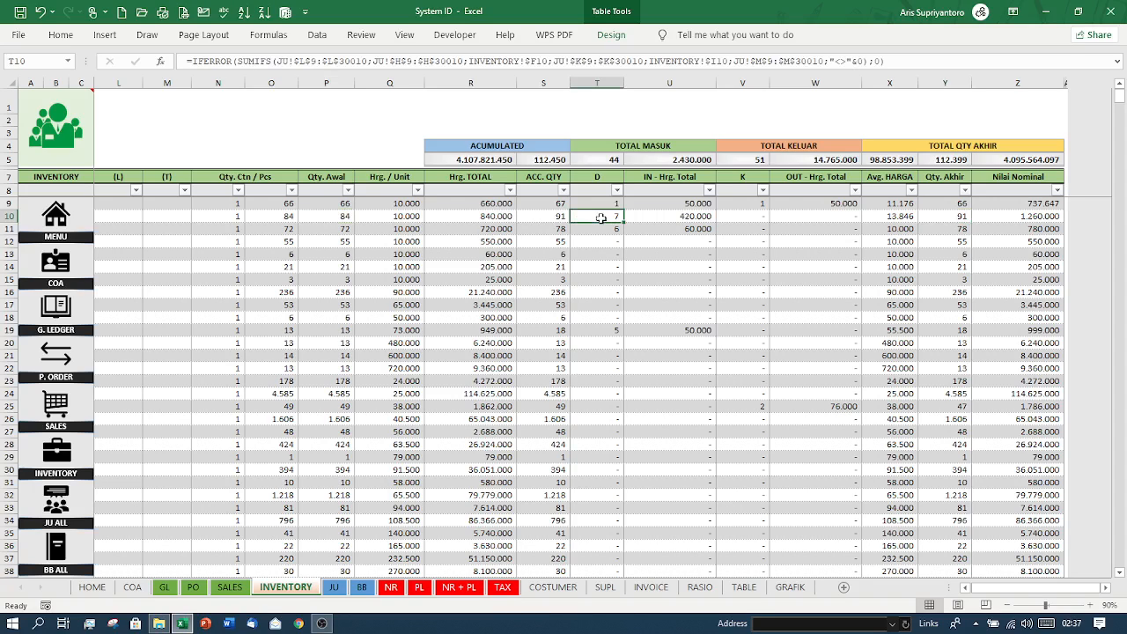
pyautogui.click(533, 217)
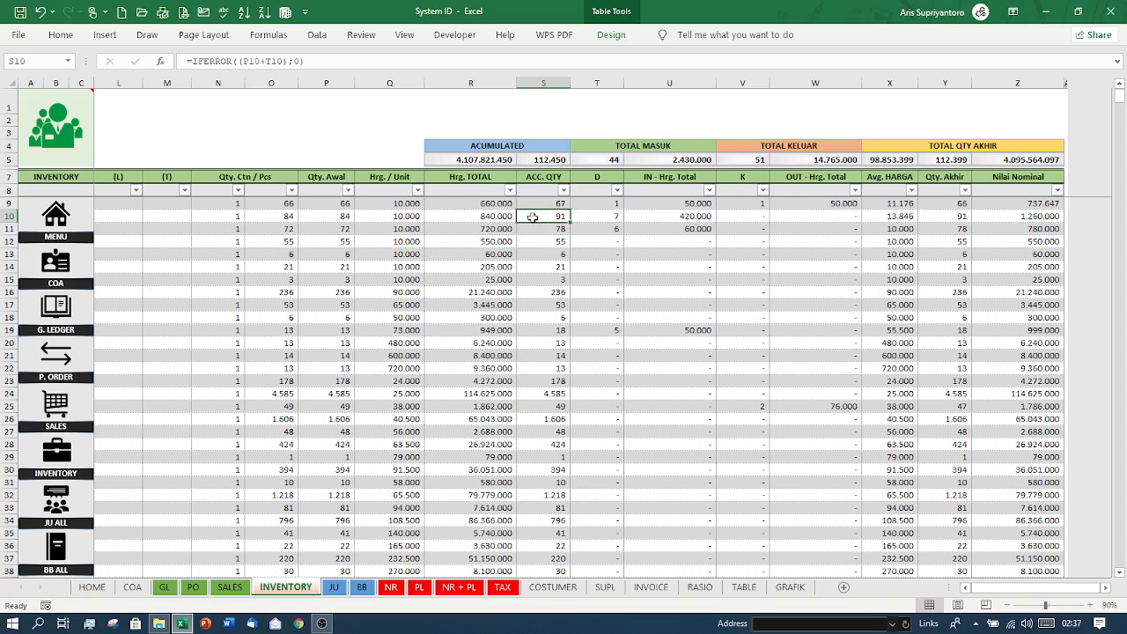
pyautogui.click(988, 220)
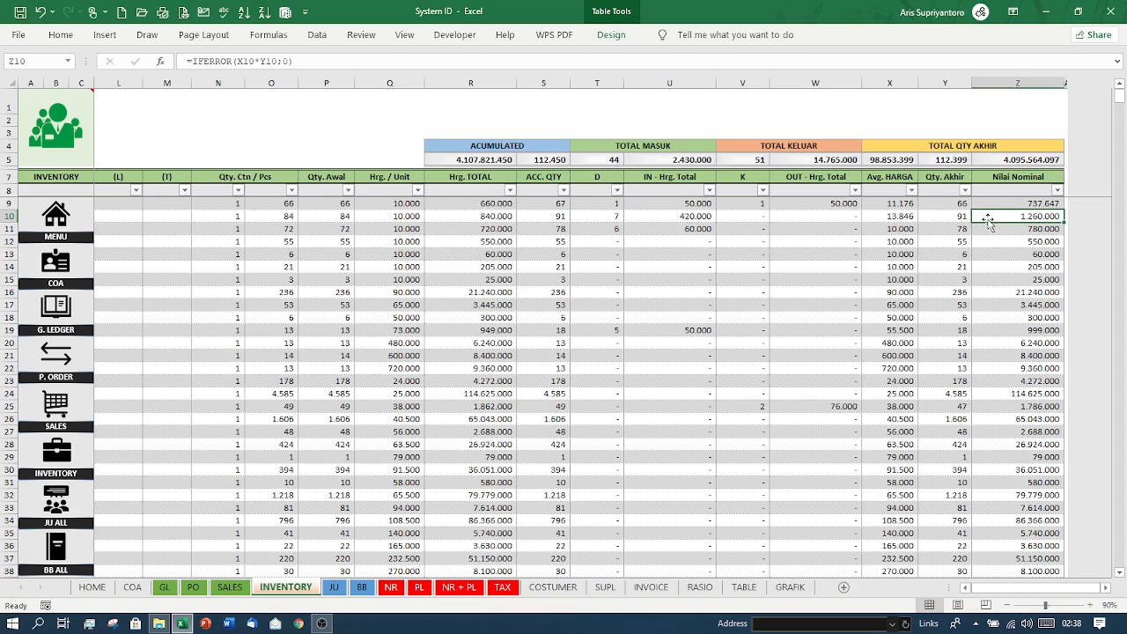
# Return to the table's first columns and examine the Kode Barang, Nama Barang and Kategori cells in row 11
pyautogui.press('Left')
pyautogui.press('Left')
pyautogui.press('Left')
pyautogui.press('Left')
pyautogui.press('Left')
pyautogui.press('Left')
pyautogui.press('Left')
pyautogui.press('Left')
pyautogui.press('Left')
pyautogui.press('Left')
pyautogui.press('Left')
pyautogui.press('Left')
pyautogui.press('Left')
pyautogui.press('Left')
pyautogui.press('Left')
pyautogui.press('Left')
pyautogui.press('Left')
pyautogui.press('Left')
pyautogui.press('Left')
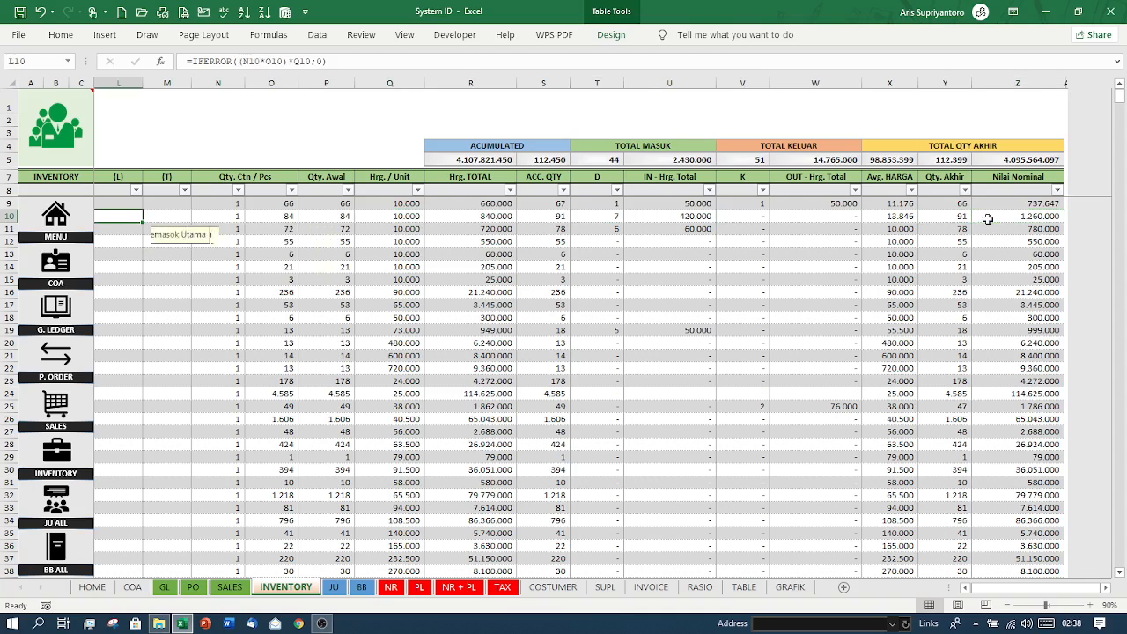
pyautogui.press('Left')
pyautogui.press('Left')
pyautogui.press('Left')
pyautogui.press('Left')
pyautogui.press('Left')
pyautogui.press('Left')
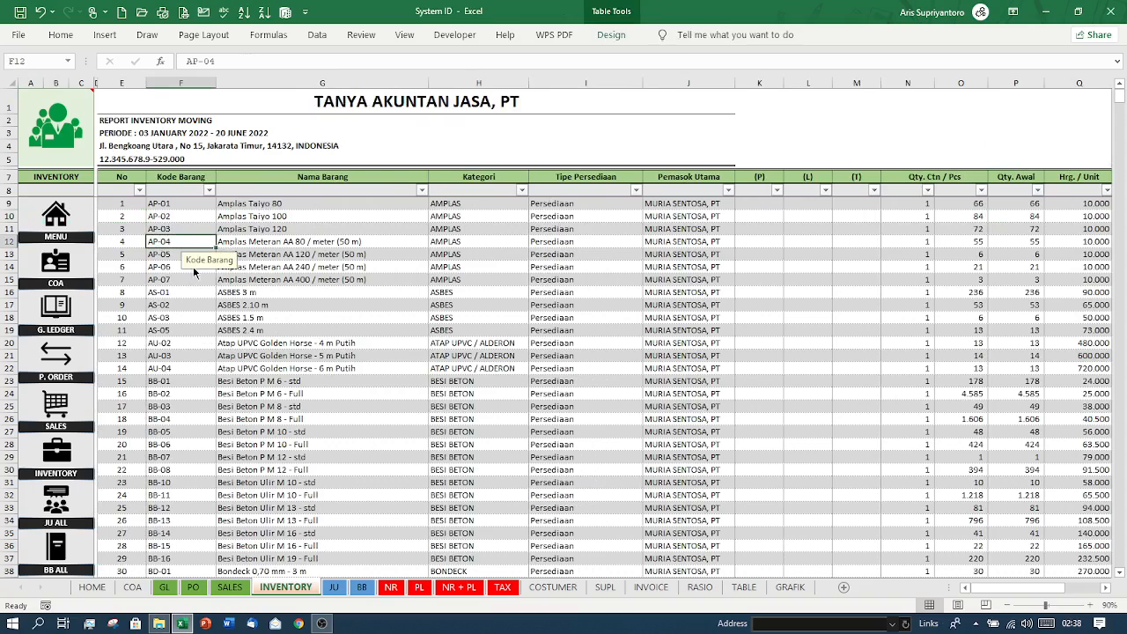
pyautogui.click(186, 226)
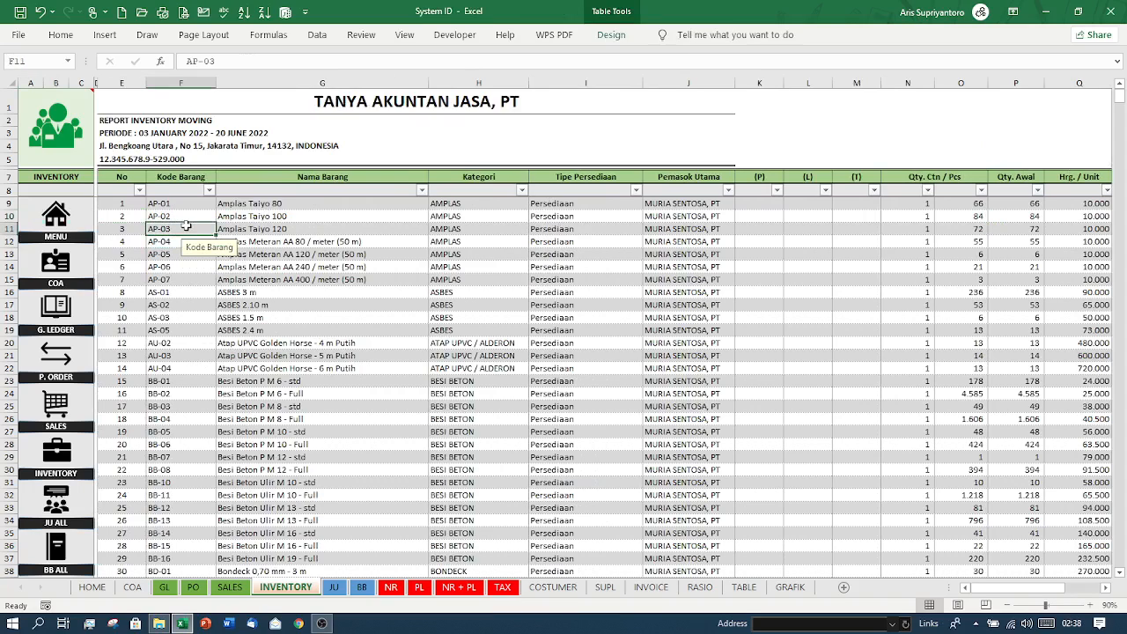
pyautogui.click(232, 227)
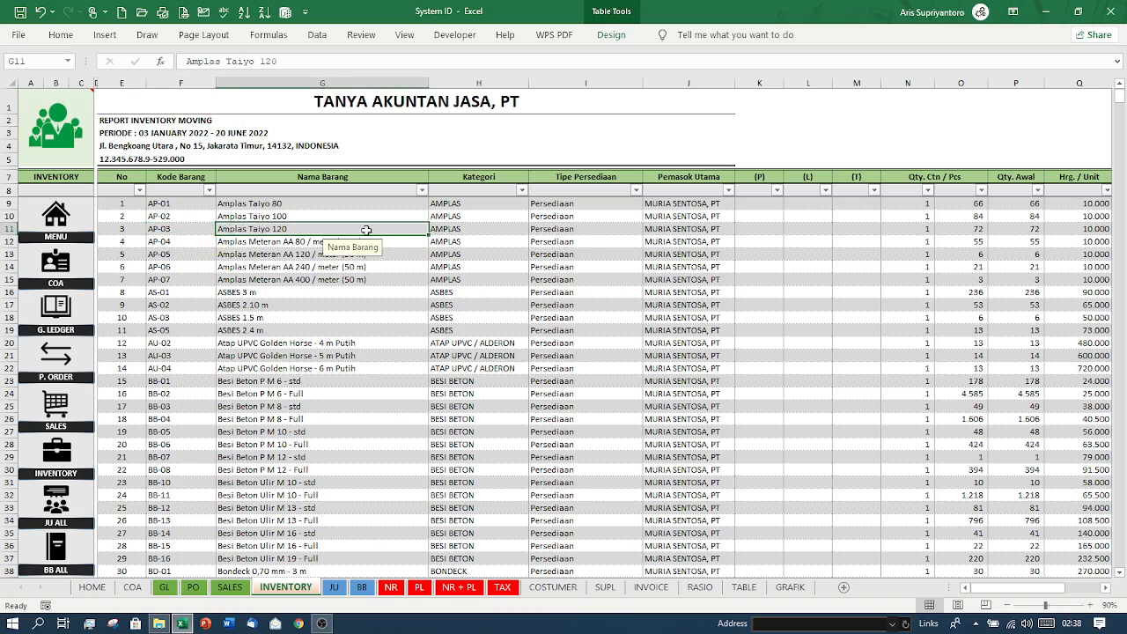
pyautogui.click(457, 228)
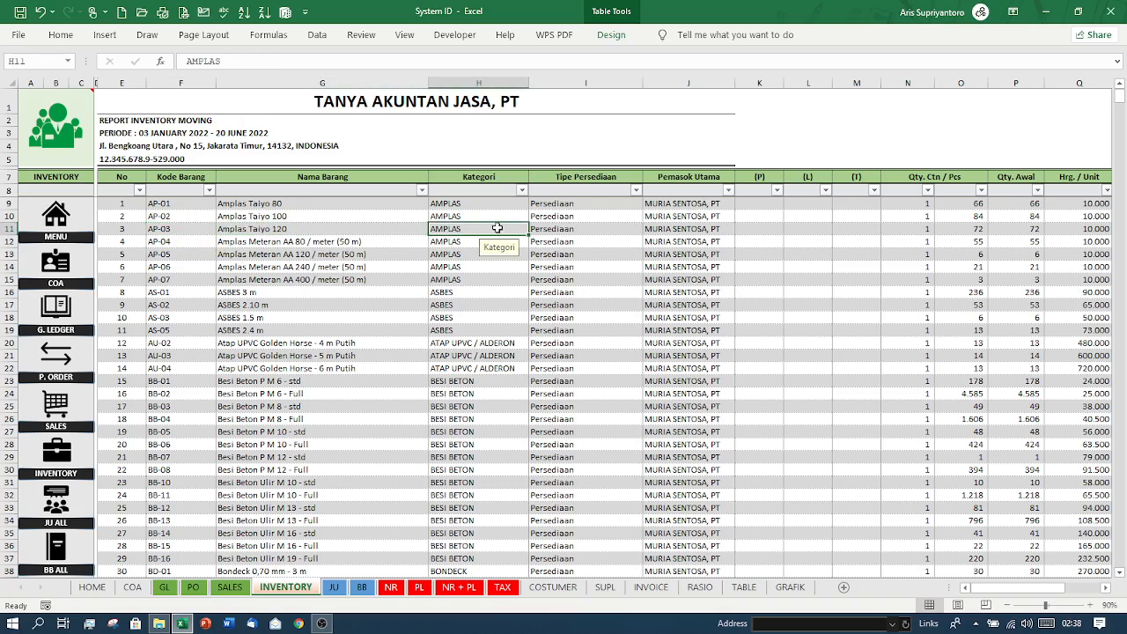
# Review all inventory type options offered for the Tipe Persediaan cell I11, leaving its value unchanged
pyautogui.click(550, 228)
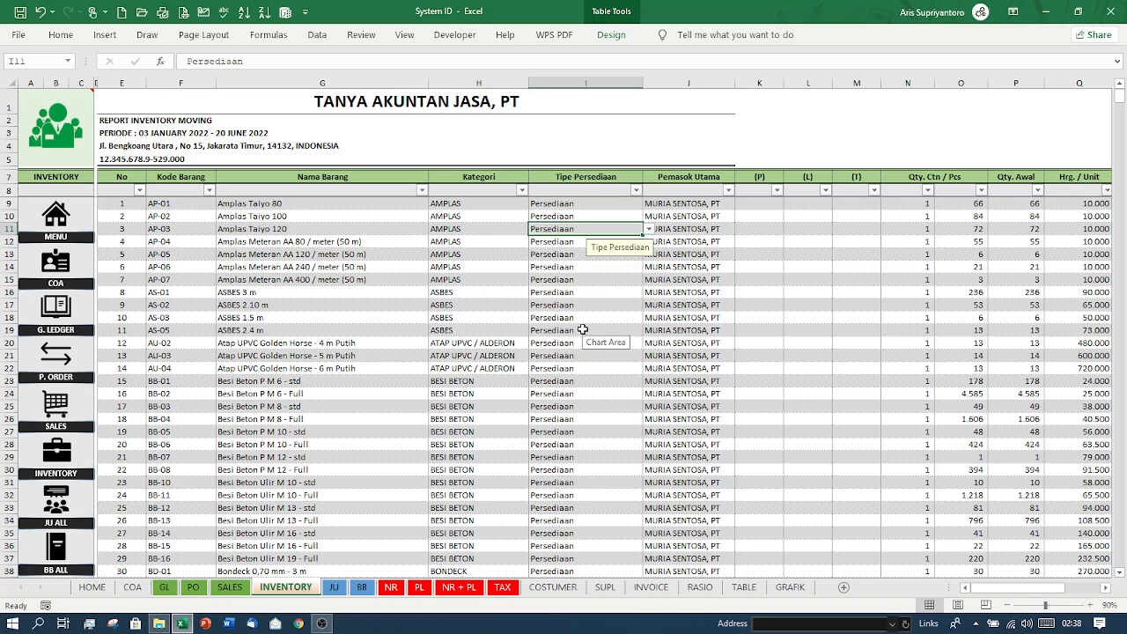
pyautogui.click(649, 229)
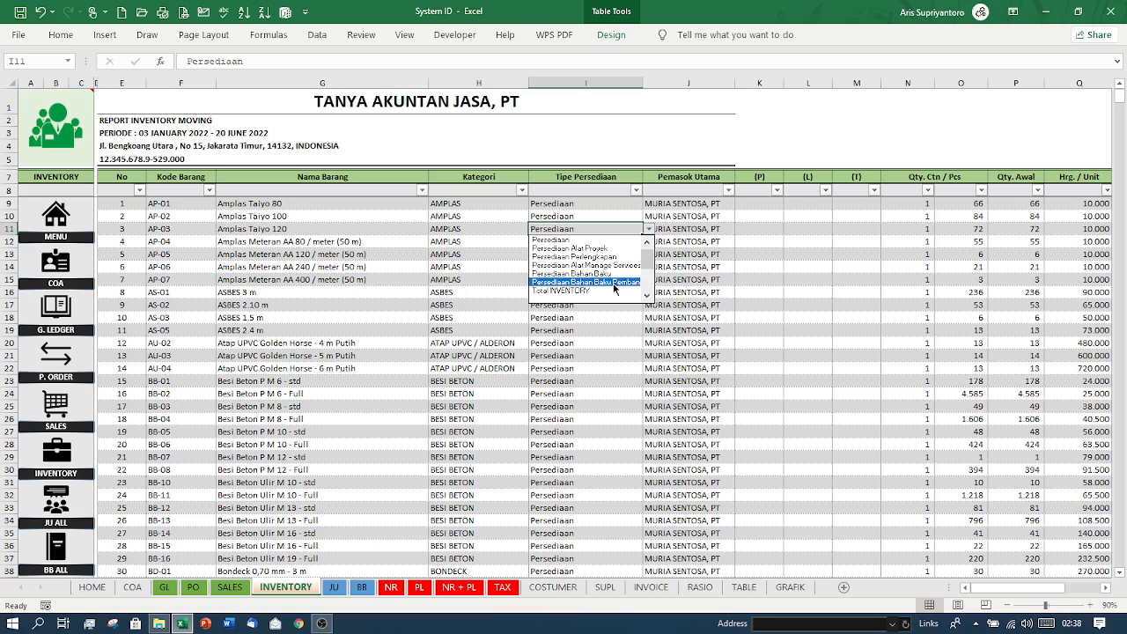
pyautogui.click(648, 296)
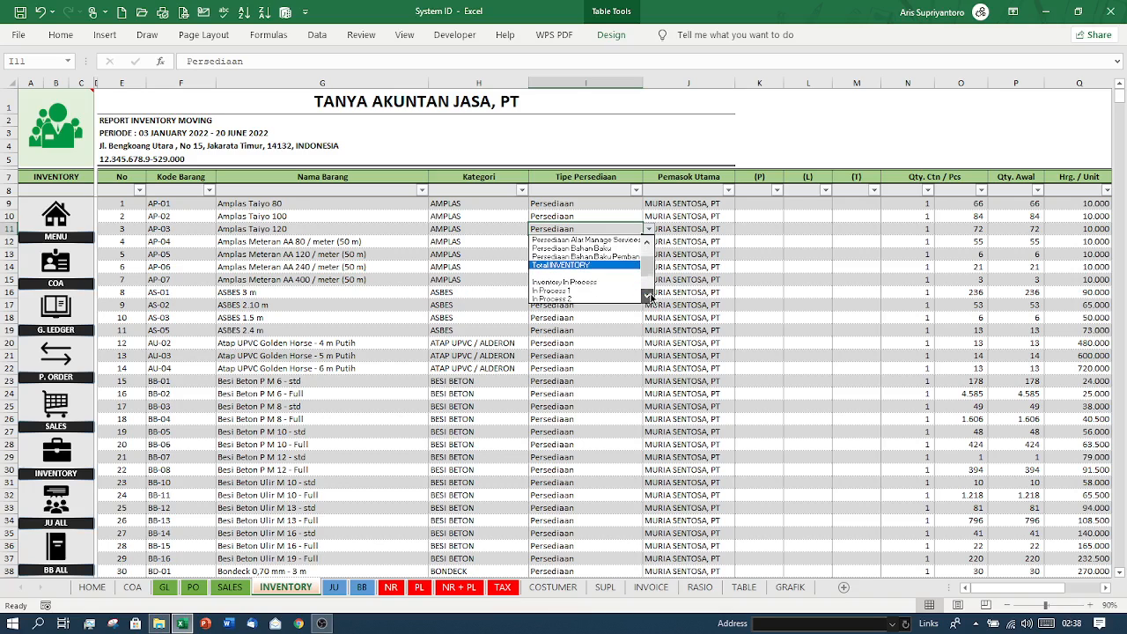
pyautogui.click(648, 296)
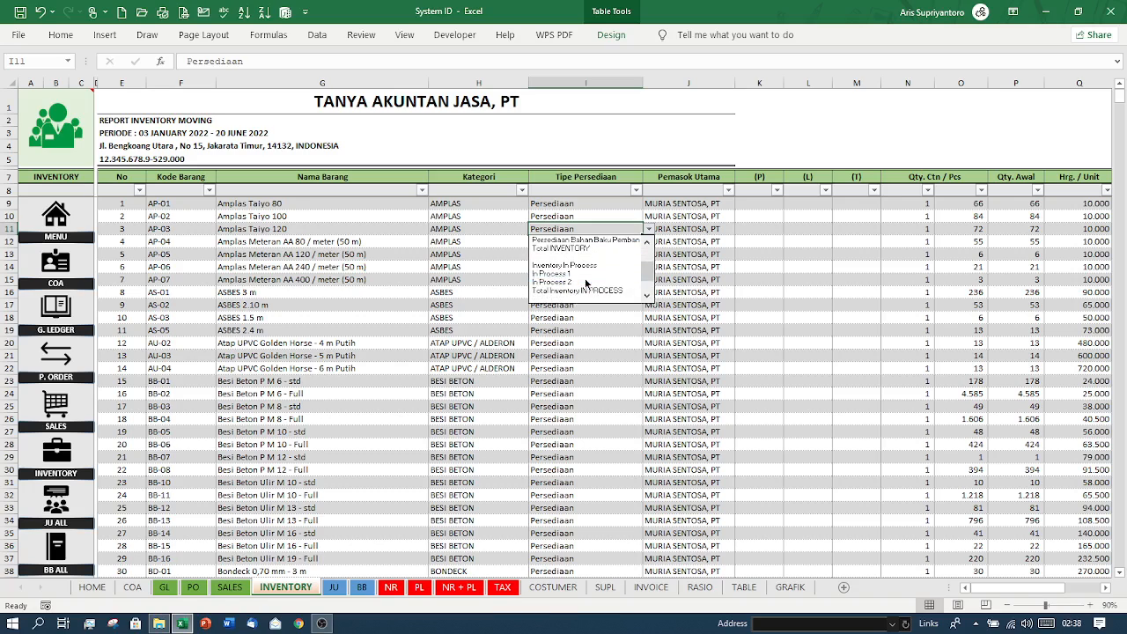
pyautogui.click(648, 297)
pyautogui.click(648, 297)
pyautogui.click(648, 297)
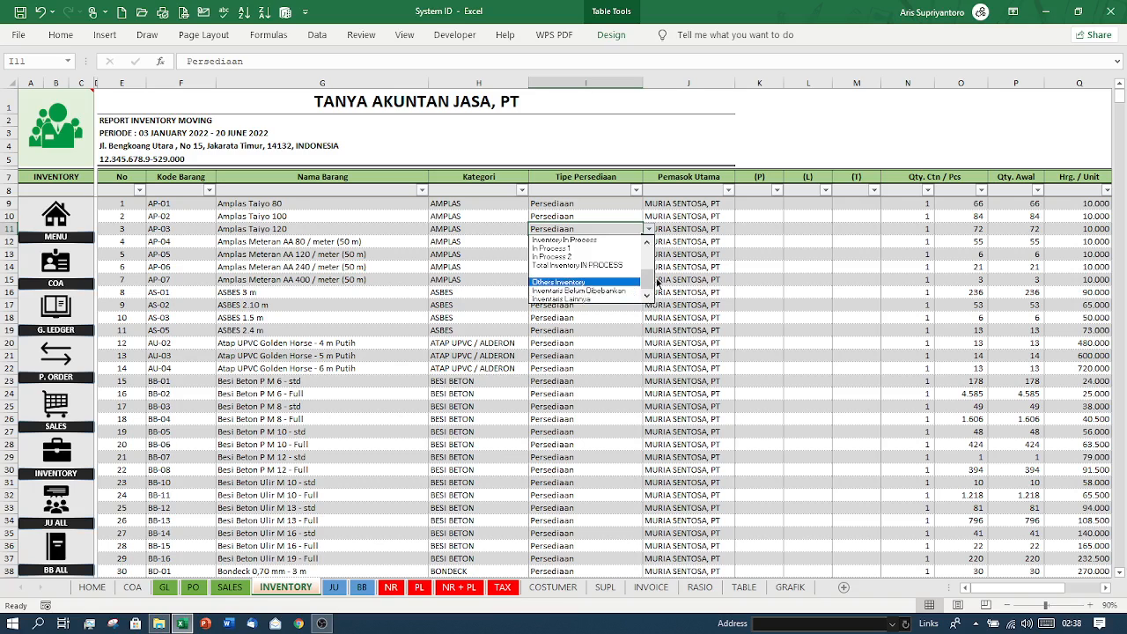
pyautogui.moveTo(650, 280); pyautogui.dragTo(650, 254)
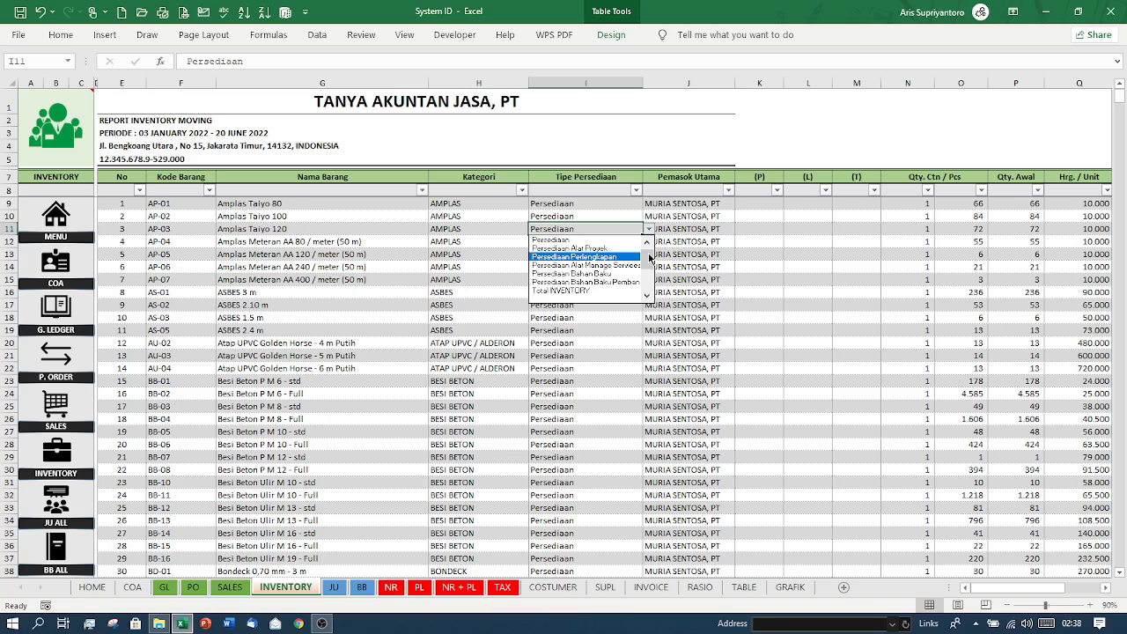
pyautogui.moveTo(650, 256); pyautogui.dragTo(650, 280)
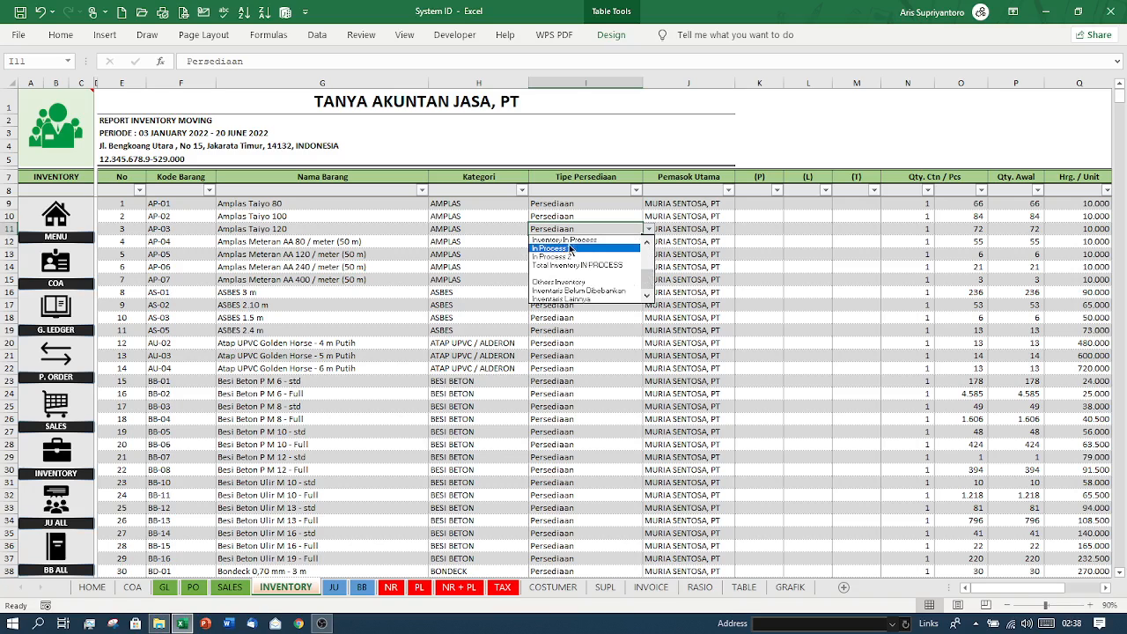
pyautogui.moveTo(652, 283); pyautogui.dragTo(650, 257)
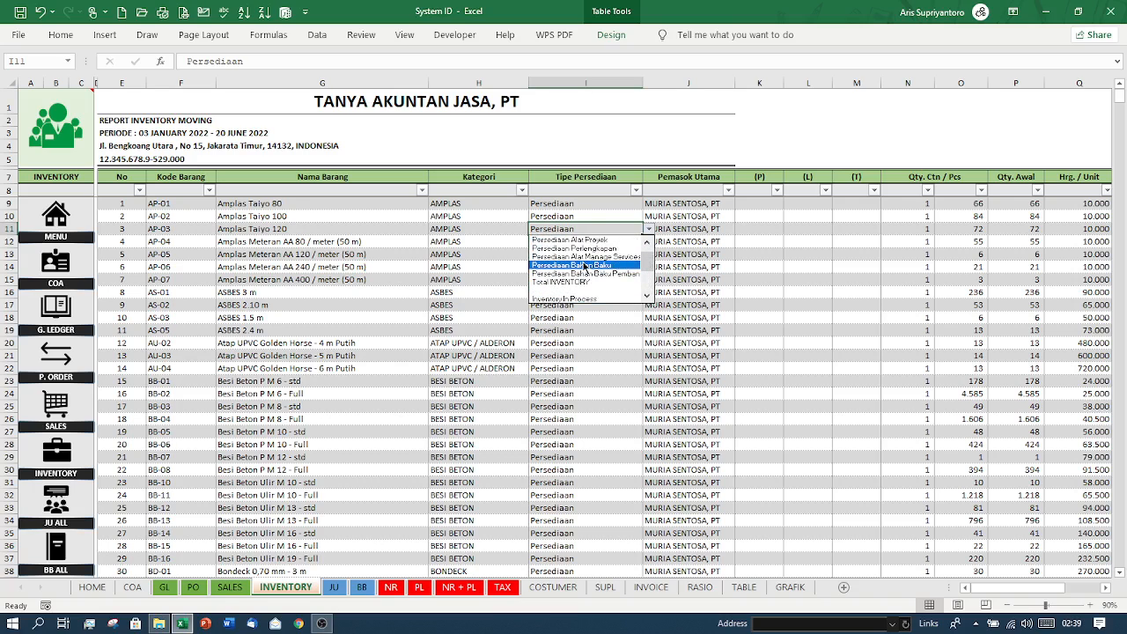
pyautogui.moveTo(648, 266); pyautogui.dragTo(649, 257)
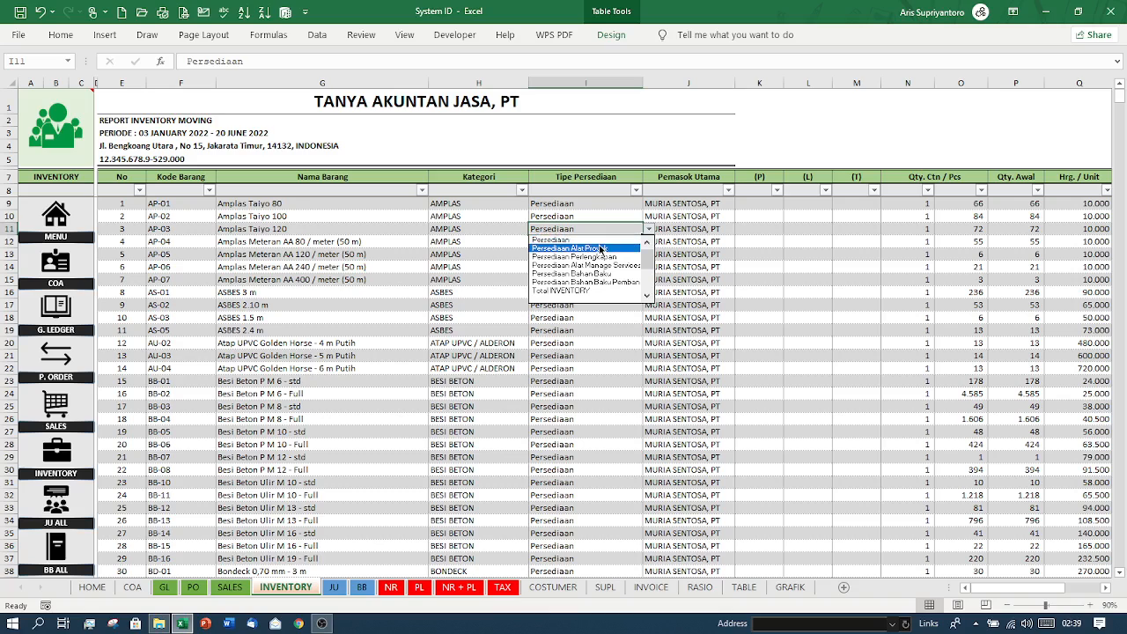
pyautogui.press('Escape')
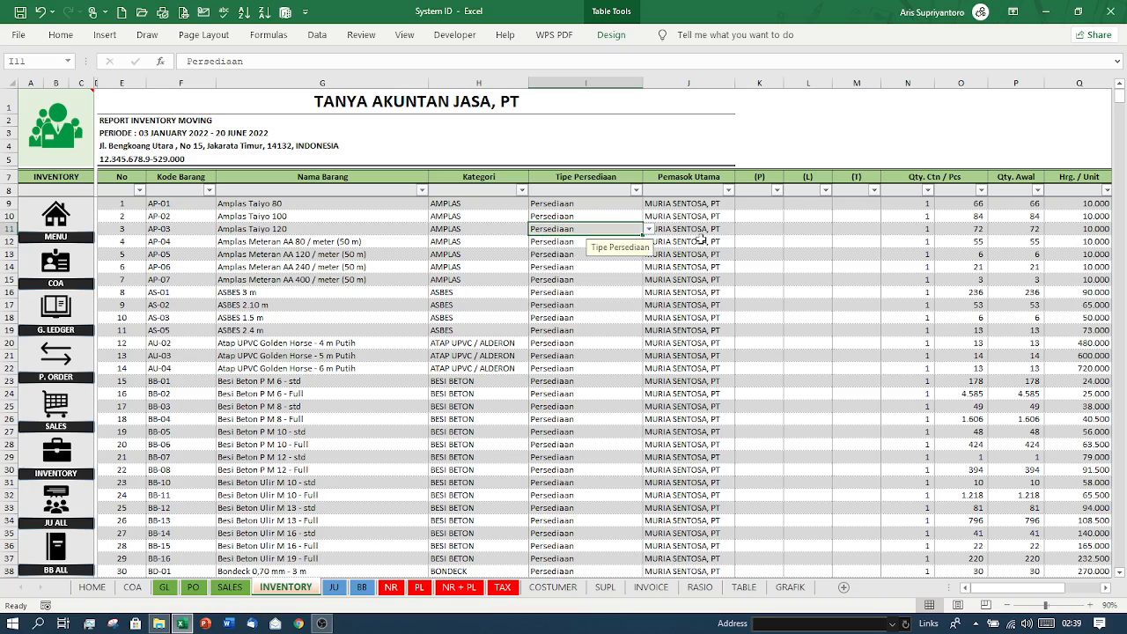
# Review the supplier options for Pemasok Utama cell J11, check the supplier list on the SUPL sheet, and return to INVENTORY
pyautogui.click(714, 229)
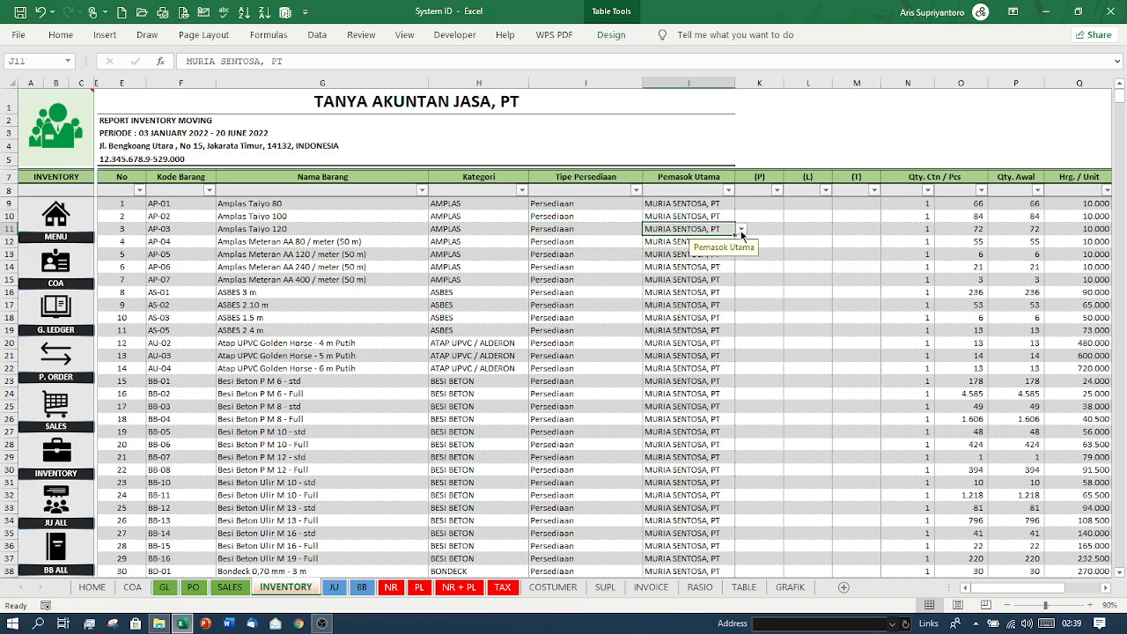
pyautogui.click(742, 229)
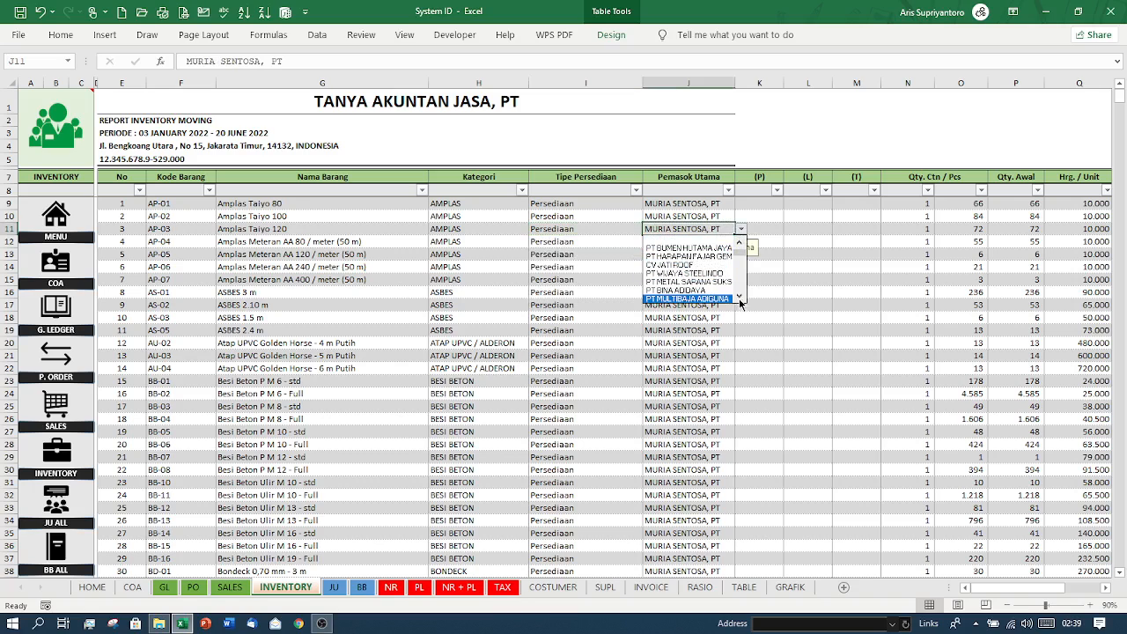
pyautogui.scroll(-2, 742, 300)
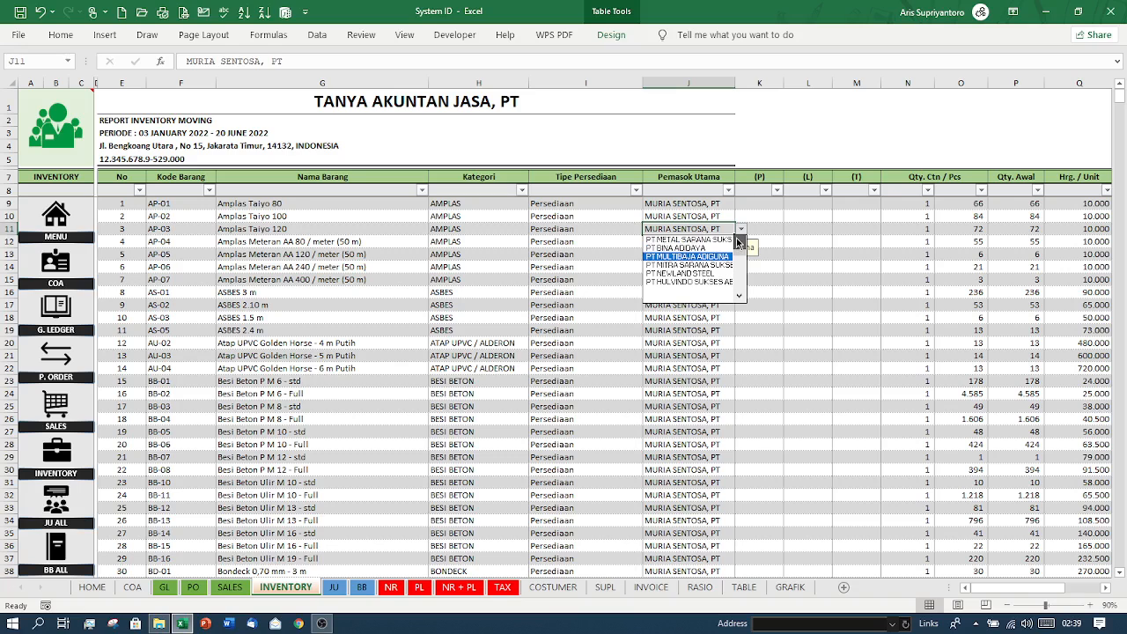
pyautogui.scroll(2, 738, 253)
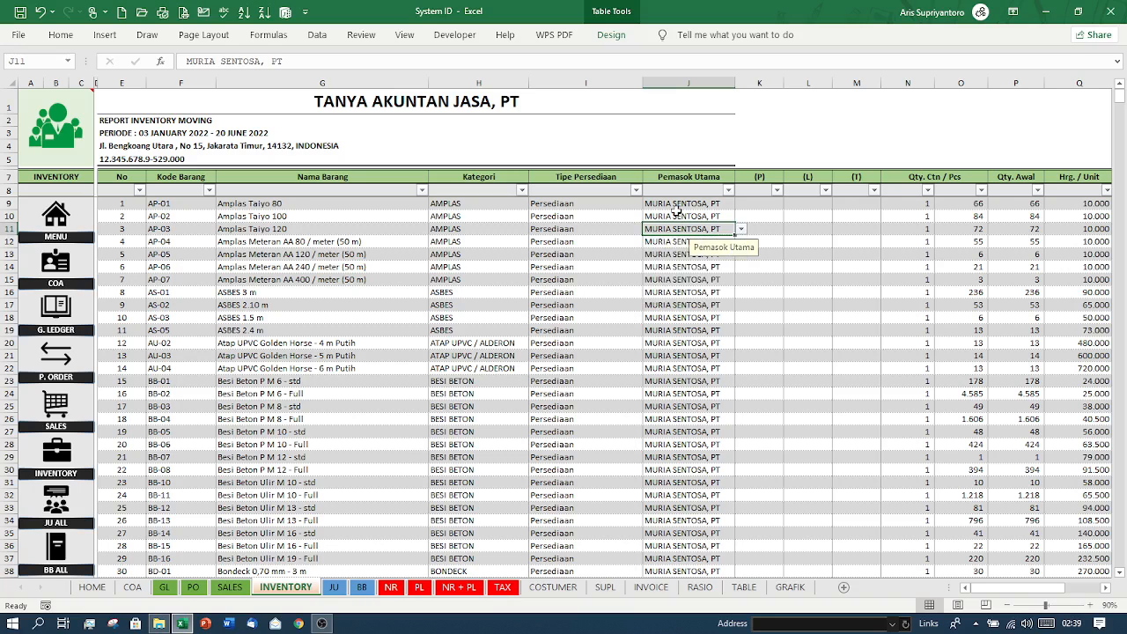
pyautogui.press('Escape')
pyautogui.click(606, 588)
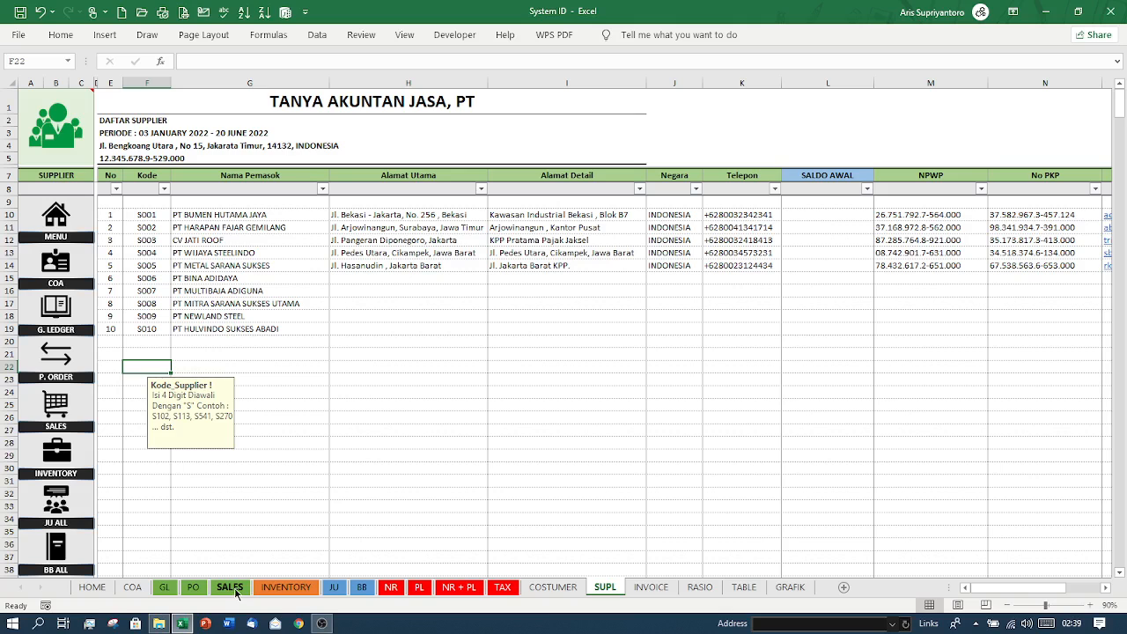
pyautogui.click(287, 587)
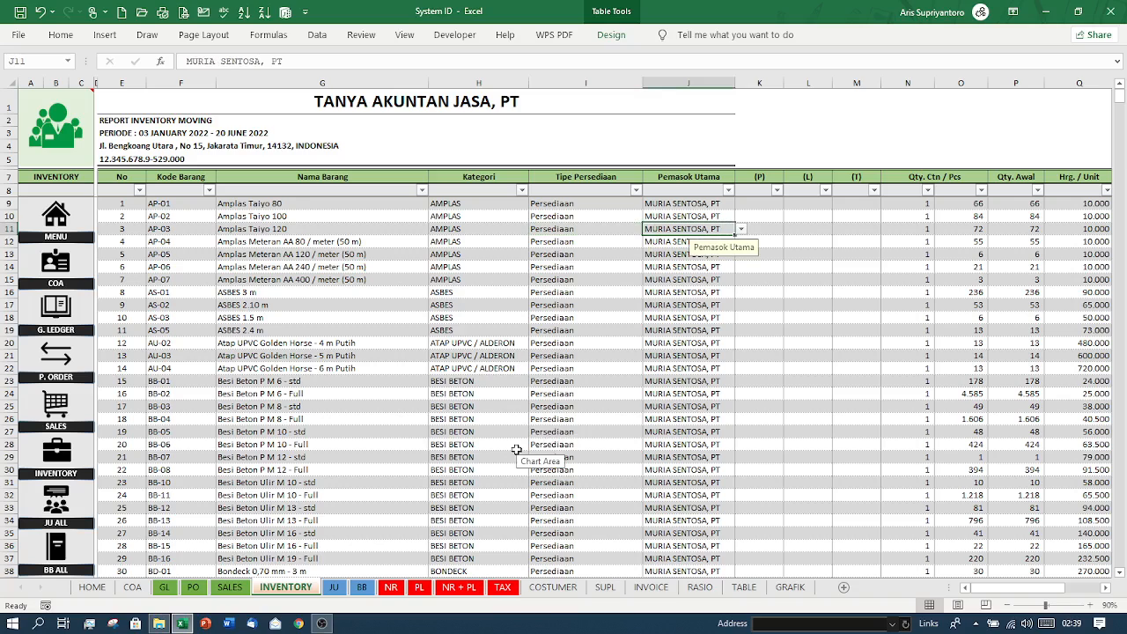
# Filter the Keterangan column on the JU sheet to exclude blank entries
pyautogui.click(338, 587)
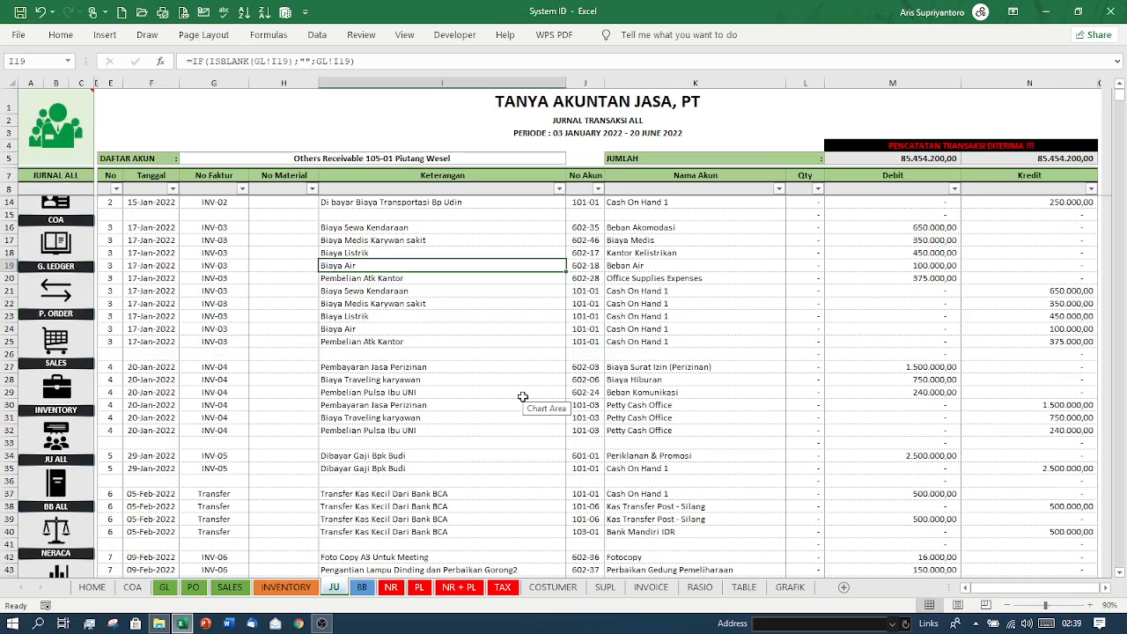
pyautogui.scroll(2, 522, 398)
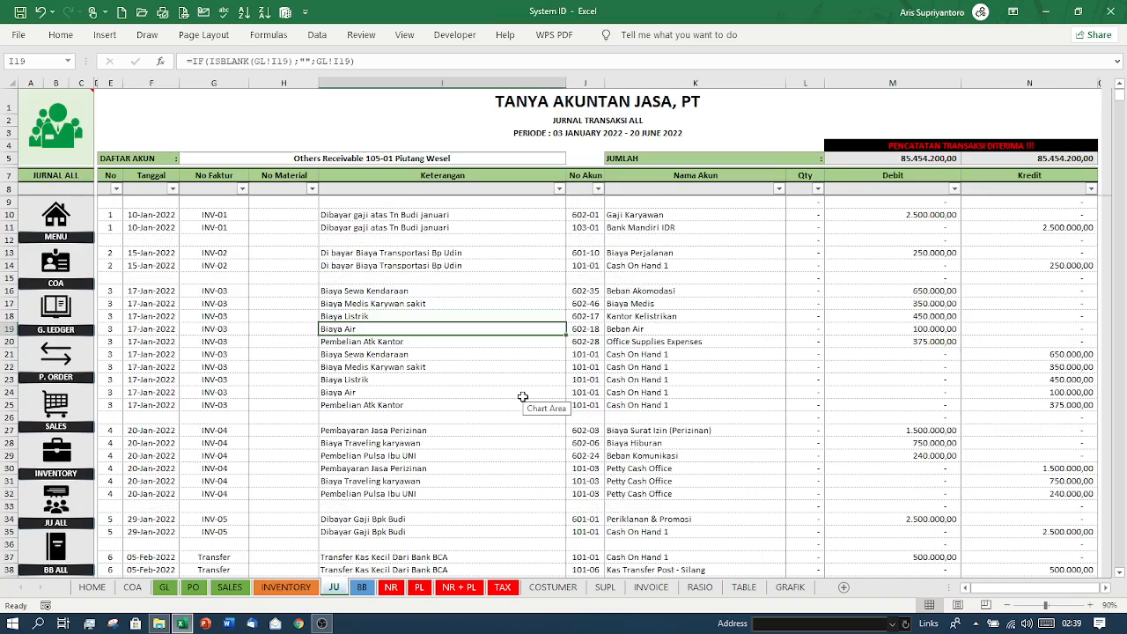
pyautogui.click(560, 190)
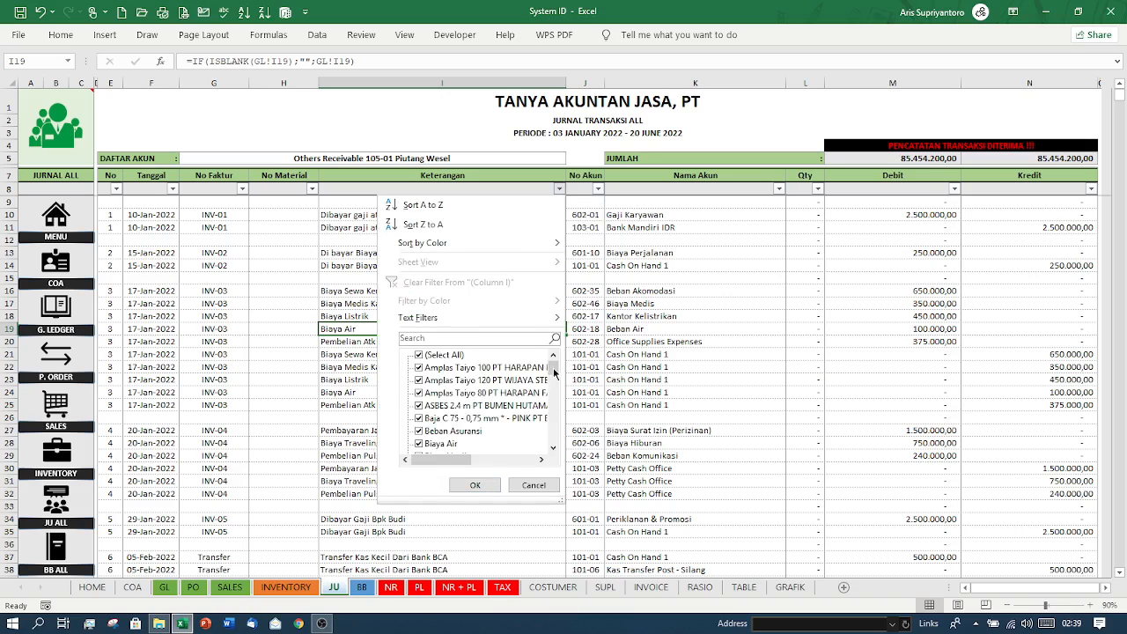
pyautogui.moveTo(553, 371); pyautogui.dragTo(553, 443)
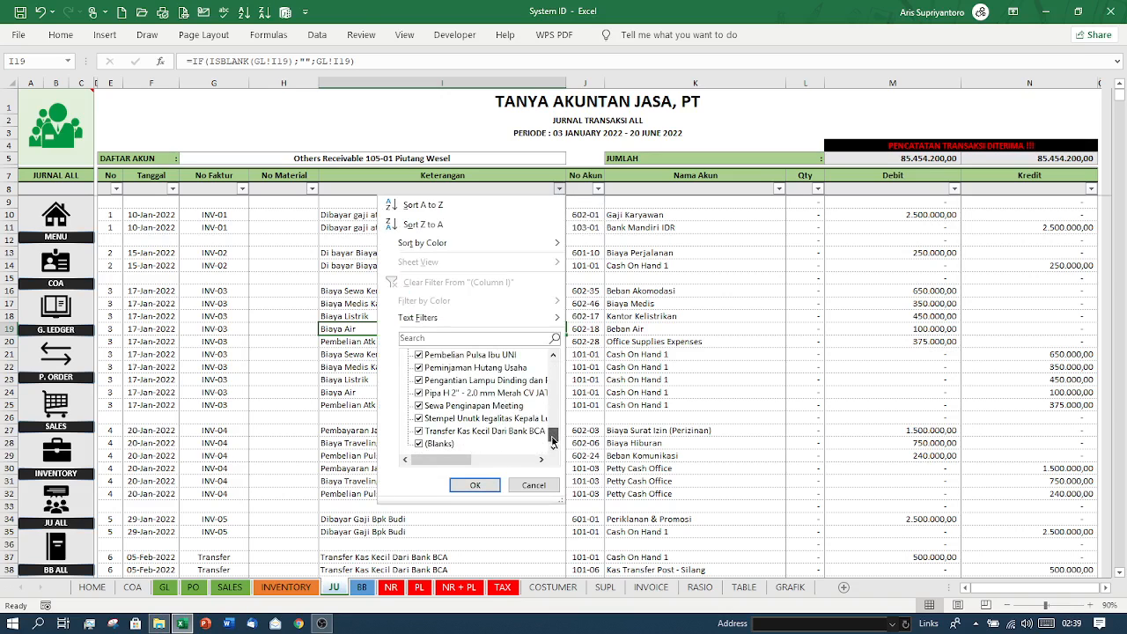
pyautogui.click(419, 444)
pyautogui.click(484, 486)
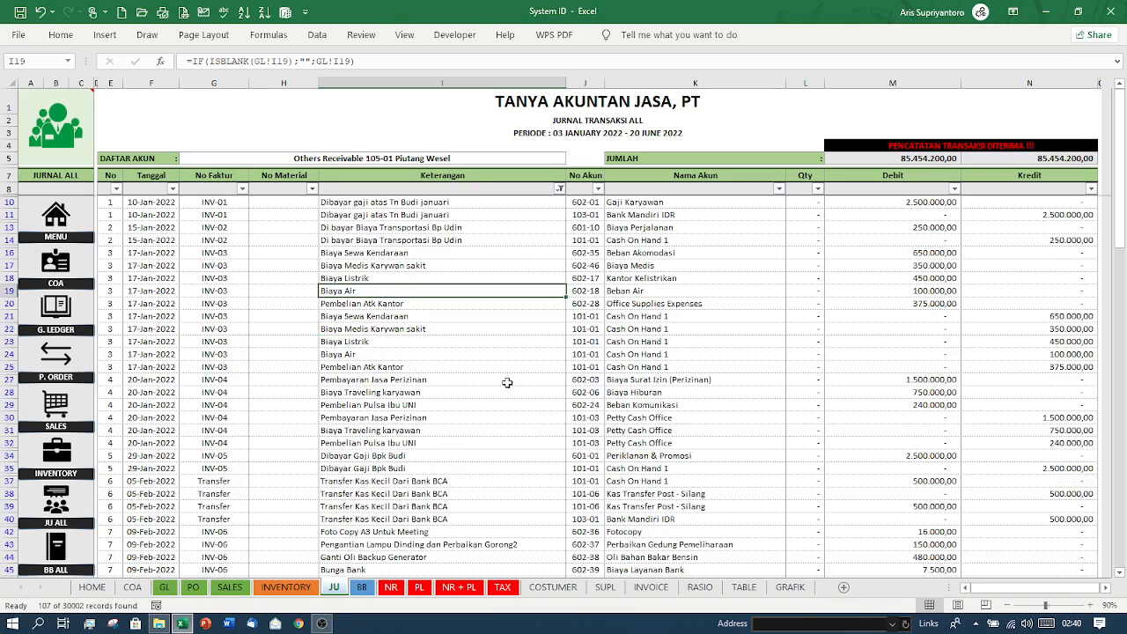
# Look through the filtered JU journal down to the inventory purchase and sales entries with No Material codes and quantities
pyautogui.scroll(-7, 507, 382)
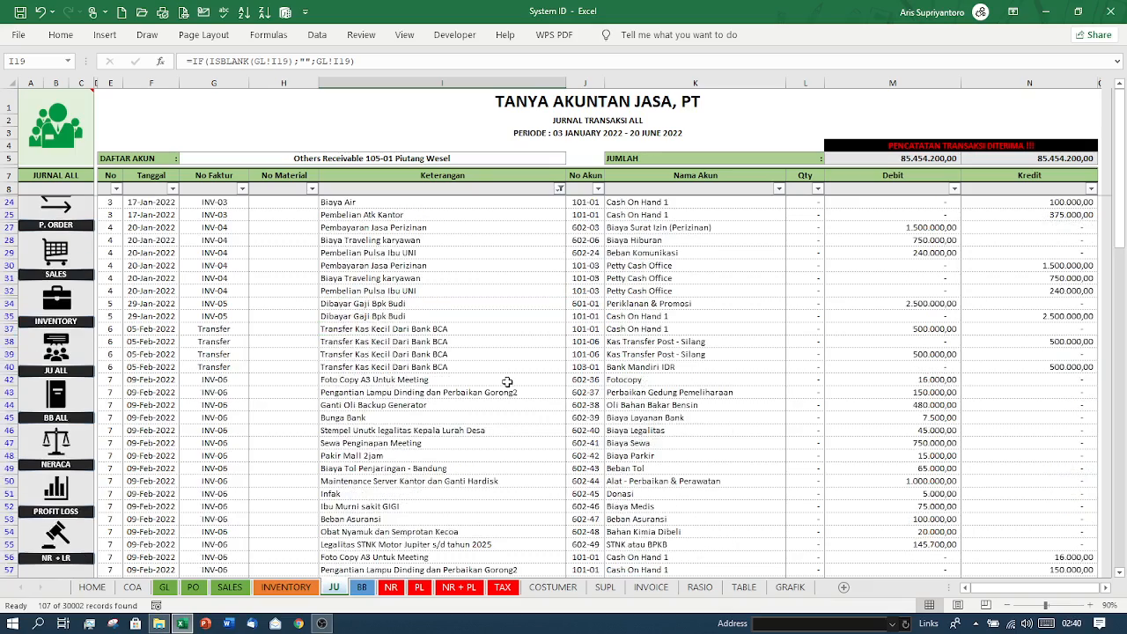
pyautogui.scroll(-5, 507, 382)
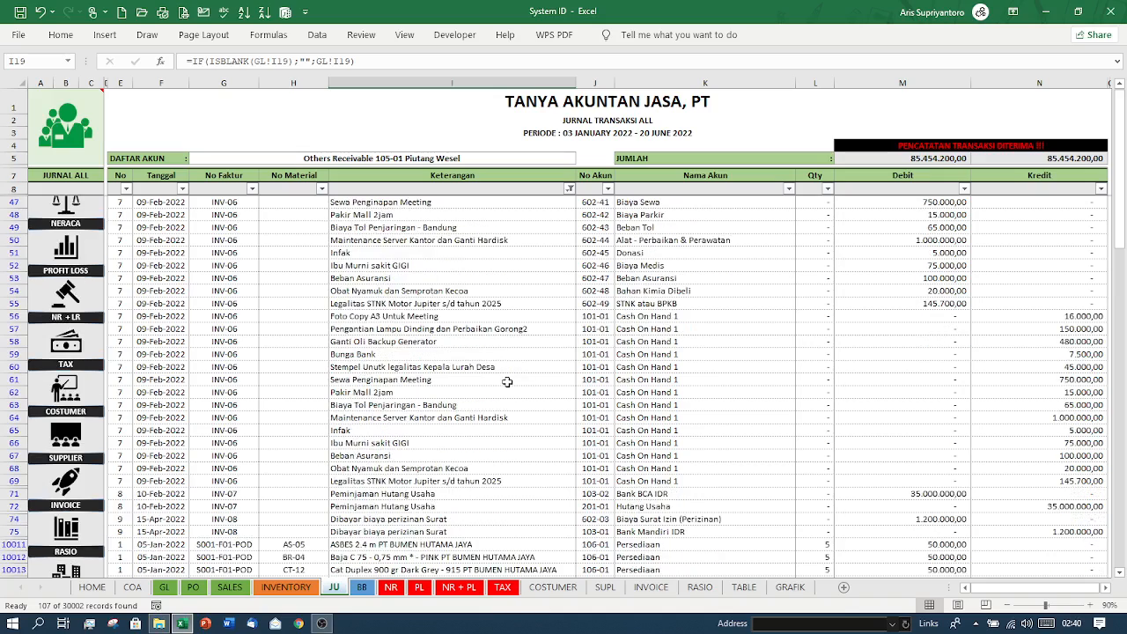
pyautogui.click(423, 303)
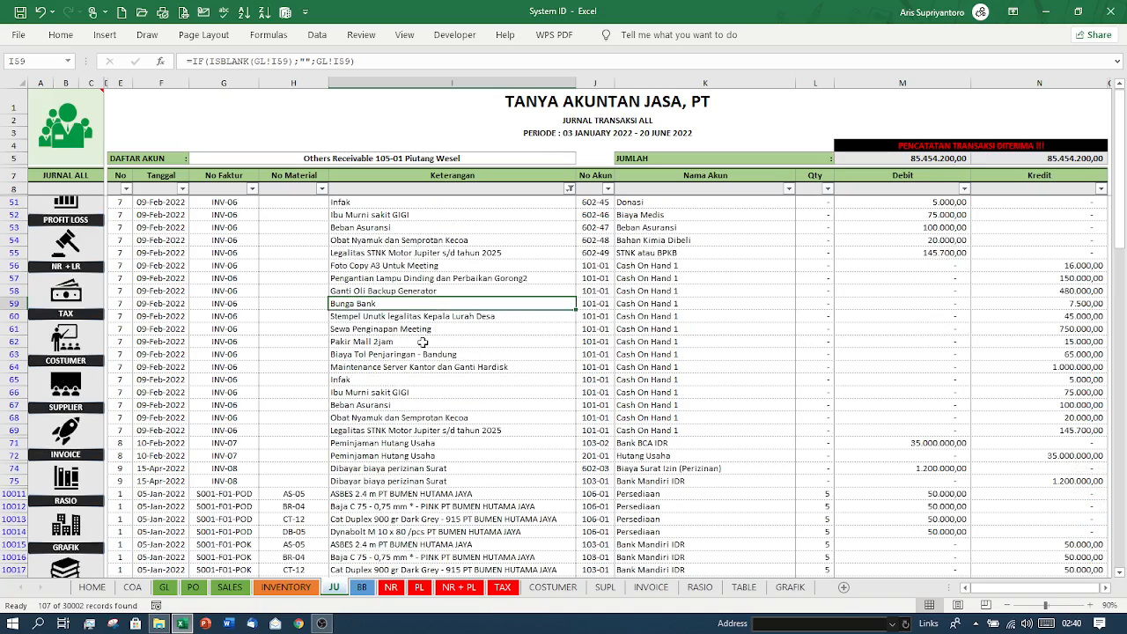
pyautogui.scroll(-5, 423, 341)
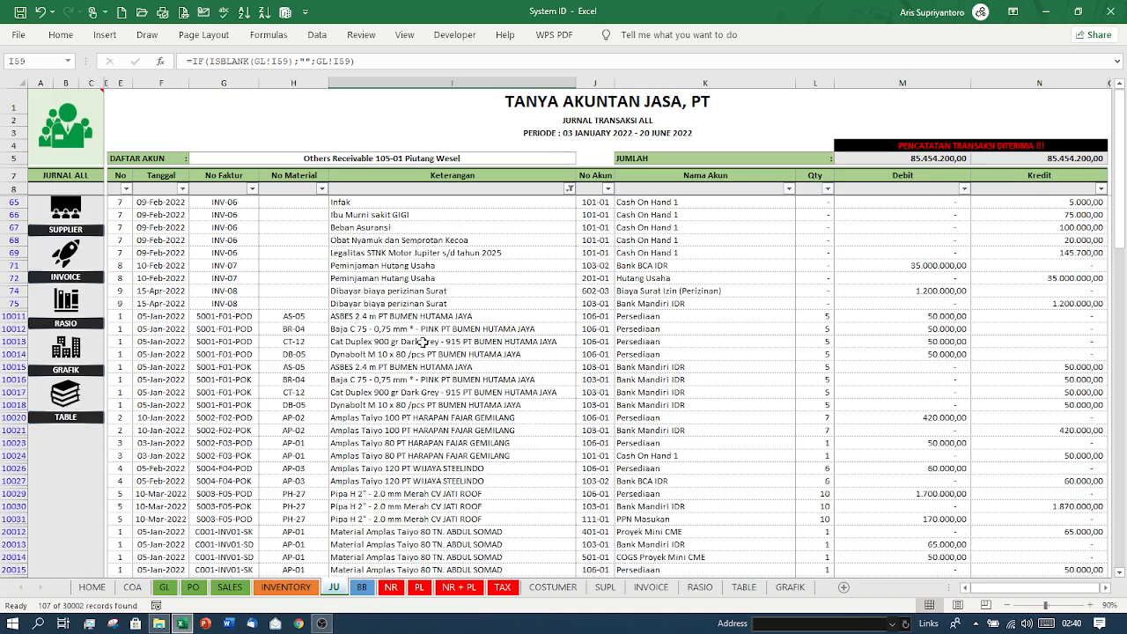
# Show the formulas instead of the values throughout the filtered JU journal
pyautogui.click(423, 342)
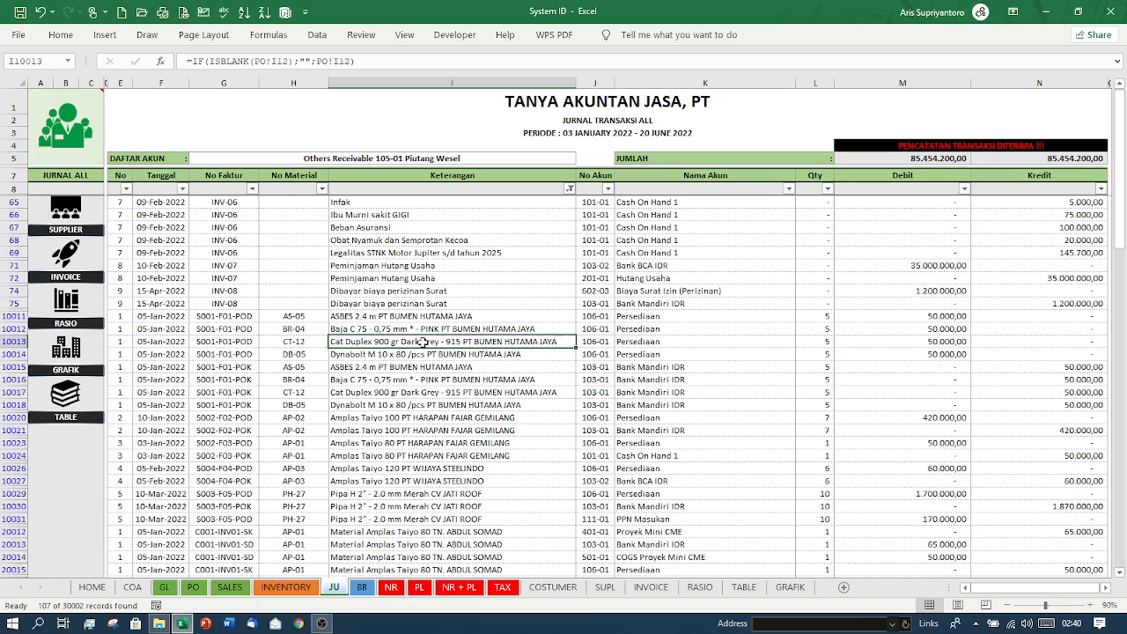
pyautogui.click(405, 35)
pyautogui.click(255, 37)
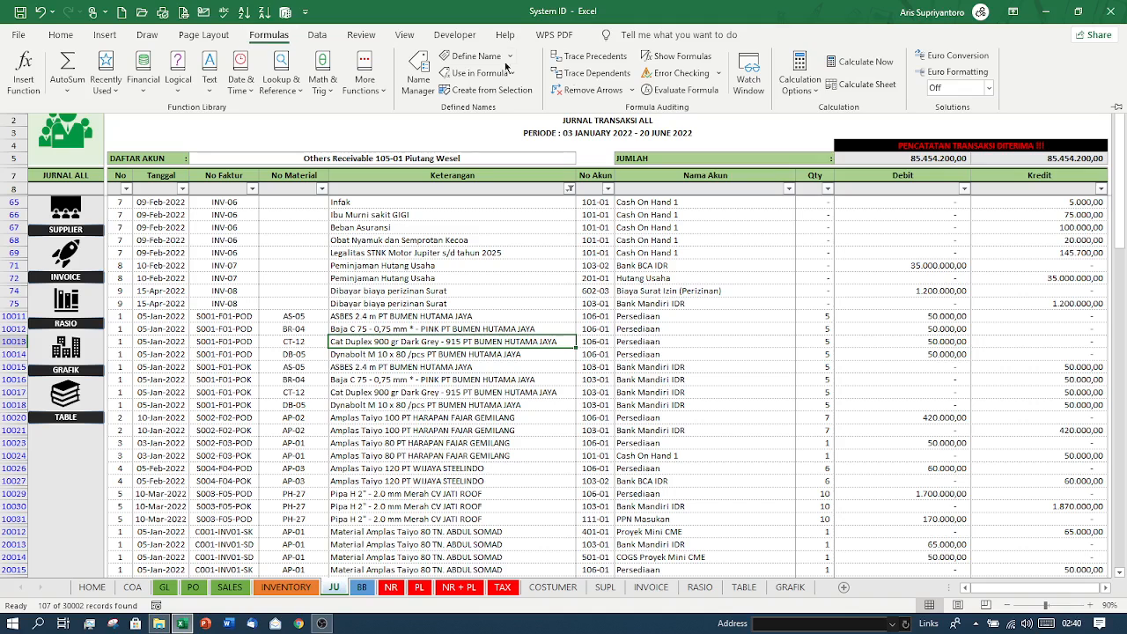
pyautogui.click(667, 56)
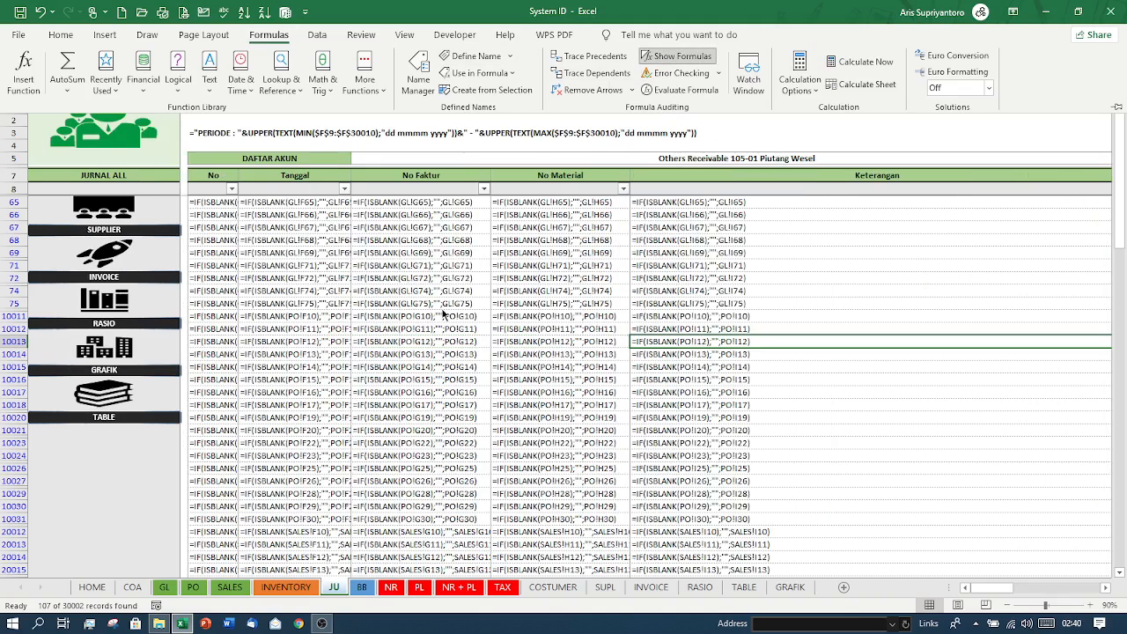
# Examine the formulas across journal row 10011, from Tanggal through Kredit and back to the No column
pyautogui.click(278, 316)
pyautogui.click(275, 310)
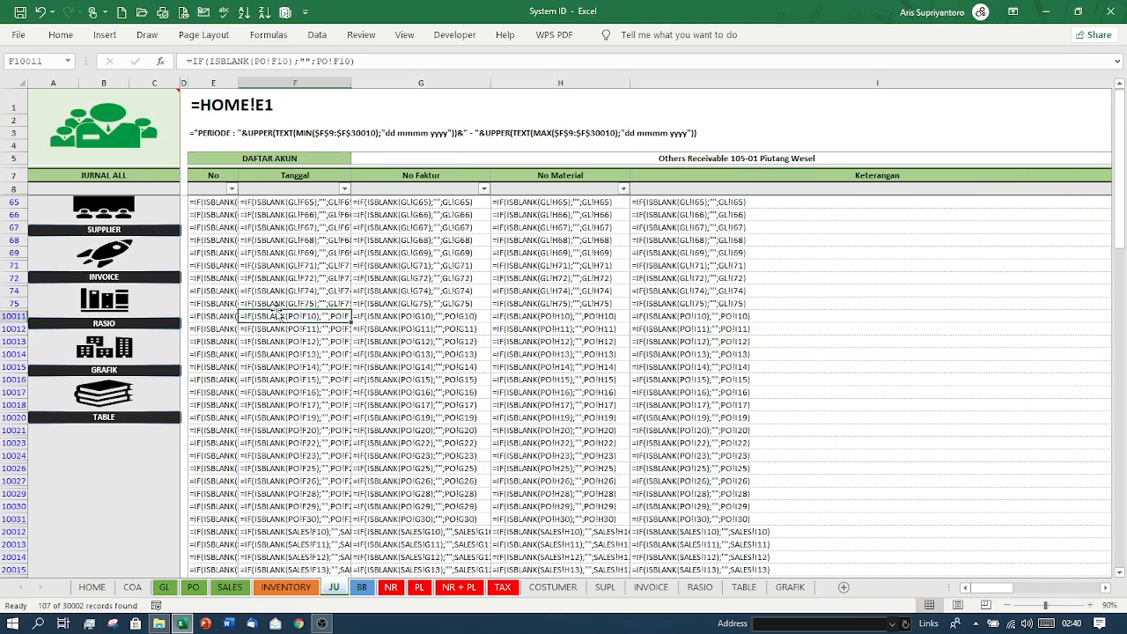
pyautogui.press('Right')
pyautogui.press('Right')
pyautogui.press('Right')
pyautogui.press('Right')
pyautogui.press('Right')
pyautogui.press('Right')
pyautogui.press('Right')
pyautogui.press('Right')
pyautogui.press('Right')
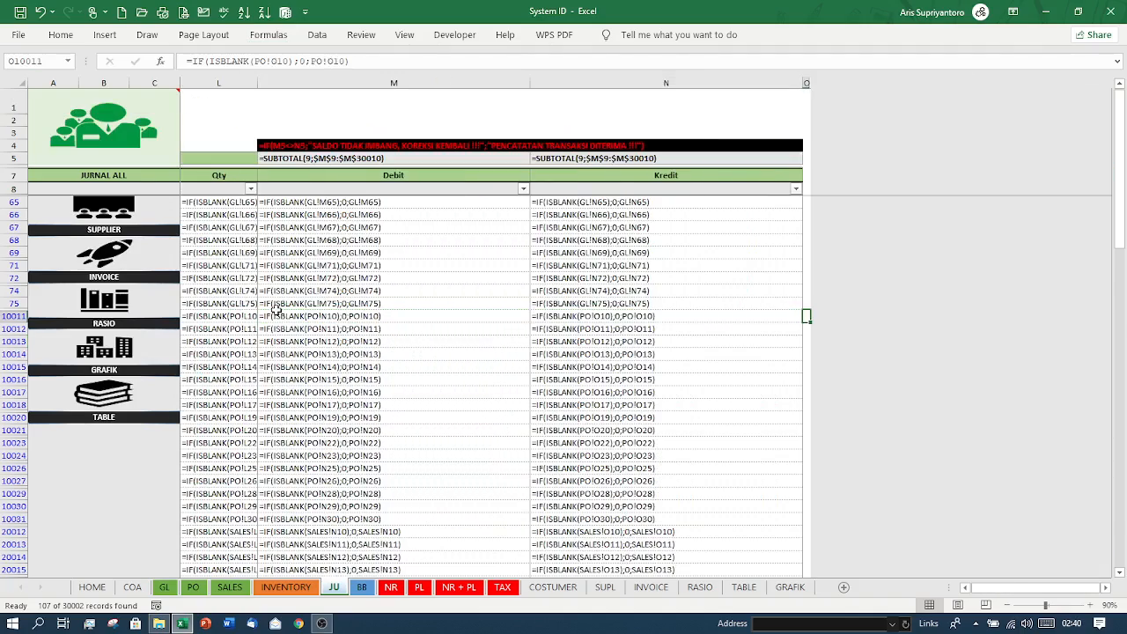
pyautogui.press('Left')
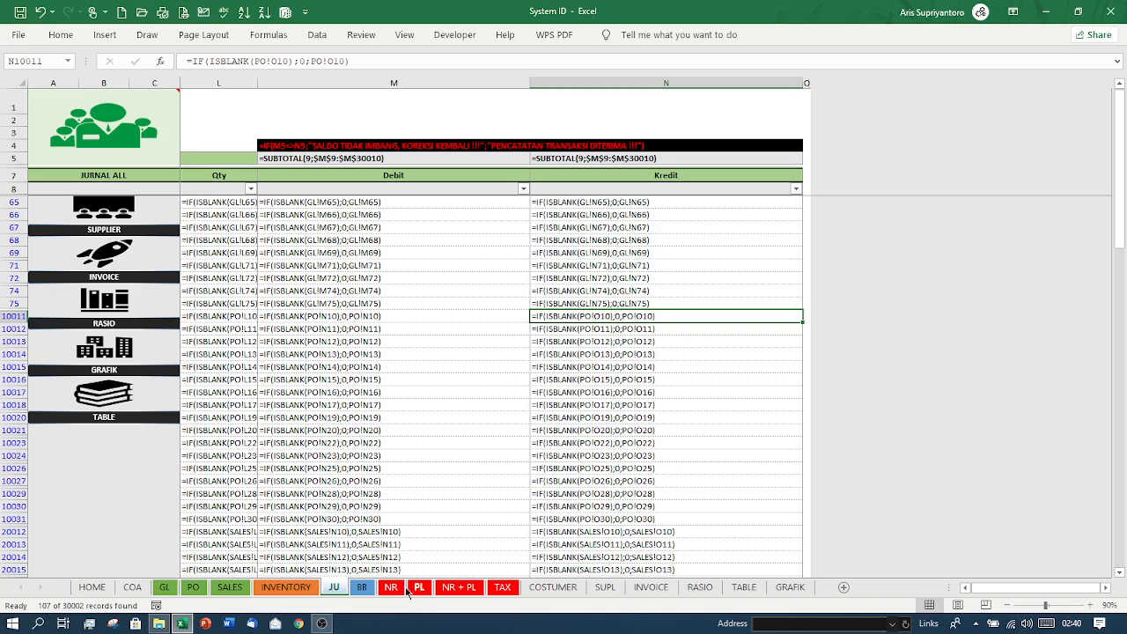
pyautogui.press('Left')
pyautogui.press('Left')
pyautogui.press('Left')
pyautogui.press('Left')
pyautogui.press('Left')
pyautogui.press('Left')
pyautogui.press('Left')
pyautogui.press('Left')
pyautogui.press('Left')
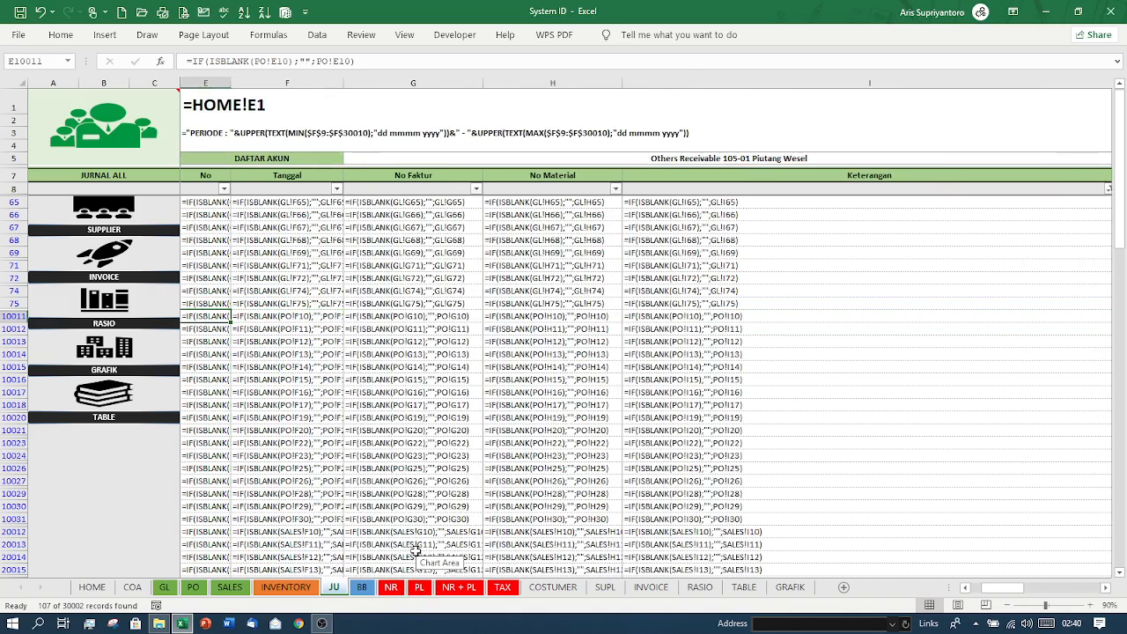
# Switch the JU journal back to displaying values and select the Keterangan cell I10011
pyautogui.click(270, 35)
pyautogui.click(677, 57)
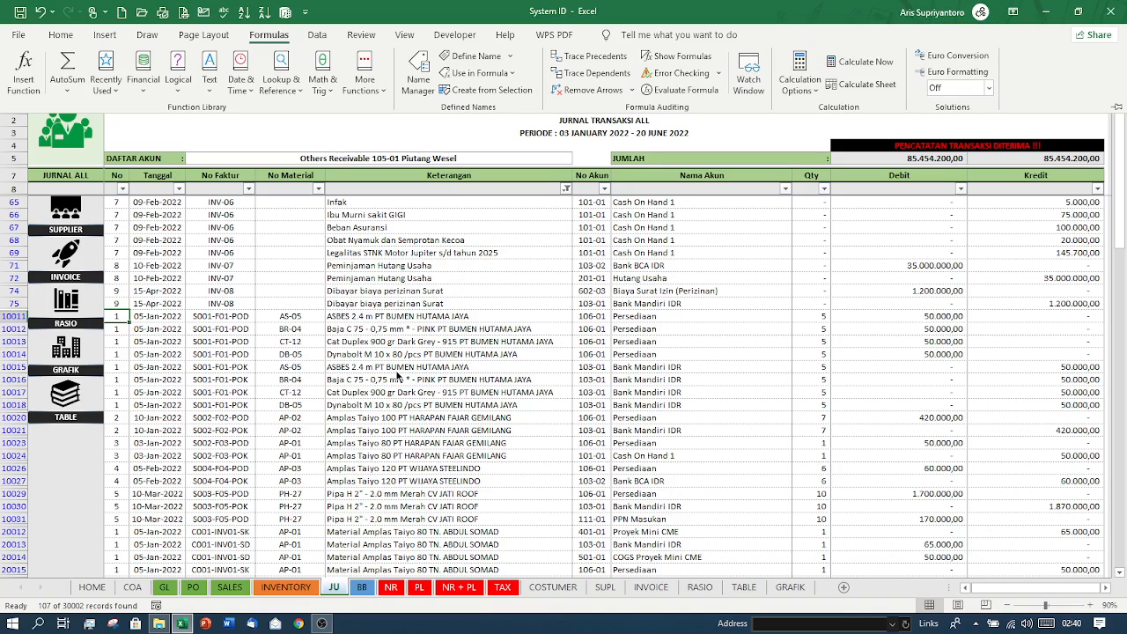
pyautogui.click(386, 318)
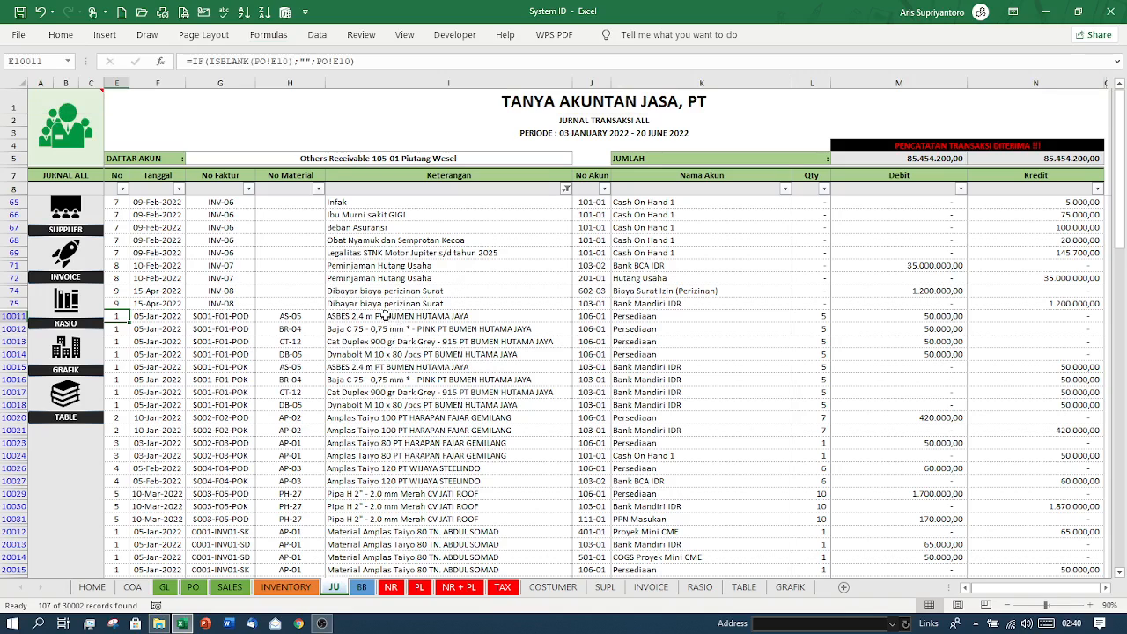
pyautogui.click(385, 316)
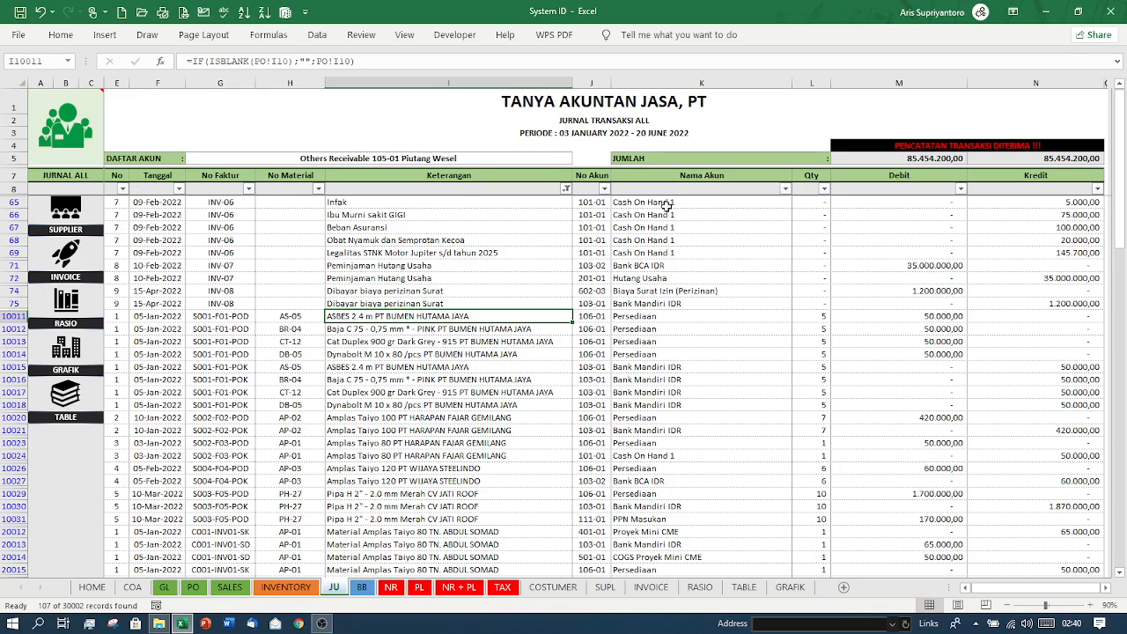
# Look through the Keterangan filter's entries, search them for "sewa", and clear the search text
pyautogui.click(565, 189)
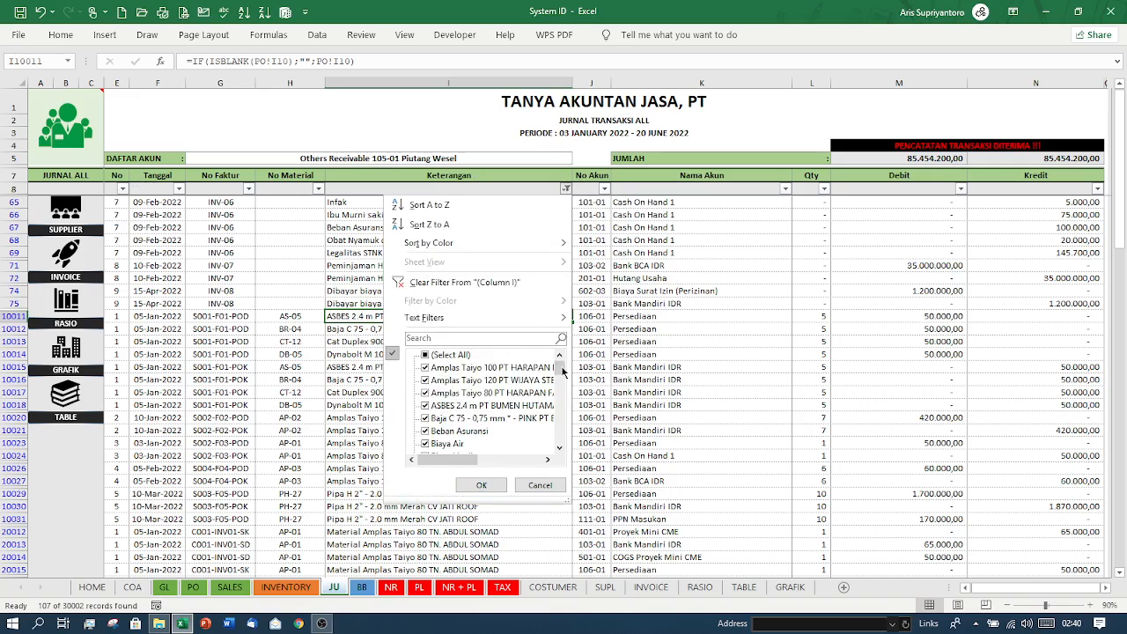
pyautogui.moveTo(560, 370); pyautogui.dragTo(535, 408)
pyautogui.click(467, 339)
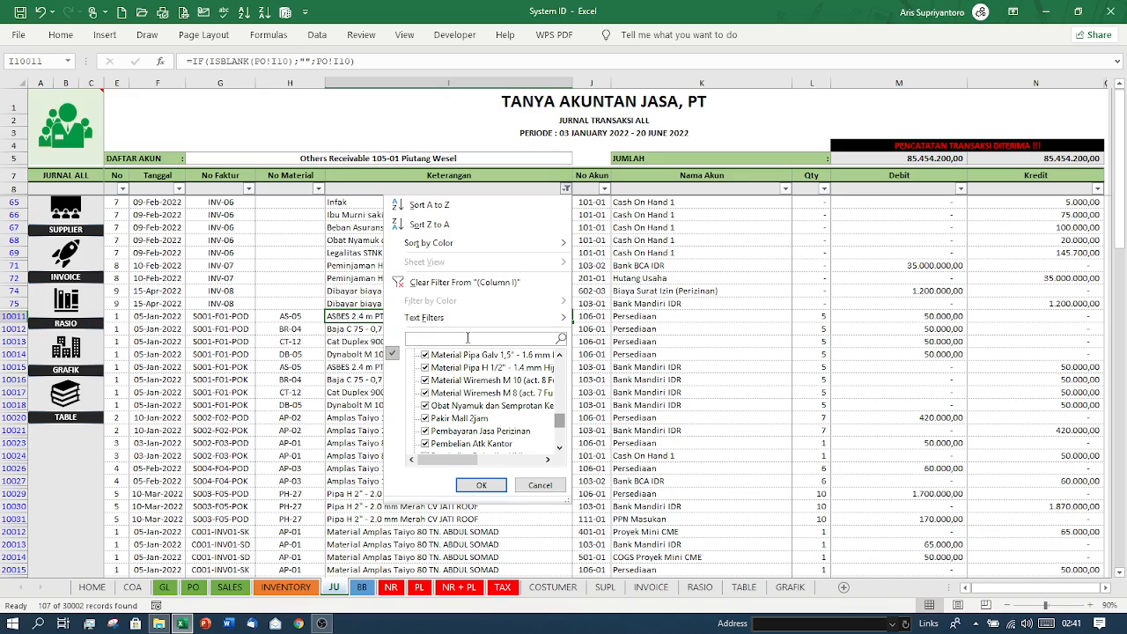
pyautogui.write('sewa')
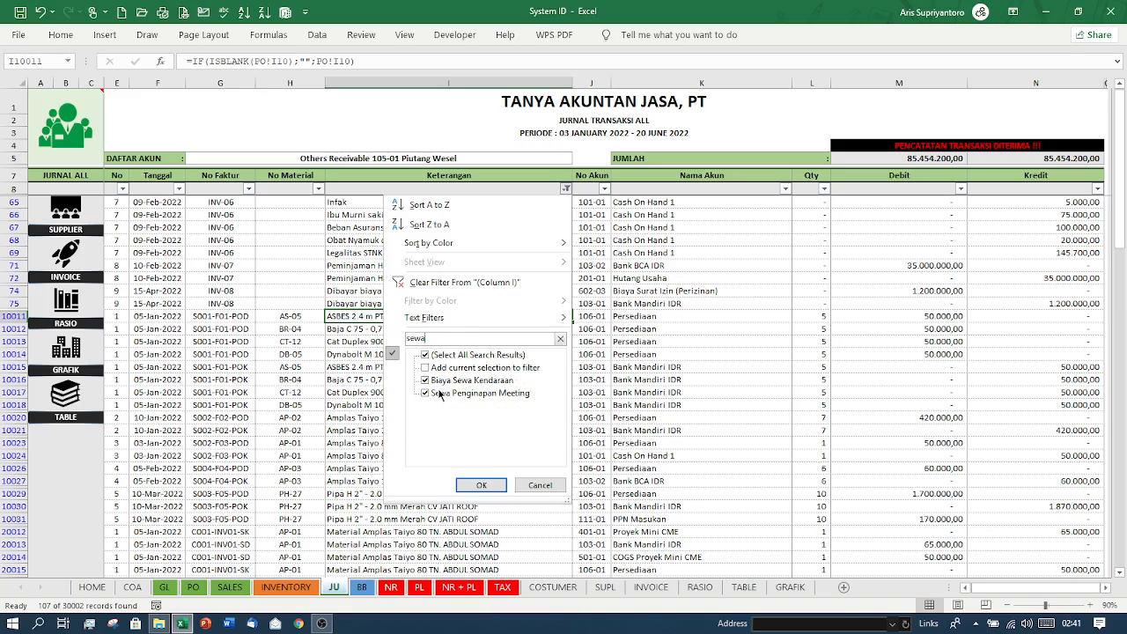
pyautogui.press('BackSpace')
pyautogui.press('BackSpace')
pyautogui.press('BackSpace')
pyautogui.press('BackSpace')
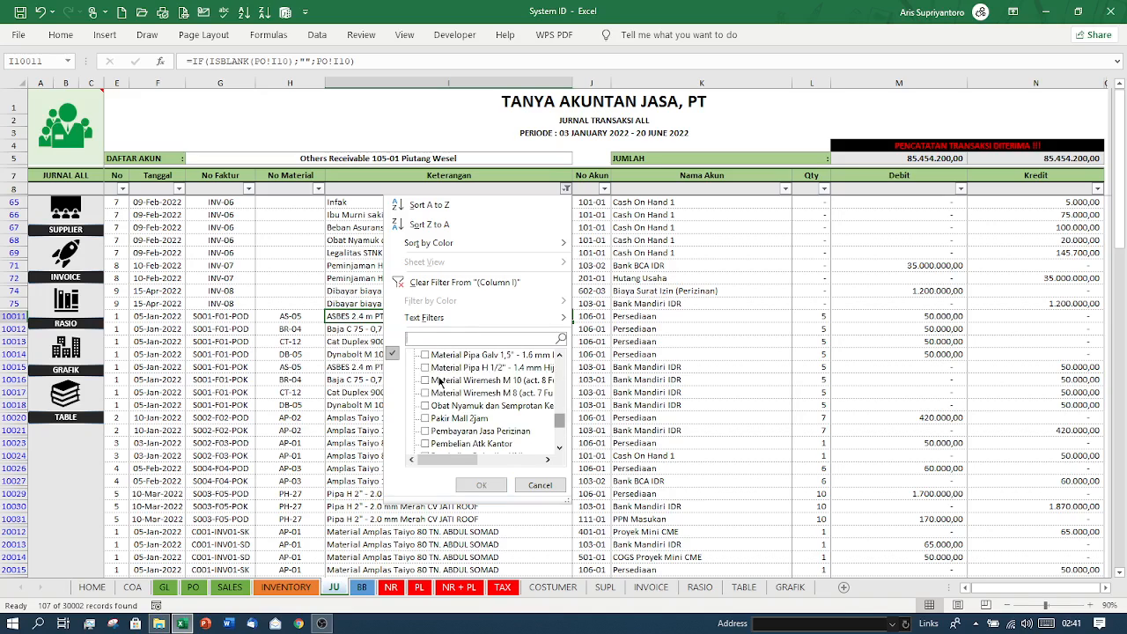
# Search the Keterangan filter's entries for "gaji", then clear the search text
pyautogui.write('gaji')
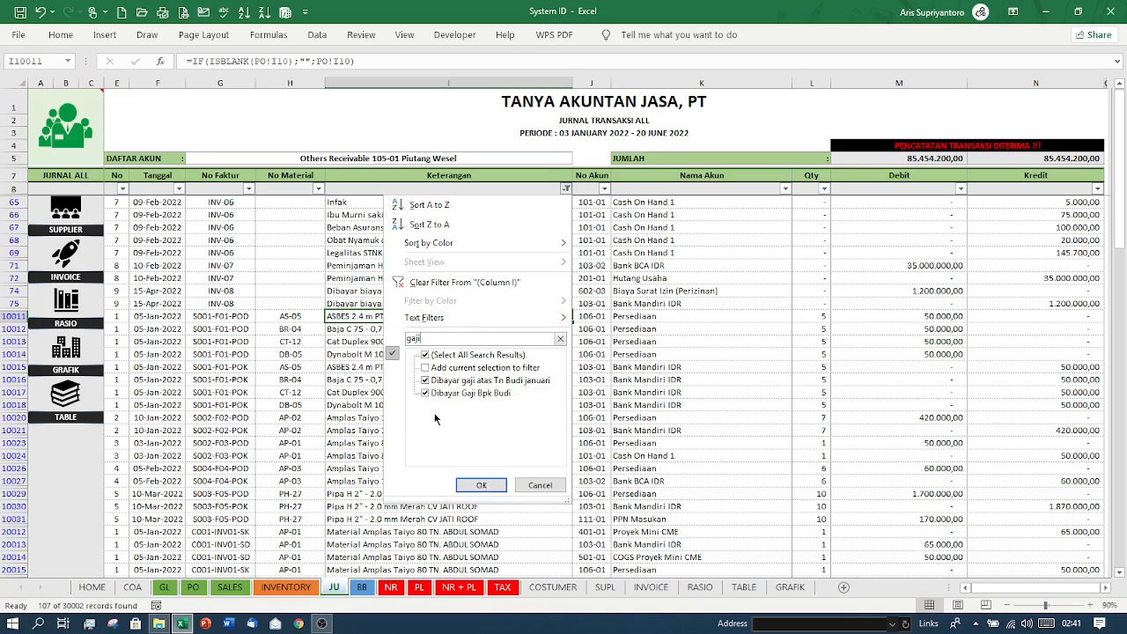
pyautogui.press('BackSpace')
pyautogui.press('BackSpace')
pyautogui.press('BackSpace')
pyautogui.press('BackSpace')
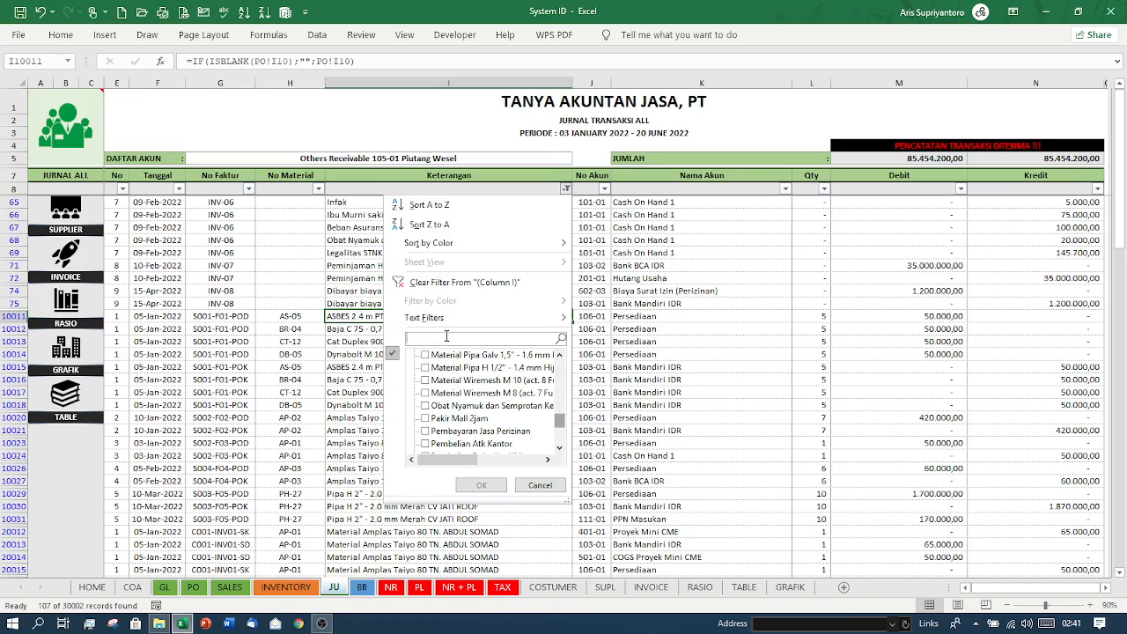
# Search the Keterangan filter's entries for "sales", then clear the search text
pyautogui.write('sales')
pyautogui.press('BackSpace')
pyautogui.press('BackSpace')
pyautogui.press('BackSpace')
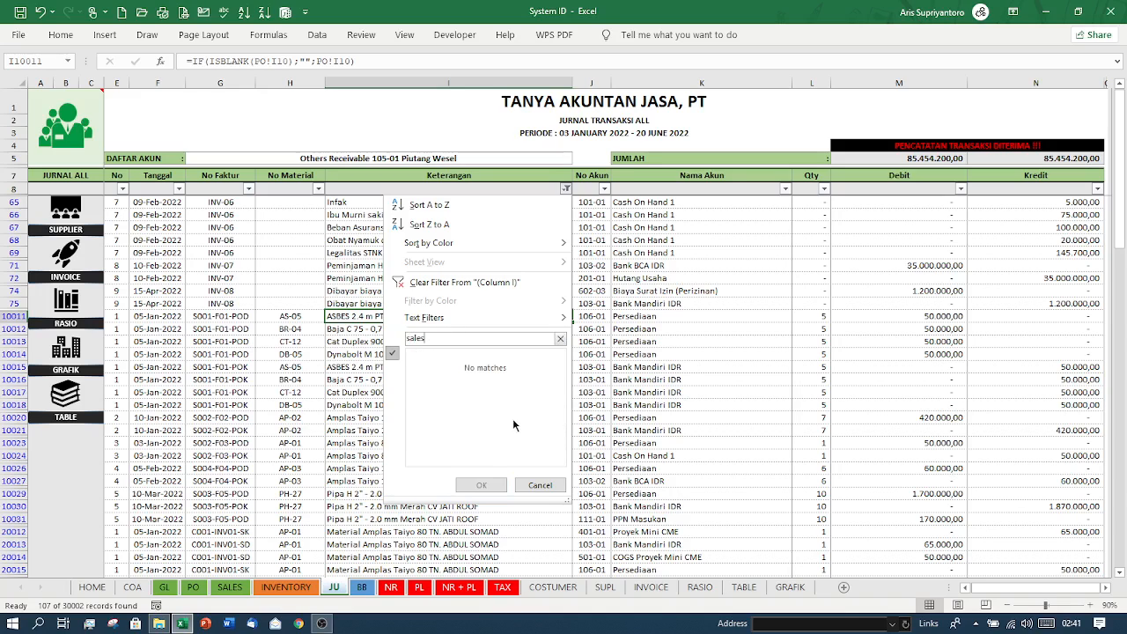
pyautogui.press('BackSpace')
pyautogui.press('BackSpace')
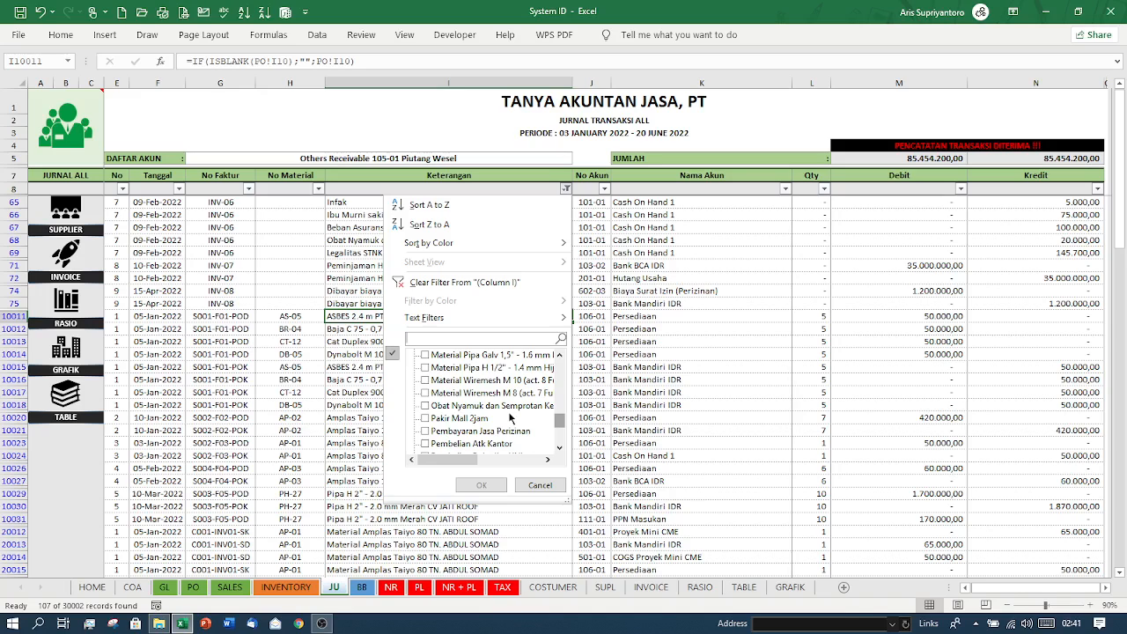
# Search the Keterangan filter's entries for a customer's name, clear the search, and close the filter without applying it
pyautogui.write('abdul')
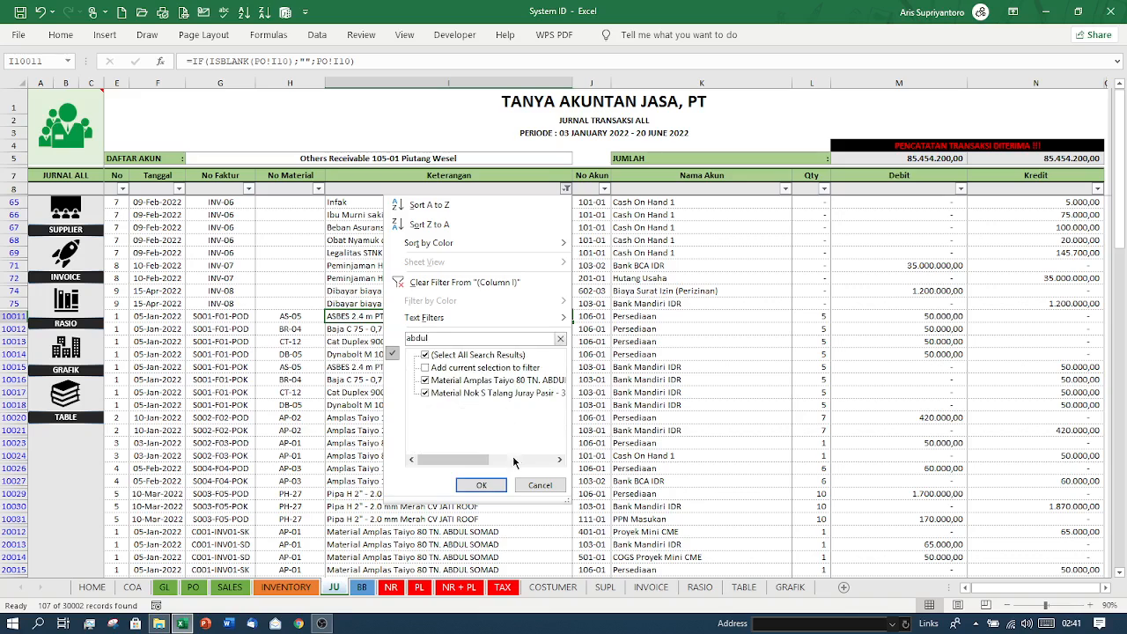
pyautogui.moveTo(467, 460)
pyautogui.mouseDown()
pyautogui.moveTo(539, 464)
pyautogui.moveTo(468, 459)
pyautogui.mouseUp()
pyautogui.press('BackSpace')
pyautogui.press('BackSpace')
pyautogui.press('BackSpace')
pyautogui.press('BackSpace')
pyautogui.press('BackSpace')
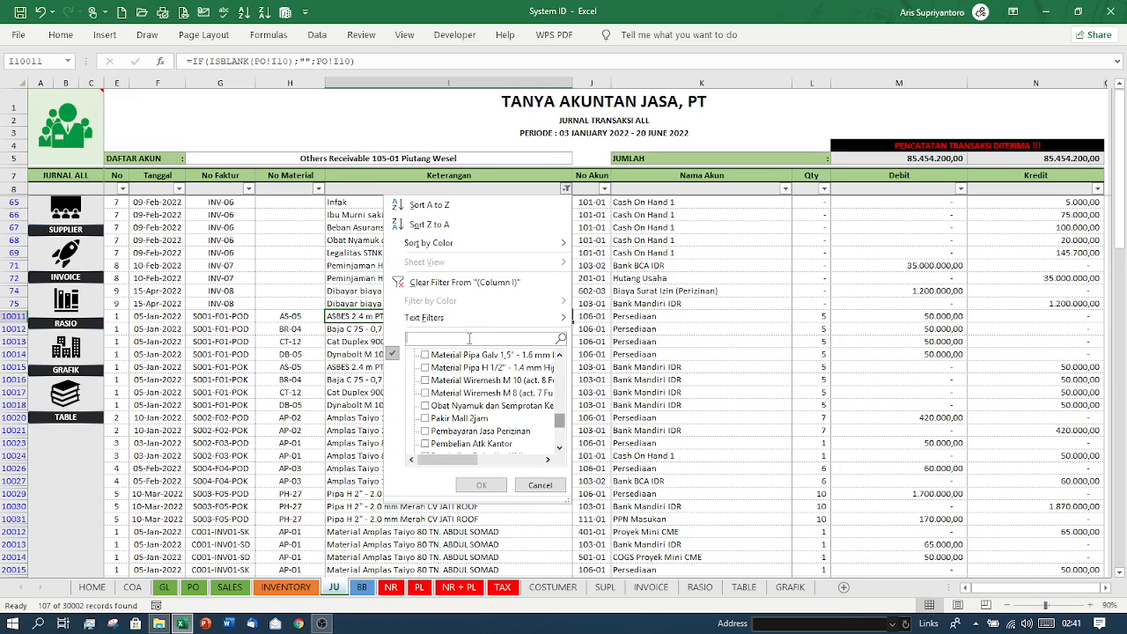
pyautogui.click(555, 491)
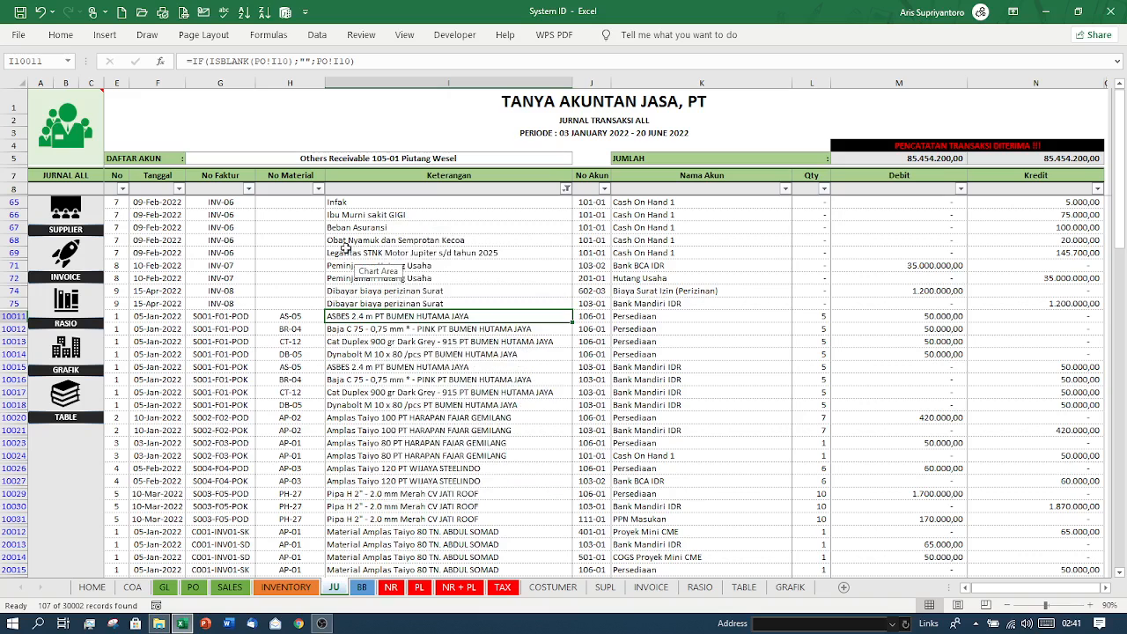
# Look through the material codes offered by the No Material filter and close it unchanged
pyautogui.click(319, 190)
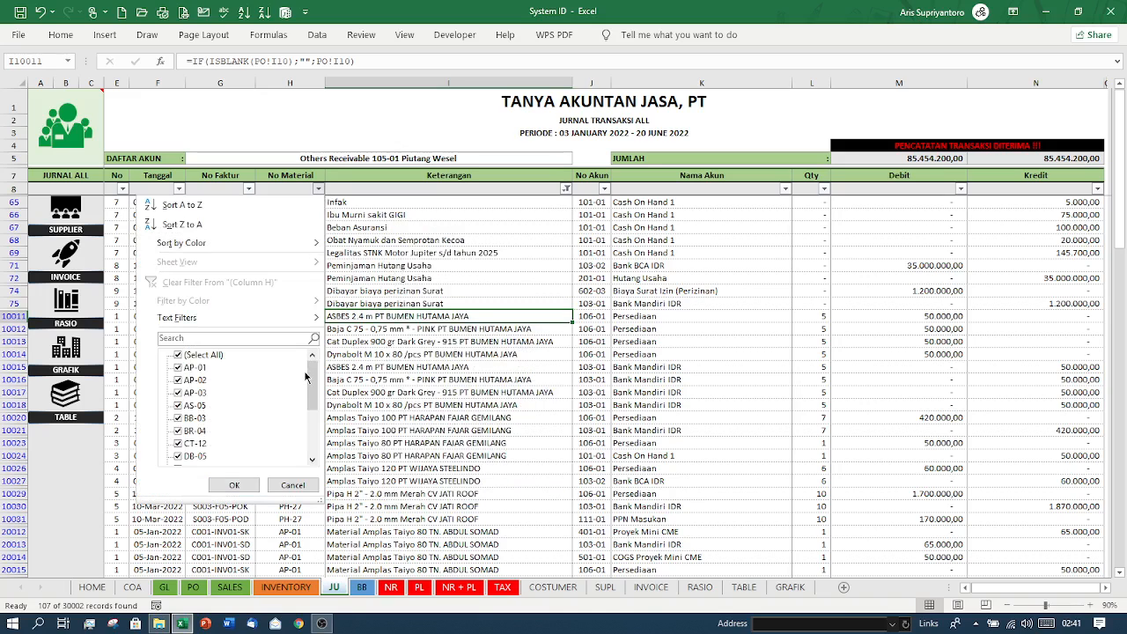
pyautogui.scroll(-1, 313, 392)
pyautogui.moveTo(312, 391); pyautogui.dragTo(314, 364)
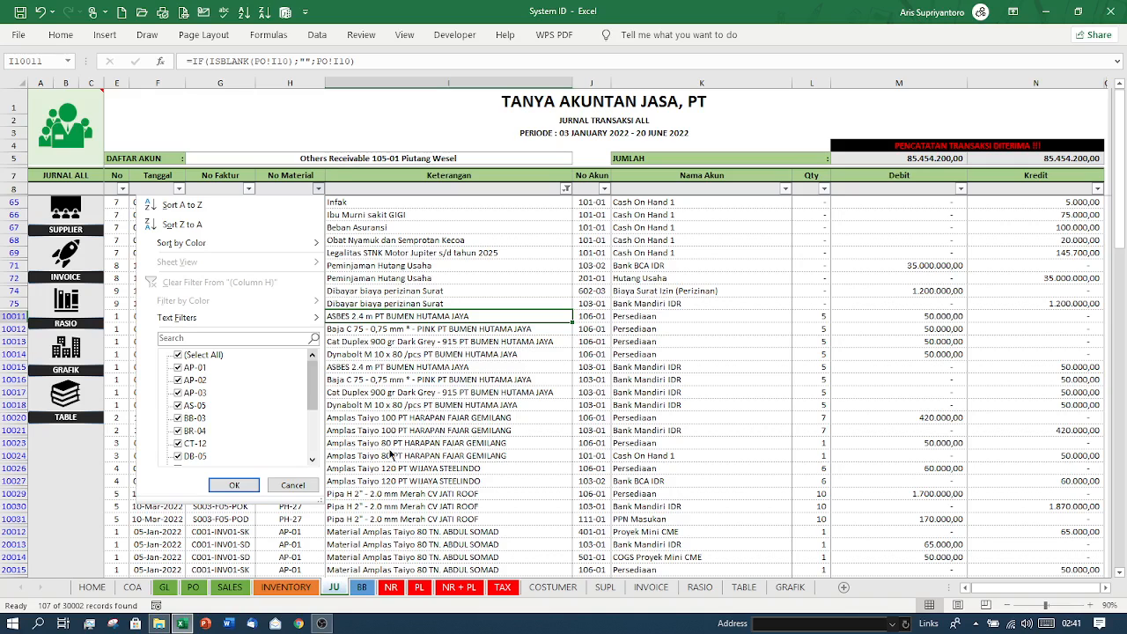
pyautogui.click(424, 410)
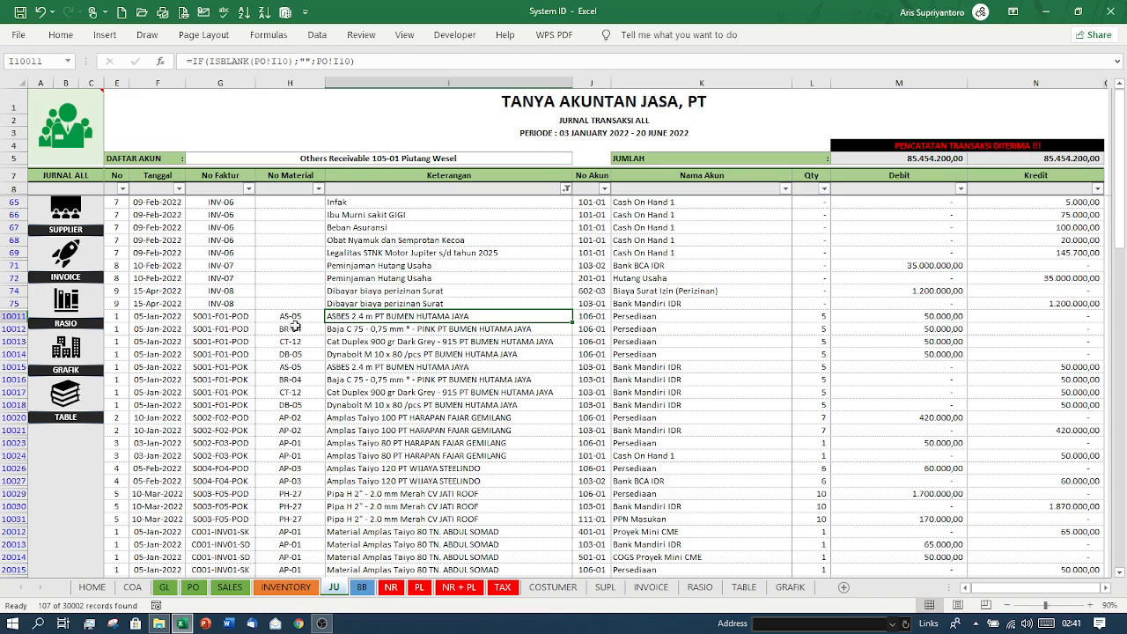
# Filter the No Material column with the search text "as" to show only the AS-05 entries
pyautogui.click(295, 317)
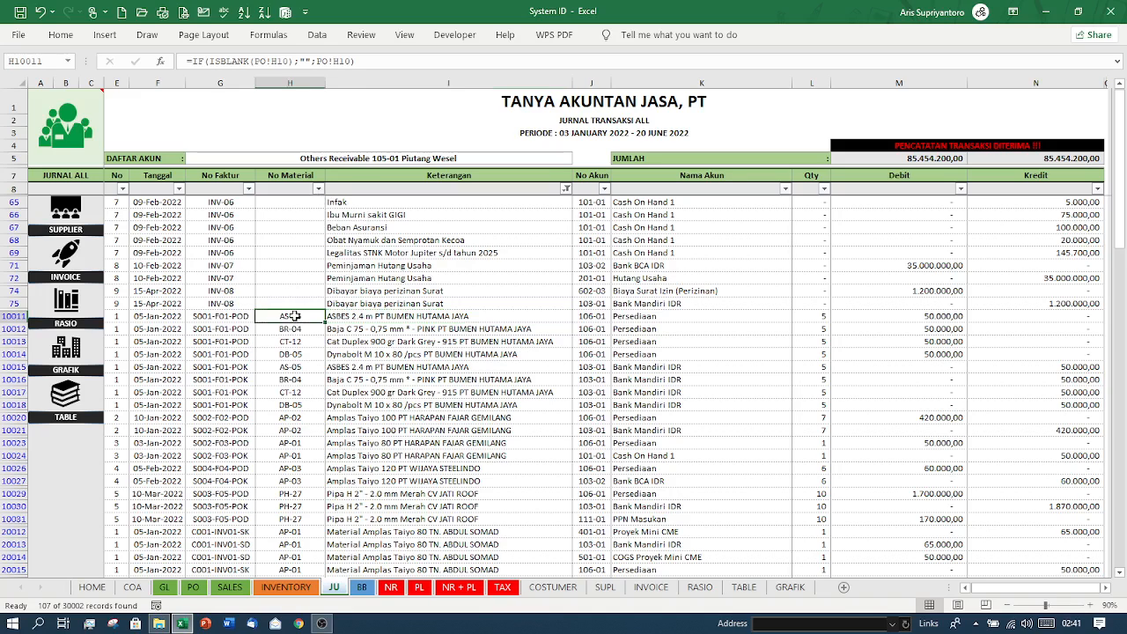
pyautogui.click(318, 189)
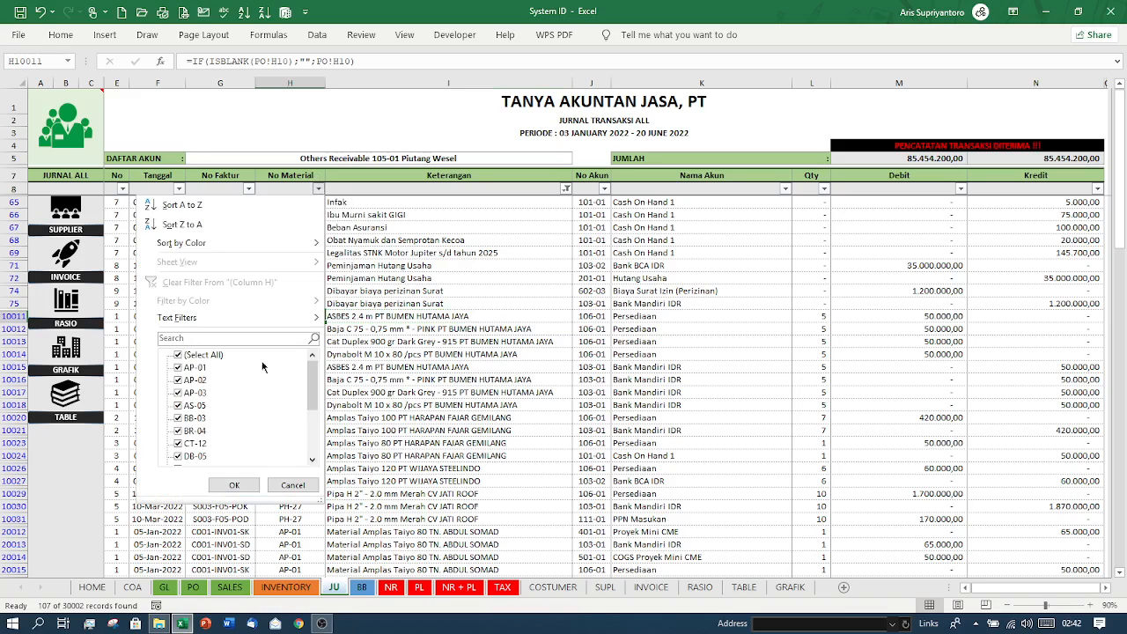
pyautogui.click(204, 339)
pyautogui.write('as')
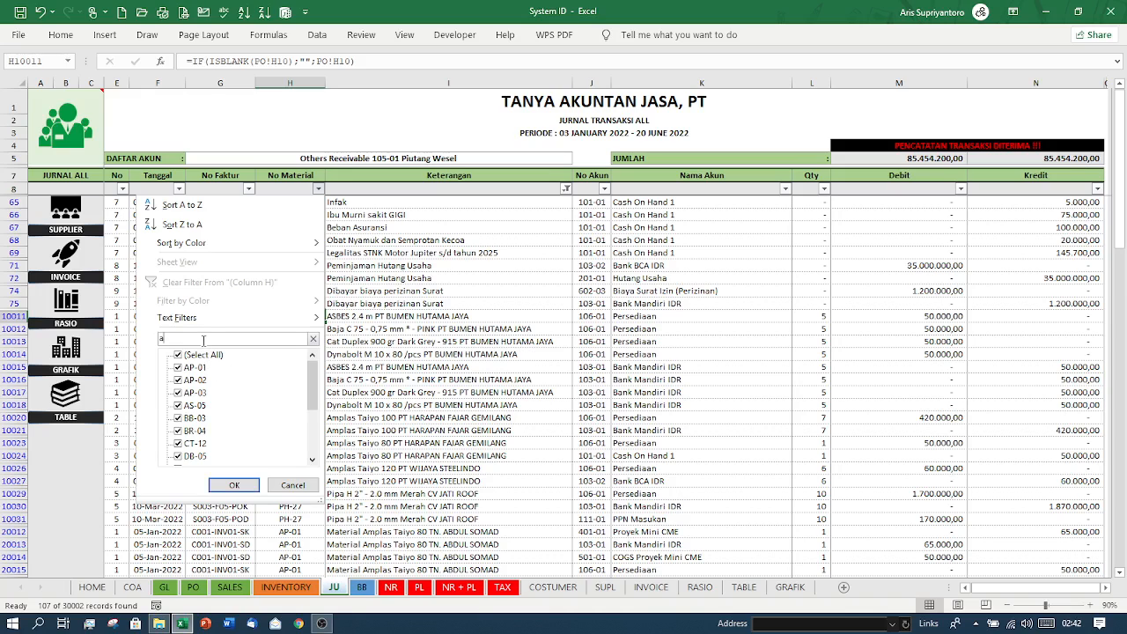
pyautogui.click(235, 485)
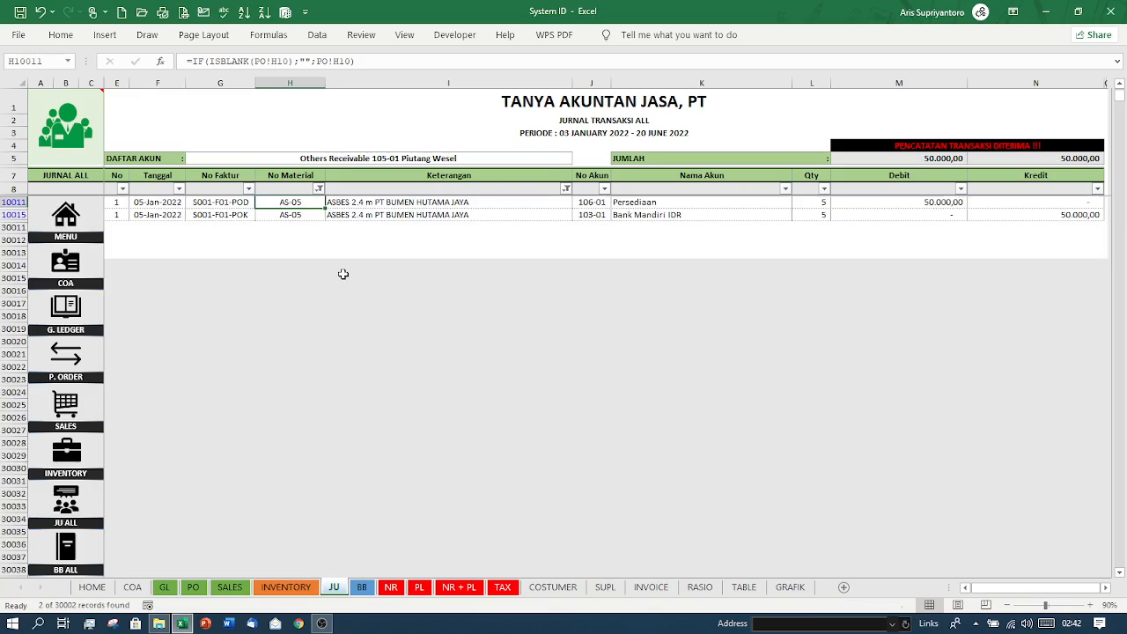
# Examine the AS-05 entry in row 10015 from Tanggal across to the amount columns and back to No Faktur
pyautogui.click(406, 215)
pyautogui.press('Left')
pyautogui.press('Left')
pyautogui.press('Left')
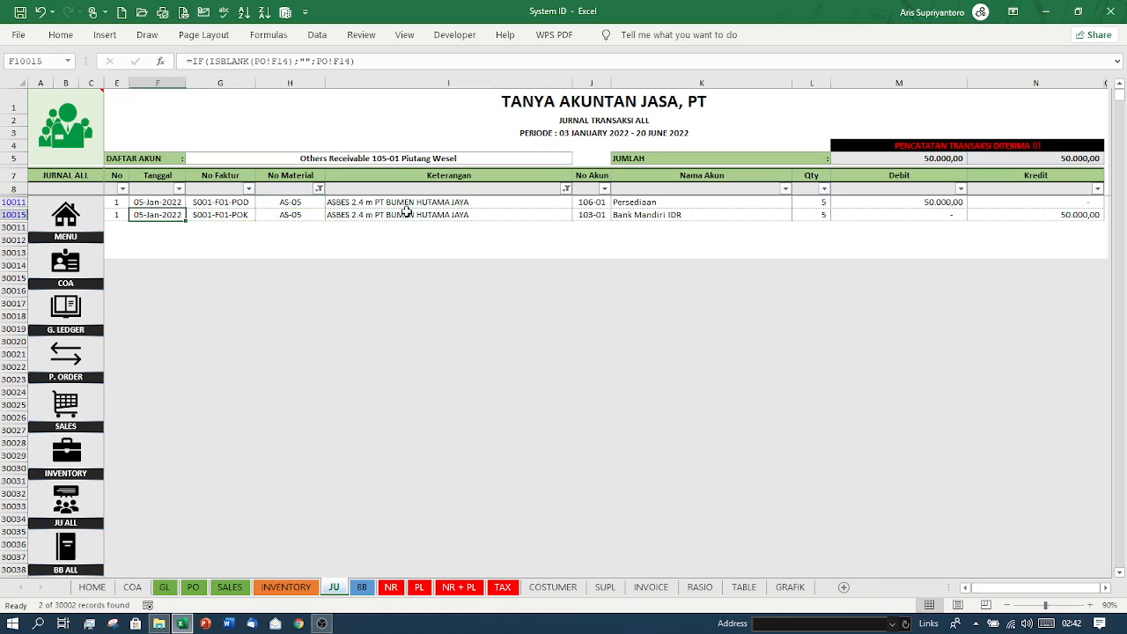
pyautogui.press('Right')
pyautogui.press('Right')
pyautogui.press('Right')
pyautogui.press('Right')
pyautogui.press('Right')
pyautogui.press('Right')
pyautogui.press('Right')
pyautogui.press('Right')
pyautogui.press('Right')
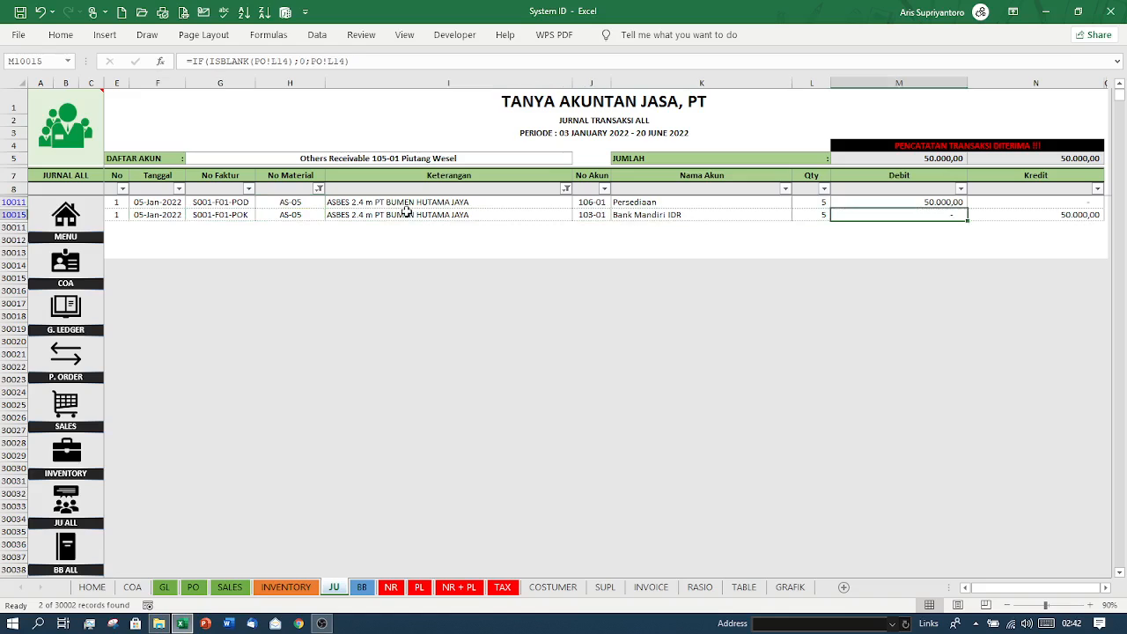
pyautogui.press('Left')
pyautogui.press('Left')
pyautogui.press('Left')
pyautogui.press('Left')
pyautogui.press('Left')
pyautogui.press('Left')
pyautogui.press('Left')
pyautogui.press('Left')
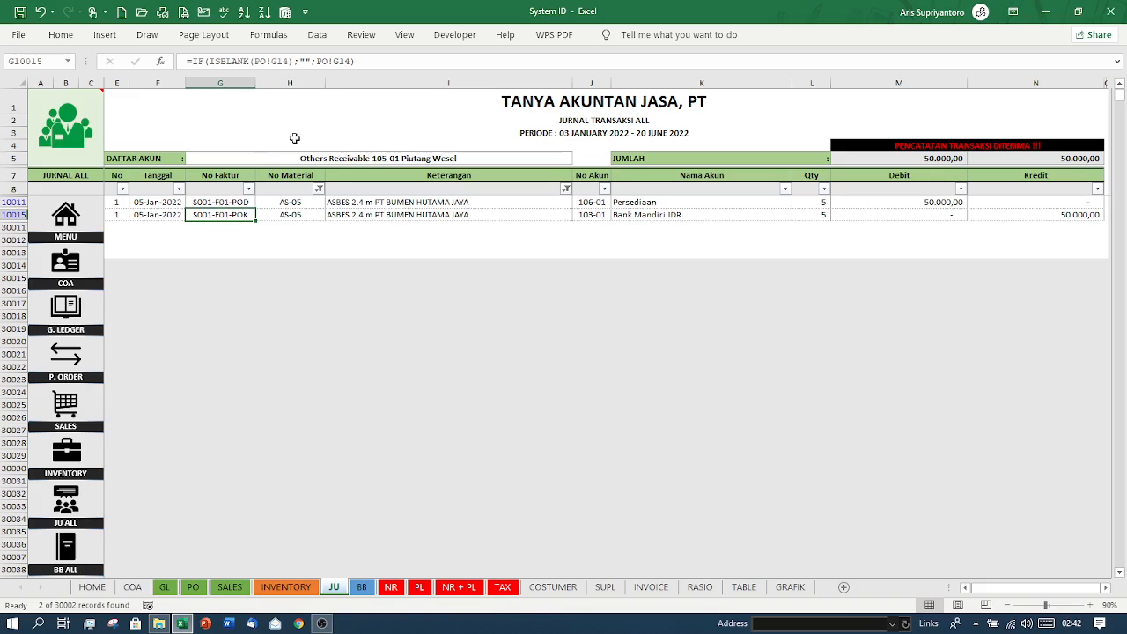
# Show all No Material codes in the JU journal again and look down through the general expense entries
pyautogui.click(319, 189)
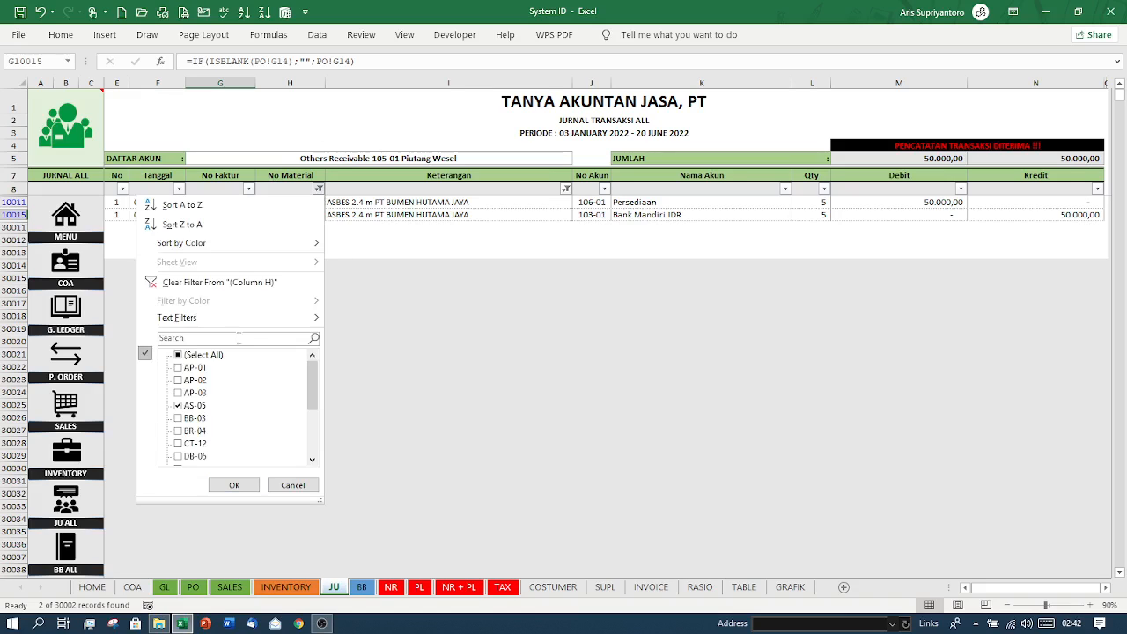
pyautogui.click(193, 355)
pyautogui.click(234, 485)
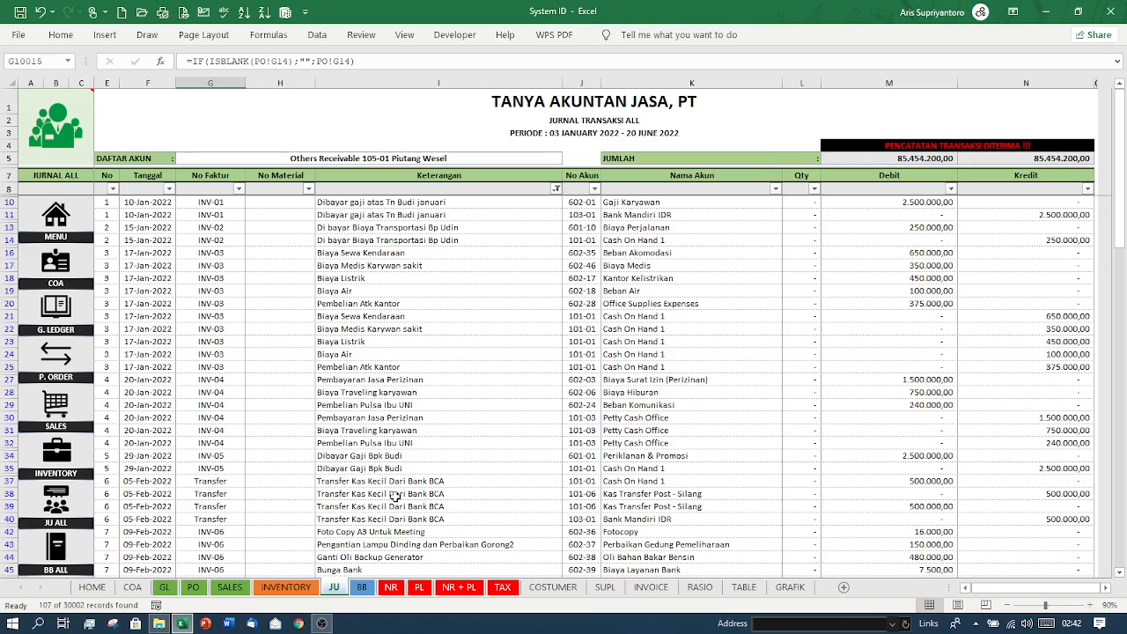
pyautogui.scroll(-9, 395, 498)
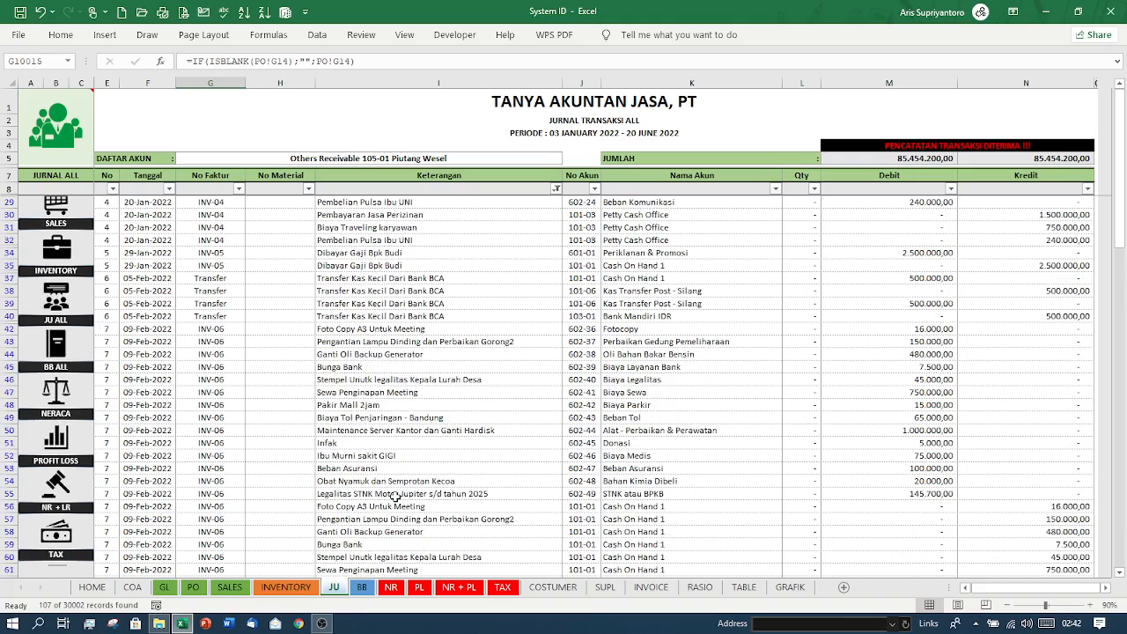
pyautogui.scroll(-2, 395, 498)
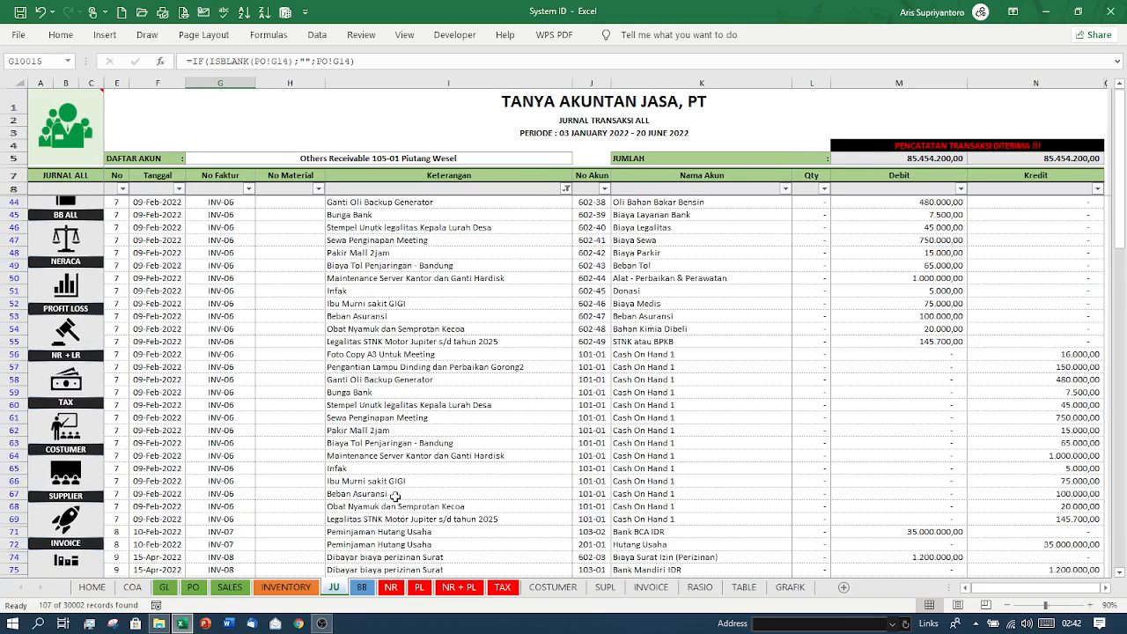
# Reselect all entries in the JU journal's Keterangan filter, then look down the unfiltered journal rows
pyautogui.scroll(-4, 394, 497)
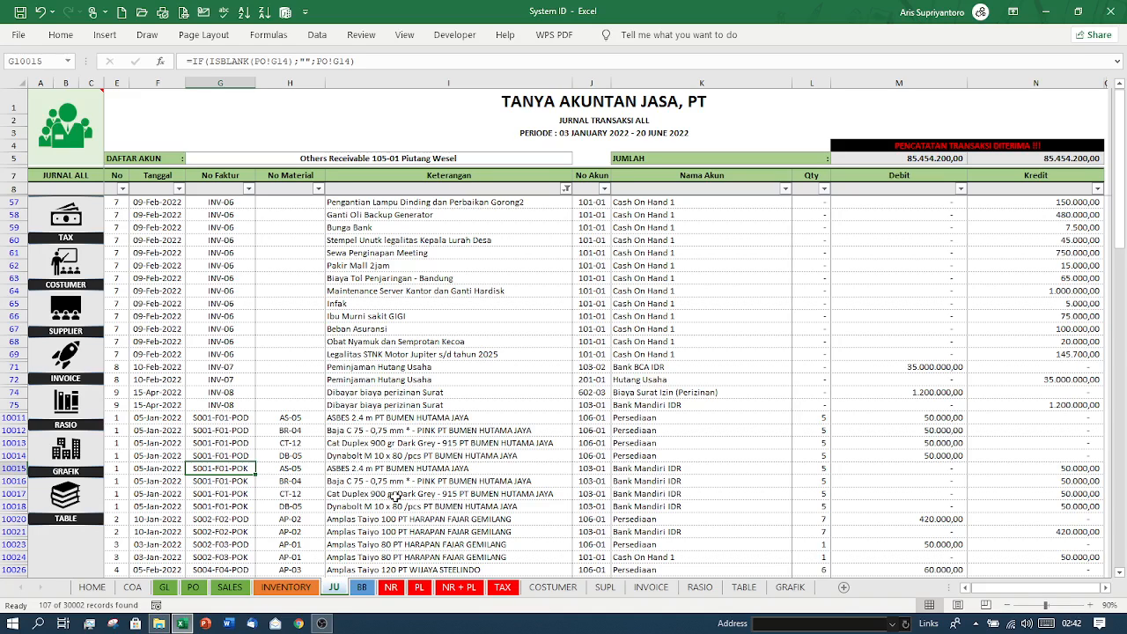
pyautogui.click(567, 190)
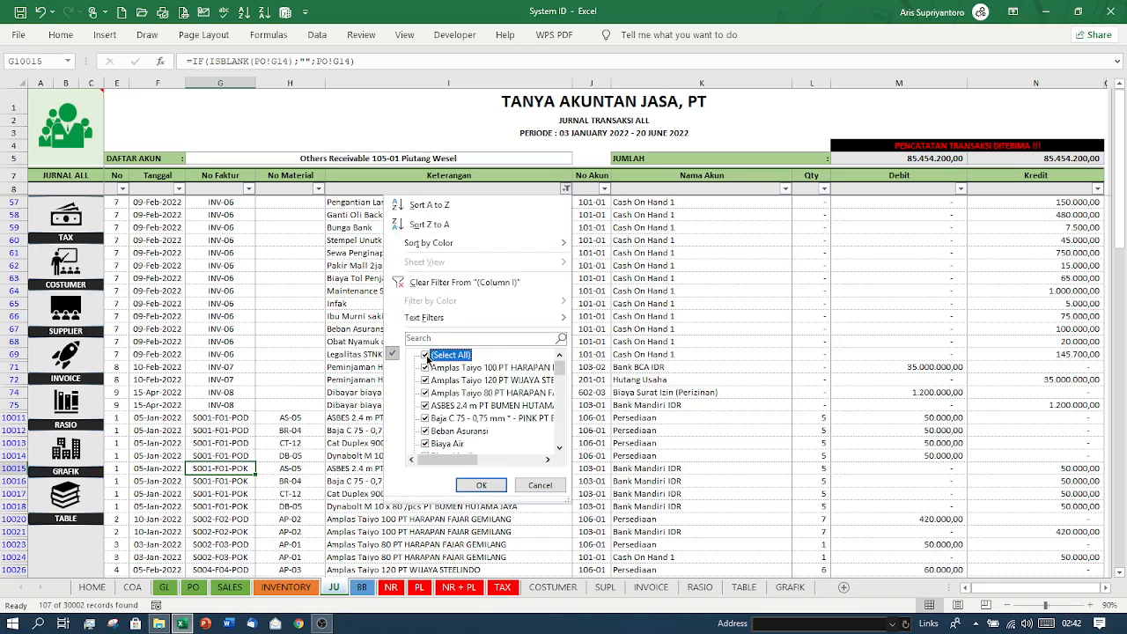
pyautogui.click(482, 485)
pyautogui.scroll(-2, 421, 529)
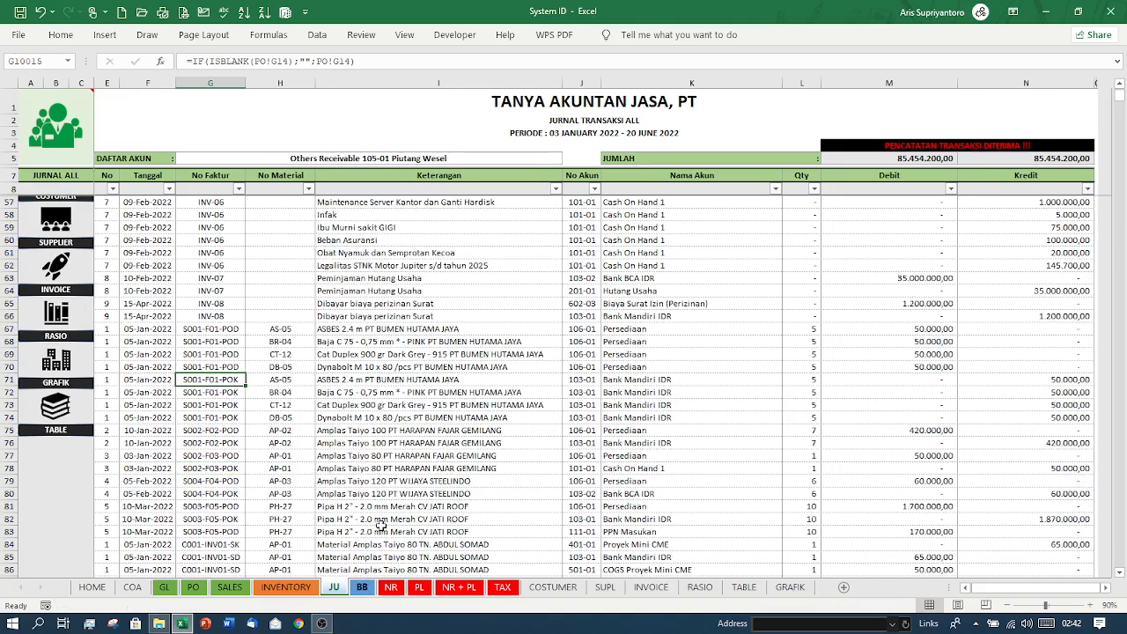
# Open the BB ledger sheet and look at its Uraian Transaksi filter options, leaving the filter unchanged
pyautogui.click(362, 587)
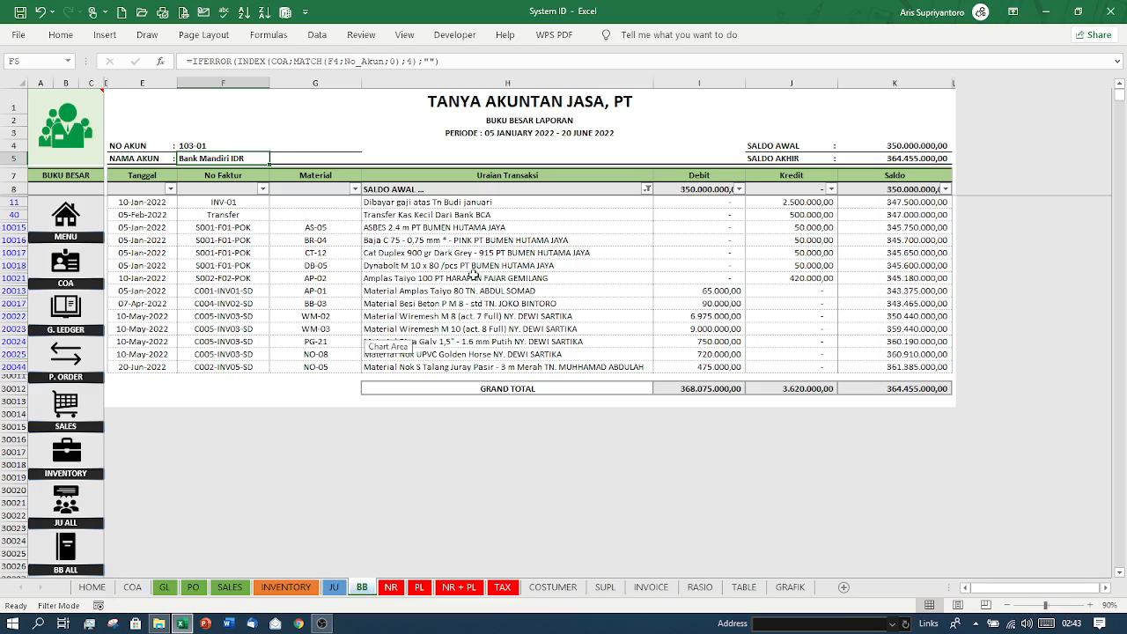
pyautogui.click(648, 189)
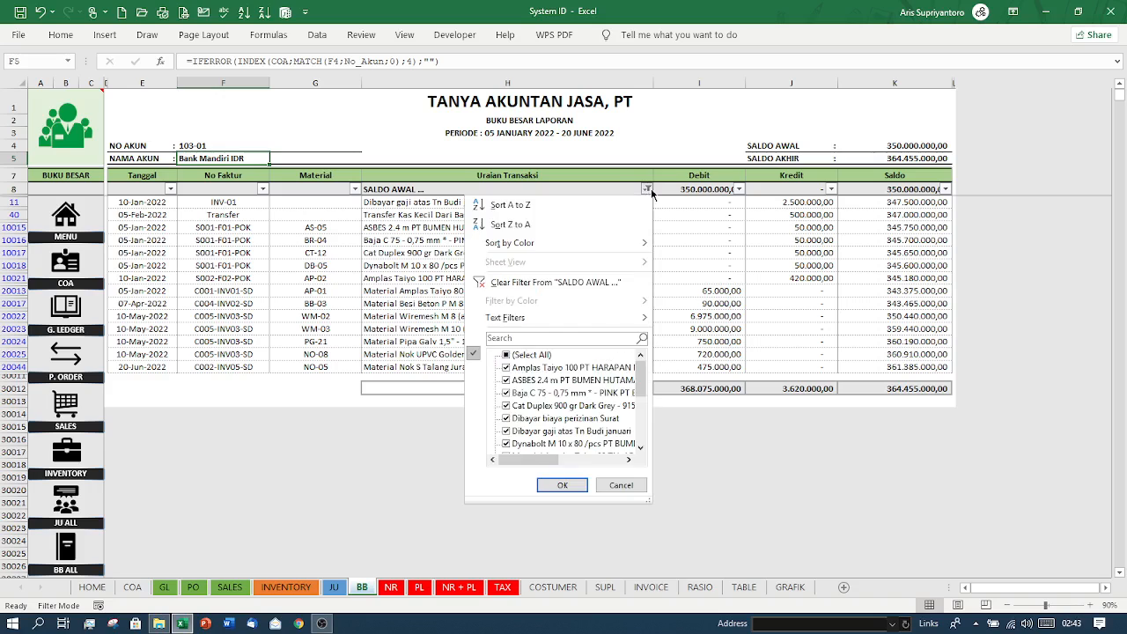
pyautogui.click(416, 188)
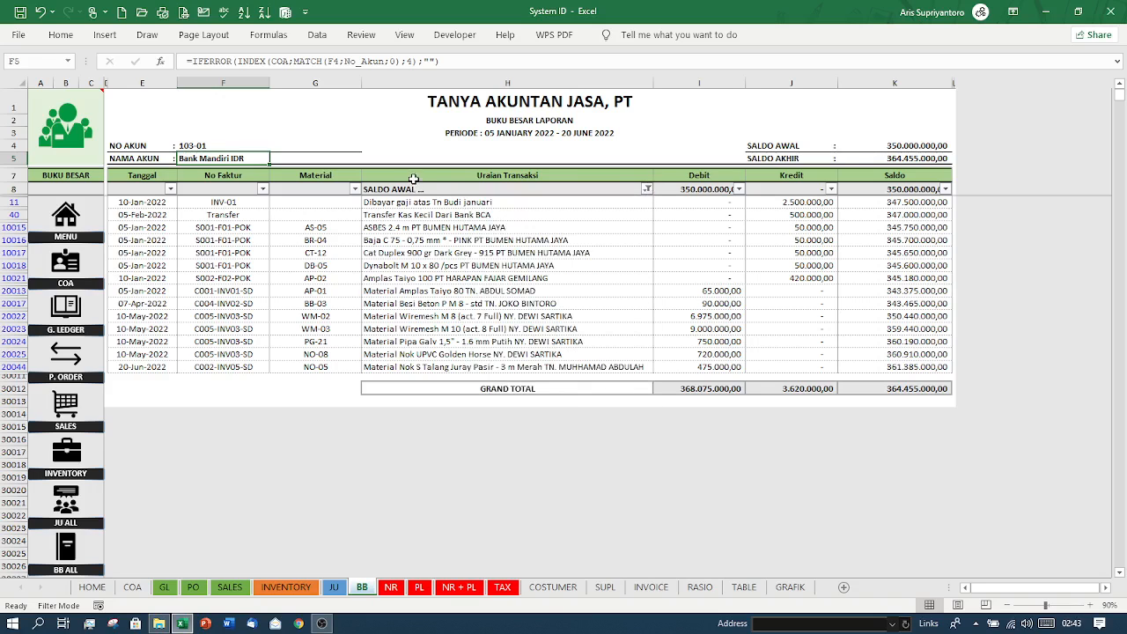
pyautogui.click(414, 177)
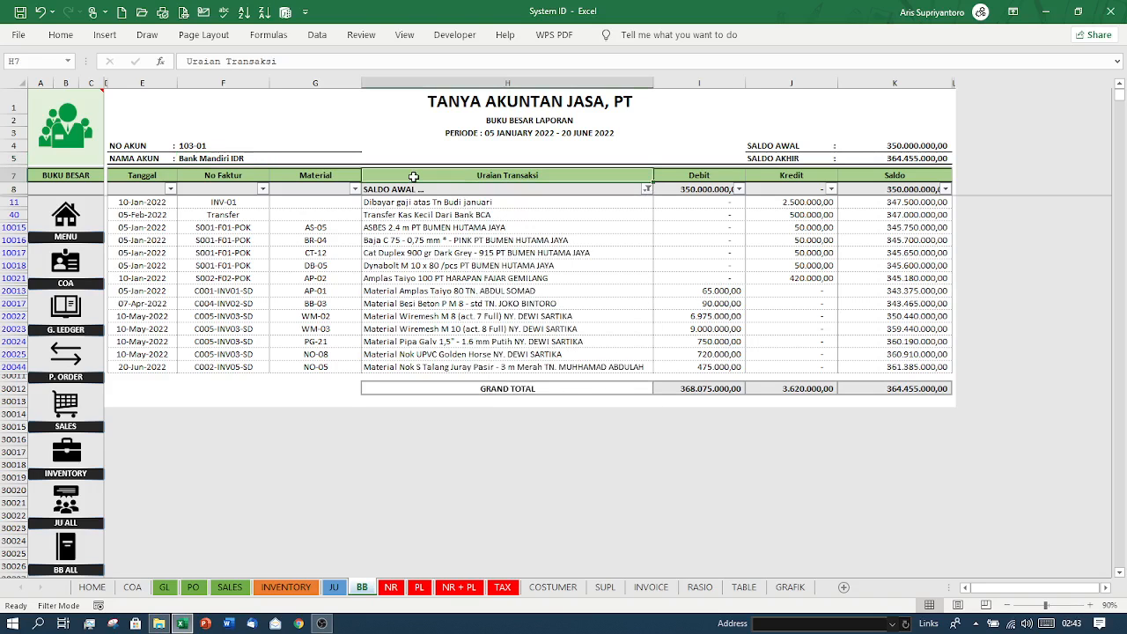
# Examine the BB ledger's header cells: the No Akun selector, company name, report title and PERIODE formula
pyautogui.click(193, 146)
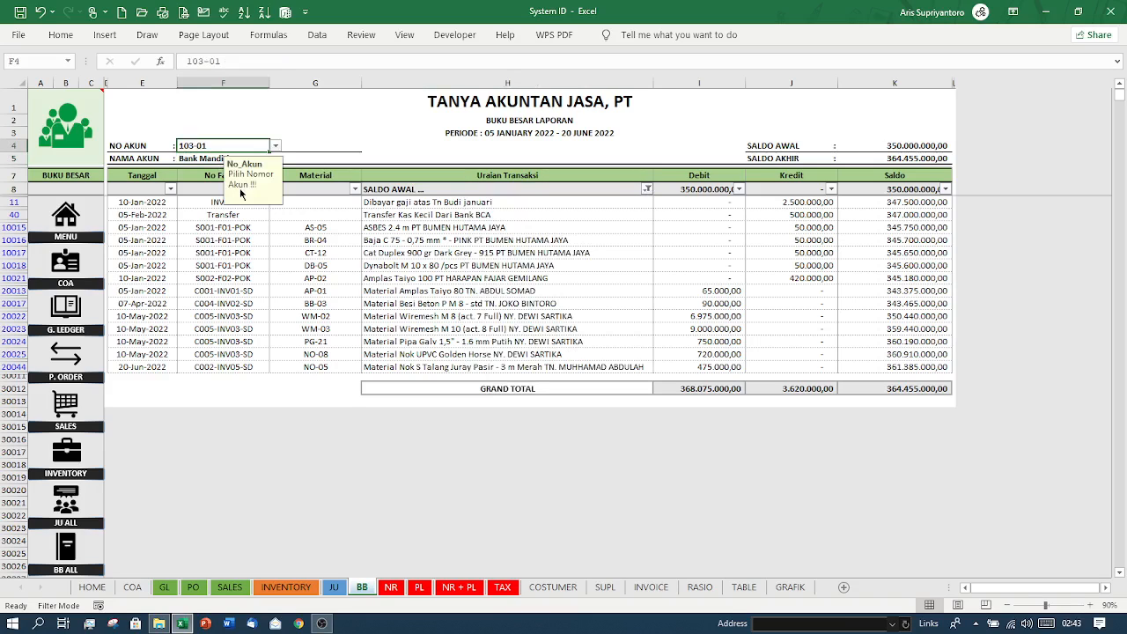
pyautogui.click(438, 132)
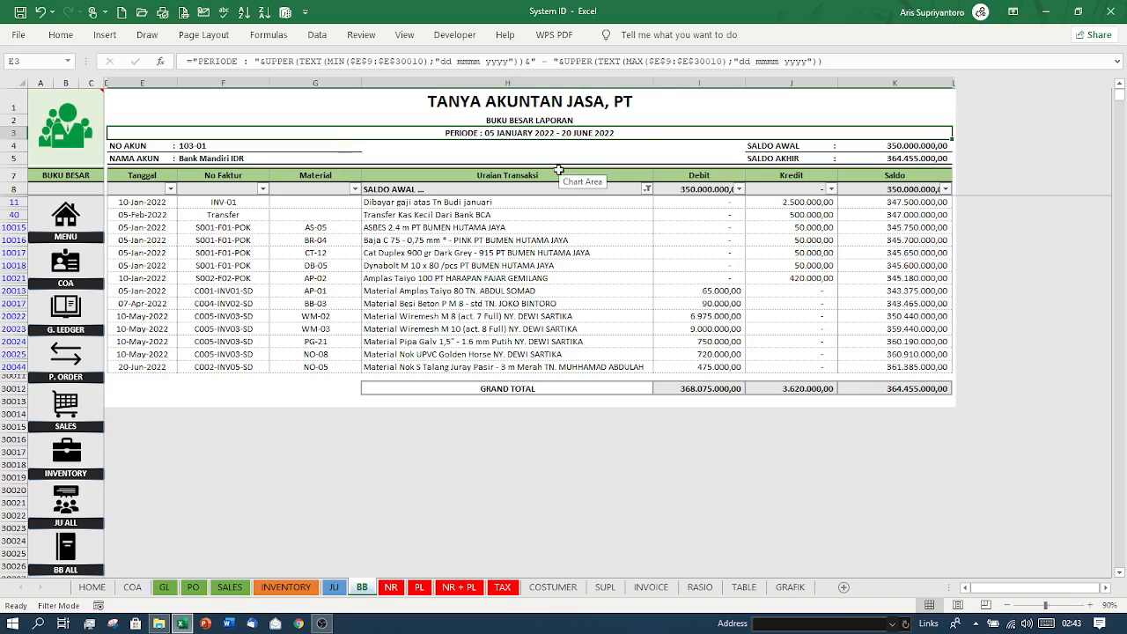
pyautogui.click(529, 107)
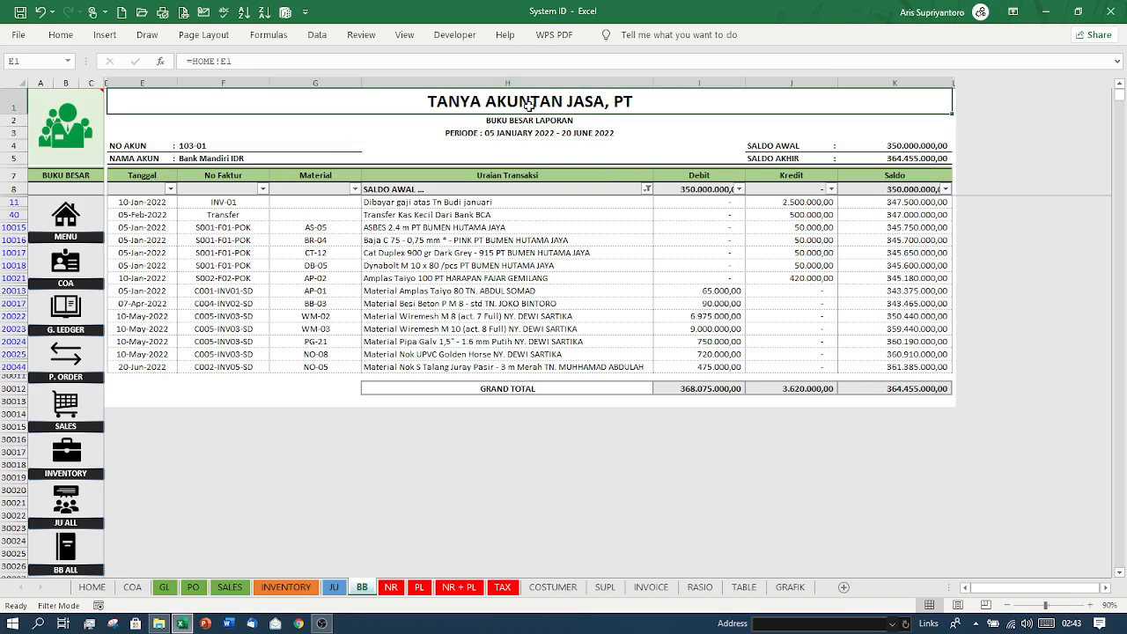
pyautogui.click(510, 120)
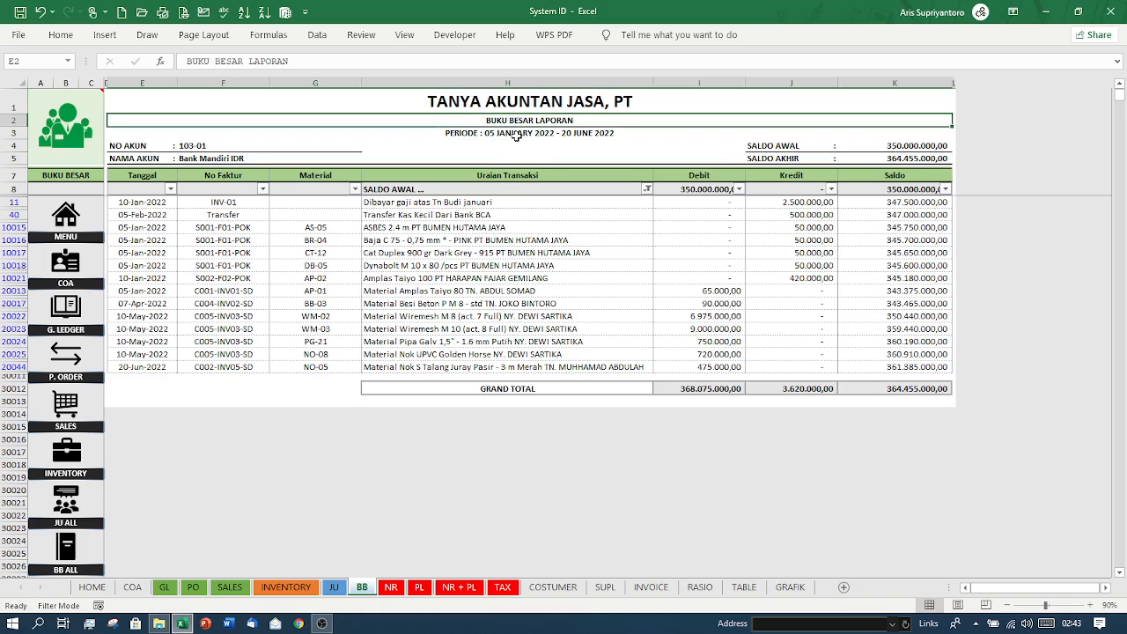
pyautogui.click(517, 135)
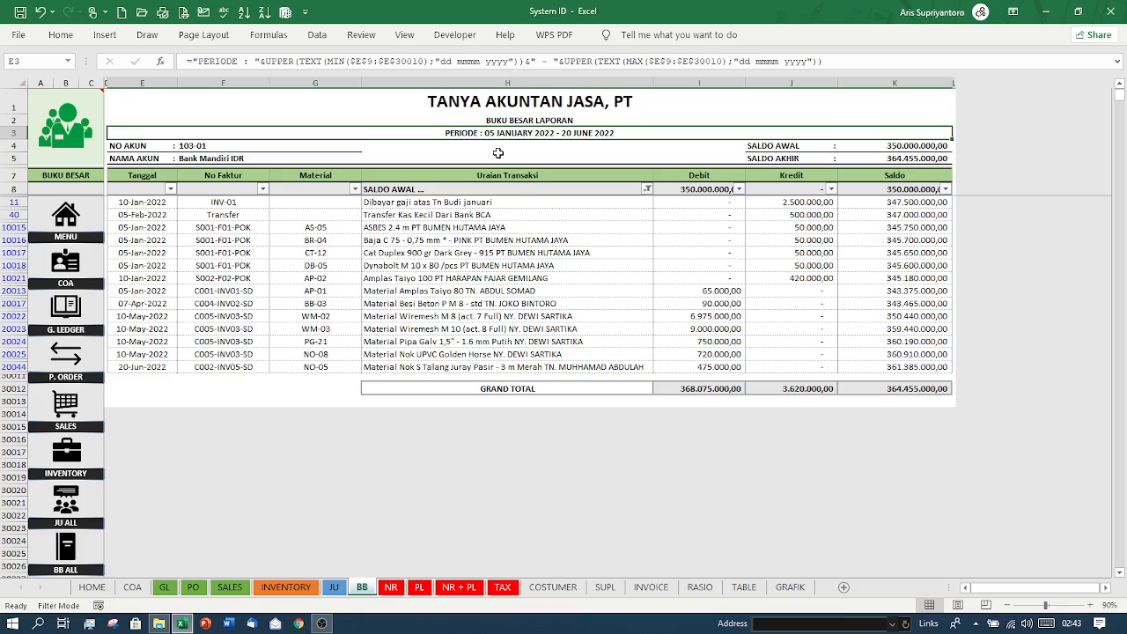
# Examine the SALDO AWAL and SALDO AKHIR balance lines in the ledger header
pyautogui.click(781, 144)
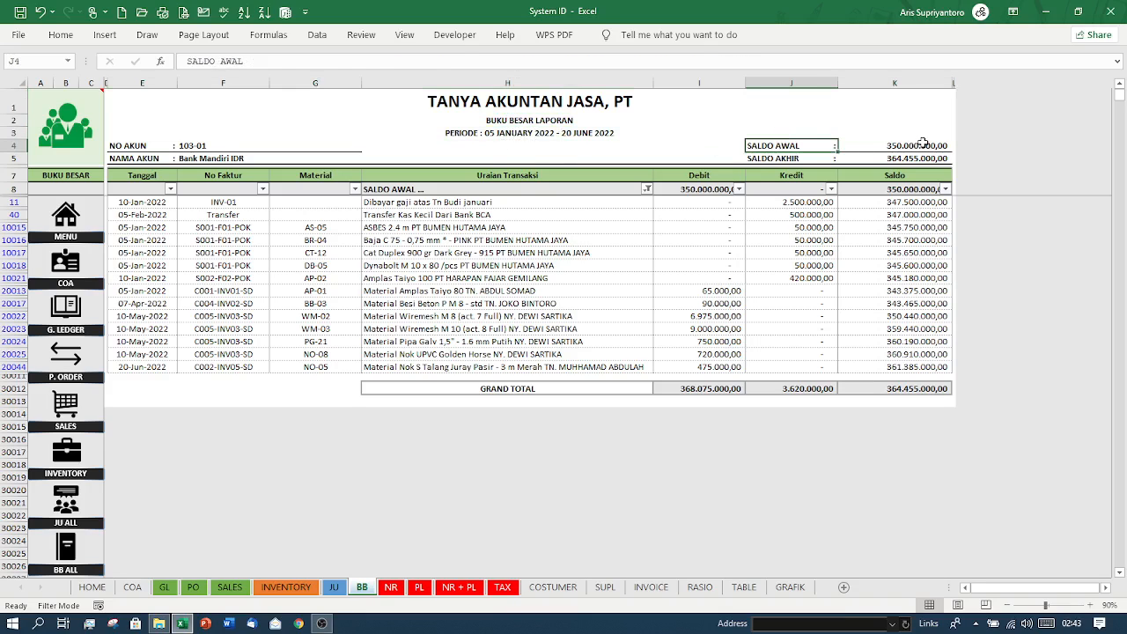
pyautogui.click(921, 144)
pyautogui.click(785, 146)
pyautogui.click(787, 159)
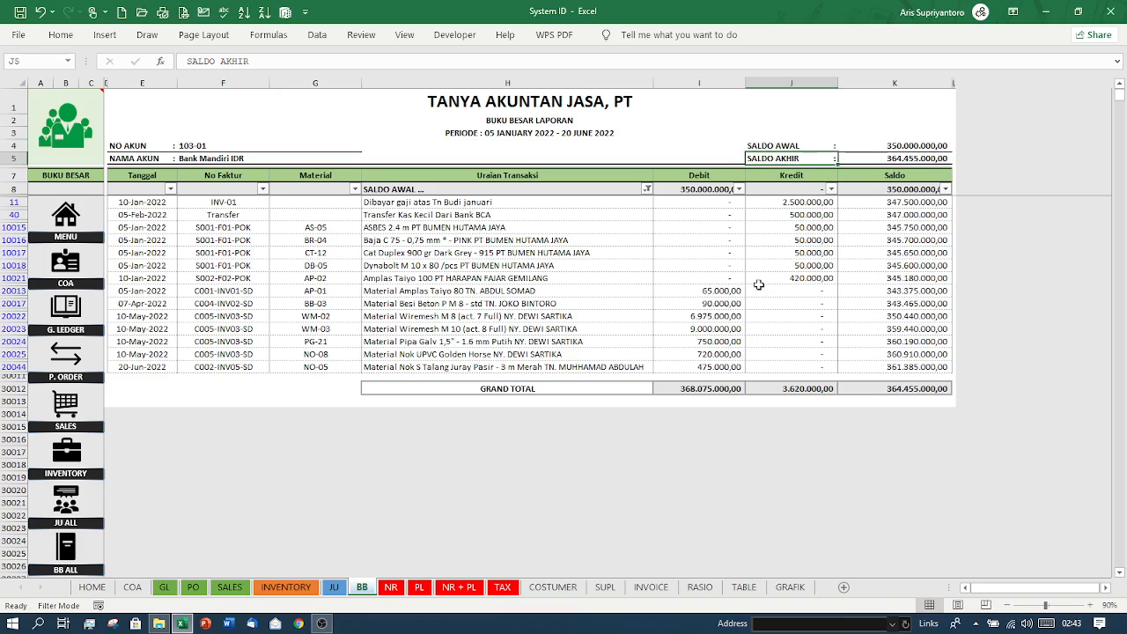
# Review the Bank Mandiri IDR ledger from its account number through the debit amounts in rows 20013 to 20044 to the Saldo grand total
pyautogui.click(186, 147)
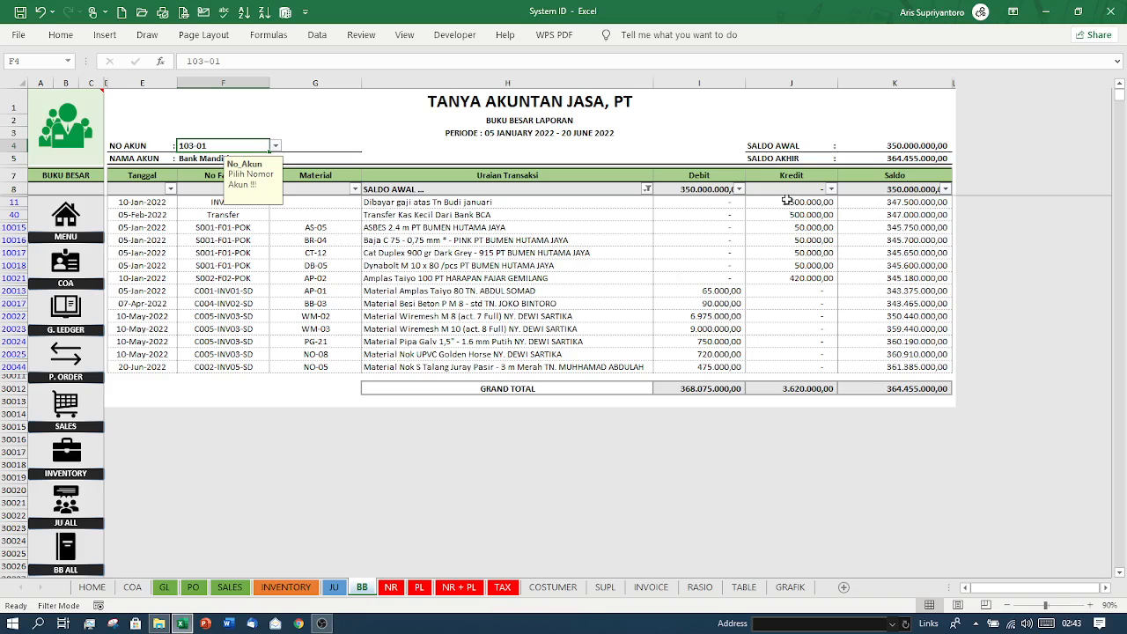
pyautogui.click(721, 290)
pyautogui.moveTo(720, 290); pyautogui.dragTo(711, 363)
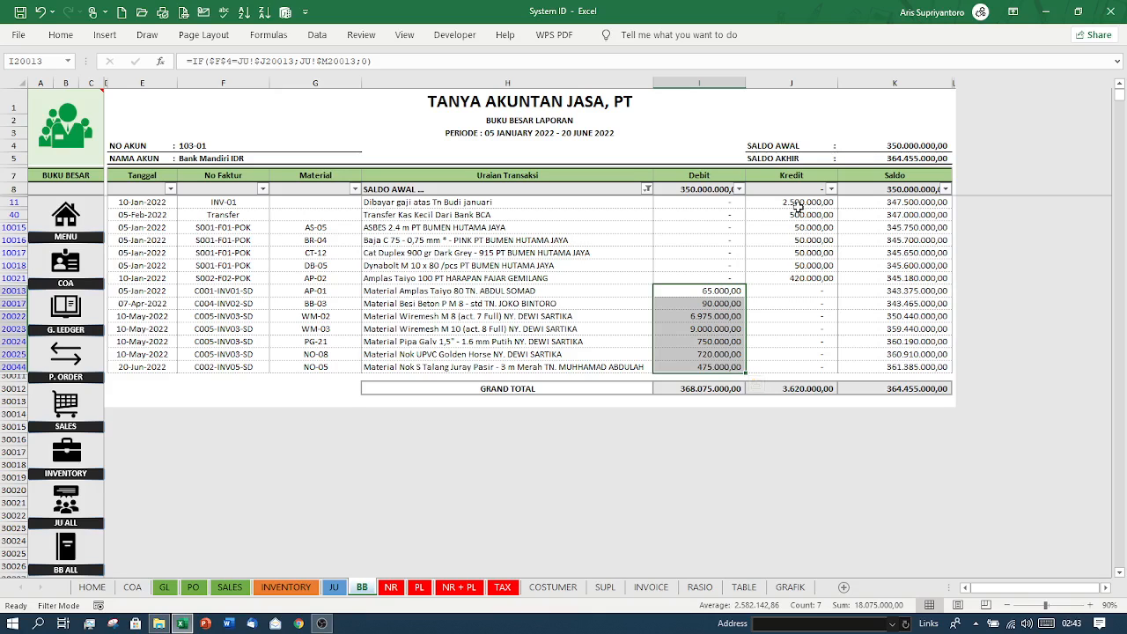
pyautogui.click(911, 413)
pyautogui.click(910, 400)
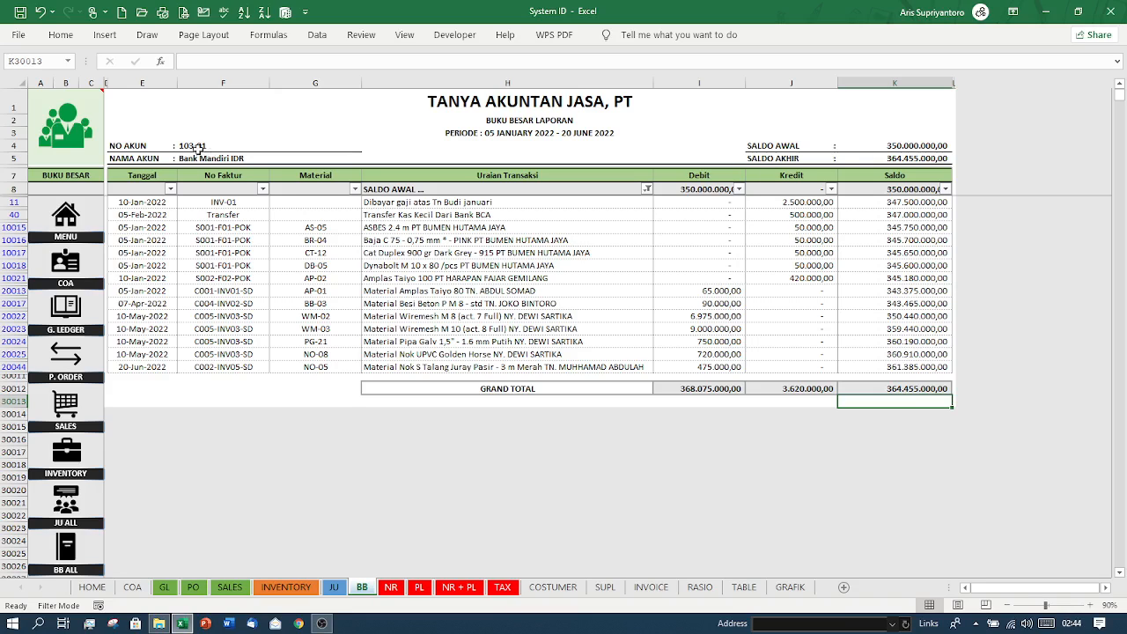
# Set the ledger's No Akun to 101-01 and reapply the Uraian Transaksi filter with blanks excluded
pyautogui.click(197, 145)
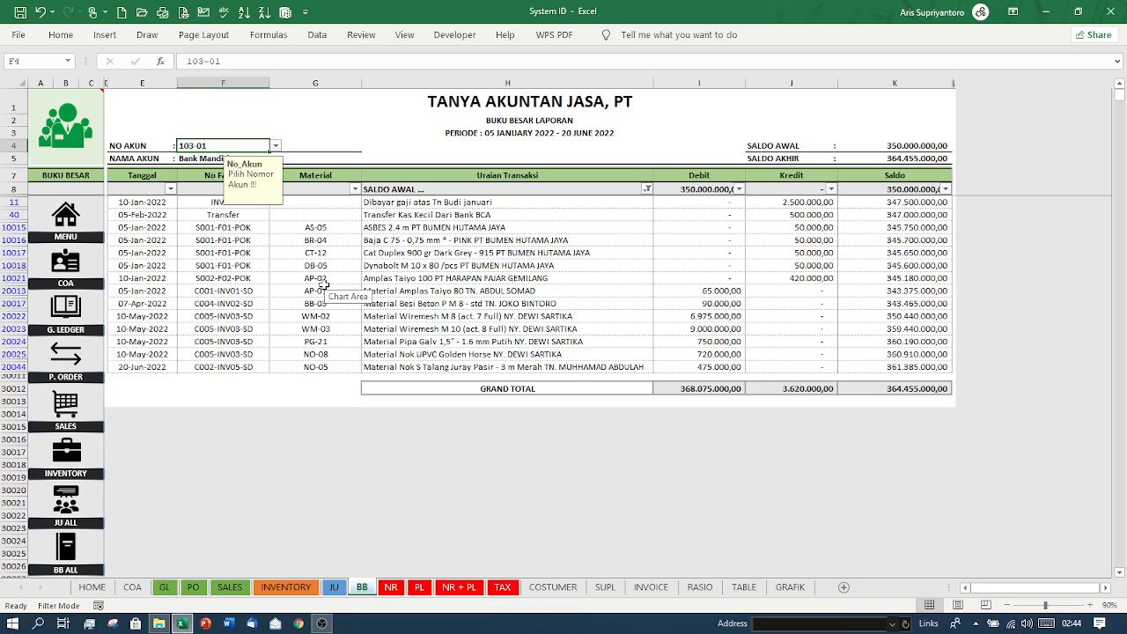
pyautogui.write('1')
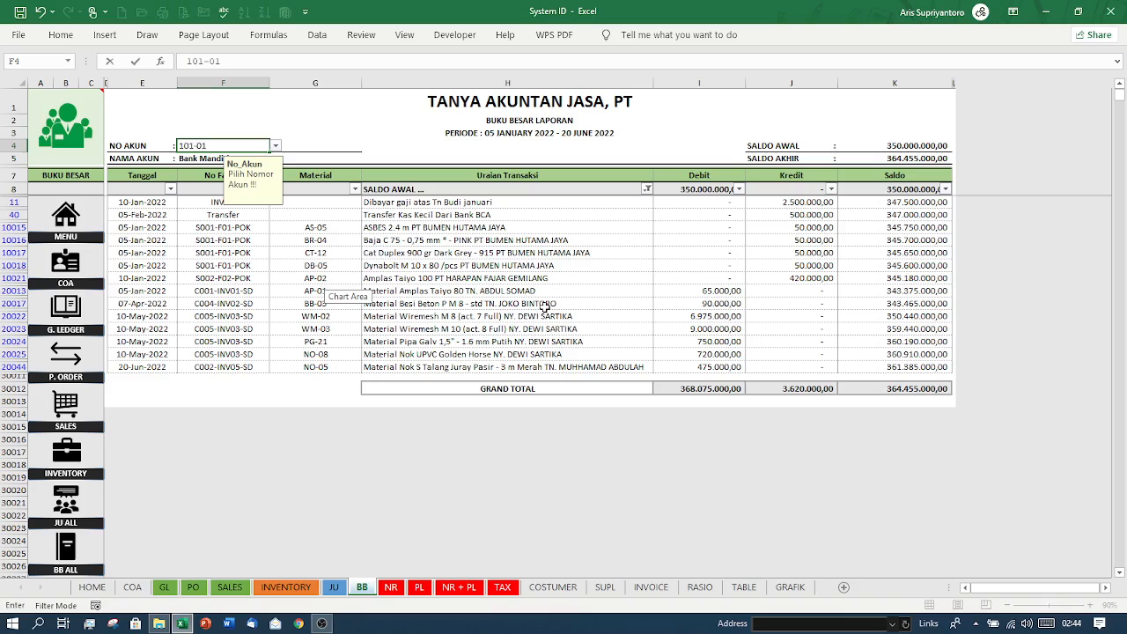
pyautogui.press('Return')
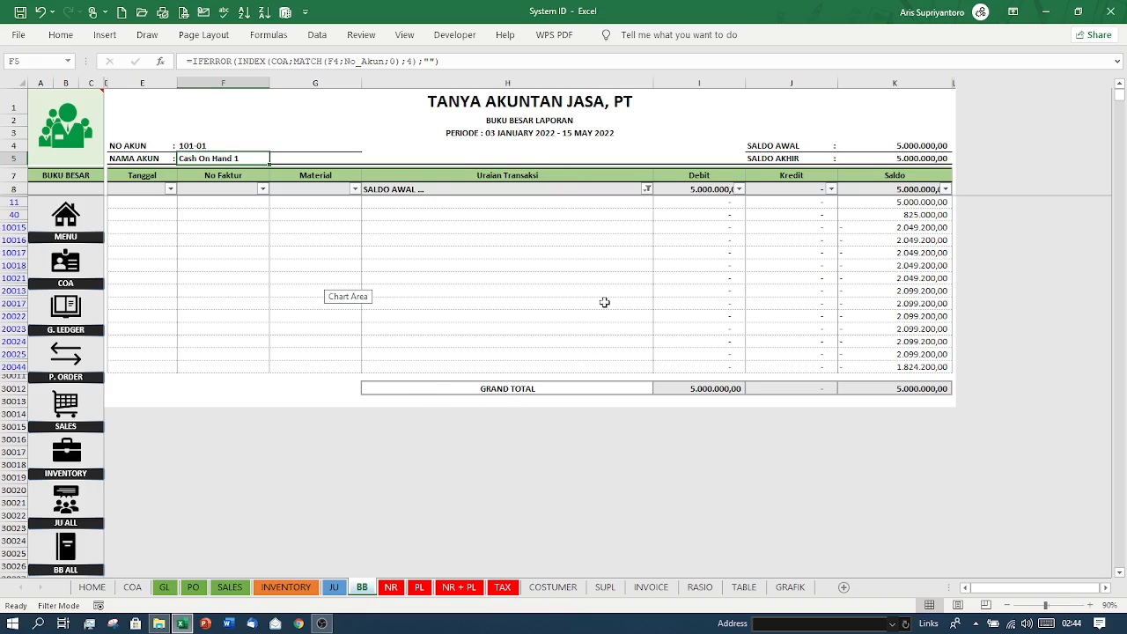
pyautogui.click(648, 190)
pyautogui.moveTo(644, 368); pyautogui.dragTo(640, 437)
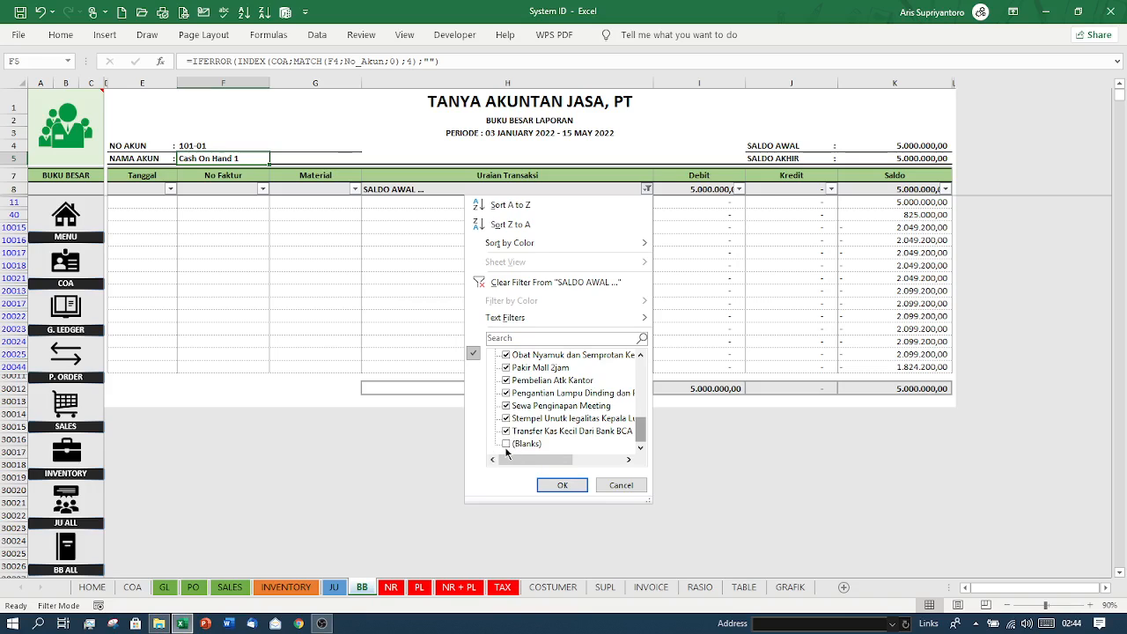
pyautogui.click(561, 485)
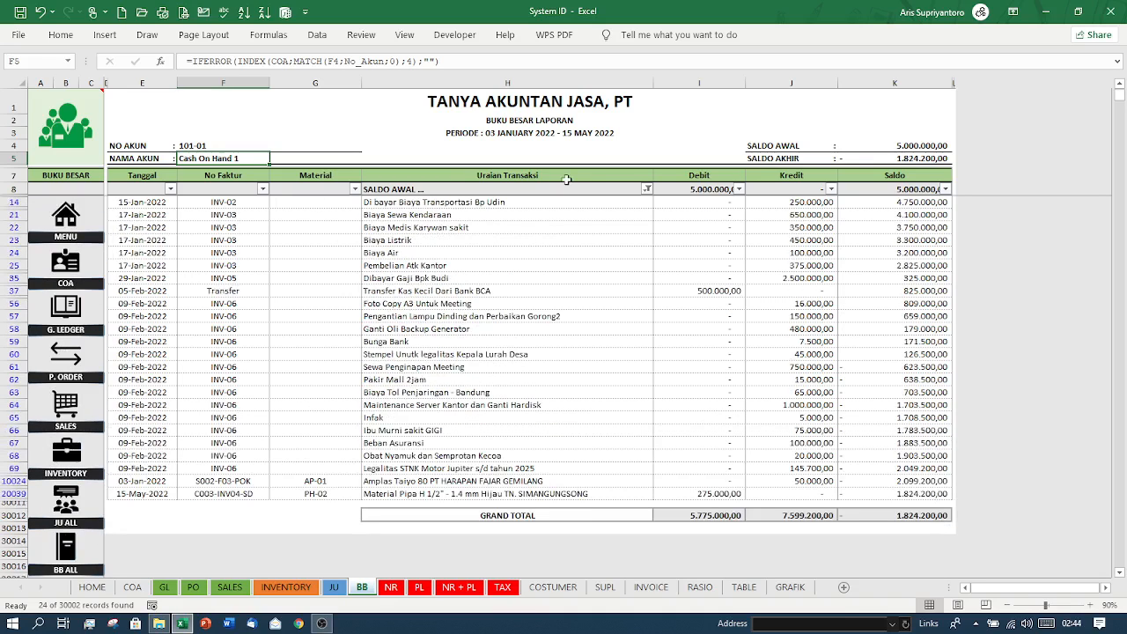
# Examine the Cash On Hand 1 entries for the petty cash transfer from Bank BCA and for materials AP-01 and PH-02
pyautogui.click(574, 291)
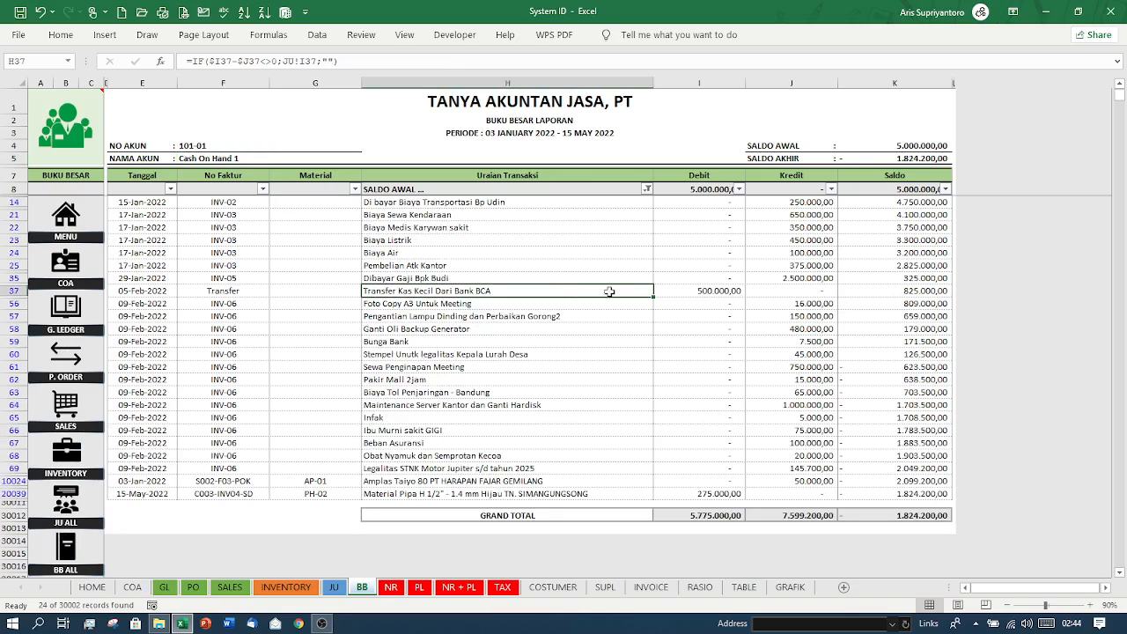
pyautogui.click(706, 292)
pyautogui.click(515, 290)
pyautogui.click(277, 482)
pyautogui.click(388, 481)
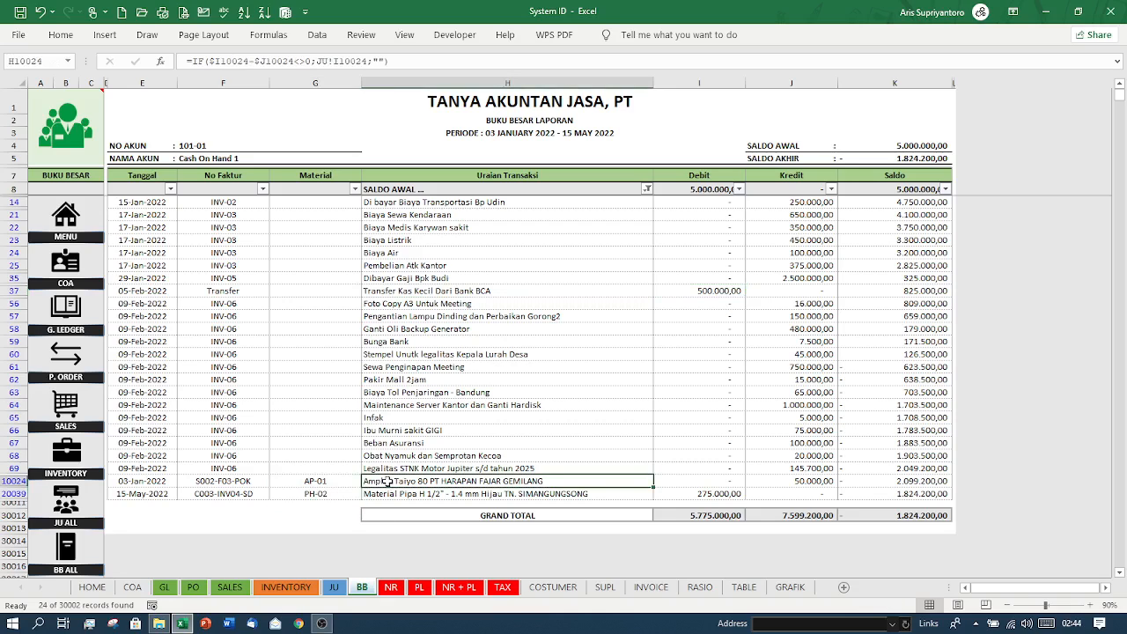
pyautogui.click(295, 495)
pyautogui.click(443, 495)
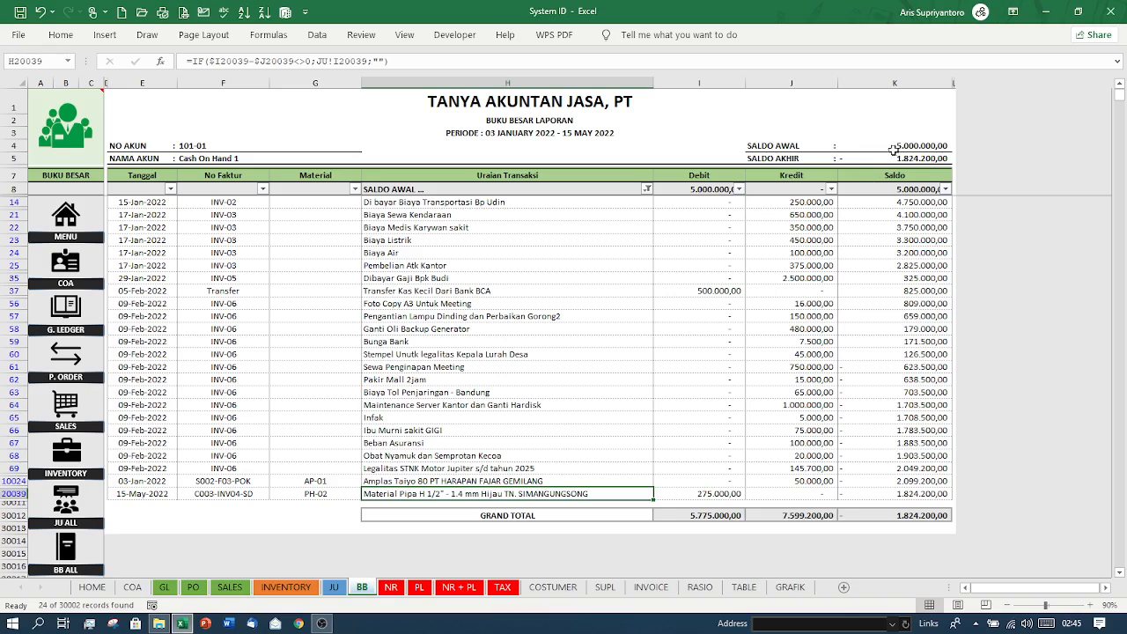
# Compare the debit amounts in rows 37 and 20039 and inspect the GRAND TOTAL formulas for Debit and Saldo
pyautogui.click(702, 290)
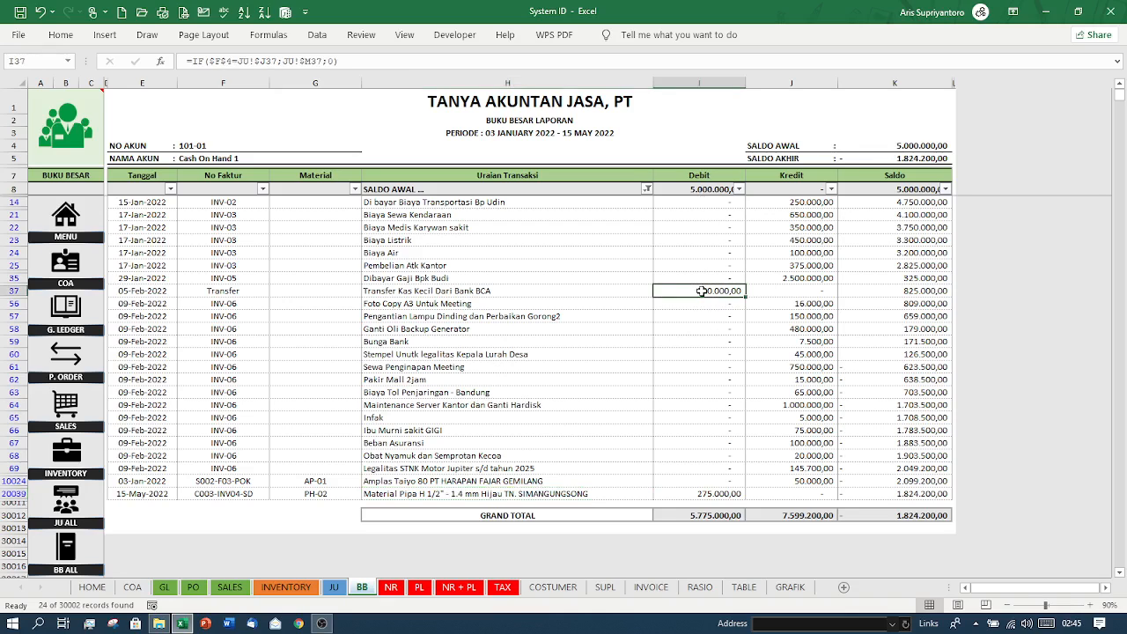
pyautogui.click(692, 495)
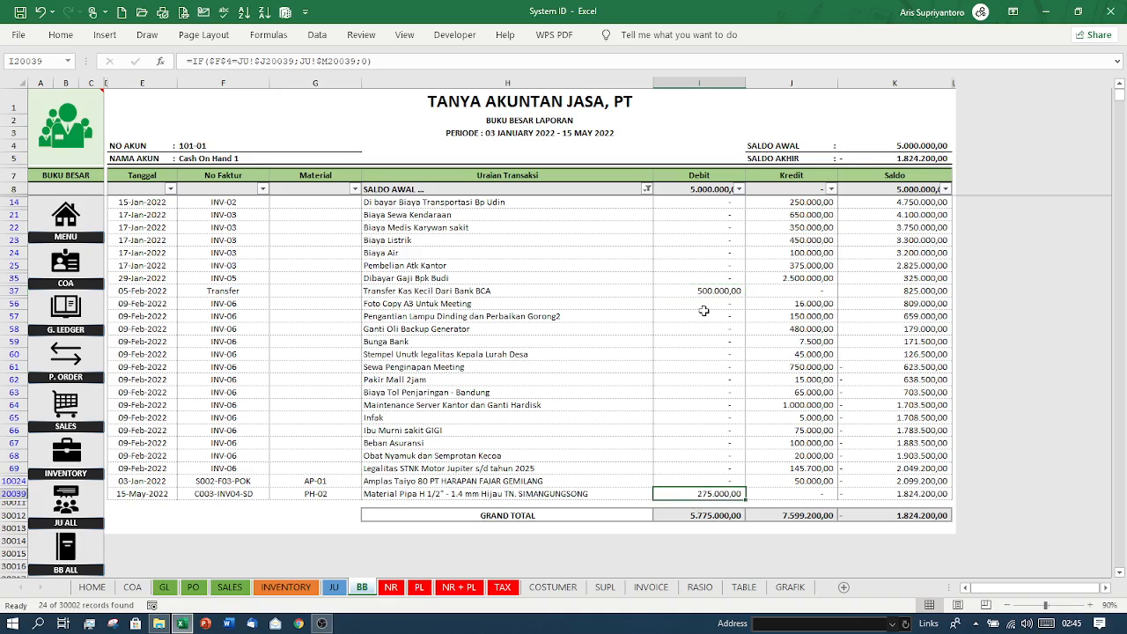
pyautogui.click(671, 289)
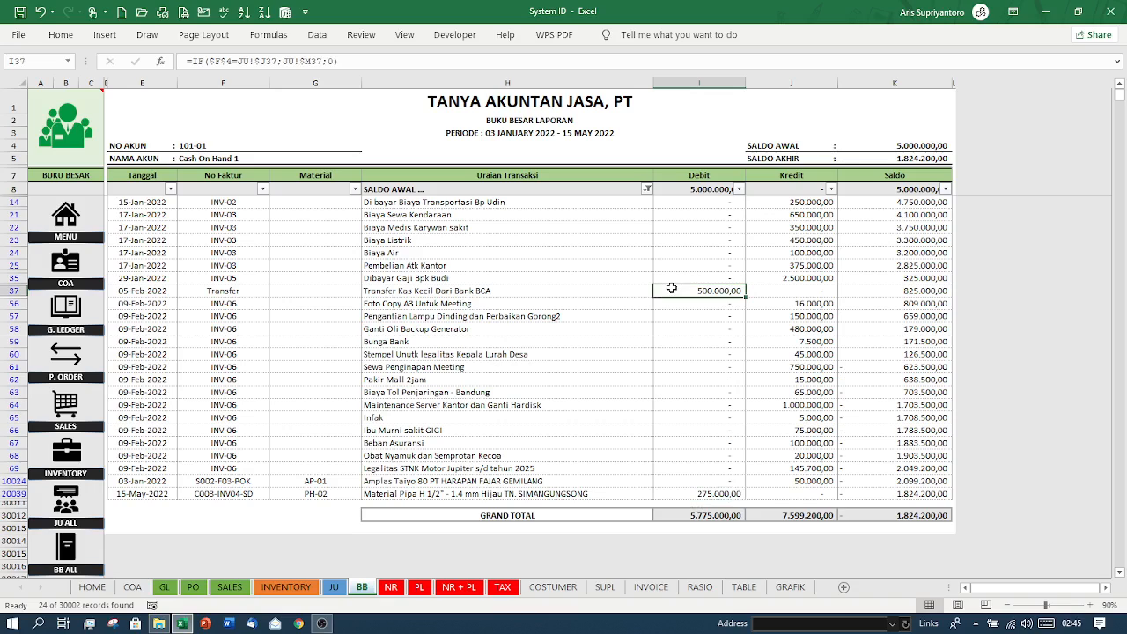
pyautogui.click(674, 496)
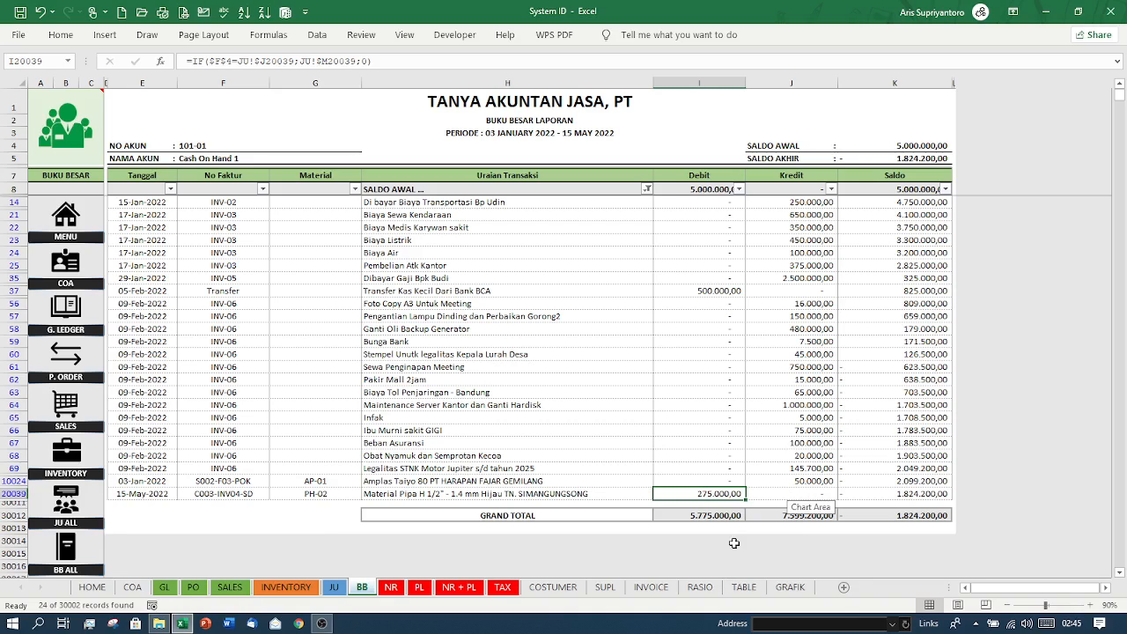
pyautogui.click(715, 518)
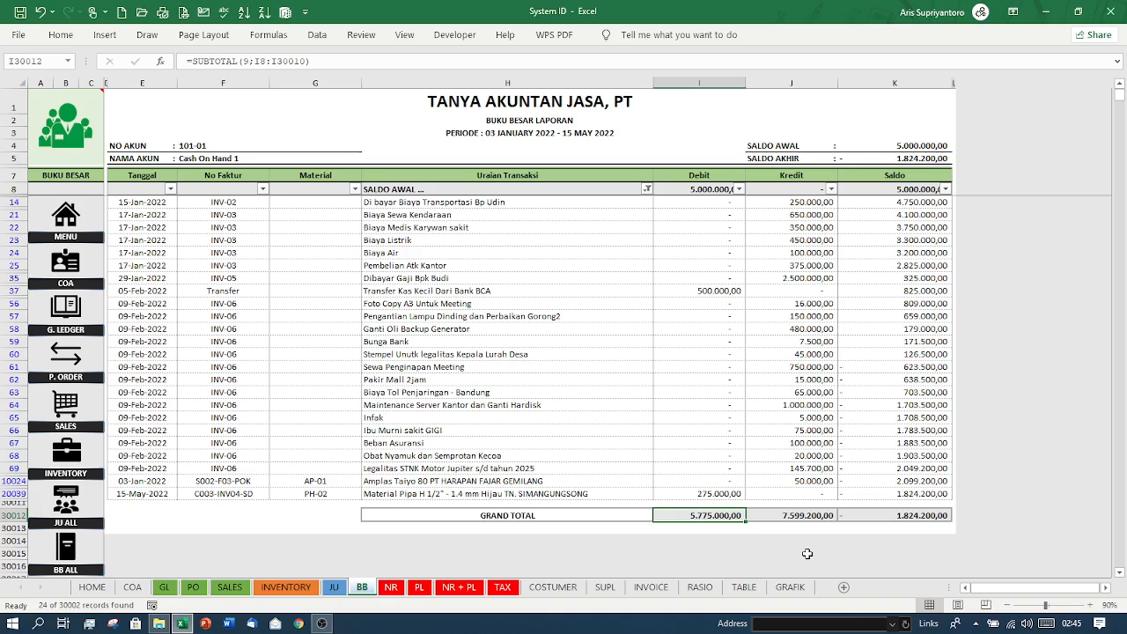
pyautogui.click(892, 517)
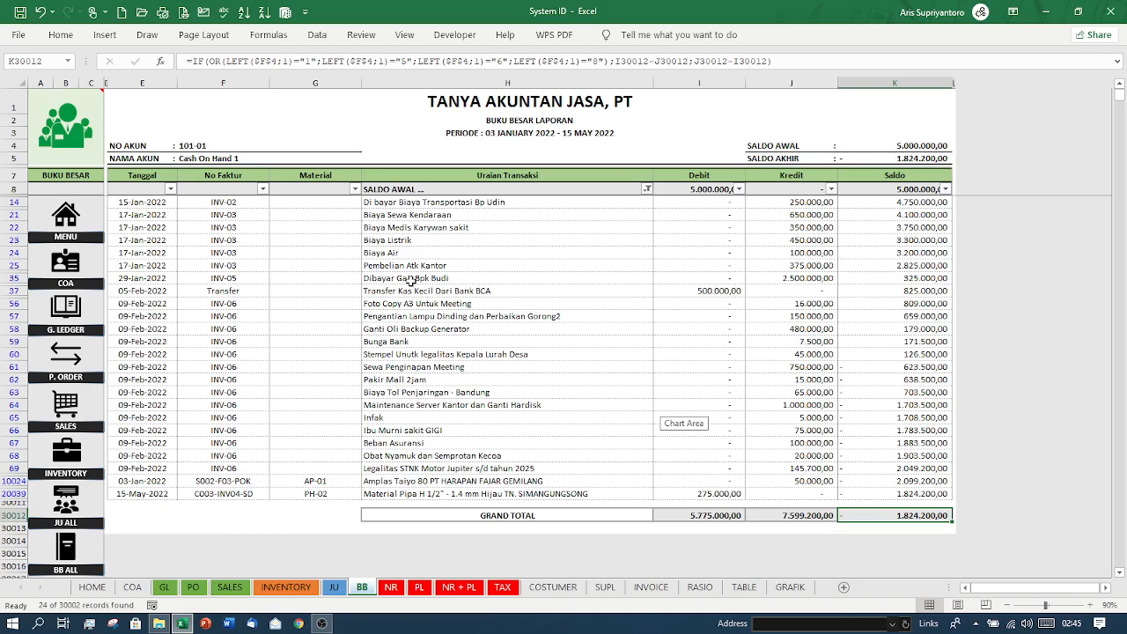
# Set the ledger's No Akun to 103-01 and reapply the Uraian Transaksi filter with blanks excluded
pyautogui.click(219, 145)
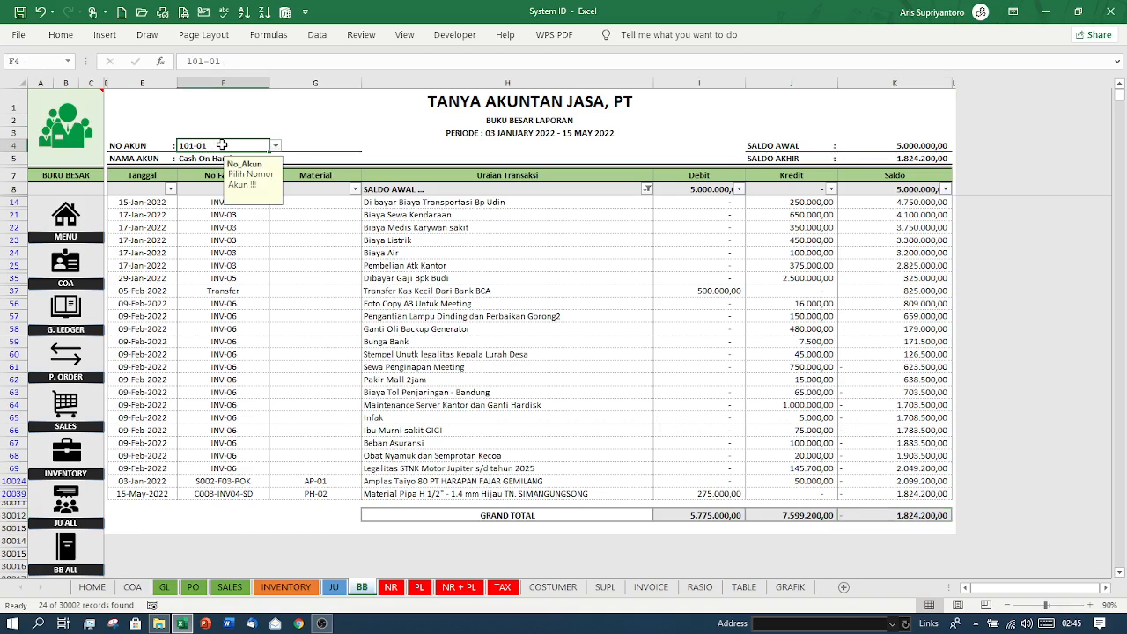
pyautogui.click(274, 146)
pyautogui.click(274, 146)
pyautogui.write('103-0')
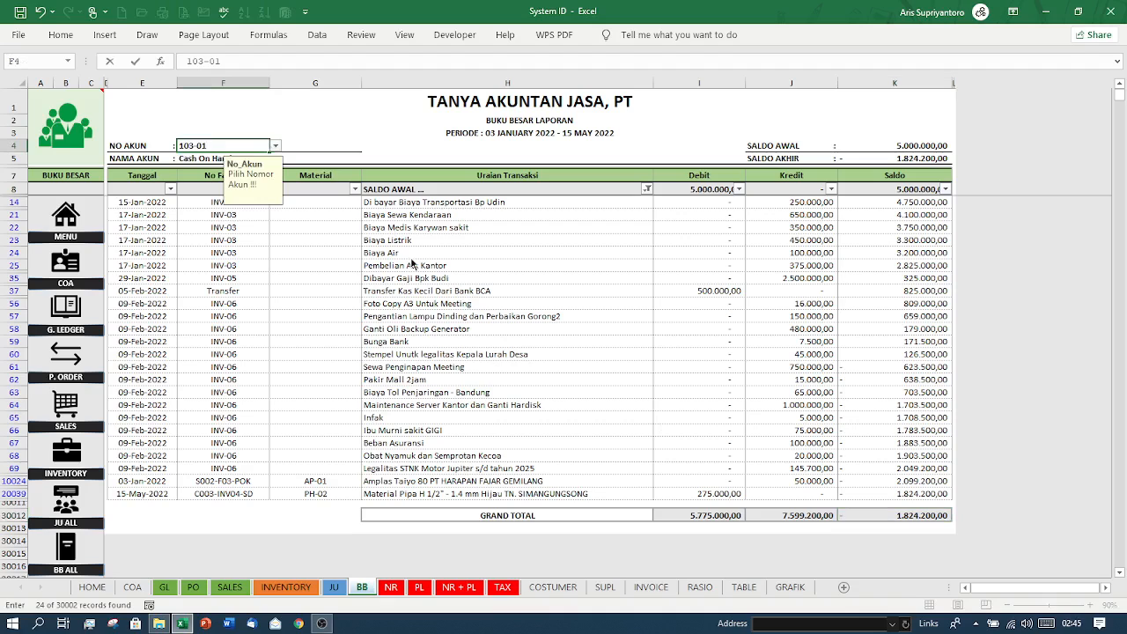
pyautogui.press('Return')
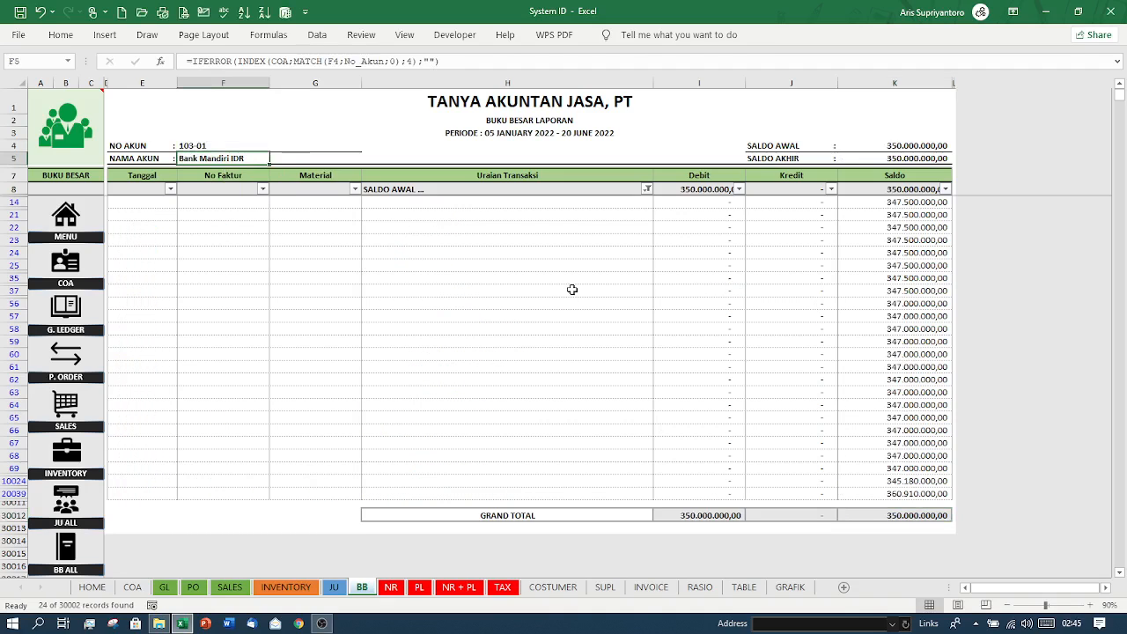
pyautogui.click(648, 190)
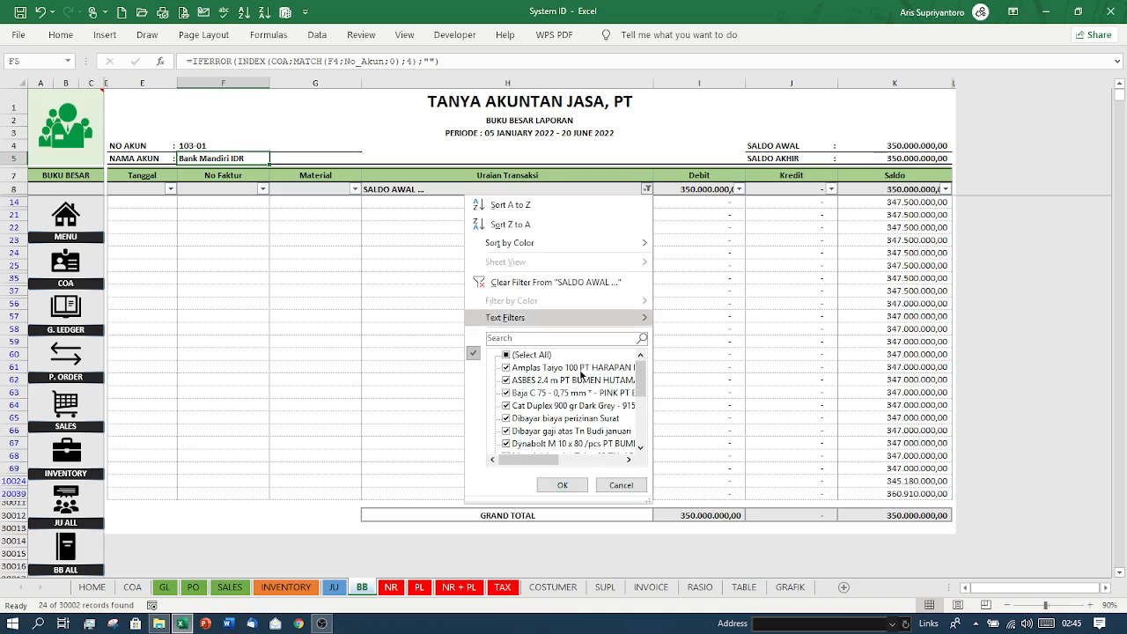
pyautogui.click(560, 487)
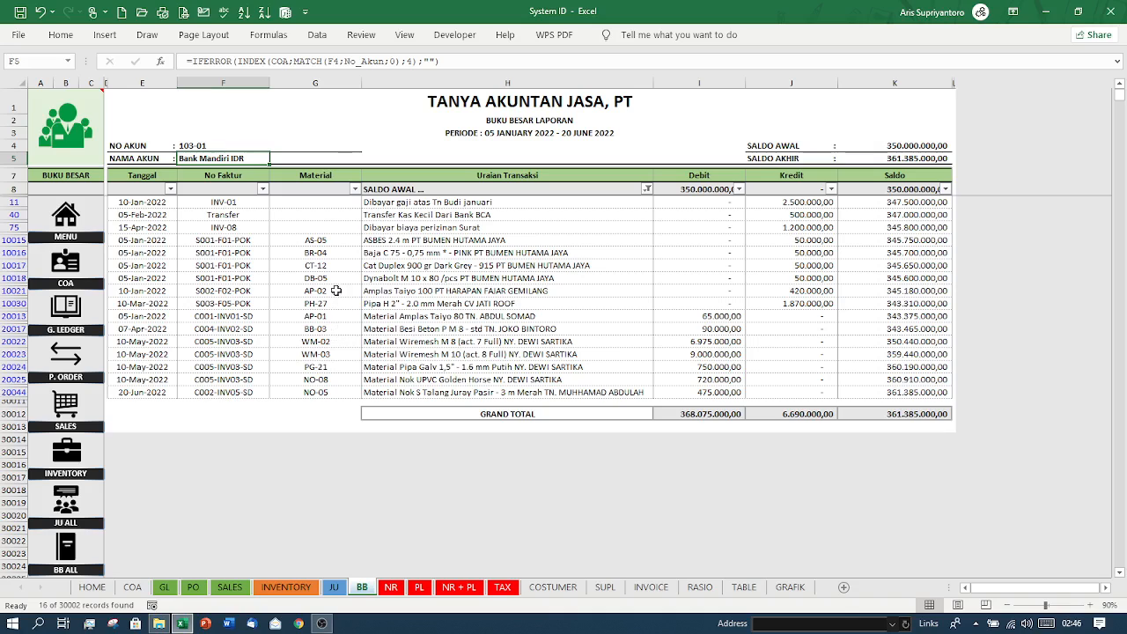
# Filter the Material column of the Bank Mandiri IDR ledger to show only CT-12
pyautogui.click(355, 189)
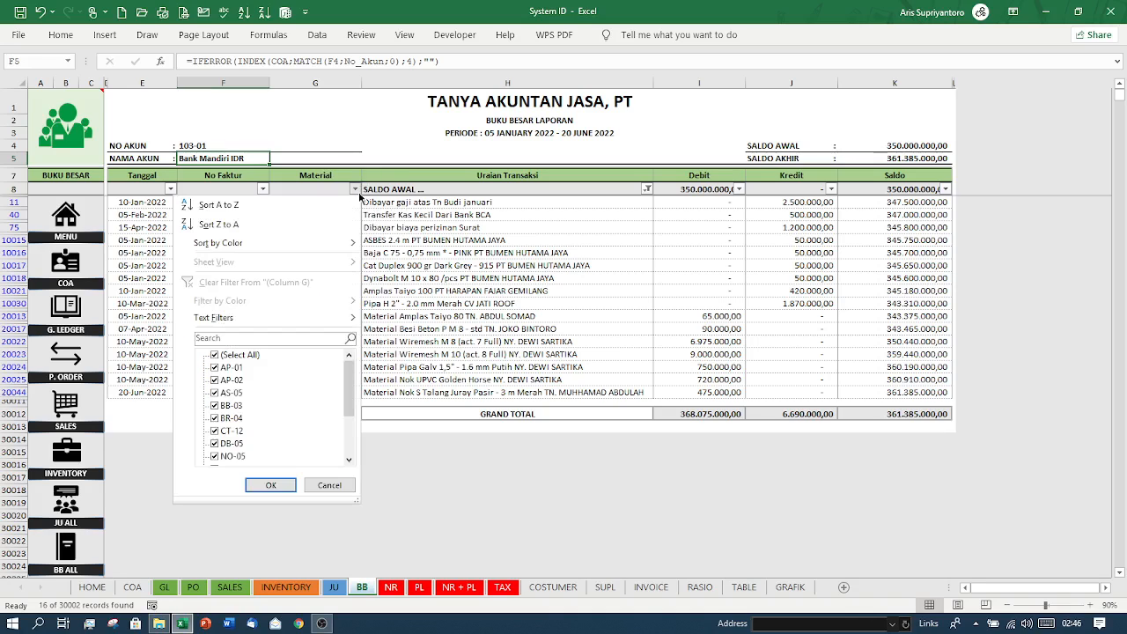
pyautogui.click(214, 356)
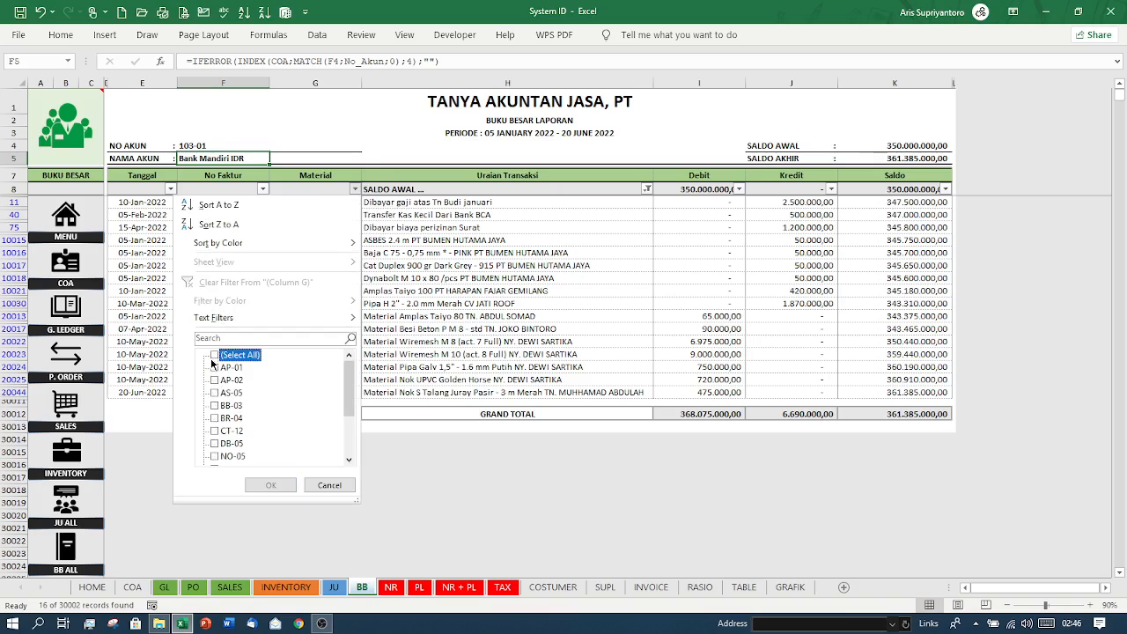
pyautogui.click(220, 431)
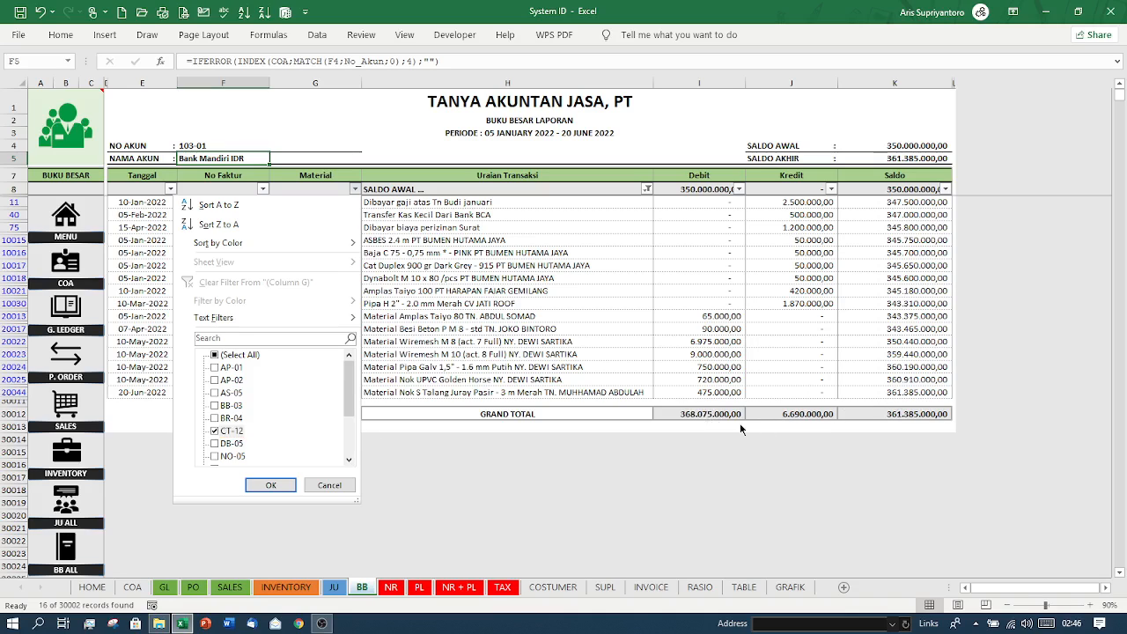
pyautogui.click(282, 479)
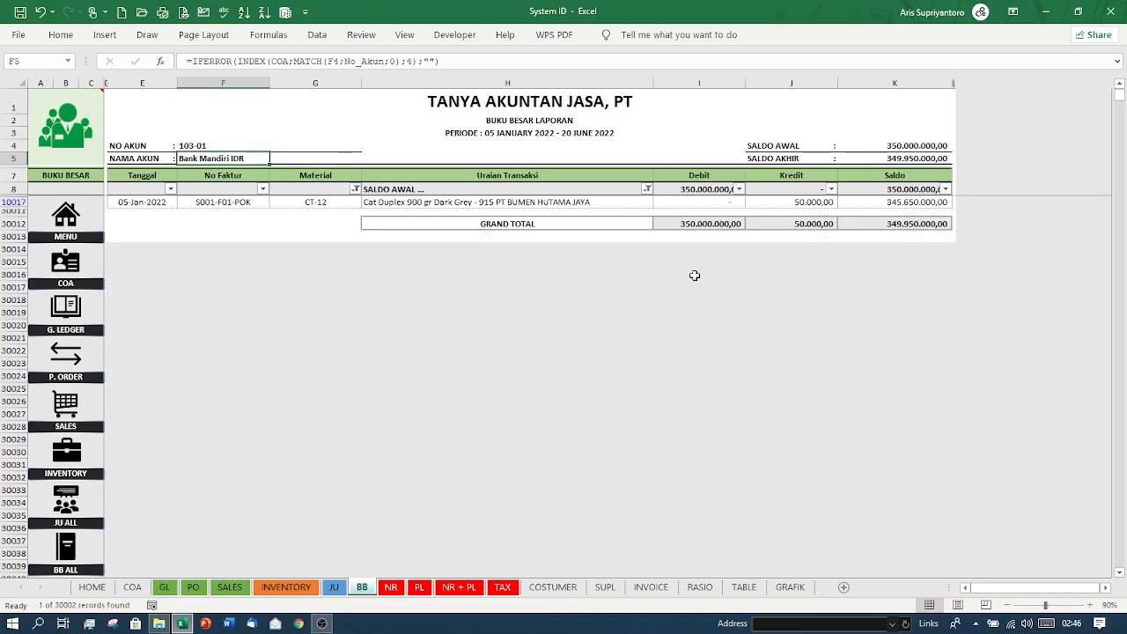
# Inspect the SUBTOTAL formulas behind the GRAND TOTAL amounts for Debit and Kredit, leaving them unmodified
pyautogui.click(797, 225)
pyautogui.click(696, 225)
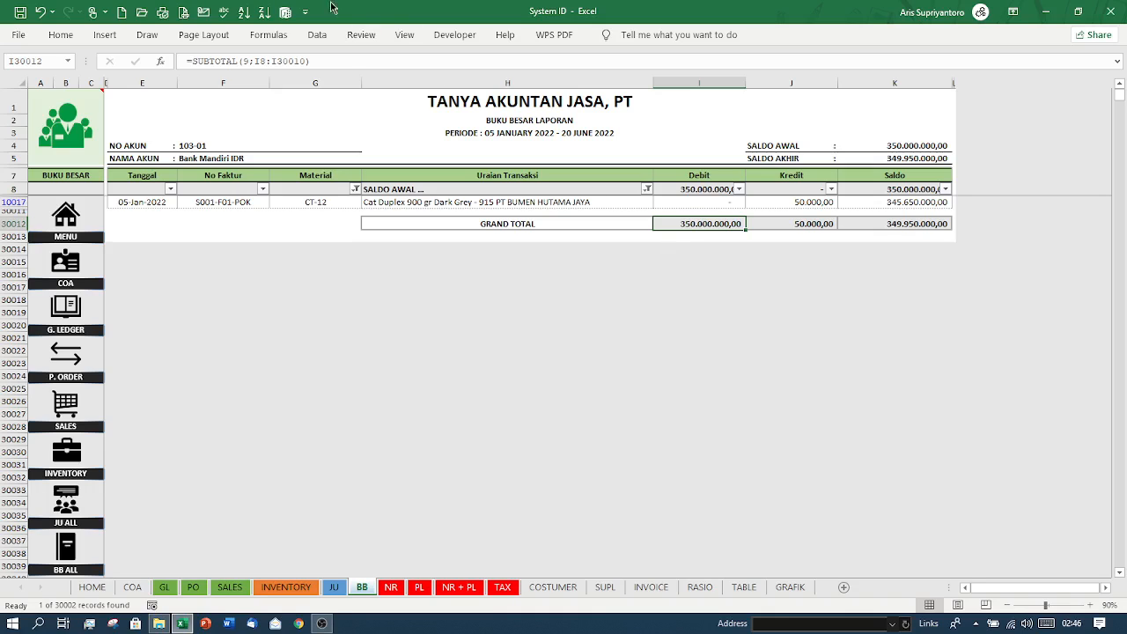
pyautogui.click(349, 62)
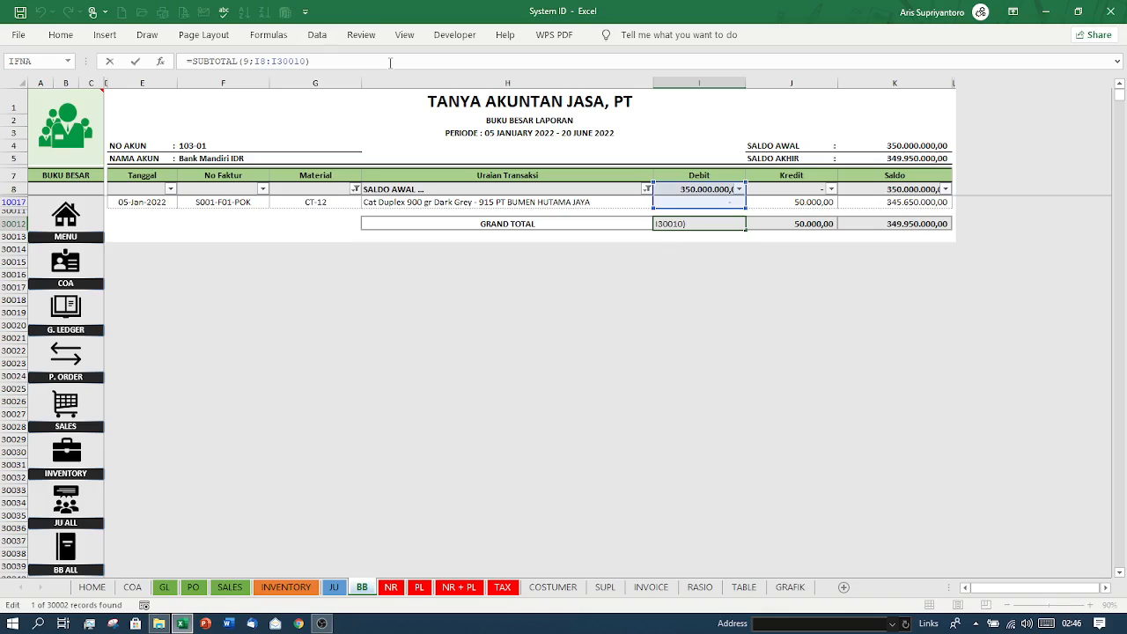
pyautogui.press('Return')
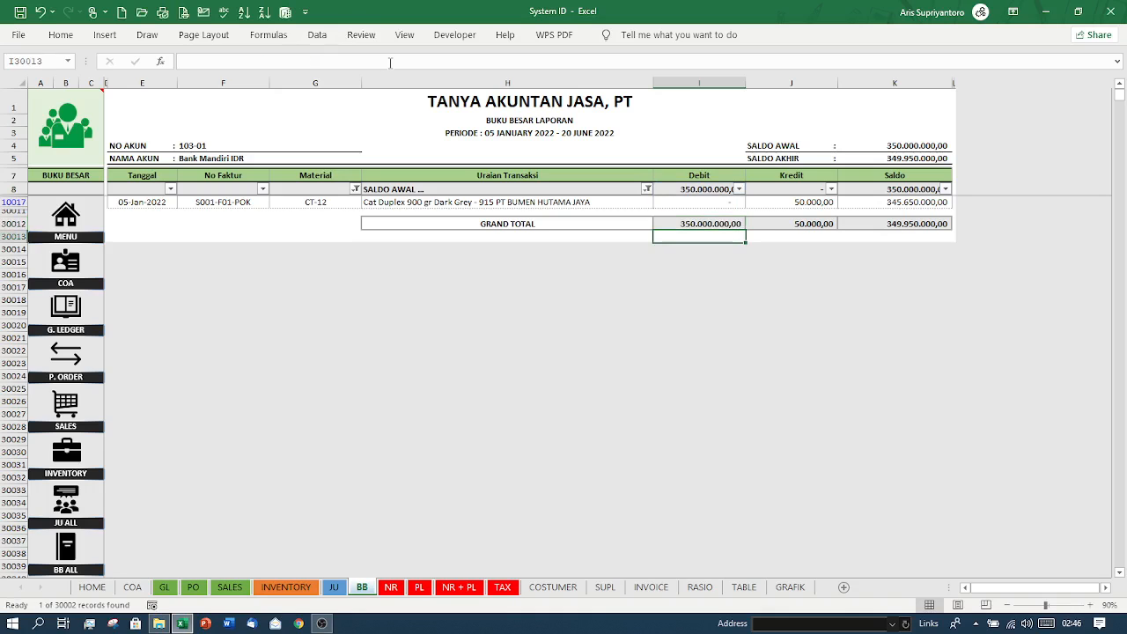
pyautogui.click(800, 227)
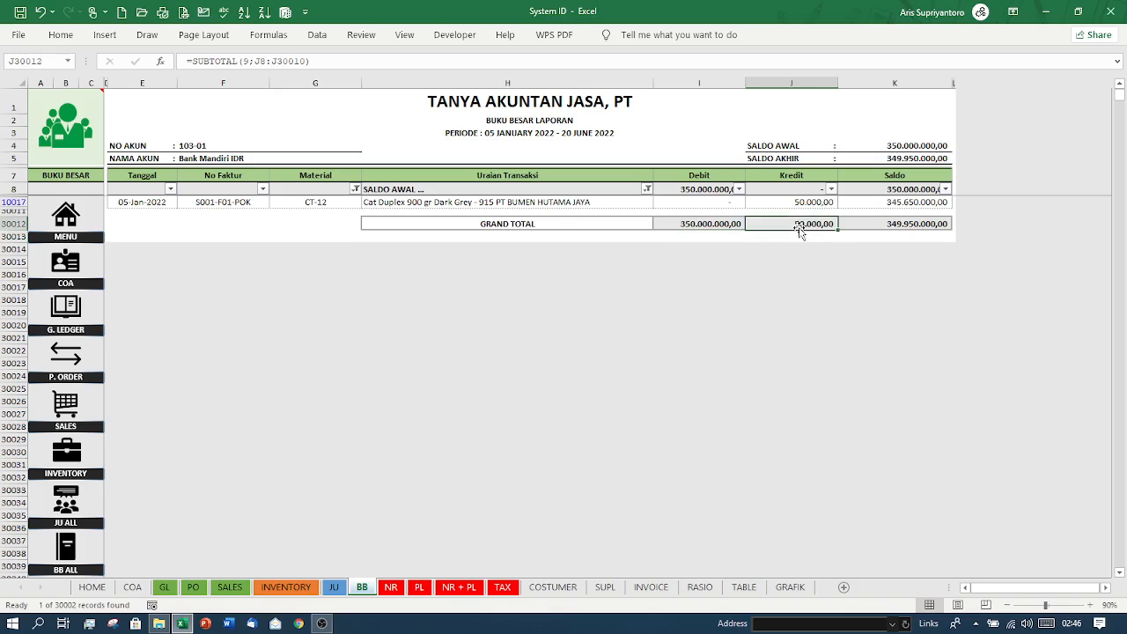
pyautogui.click(394, 63)
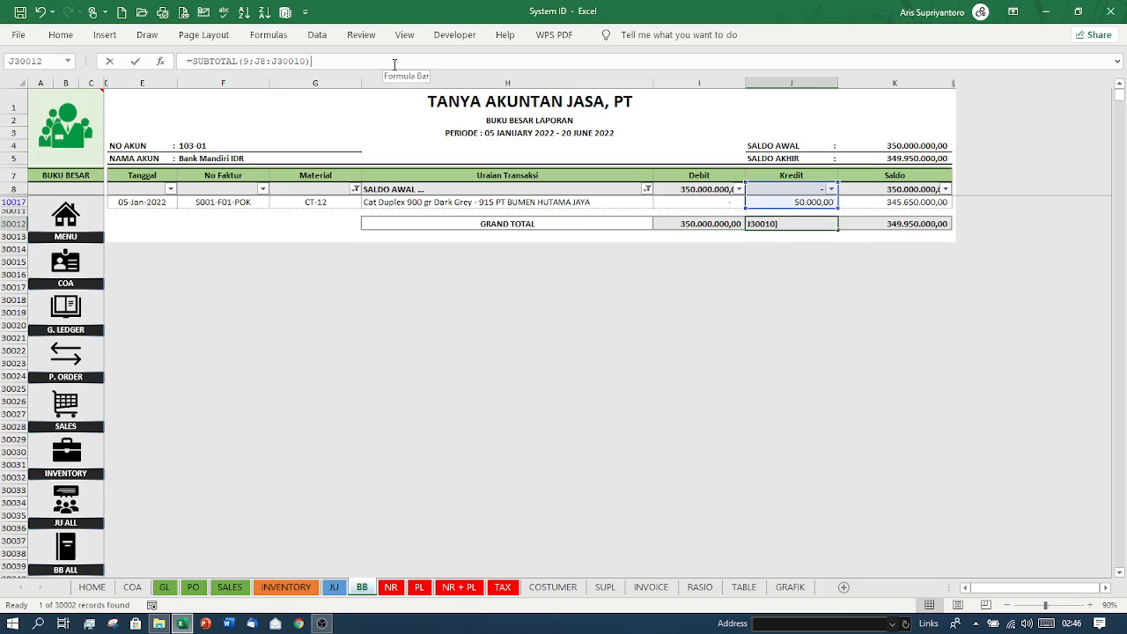
pyautogui.press('Return')
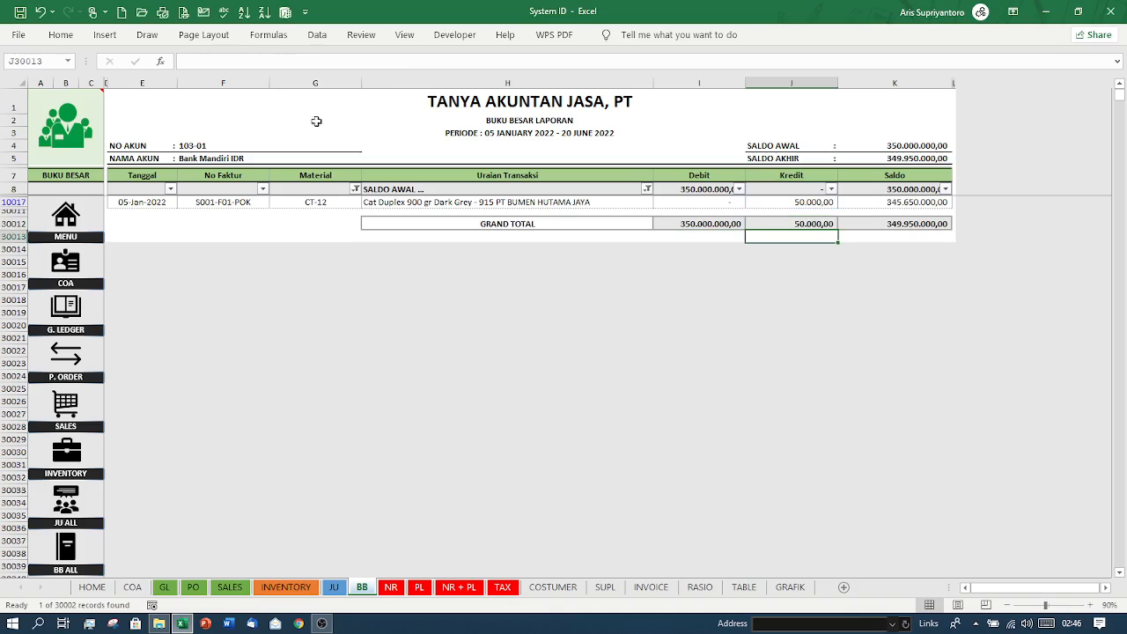
# Reset the Material filter to include all materials
pyautogui.click(355, 188)
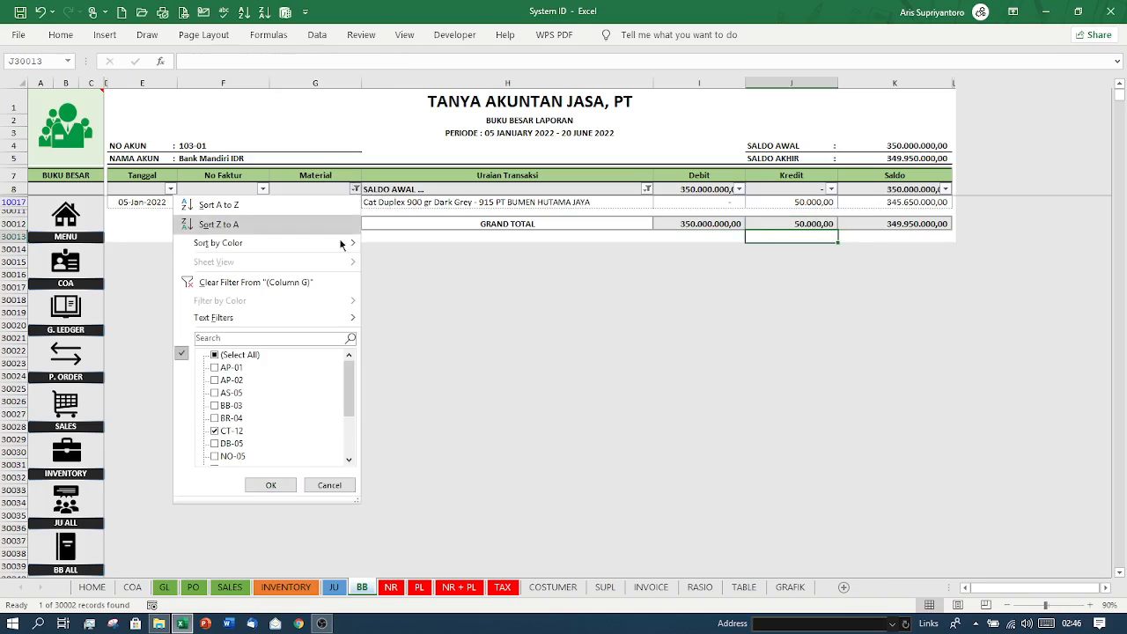
pyautogui.click(215, 355)
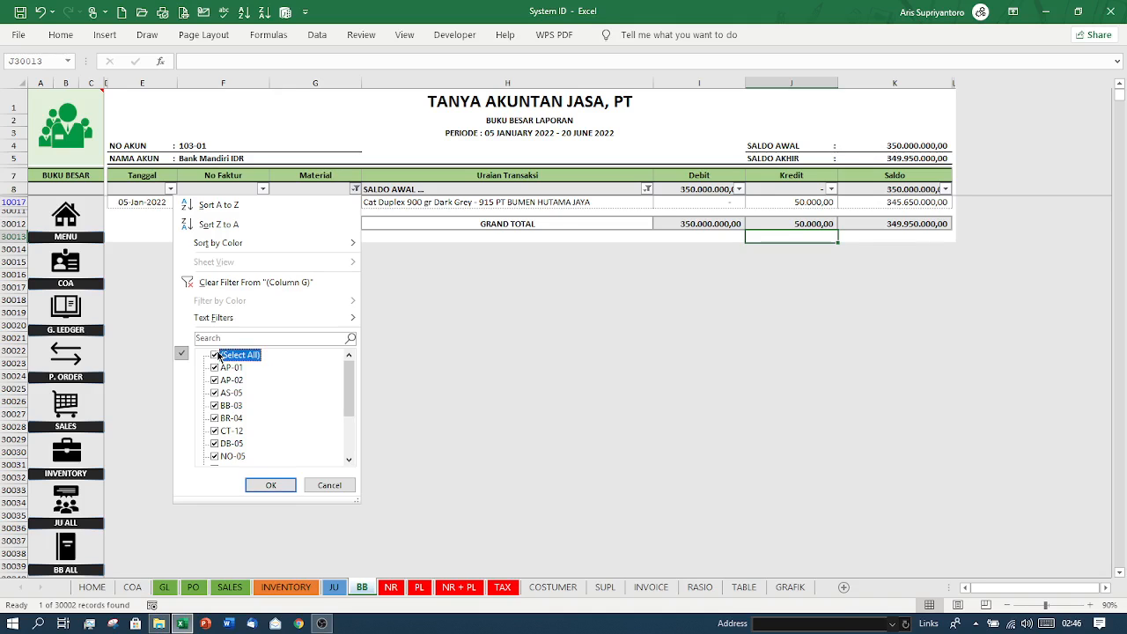
pyautogui.click(269, 485)
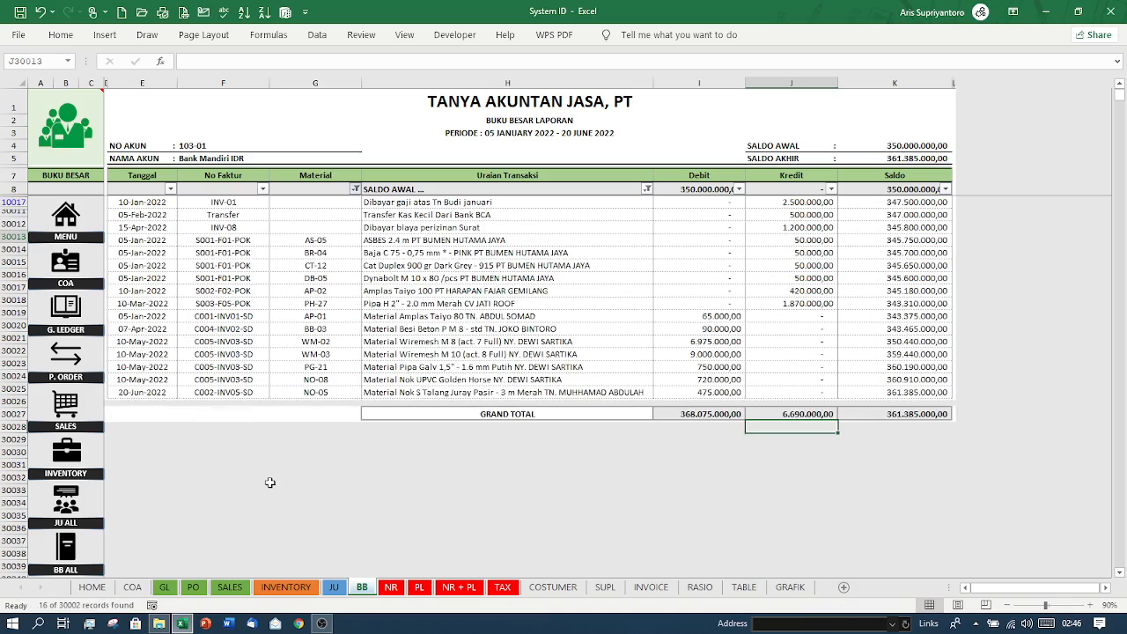
# Filter the No Faktur column to the invoices matching "s001", starting from the AS-05 entry's invoice
pyautogui.click(336, 240)
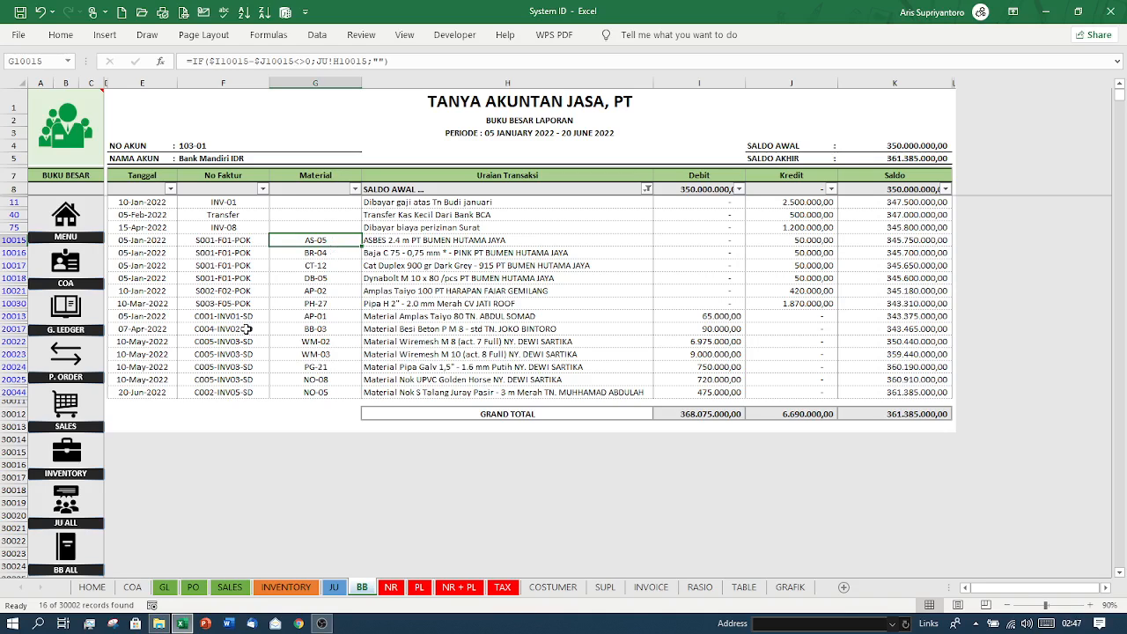
pyautogui.click(206, 239)
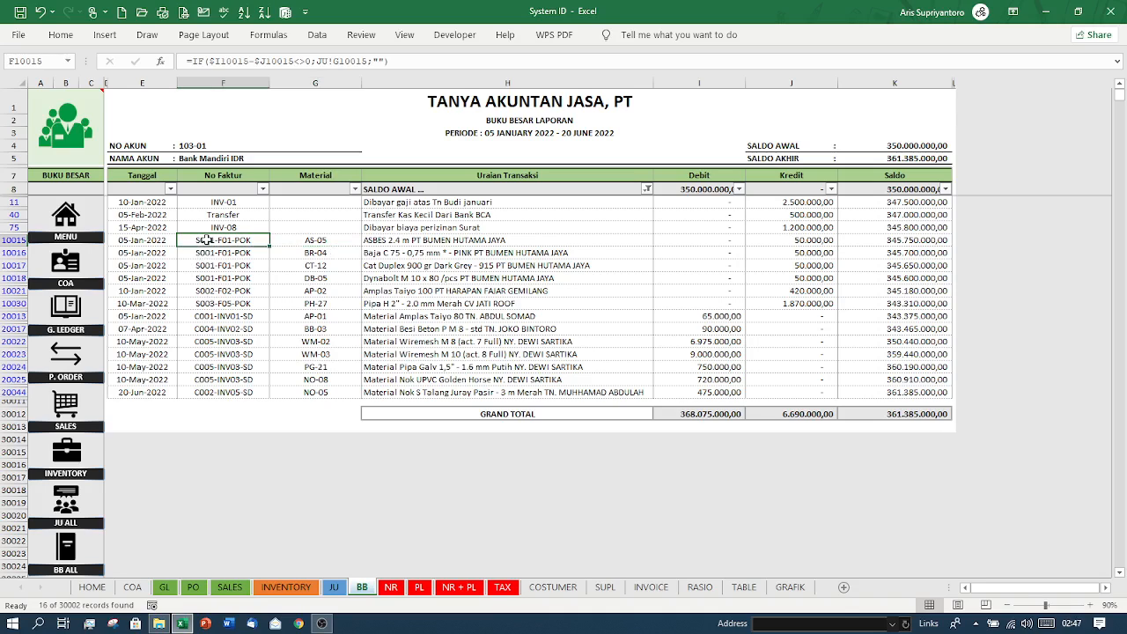
pyautogui.click(263, 190)
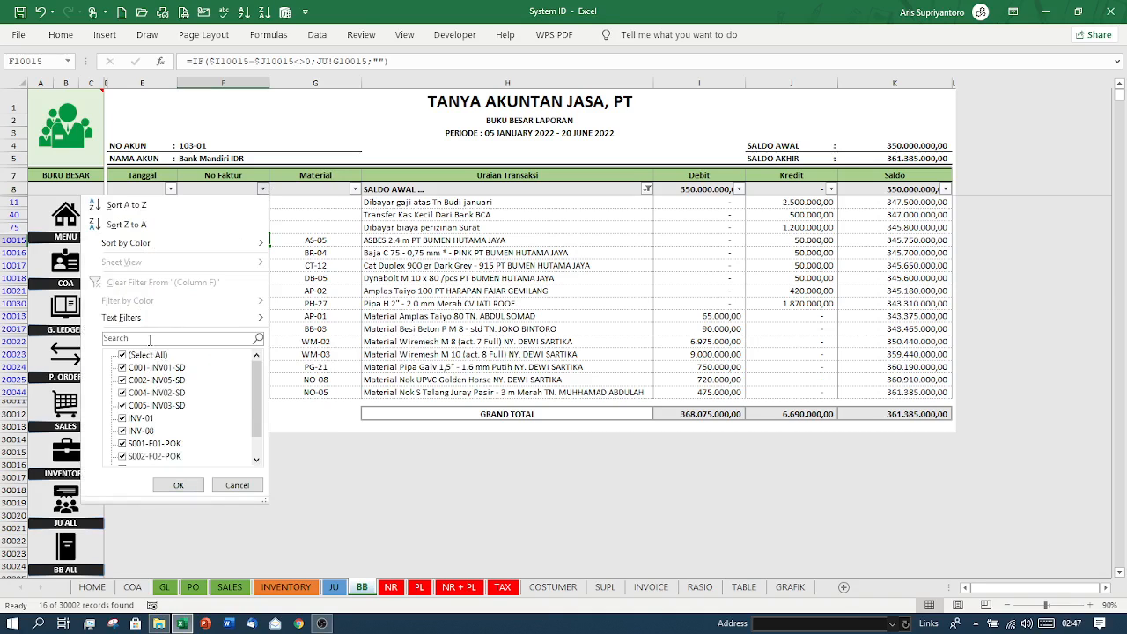
pyautogui.click(150, 339)
pyautogui.write('s001')
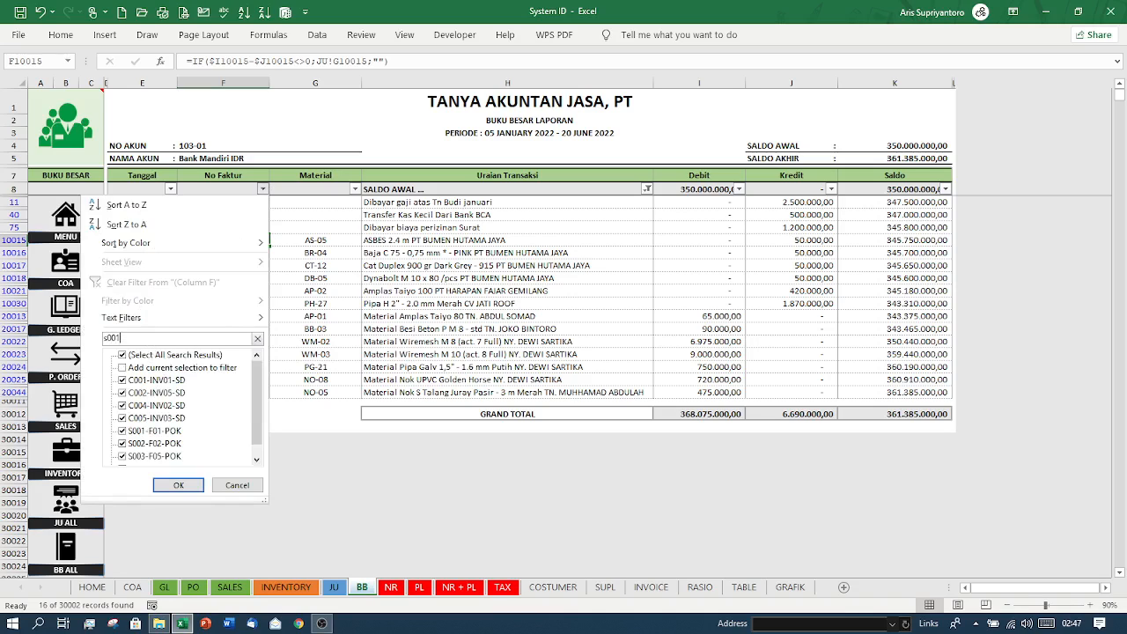
pyautogui.click(178, 485)
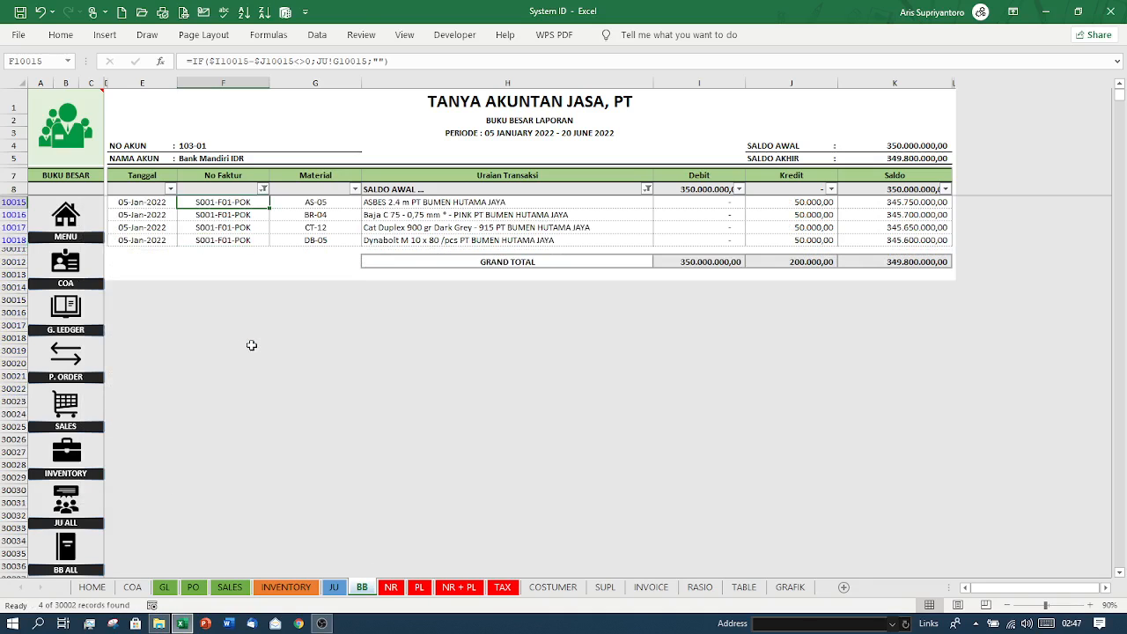
# Examine the AS-05 and BR-04 entries of the filtered invoice across their date, material, description and Kredit amount
pyautogui.click(220, 214)
pyautogui.press('Right')
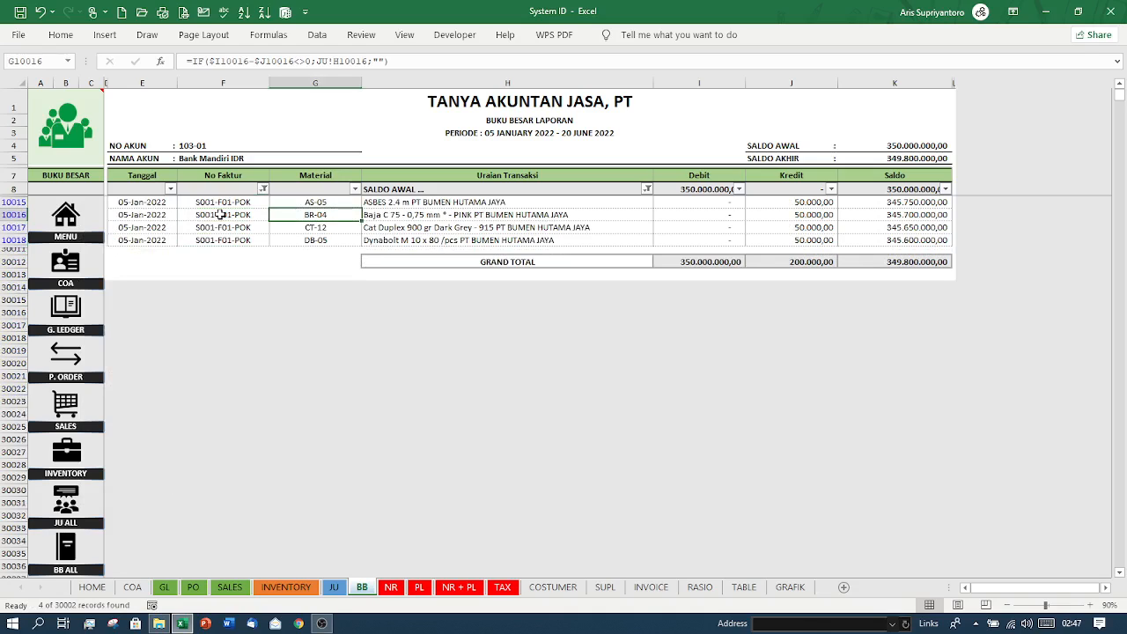
pyautogui.press('Up')
pyautogui.press('Right')
pyautogui.press('Right')
pyautogui.press('Right')
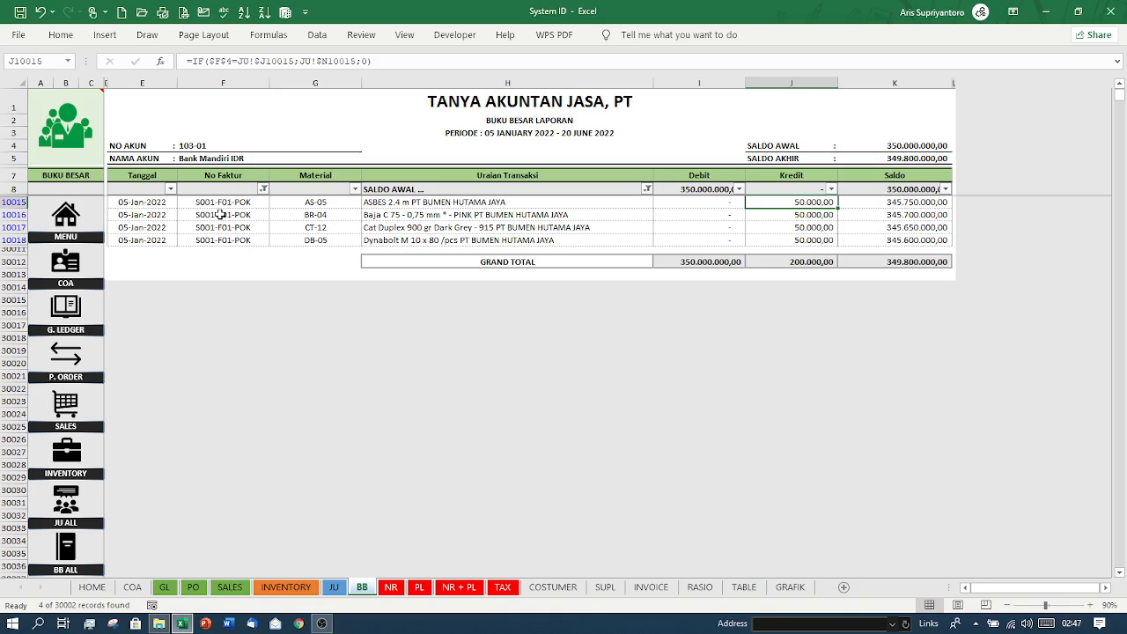
pyautogui.press('Down')
pyautogui.press('Left')
pyautogui.press('Left')
pyautogui.press('Left')
pyautogui.press('Left')
pyautogui.press('Left')
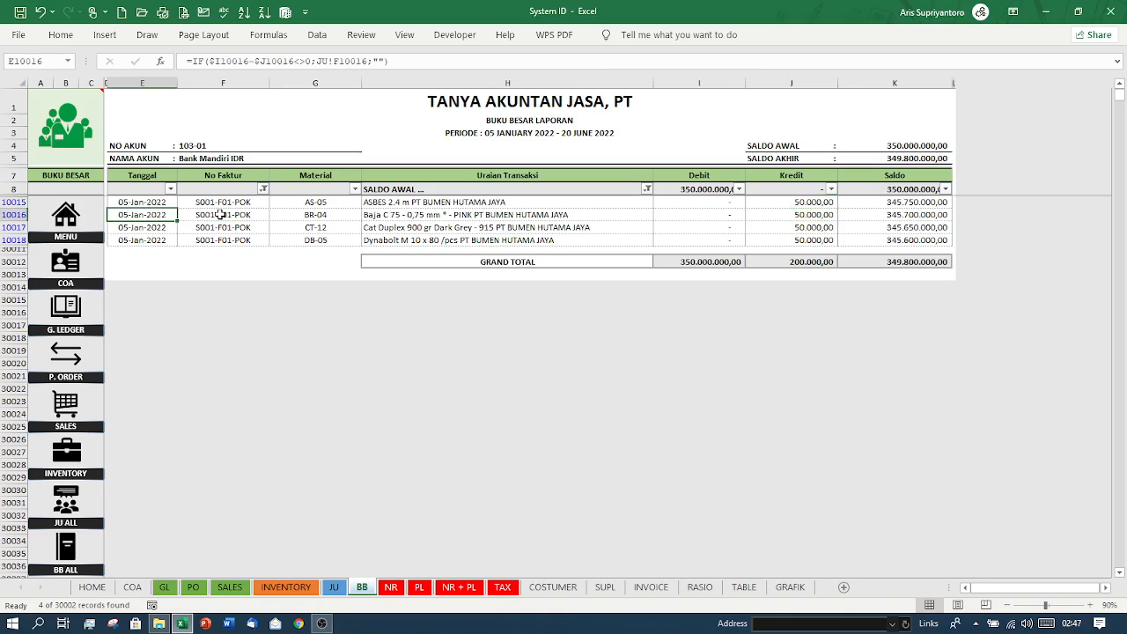
pyautogui.press('Right')
pyautogui.press('Right')
pyautogui.press('Right')
pyautogui.press('Left')
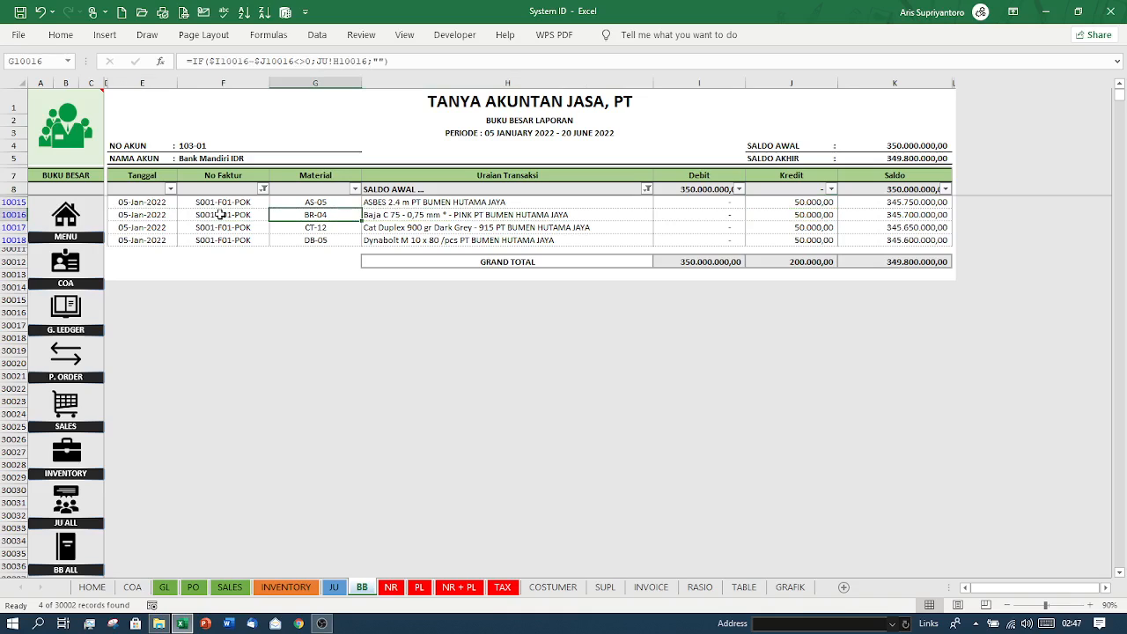
# Check the DB-05 entry and compare the Kredit amounts of the invoice's four material rows
pyautogui.press('Down')
pyautogui.press('Down')
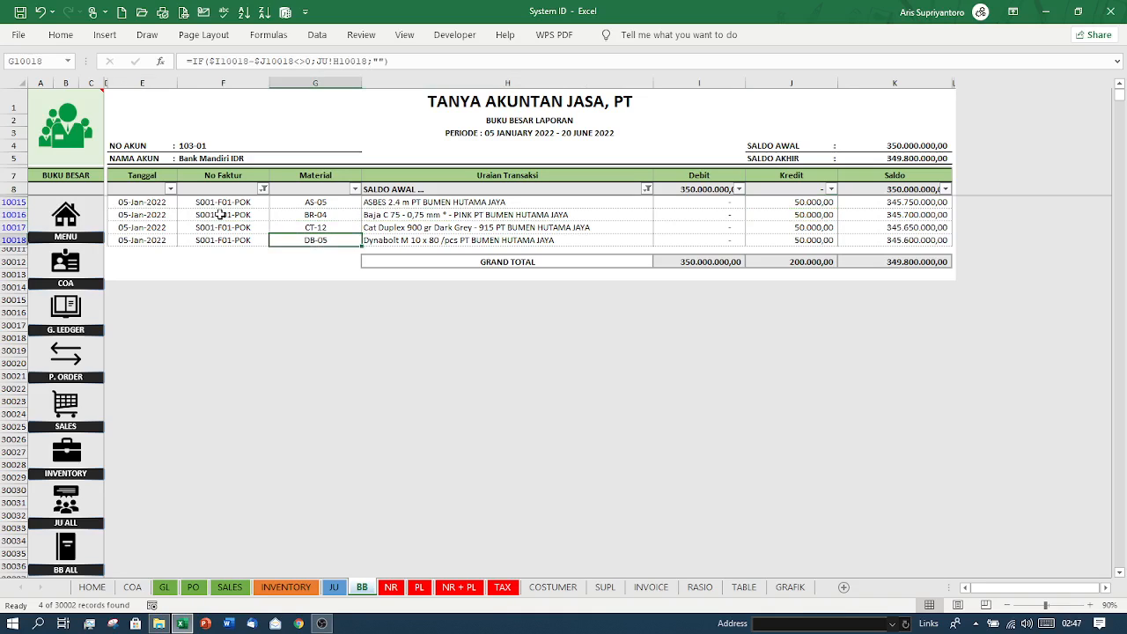
pyautogui.press('Right')
pyautogui.press('Right')
pyautogui.press('Right')
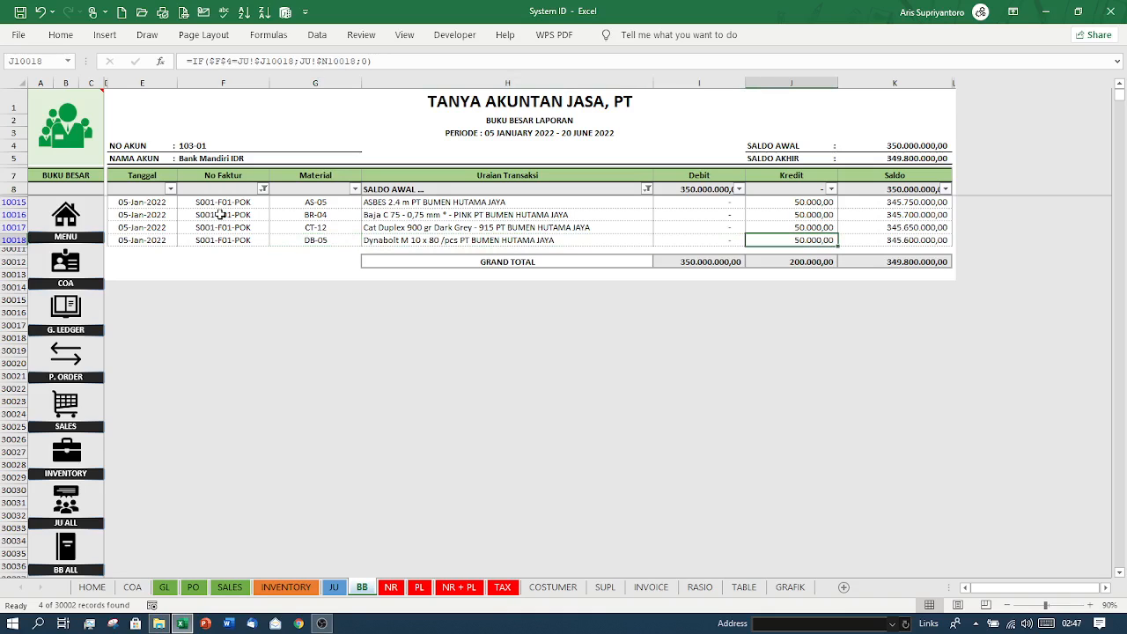
pyautogui.press('Up')
pyautogui.press('Up')
pyautogui.press('Up')
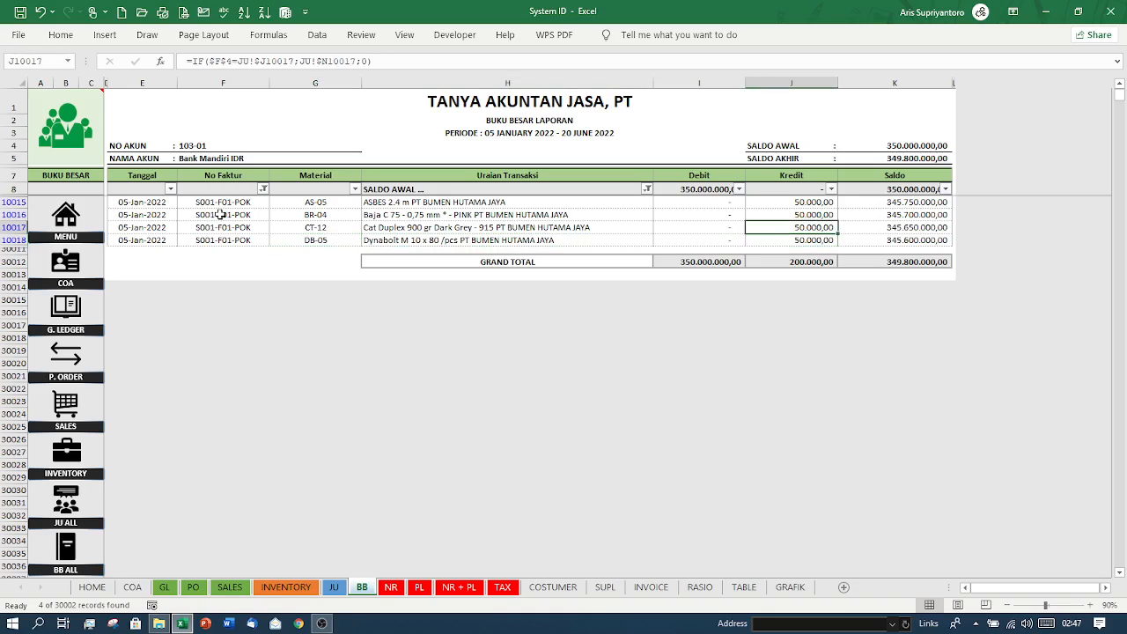
pyautogui.press('Left')
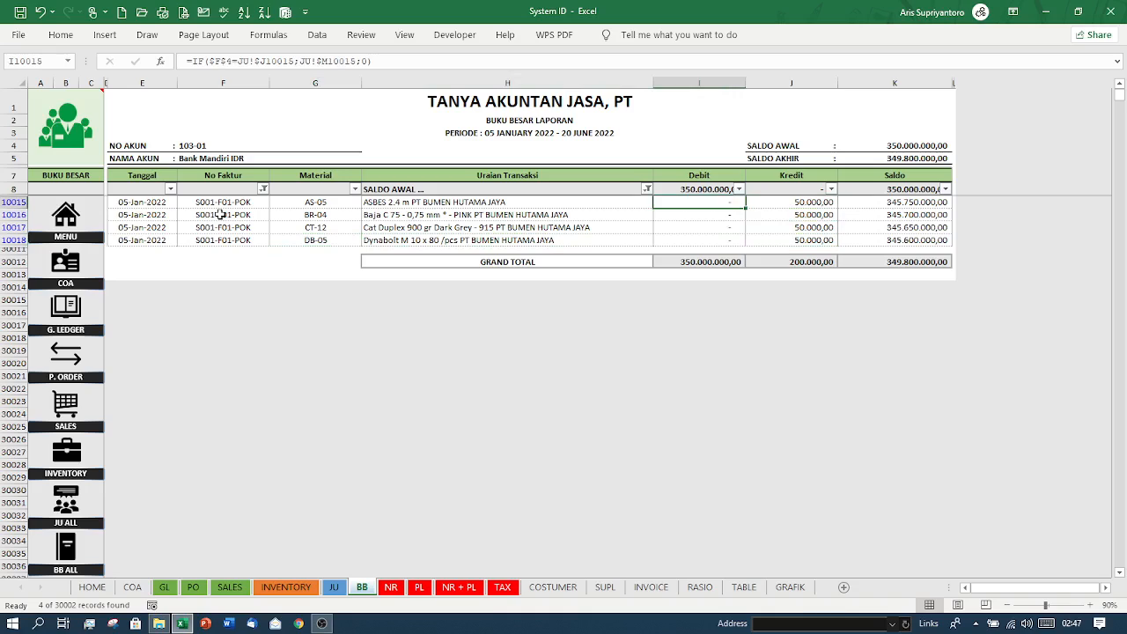
pyautogui.press('Right')
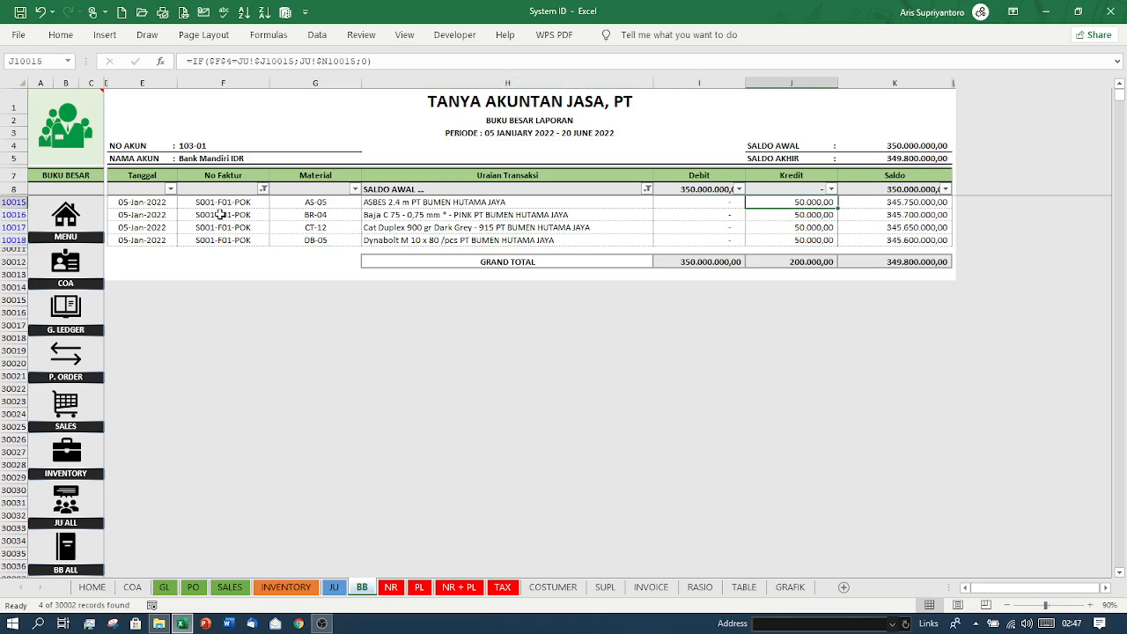
pyautogui.press('Down')
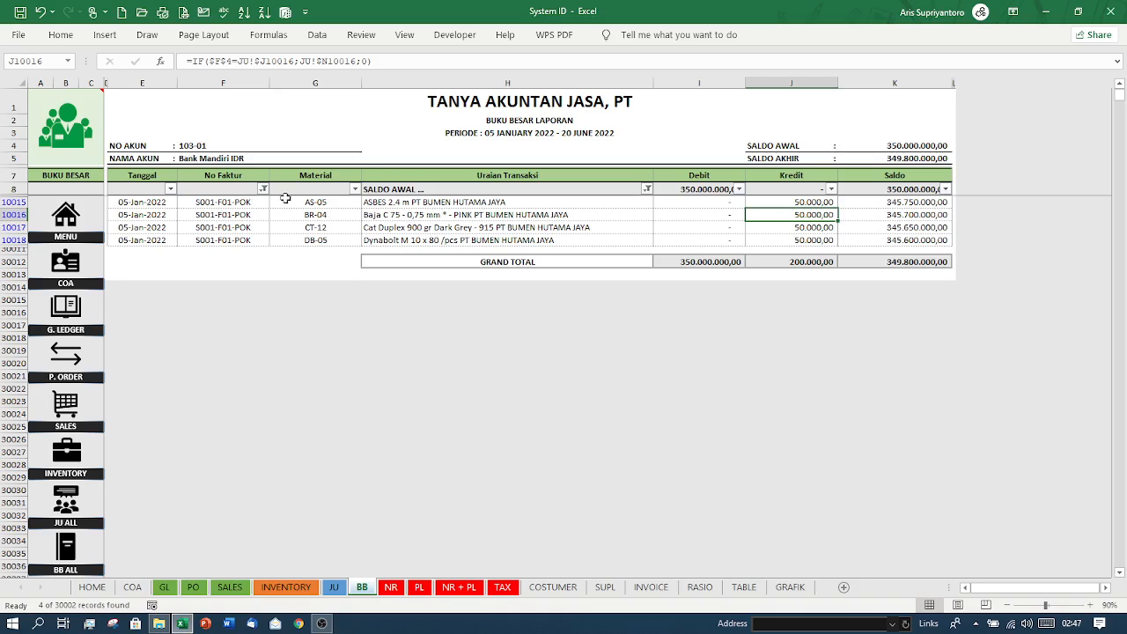
# Reset the No Faktur filter to include all invoices
pyautogui.click(262, 189)
pyautogui.click(130, 356)
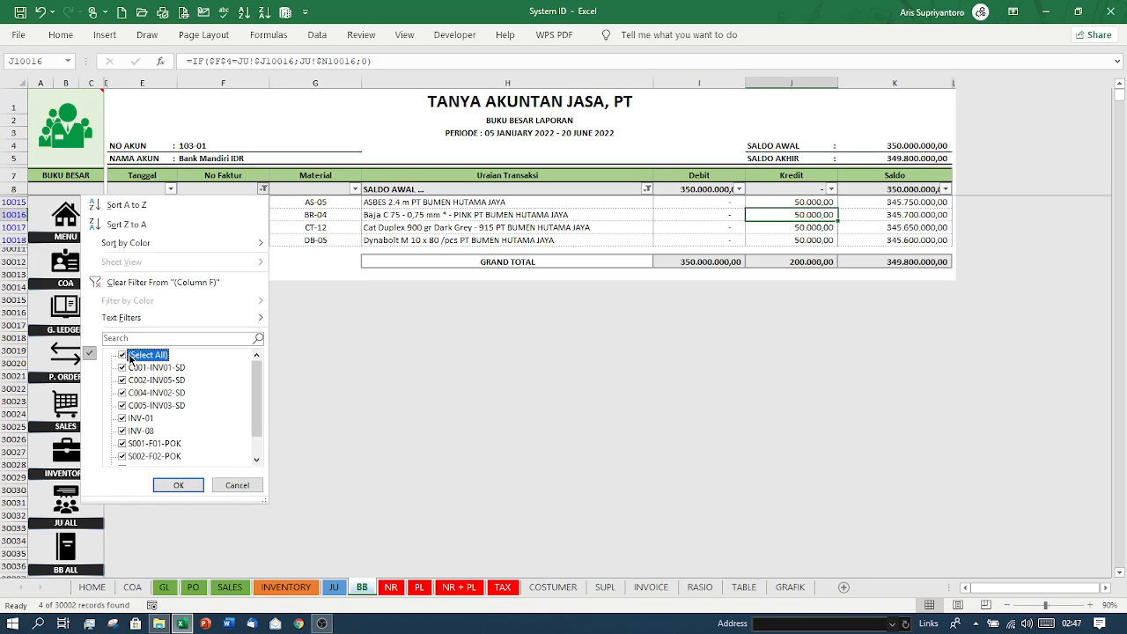
pyautogui.click(176, 485)
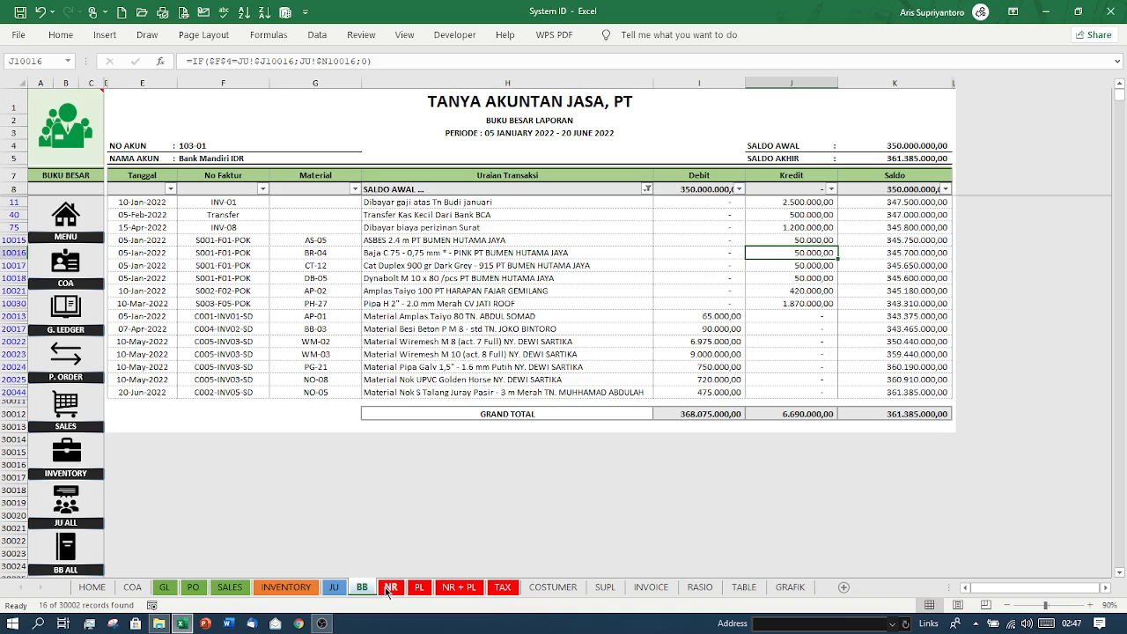
# Open the NR balance sheet and look over its cash, bank and account receivable sections
pyautogui.click(389, 588)
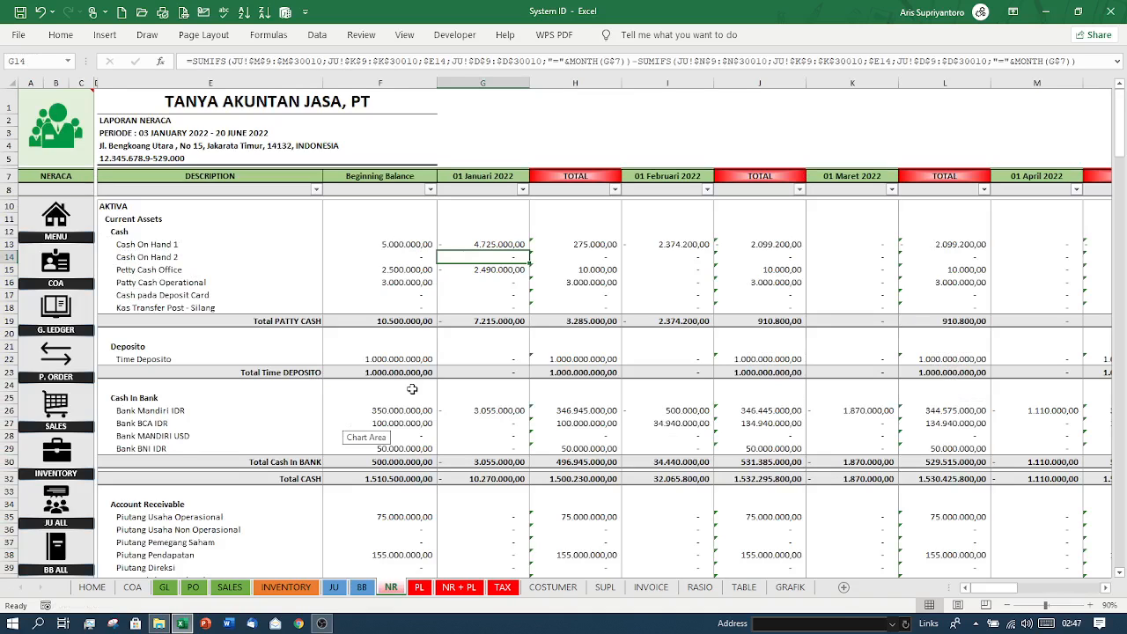
pyautogui.scroll(-3, 412, 388)
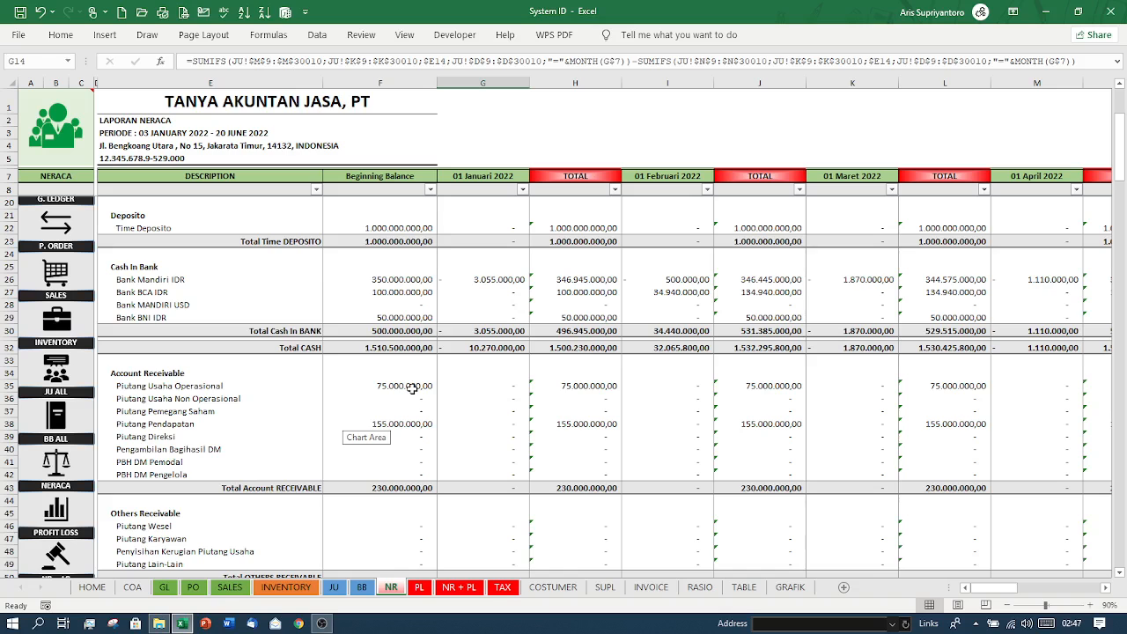
pyautogui.scroll(-1, 413, 388)
pyautogui.scroll(3, 412, 389)
pyautogui.scroll(2, 412, 388)
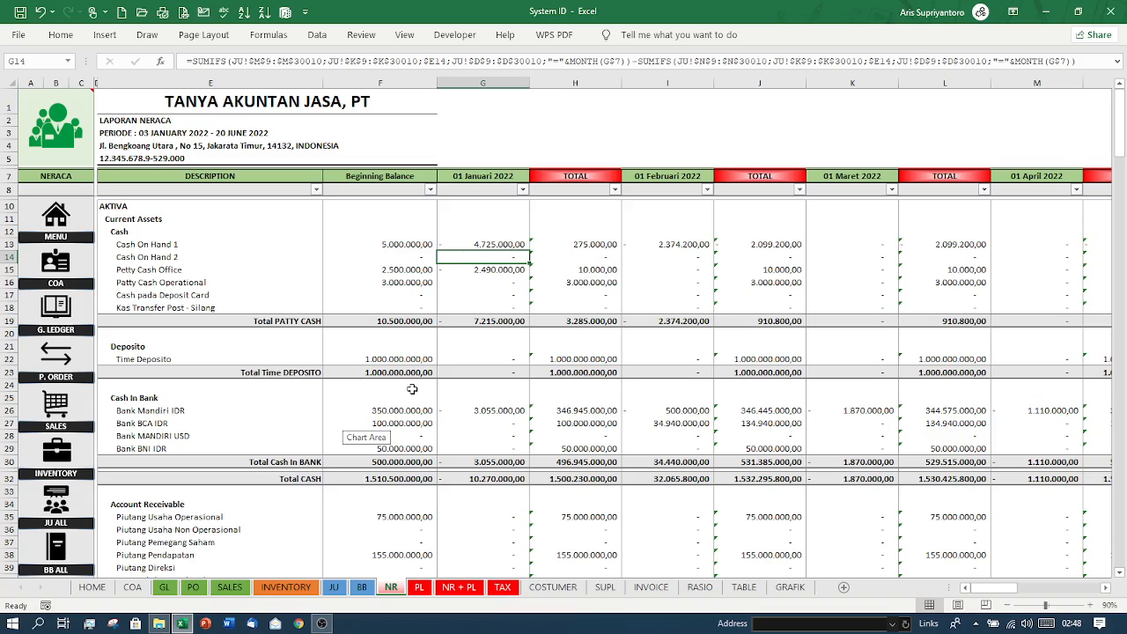
pyautogui.press('Right')
pyautogui.press('Right')
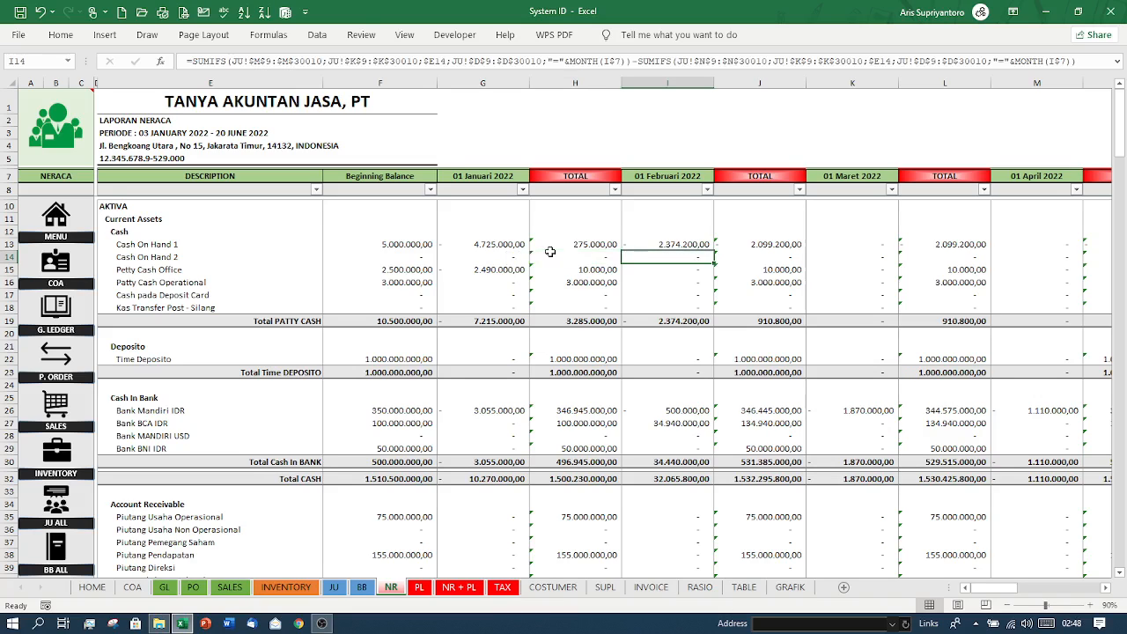
# Examine the balance sheet's column layout: description, beginning balance, and the monthly and TOTAL columns from January to April 2022
pyautogui.click(173, 82)
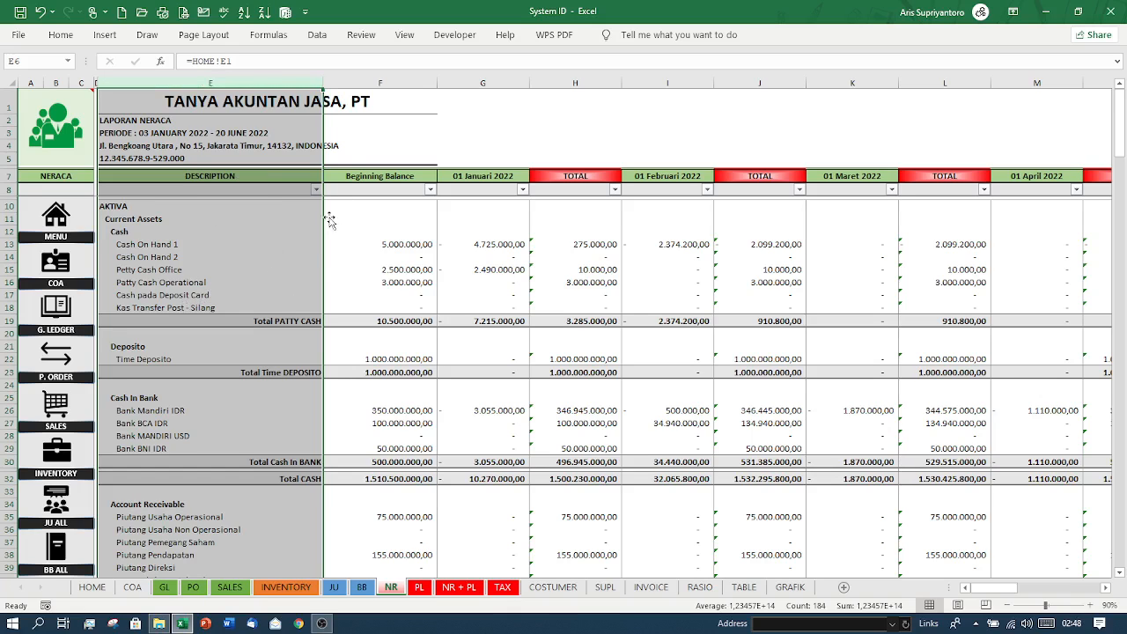
pyautogui.click(380, 81)
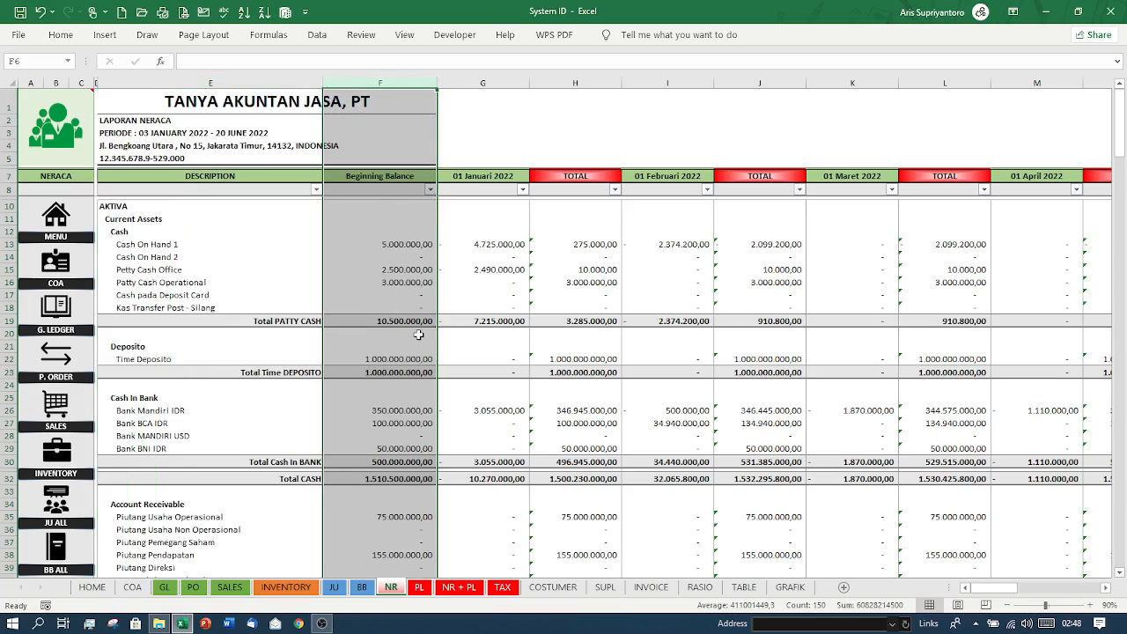
pyautogui.click(484, 83)
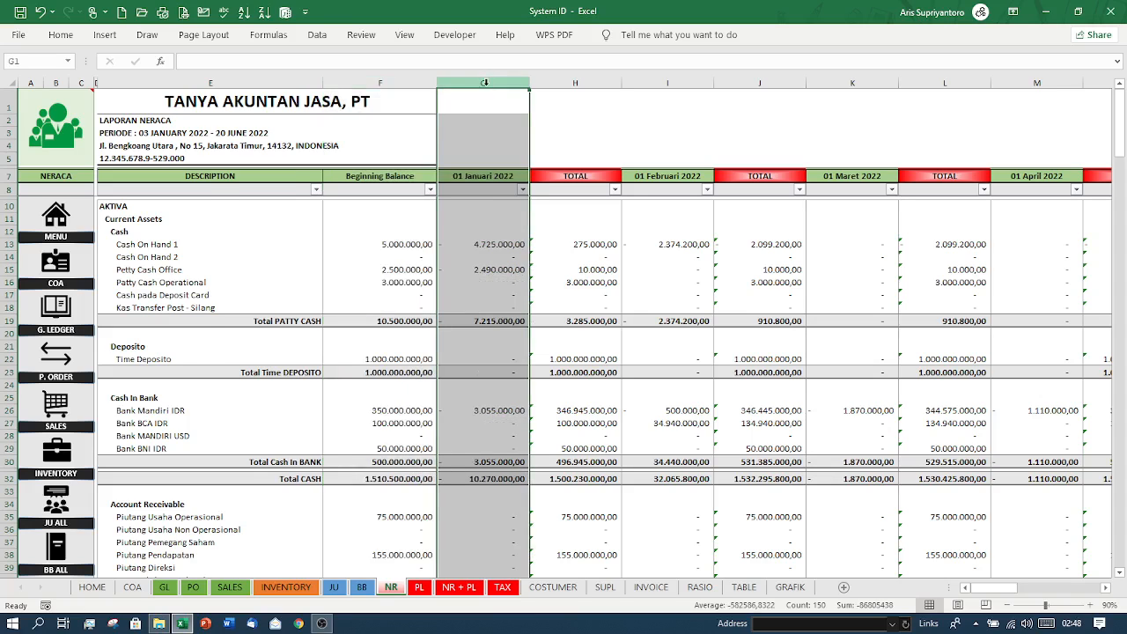
pyautogui.click(558, 84)
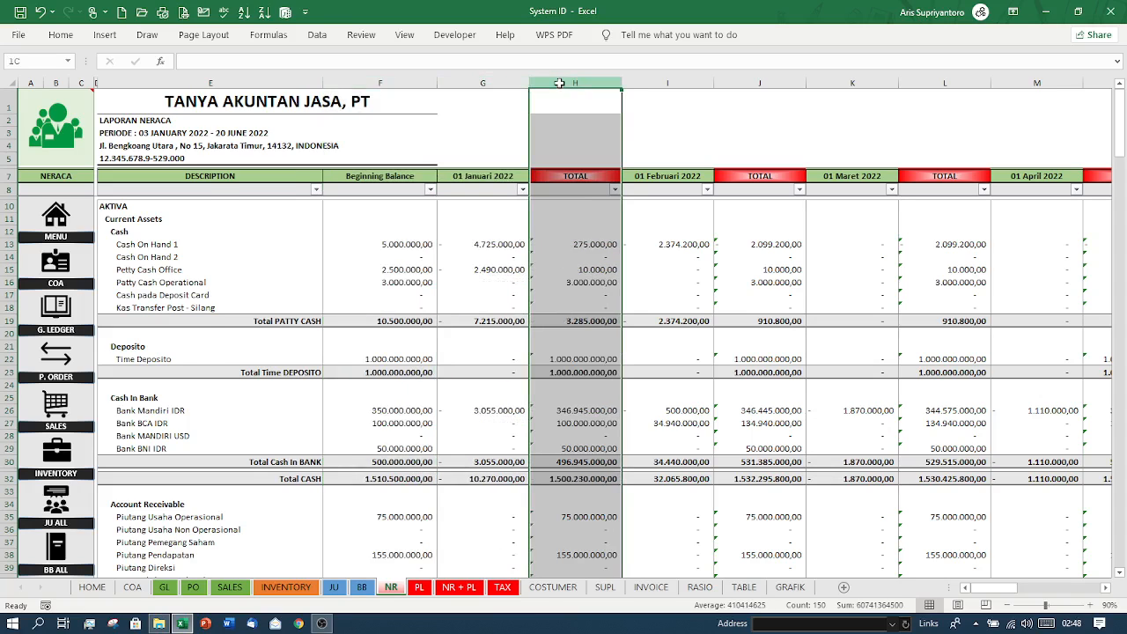
pyautogui.click(654, 81)
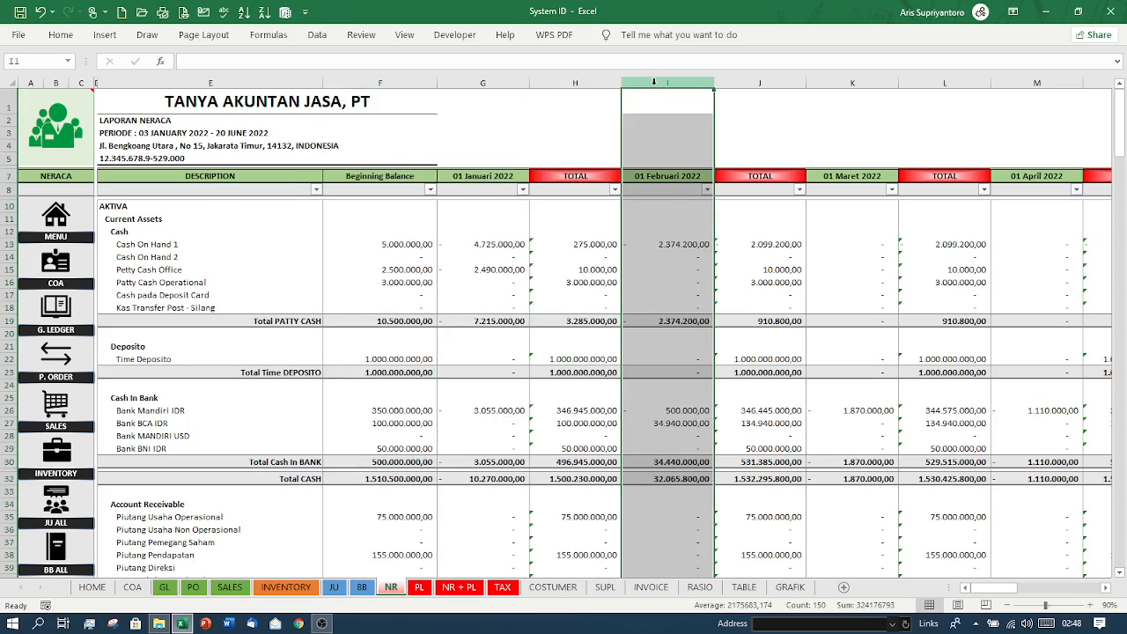
pyautogui.click(750, 81)
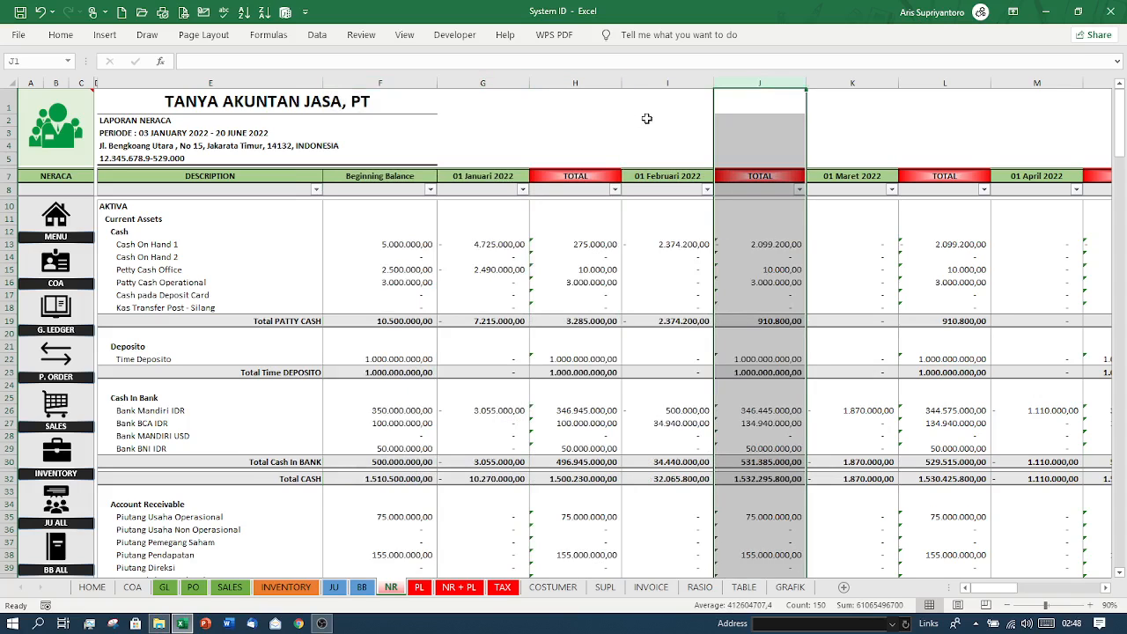
pyautogui.click(874, 81)
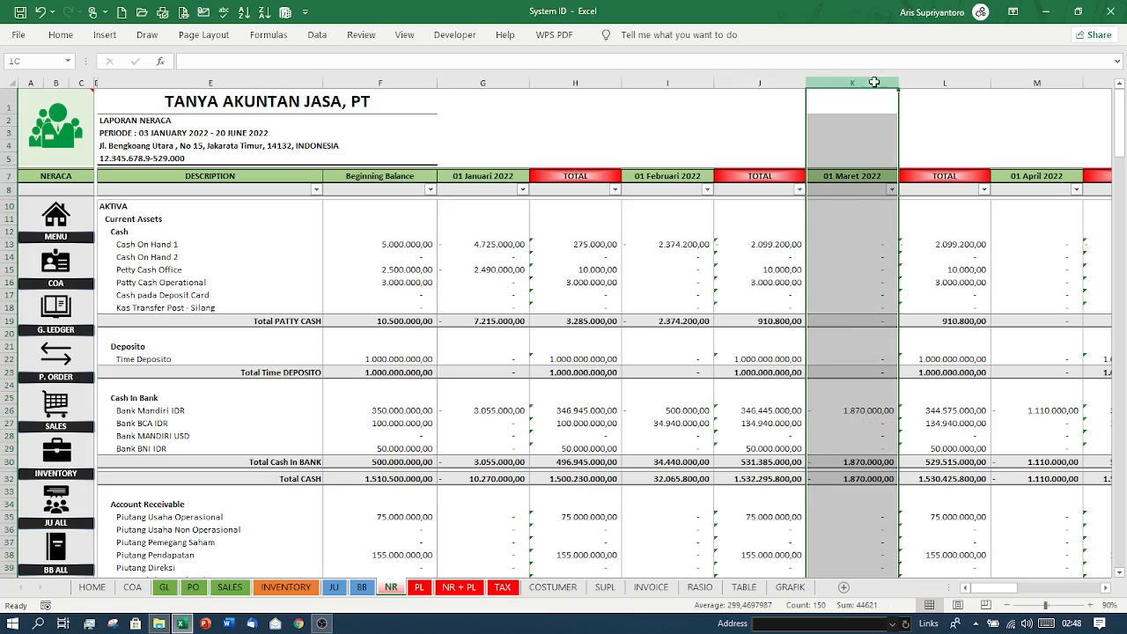
pyautogui.click(933, 79)
pyautogui.click(1023, 79)
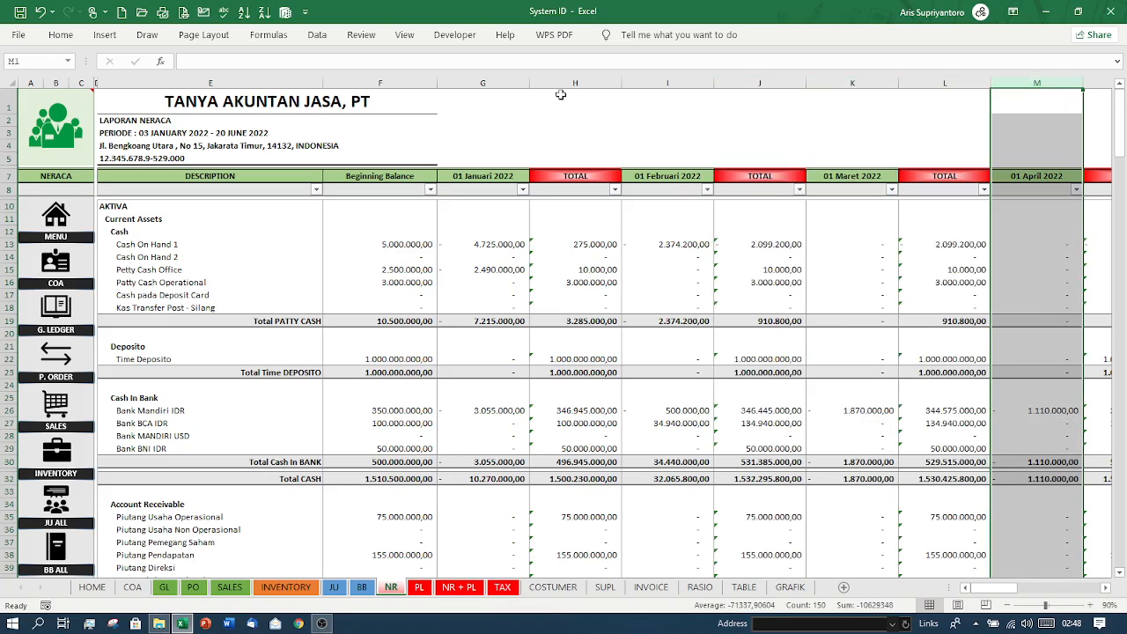
# Inspect the SUMIFS formula behind Cash On Hand 1's January 2022 amount in G13, leaving it unchanged
pyautogui.click(513, 244)
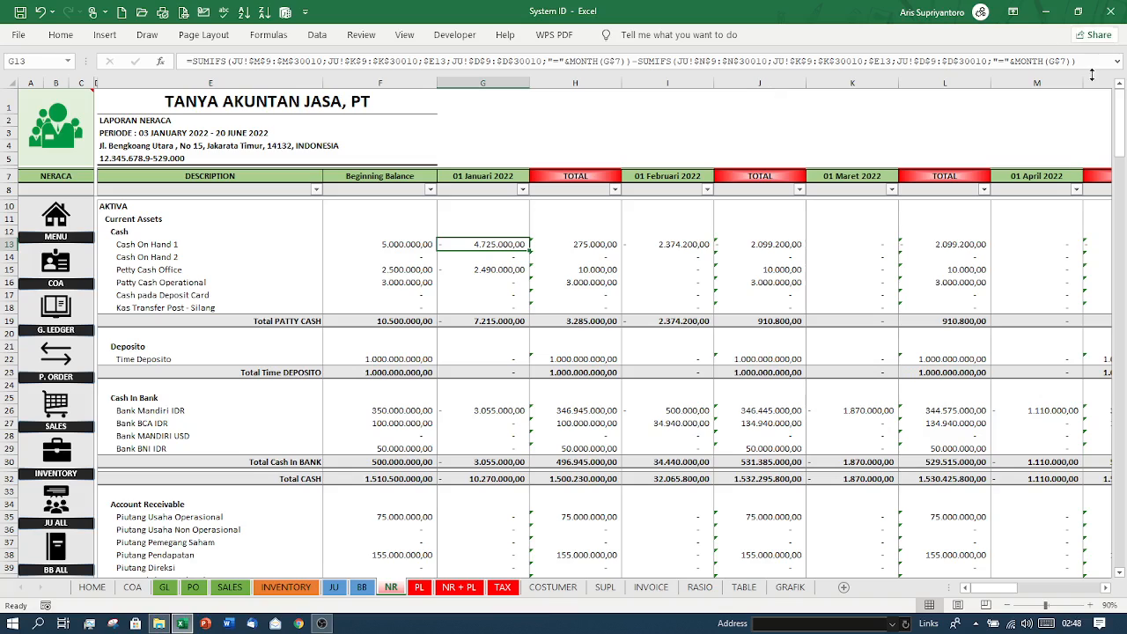
pyautogui.click(1088, 63)
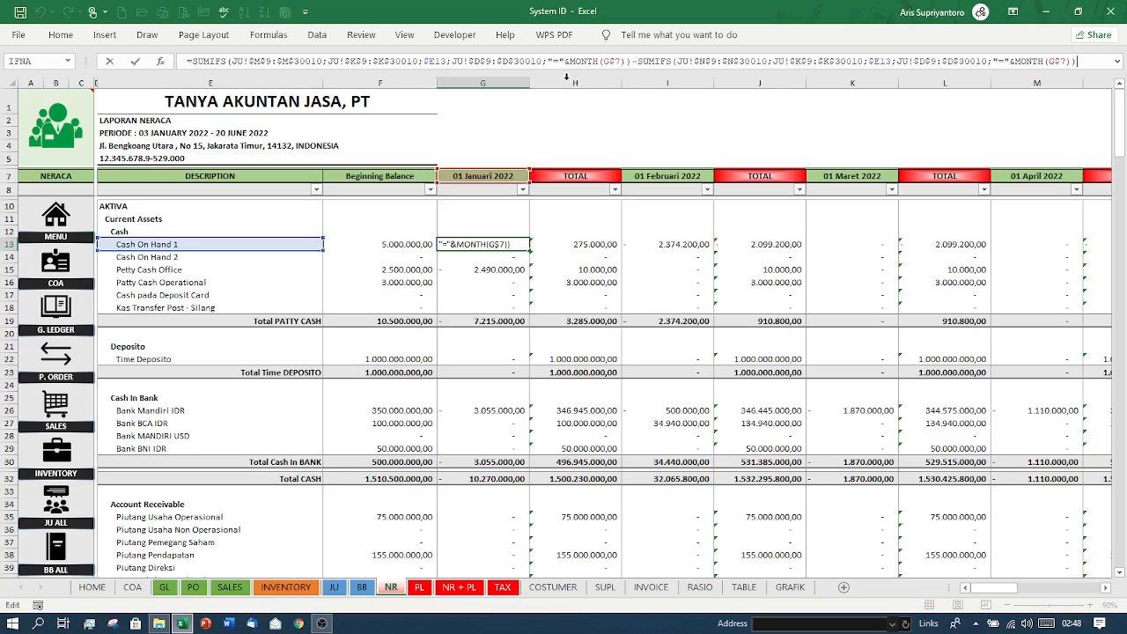
pyautogui.press('Return')
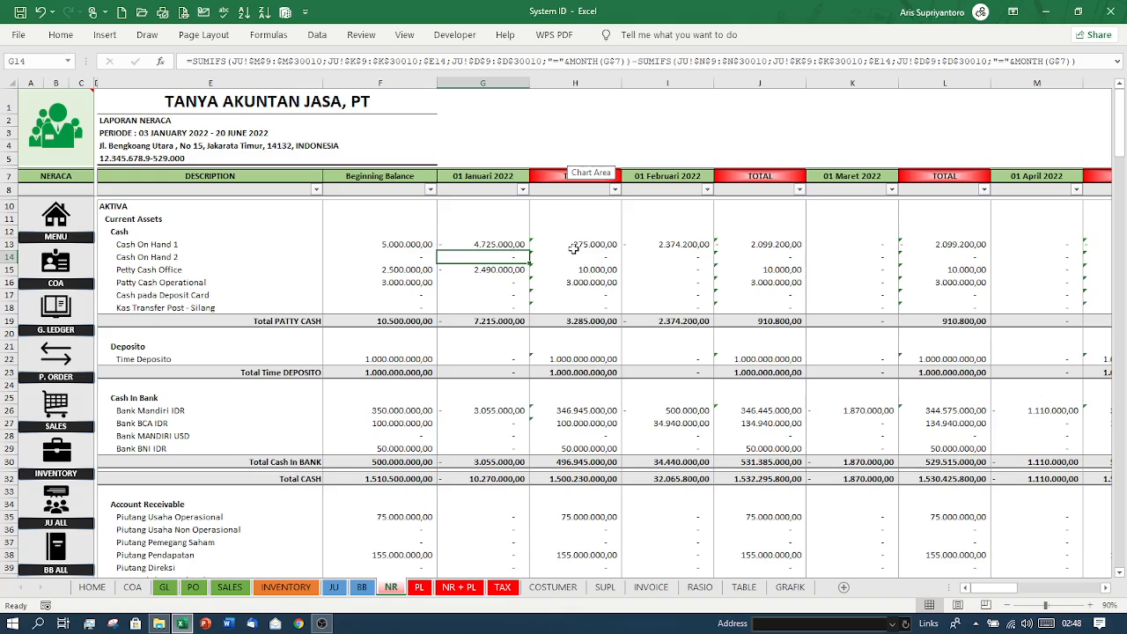
# Review the Cash On Hand 2 row across the monthly columns through December 2022 and return to its description
pyautogui.press('Right')
pyautogui.press('Right')
pyautogui.press('Right')
pyautogui.press('Right')
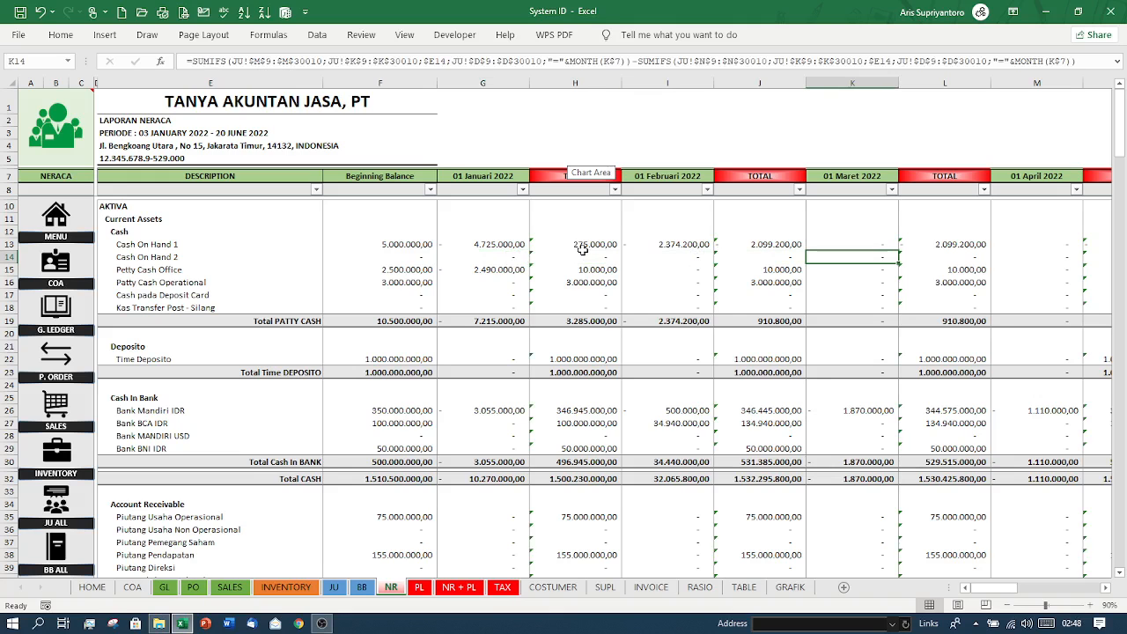
pyautogui.press('Right')
pyautogui.press('Right')
pyautogui.press('Right')
pyautogui.press('Right')
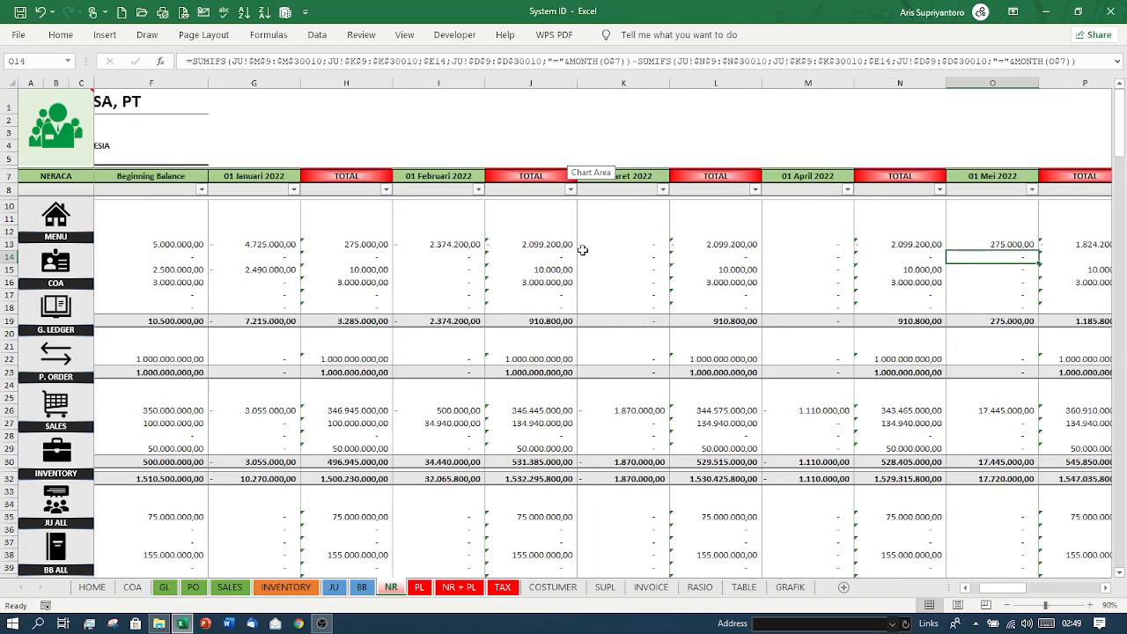
pyautogui.press('Right')
pyautogui.press('Right')
pyautogui.press('Right')
pyautogui.press('Right')
pyautogui.press('Right')
pyautogui.press('Right')
pyautogui.press('Right')
pyautogui.press('Right')
pyautogui.press('Right')
pyautogui.press('Right')
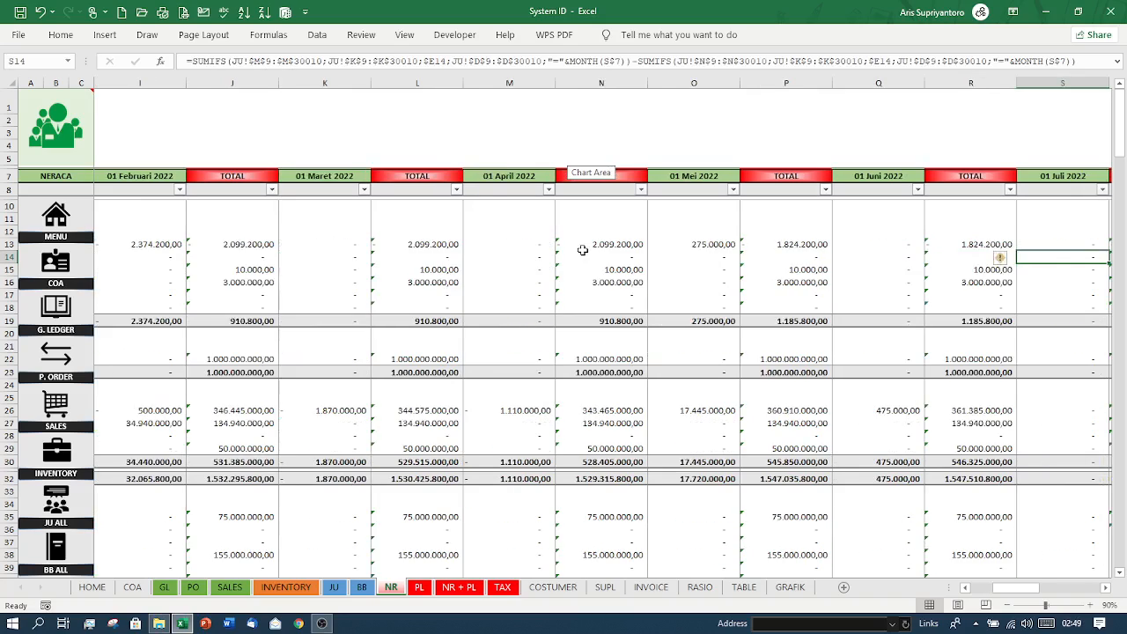
pyautogui.press('Right')
pyautogui.press('Right')
pyautogui.press('Right')
pyautogui.press('Right')
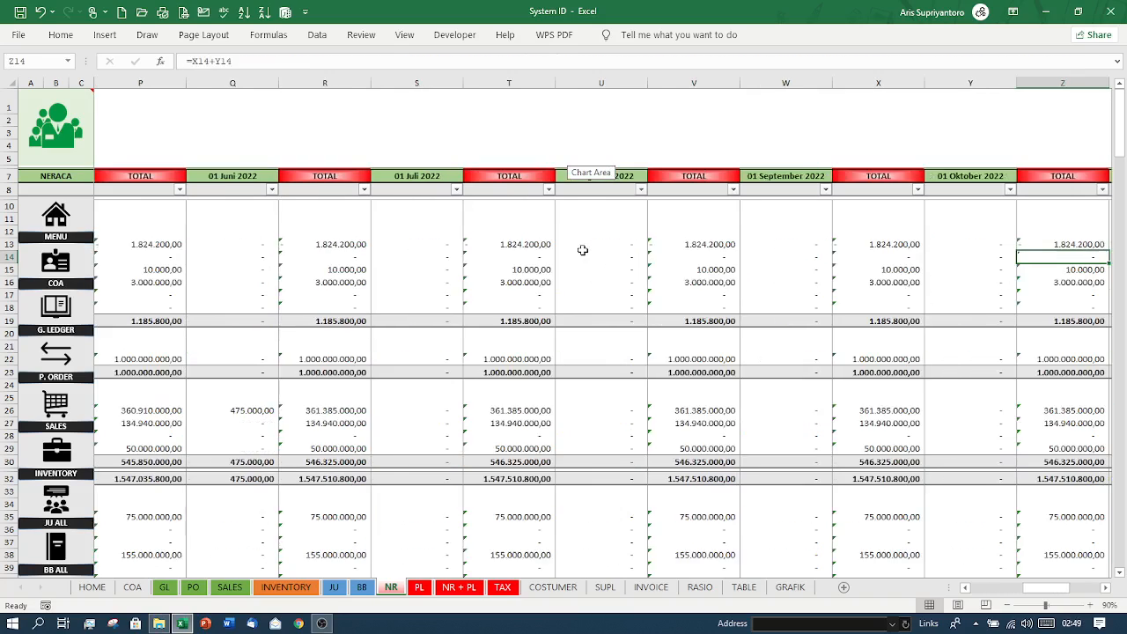
pyautogui.press('Left')
pyautogui.press('Left')
pyautogui.press('Left')
pyautogui.press('Left')
pyautogui.press('Left')
pyautogui.press('Left')
pyautogui.press('Left')
pyautogui.press('Left')
pyautogui.press('Left')
pyautogui.press('Left')
pyautogui.press('Left')
pyautogui.press('Left')
pyautogui.press('Left')
pyautogui.press('Left')
pyautogui.press('Left')
pyautogui.press('Left')
pyautogui.press('Left')
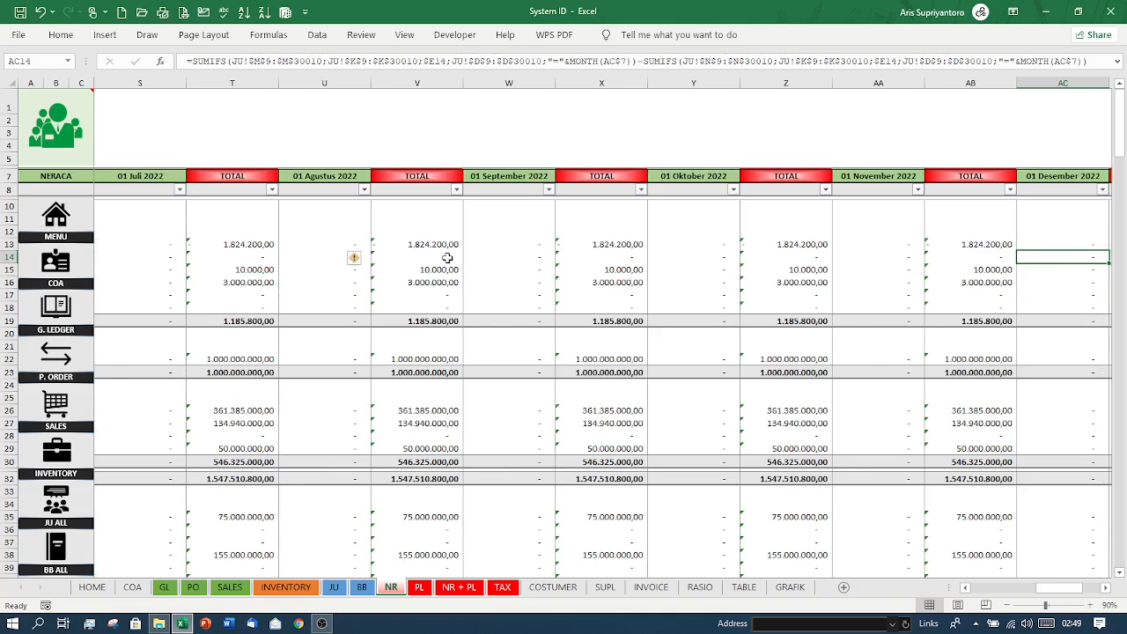
pyautogui.press('Left')
pyautogui.press('Left')
pyautogui.press('Left')
pyautogui.press('Left')
pyautogui.press('Left')
pyautogui.press('Left')
pyautogui.press('Left')
pyautogui.press('Left')
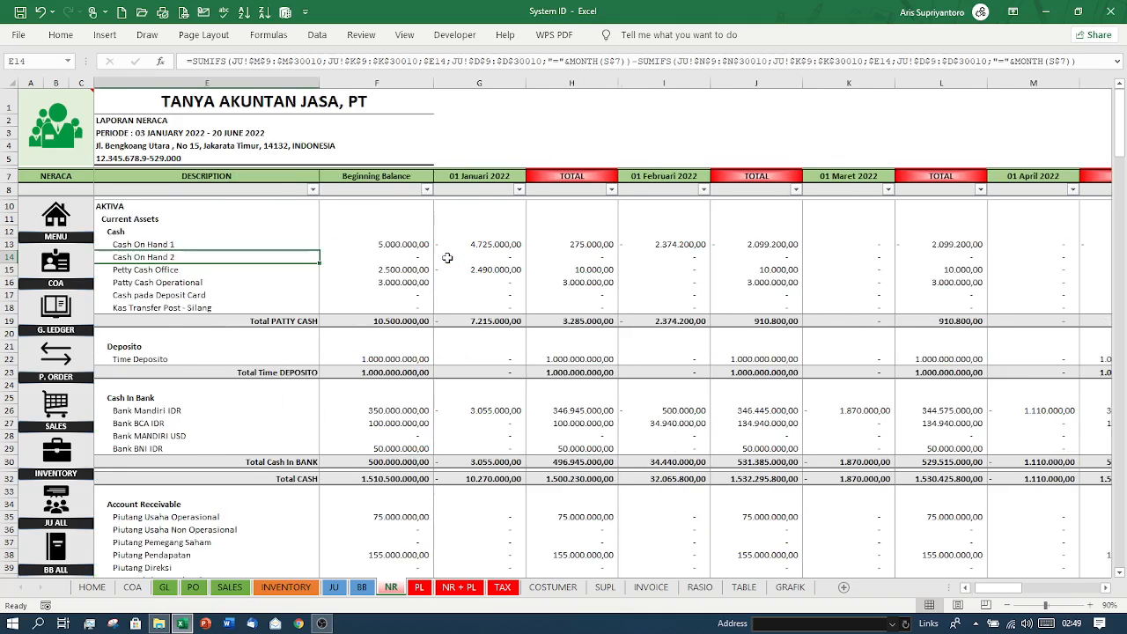
# Select the Cash group's descriptions in E12:E18, from the Cash heading through Kas Transfer Post - Silang
pyautogui.press('Up')
pyautogui.press('Right')
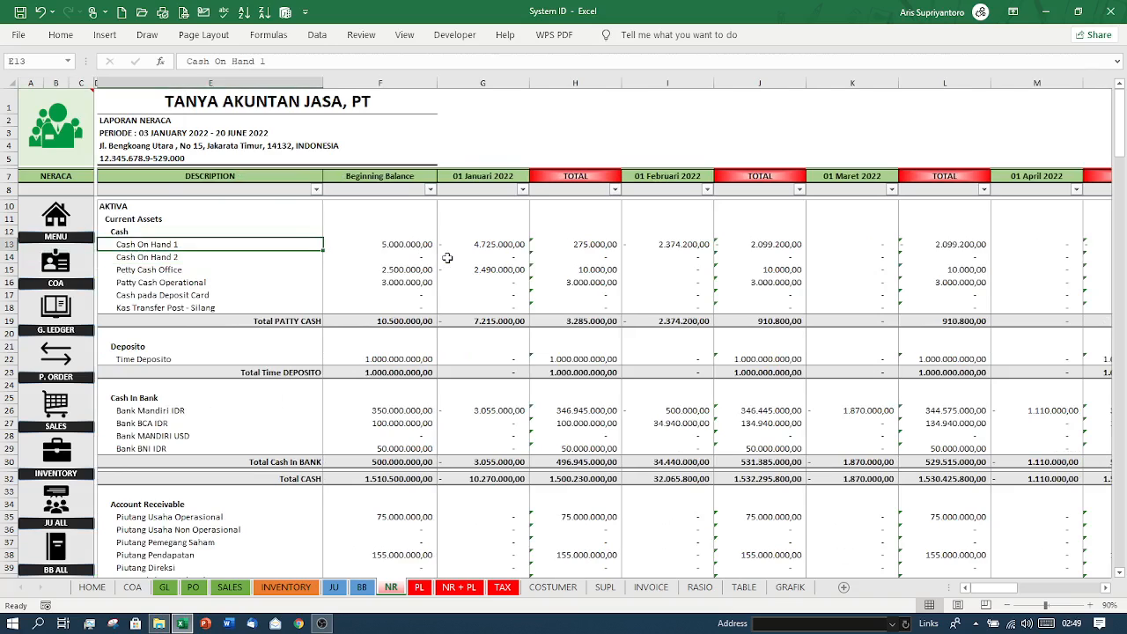
pyautogui.press('Up')
pyautogui.hotkey('shift', 'Down')
pyautogui.hotkey('shift', 'Down')
pyautogui.hotkey('shift', 'Down')
pyautogui.hotkey('shift', 'Down')
pyautogui.hotkey('shift', 'Down')
pyautogui.hotkey('shift', 'Down')
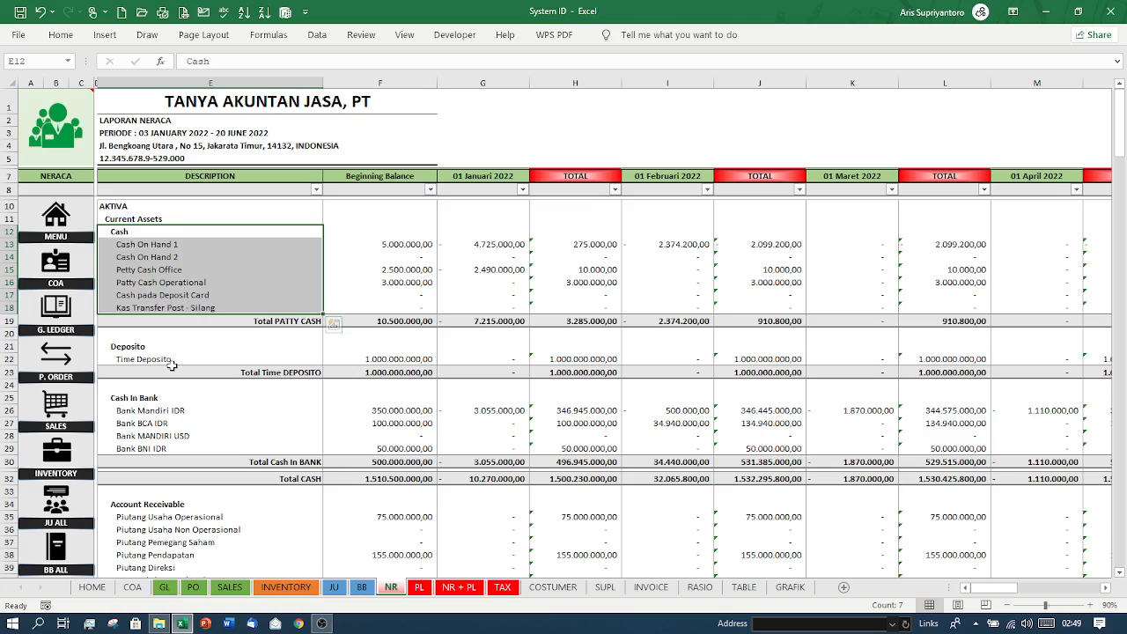
# Check the deposit, bank and receivable groups down to the Total CASH and Total ACCOUNTS RECEIVABLE rows
pyautogui.scroll(-3, 173, 364)
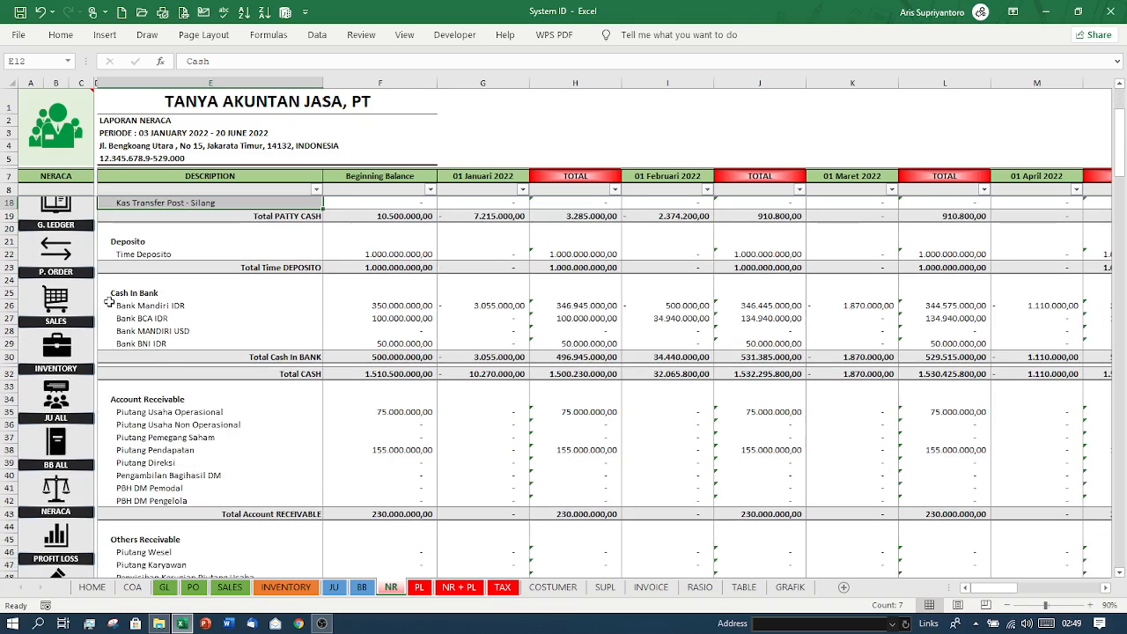
pyautogui.click(123, 373)
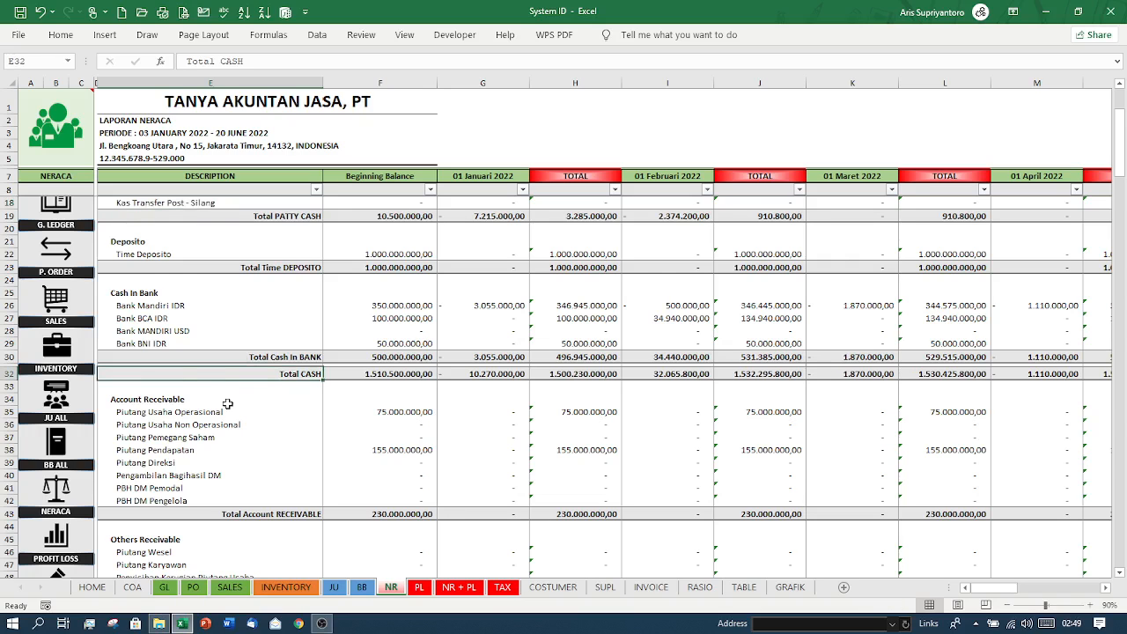
pyautogui.scroll(-2, 227, 404)
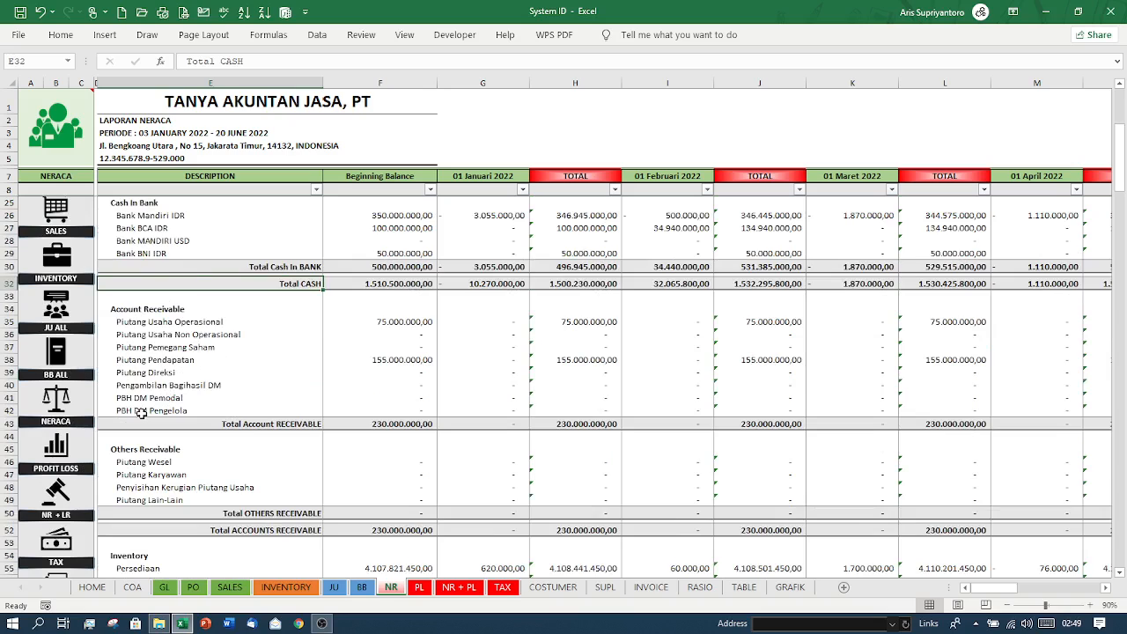
pyautogui.scroll(-2, 141, 413)
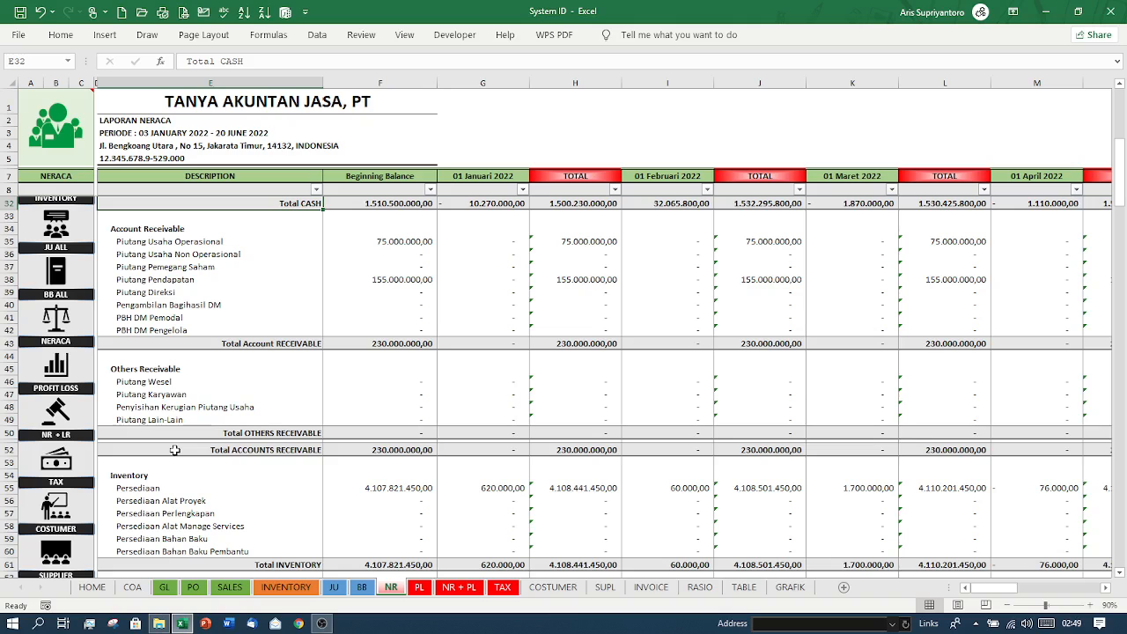
pyautogui.click(175, 450)
# Look through the inventory, in-process and other inventory accounts down to the overall Total INVENTORY row
pyautogui.scroll(-4, 175, 450)
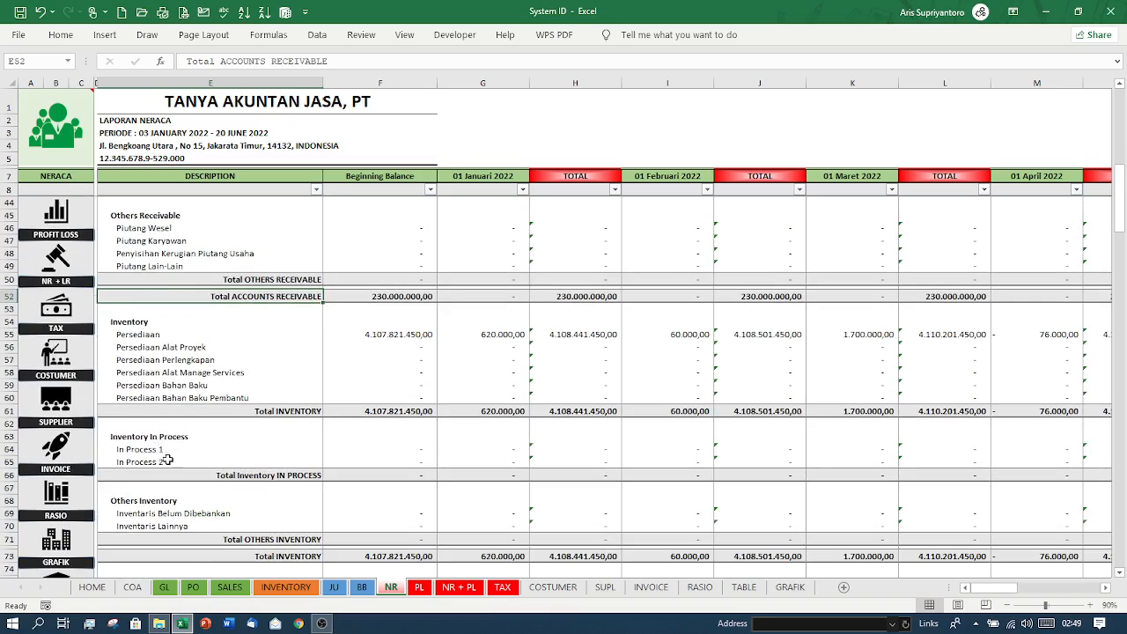
pyautogui.scroll(-3, 181, 527)
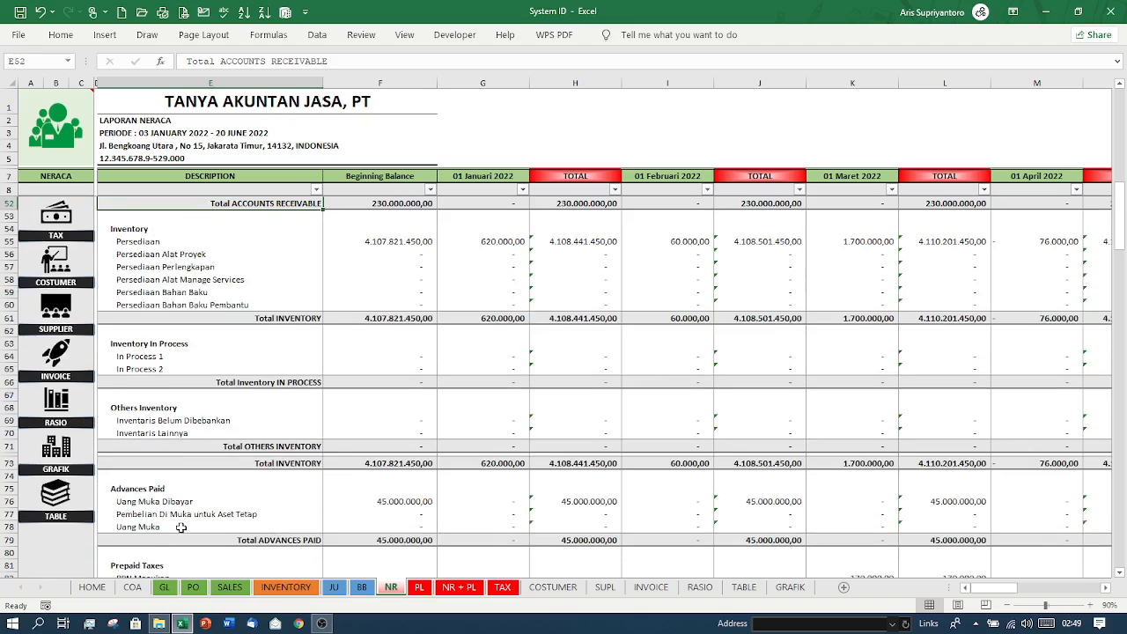
pyautogui.click(186, 465)
# Examine the advances paid, prepaid taxes and prepaid expenses accounts, including the Total PREPAID and Total CURRENT ASSET rows
pyautogui.scroll(-3, 186, 466)
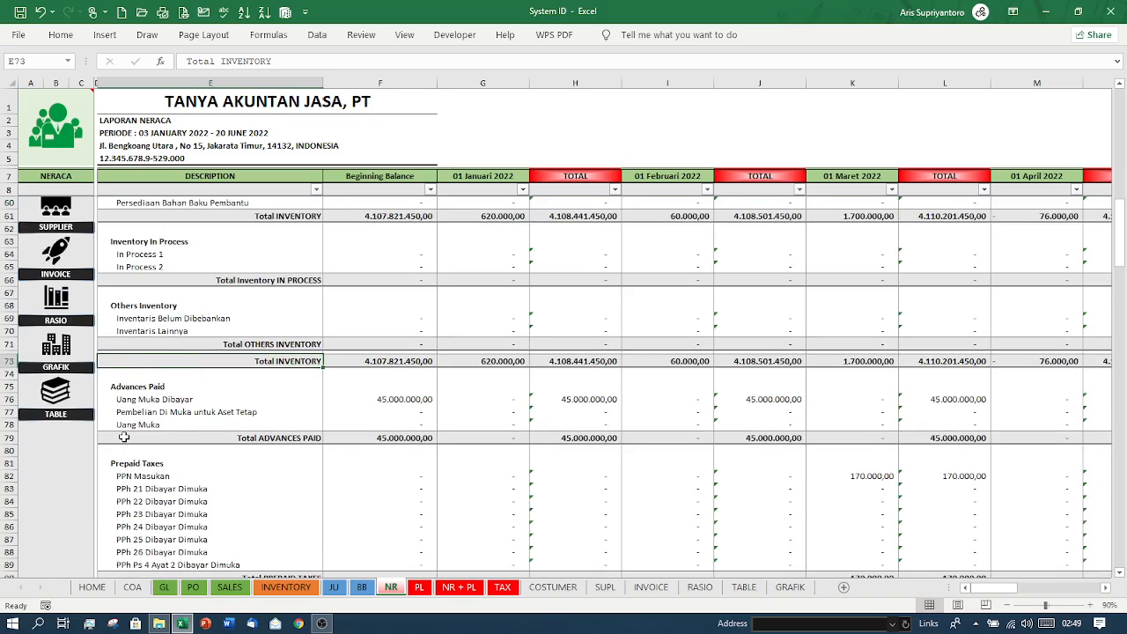
pyautogui.scroll(-3, 124, 436)
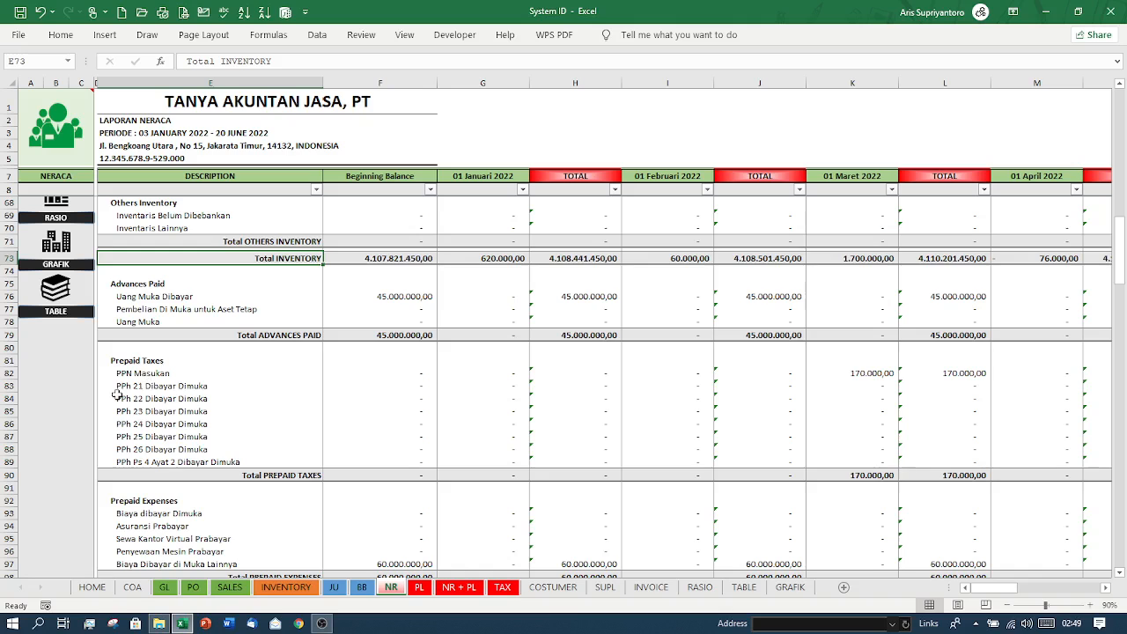
pyautogui.scroll(-3, 117, 394)
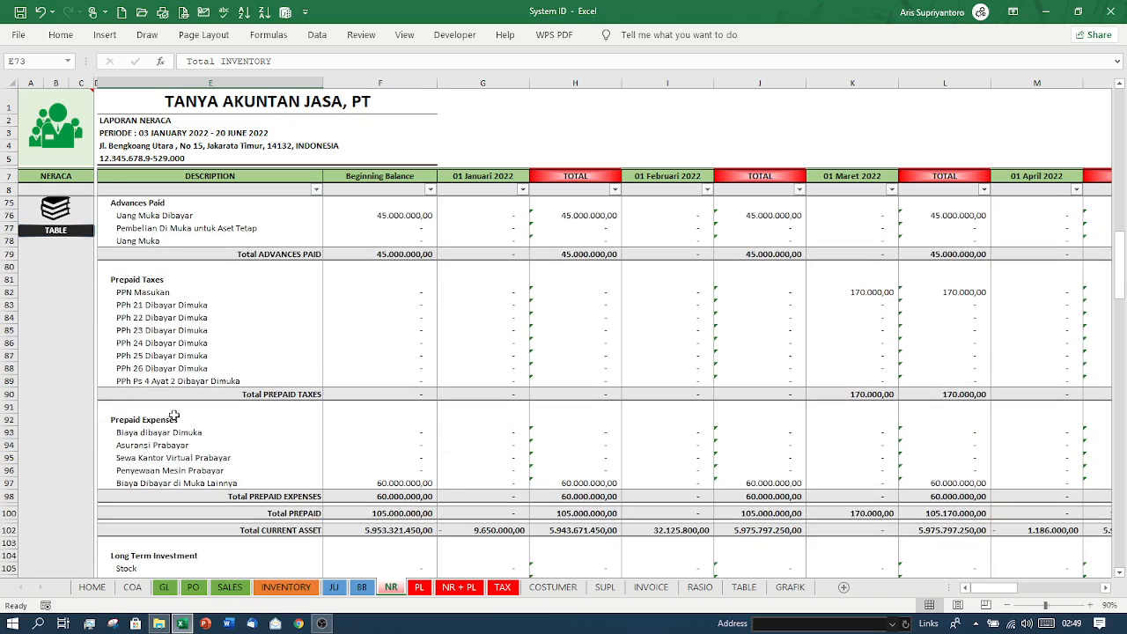
pyautogui.click(212, 511)
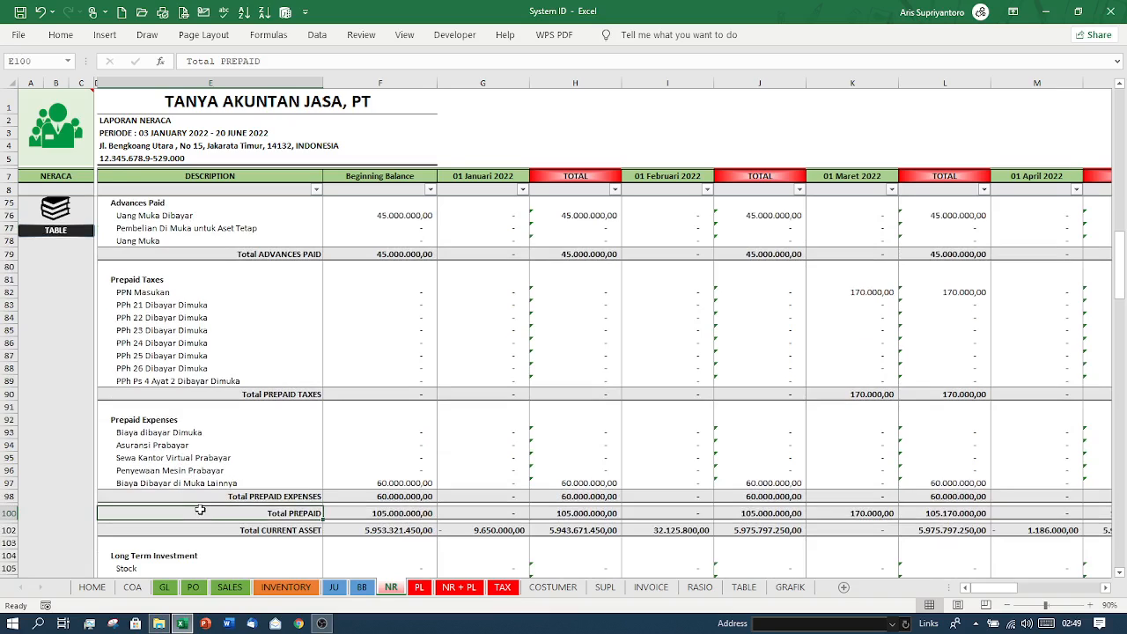
pyautogui.click(189, 529)
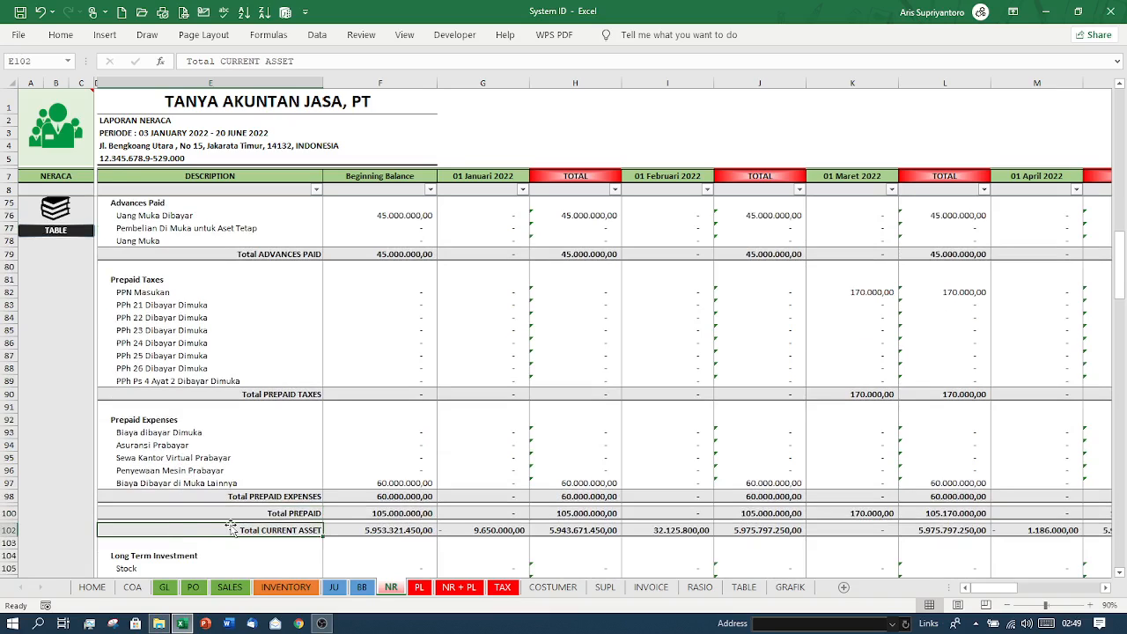
pyautogui.scroll(-3, 231, 528)
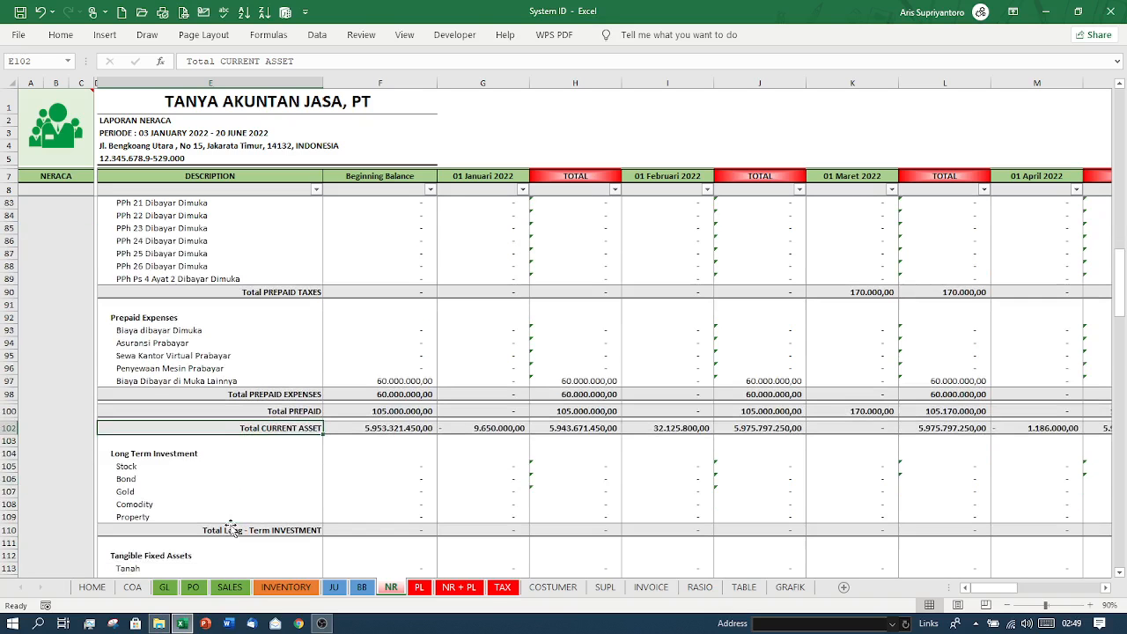
# Examine the Long Term Investment accounts below Total CURRENT ASSET, ending on the Total Long - Term INVESTMENT row
pyautogui.scroll(-2, 247, 458)
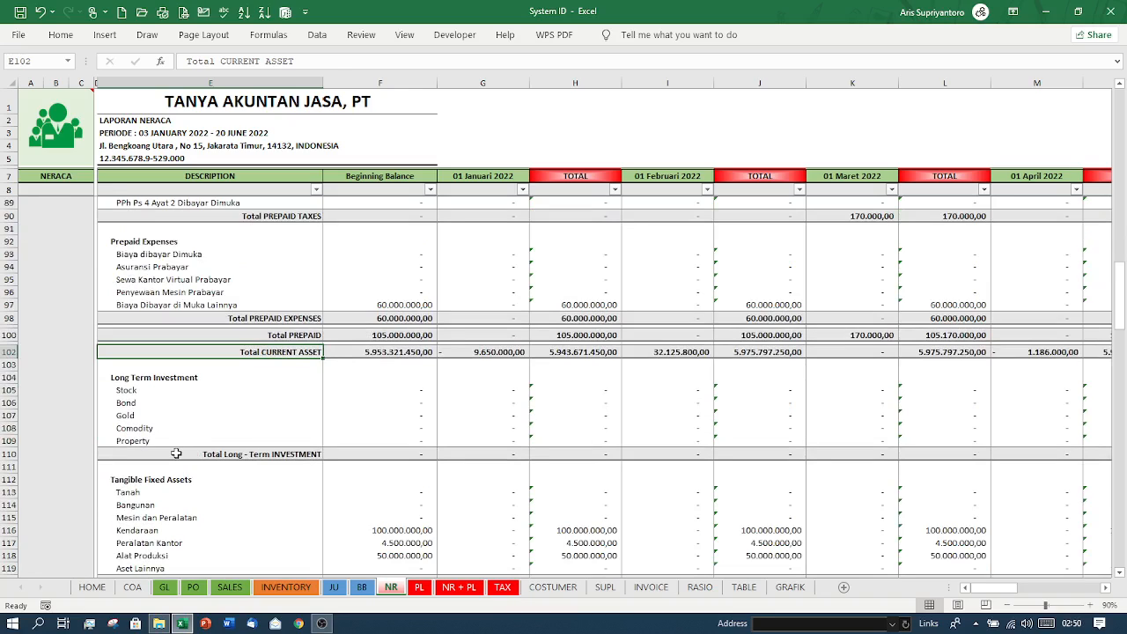
pyautogui.click(176, 453)
pyautogui.click(175, 353)
pyautogui.click(149, 463)
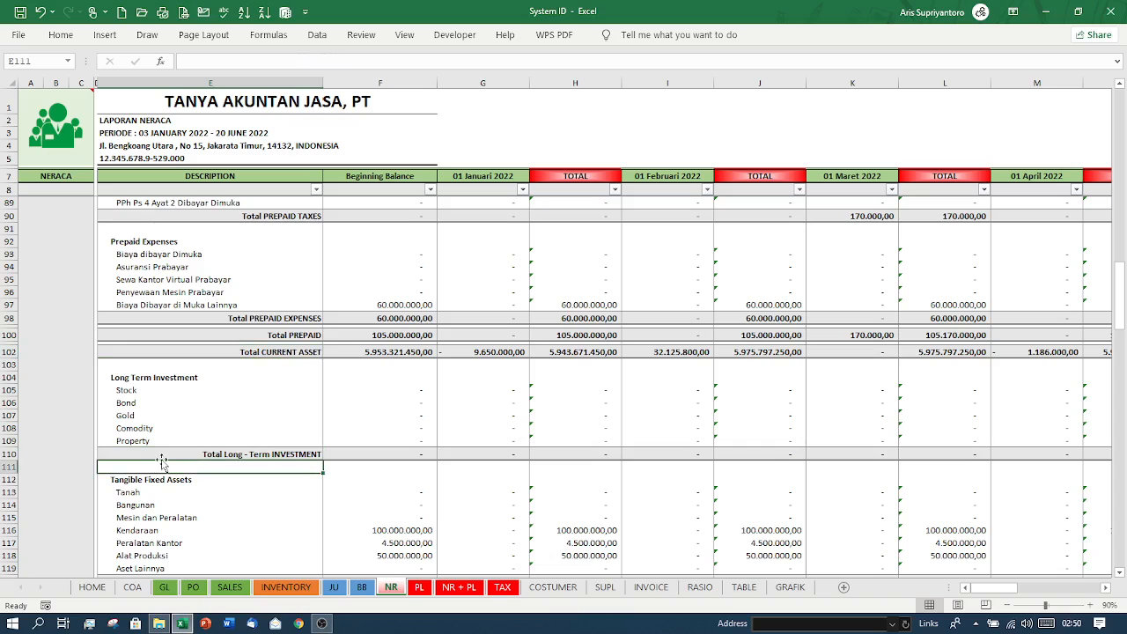
pyautogui.click(147, 451)
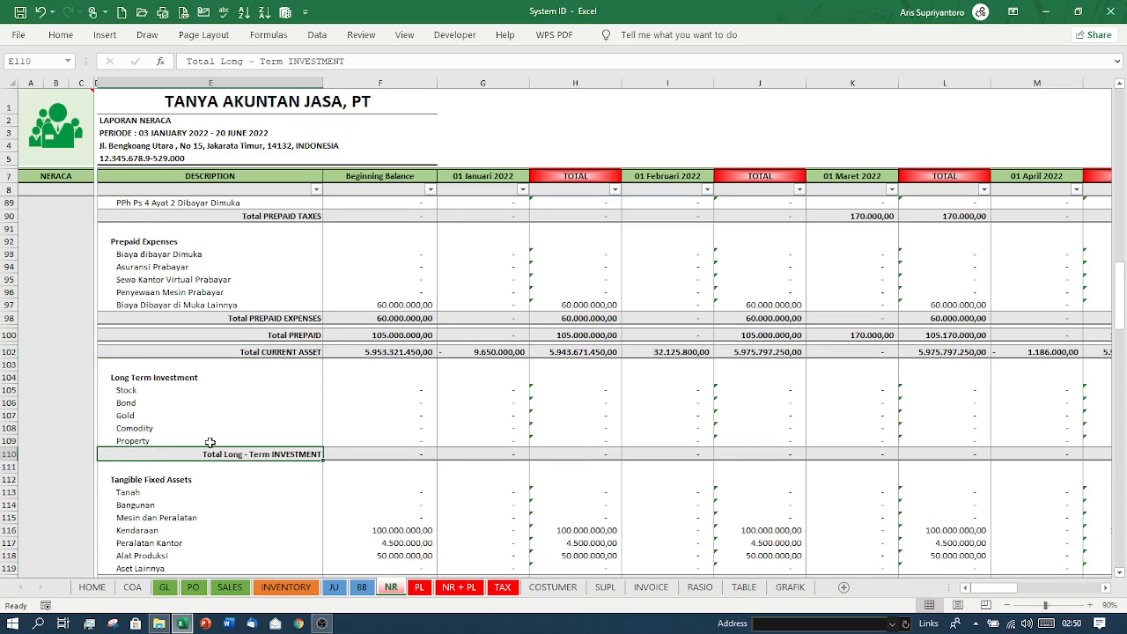
# Look through the tangible fixed assets, accumulated depreciation and intangible asset accounts with their total rows, down to Others Assets
pyautogui.scroll(-2, 210, 442)
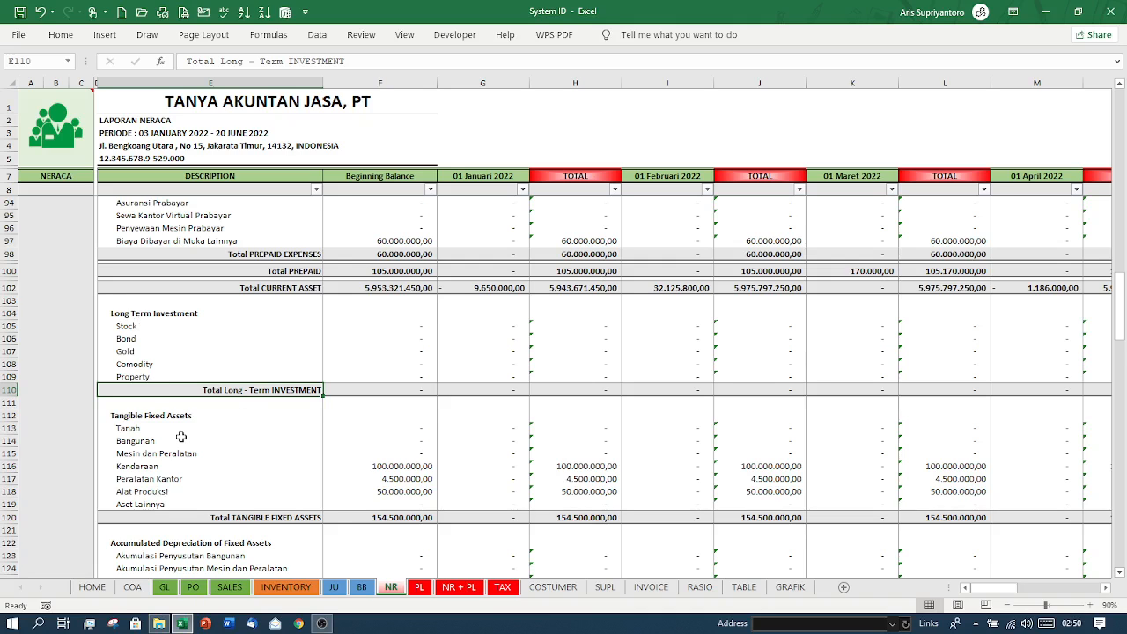
pyautogui.scroll(-3, 181, 437)
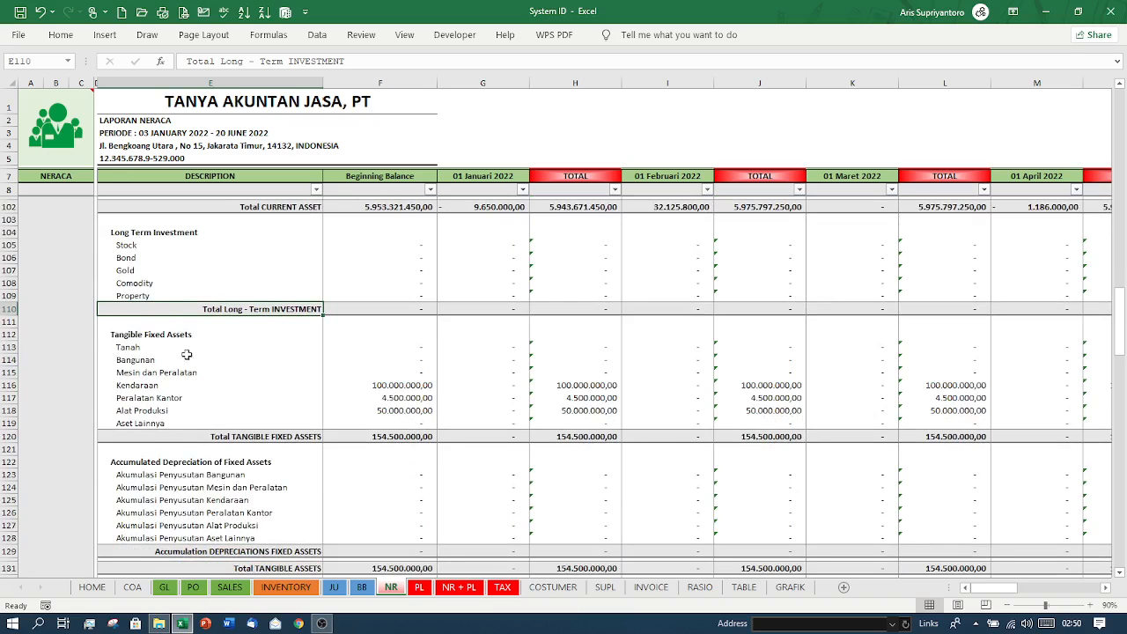
pyautogui.scroll(-2, 186, 354)
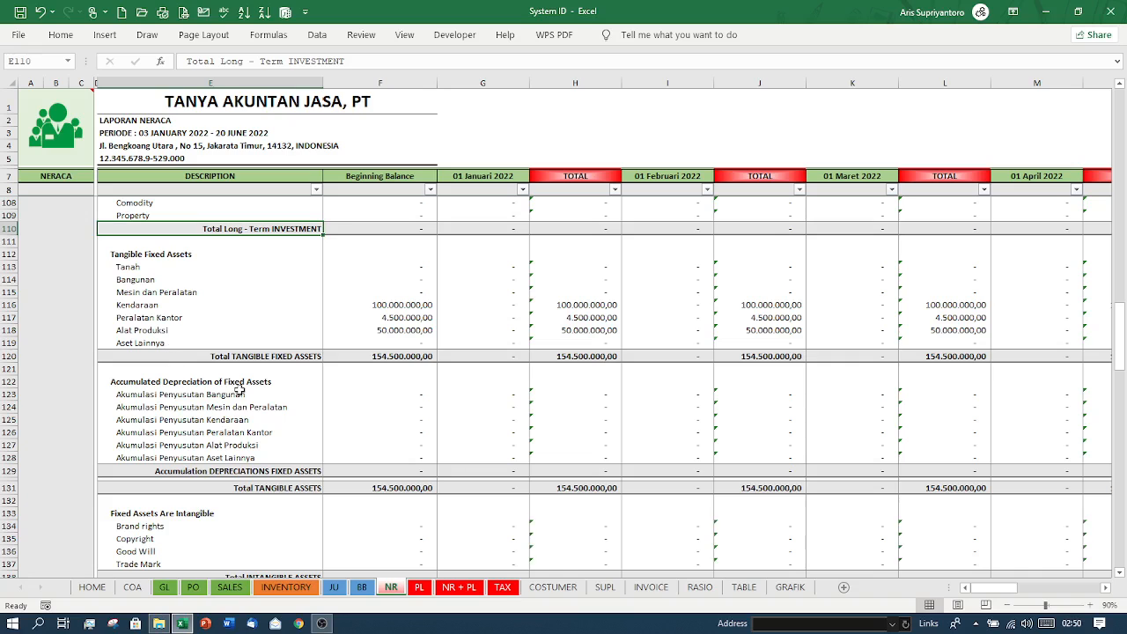
pyautogui.scroll(-1, 208, 400)
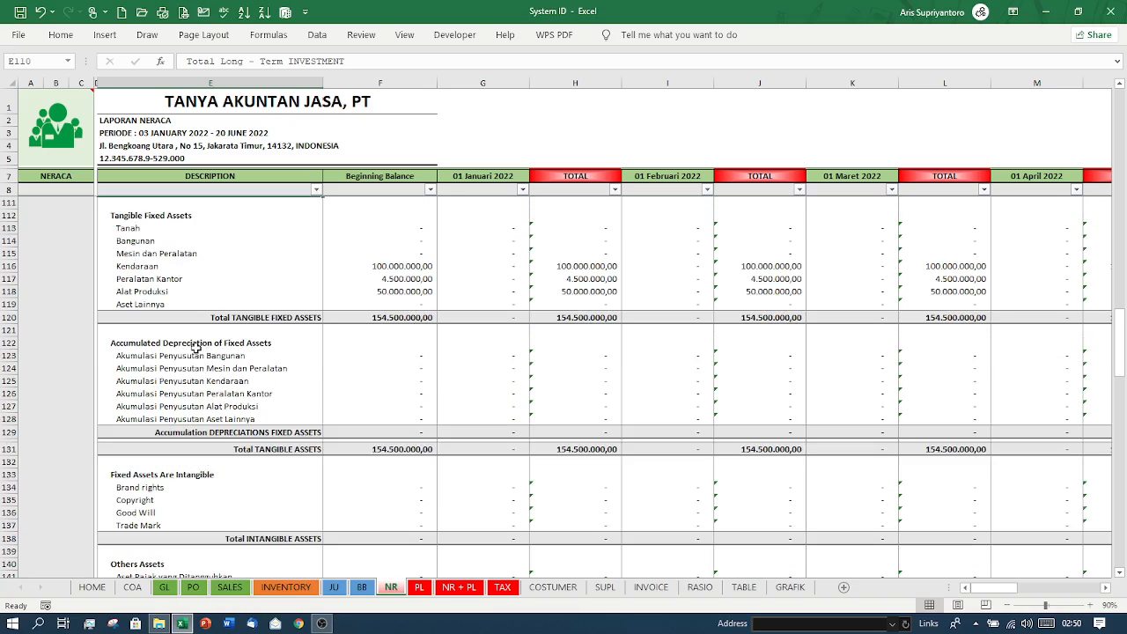
pyautogui.scroll(-1, 195, 348)
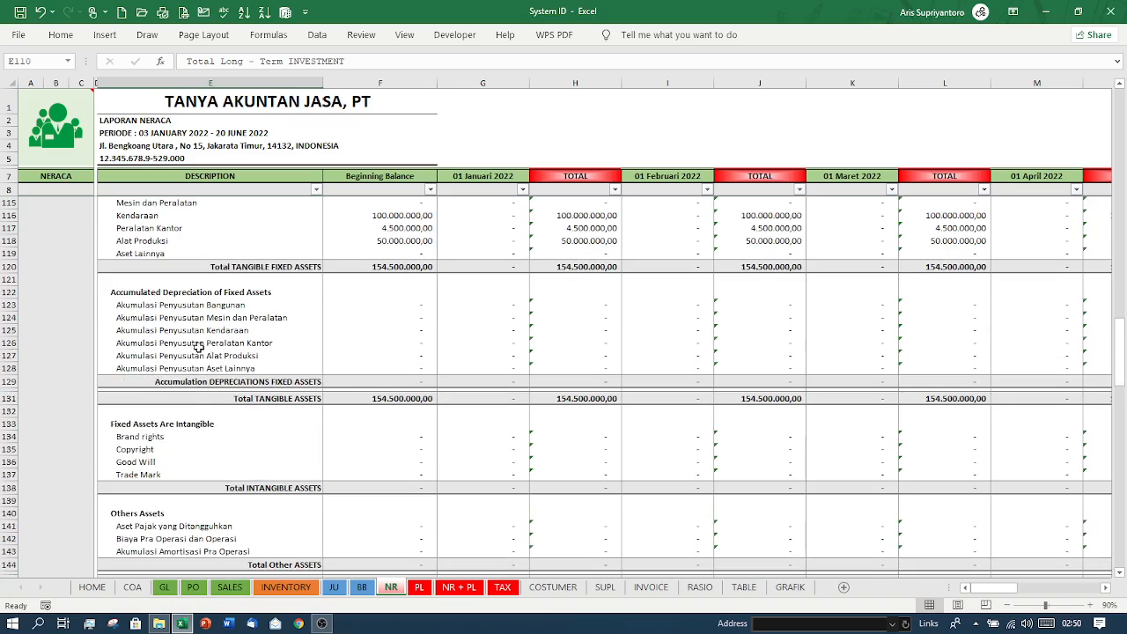
# Review the fixed-asset sections of the balance sheet, from Total TANGIBLE ASSETS and Total INTANGIBLE ASSETS down to TOTAL ASSETS
pyautogui.click(179, 401)
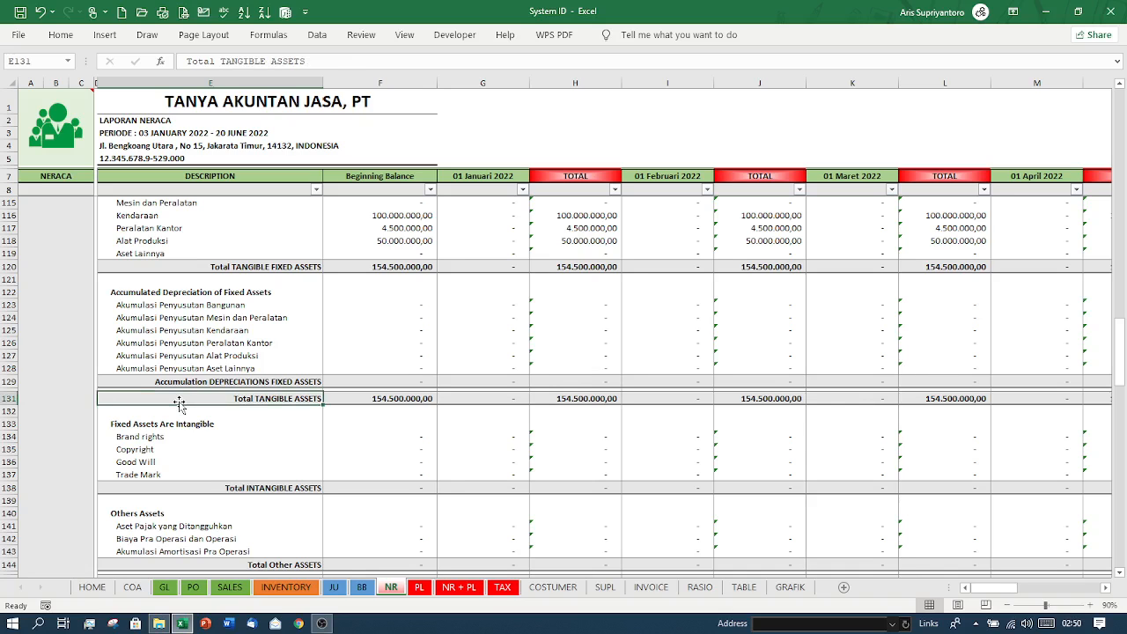
pyautogui.scroll(-2, 179, 404)
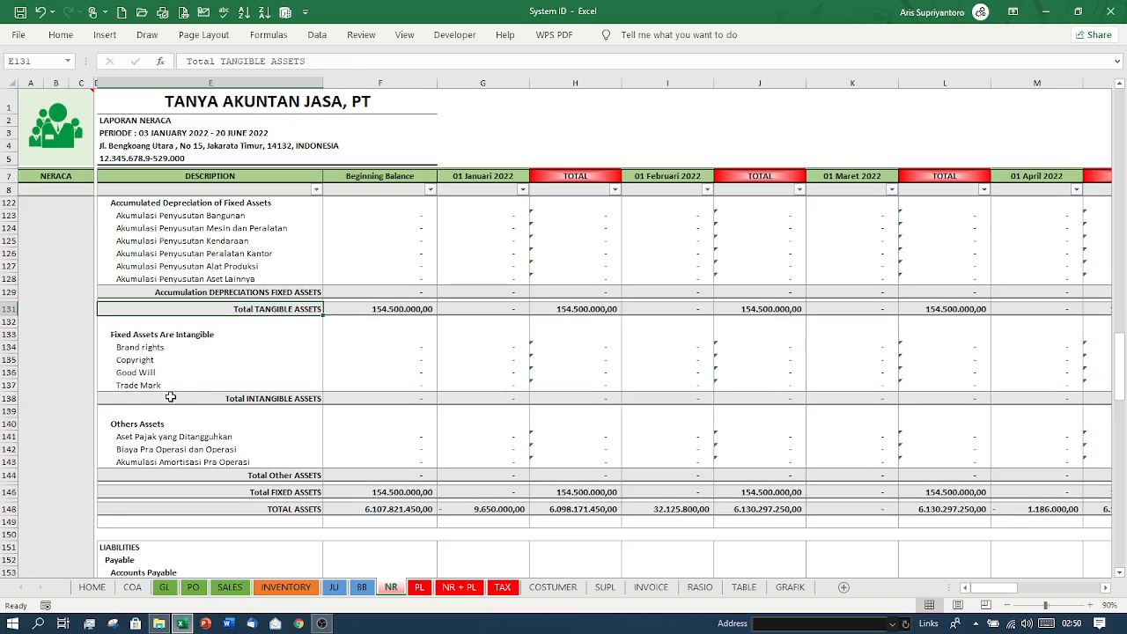
pyautogui.click(170, 398)
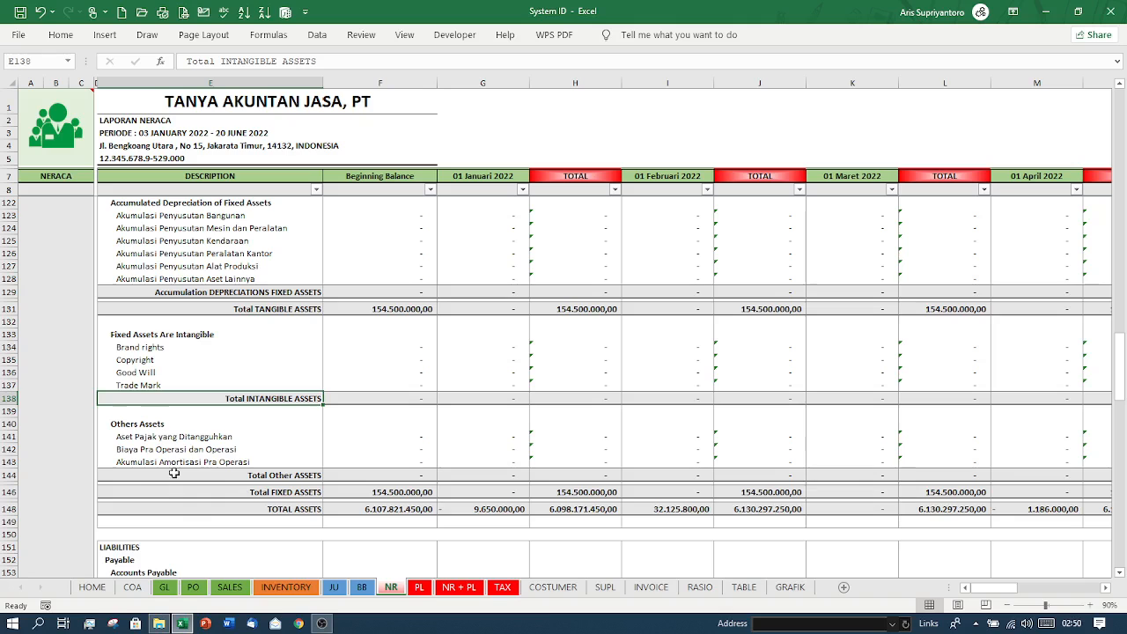
pyautogui.scroll(-2, 196, 514)
pyautogui.scroll(-1, 197, 513)
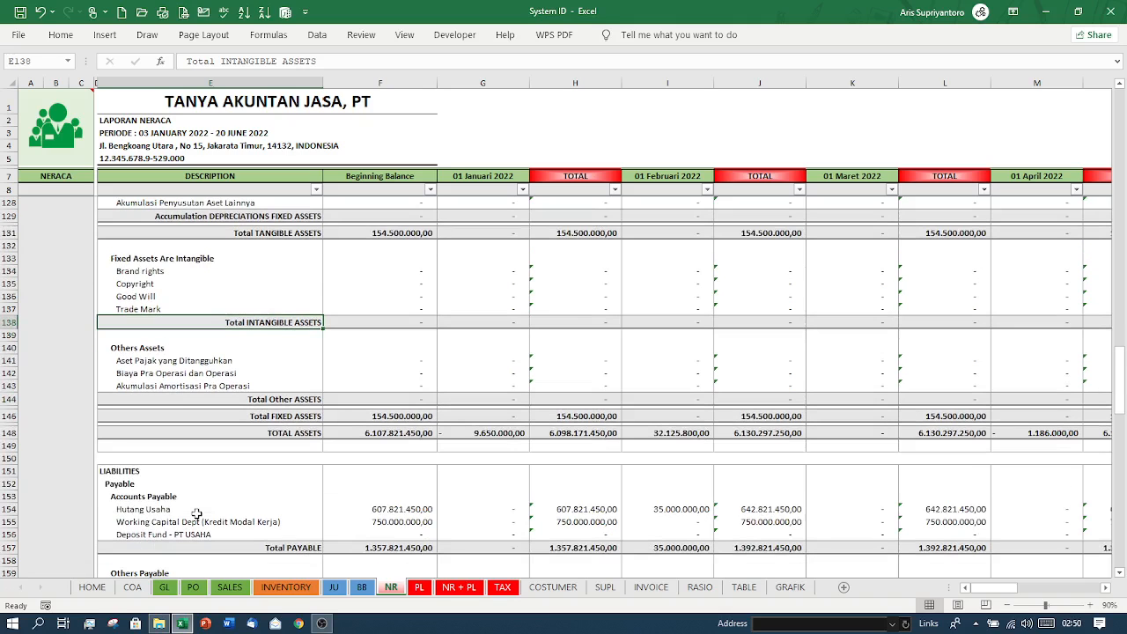
pyautogui.click(191, 435)
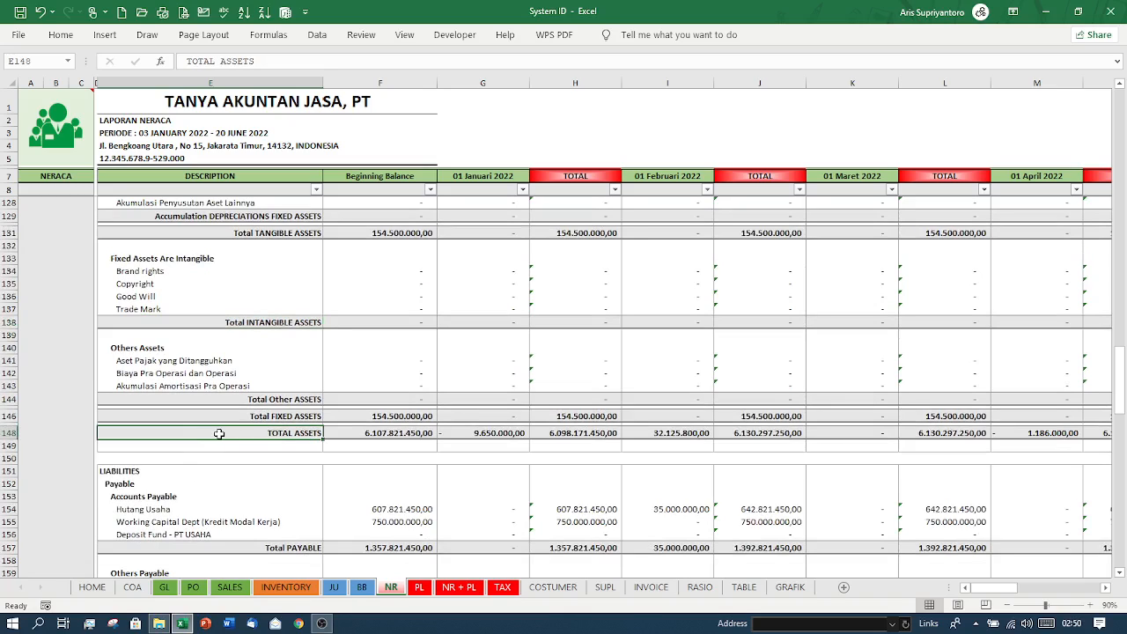
# Review the LIABILITIES section, from Accounts Payable through Others Payable, Taxes Payable and Long Term Debt to Total LIABILITIES
pyautogui.scroll(-7, 218, 433)
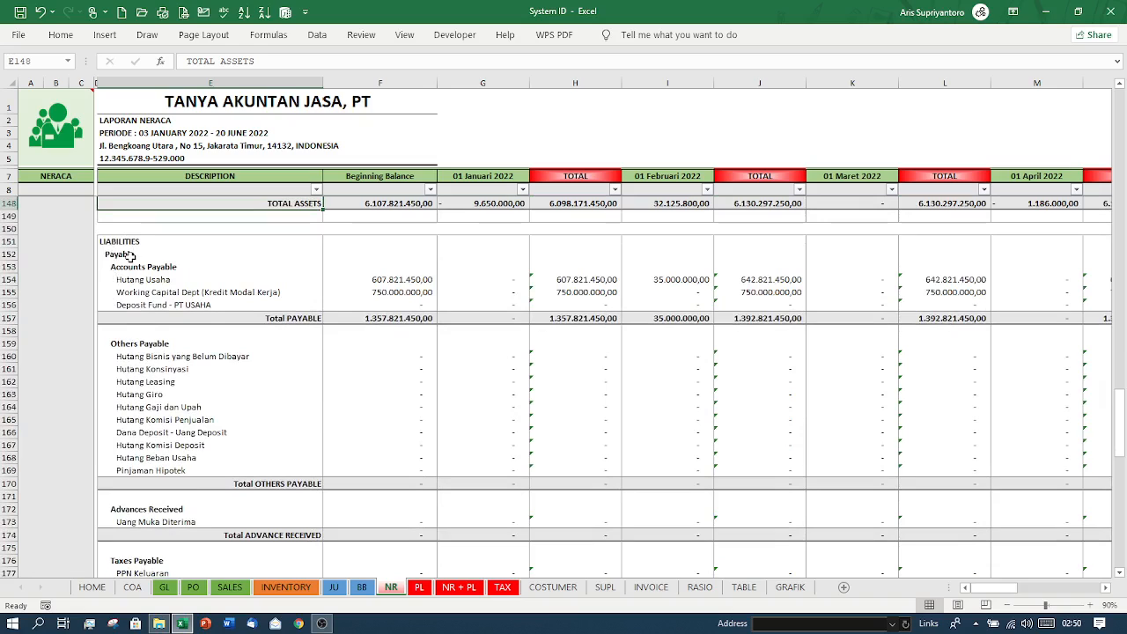
pyautogui.click(201, 319)
pyautogui.scroll(-2, 200, 320)
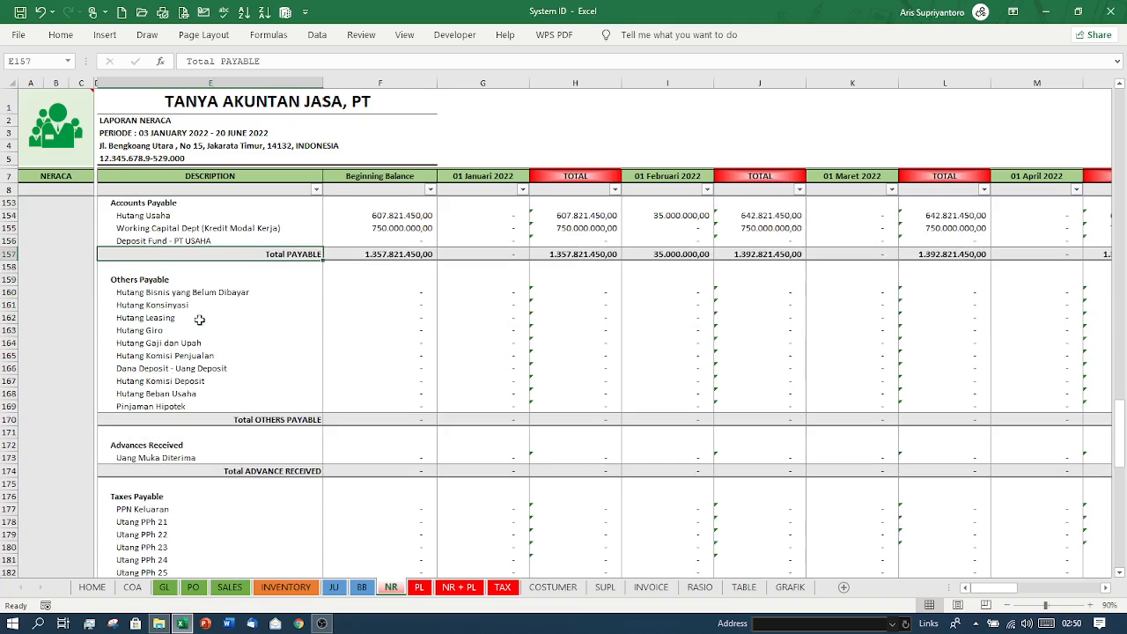
pyautogui.scroll(-2, 174, 384)
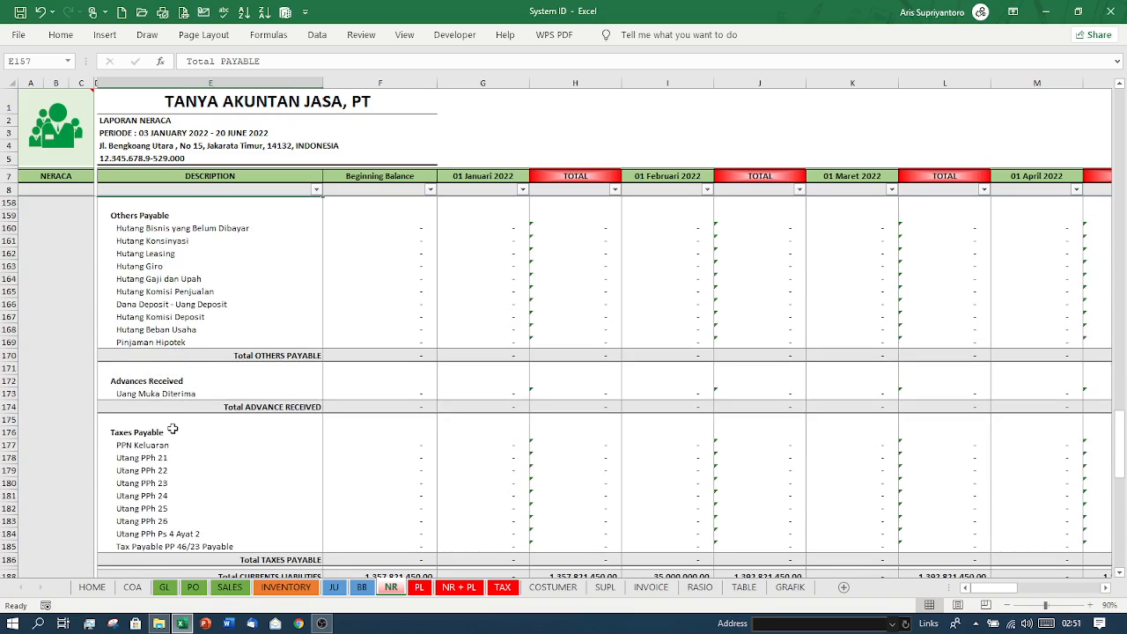
pyautogui.scroll(-3, 173, 429)
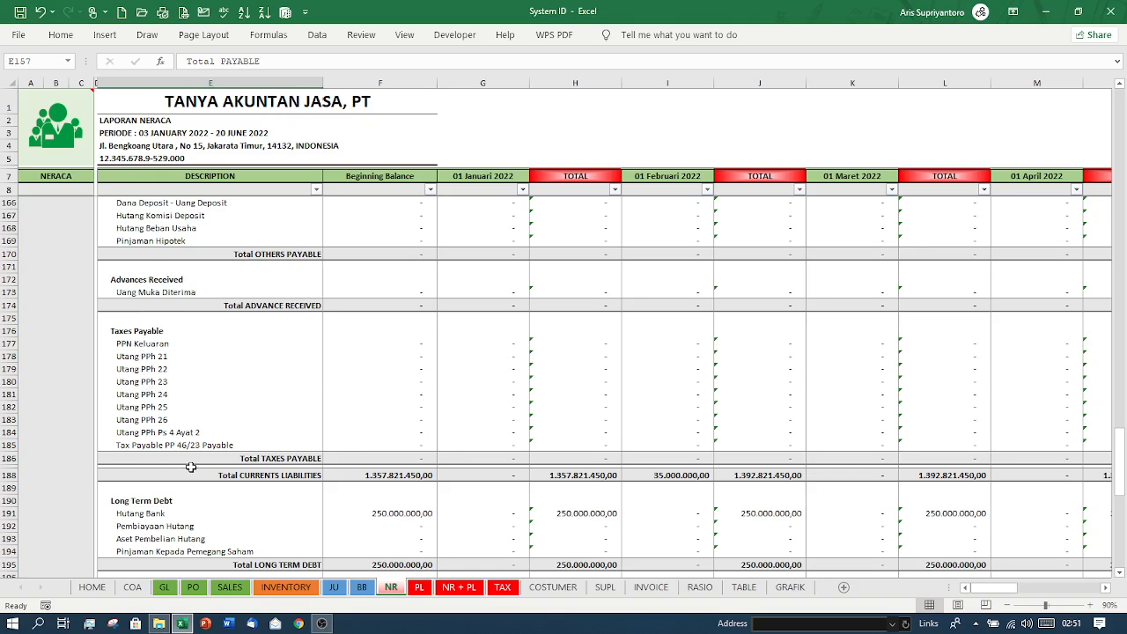
pyautogui.scroll(-3, 190, 467)
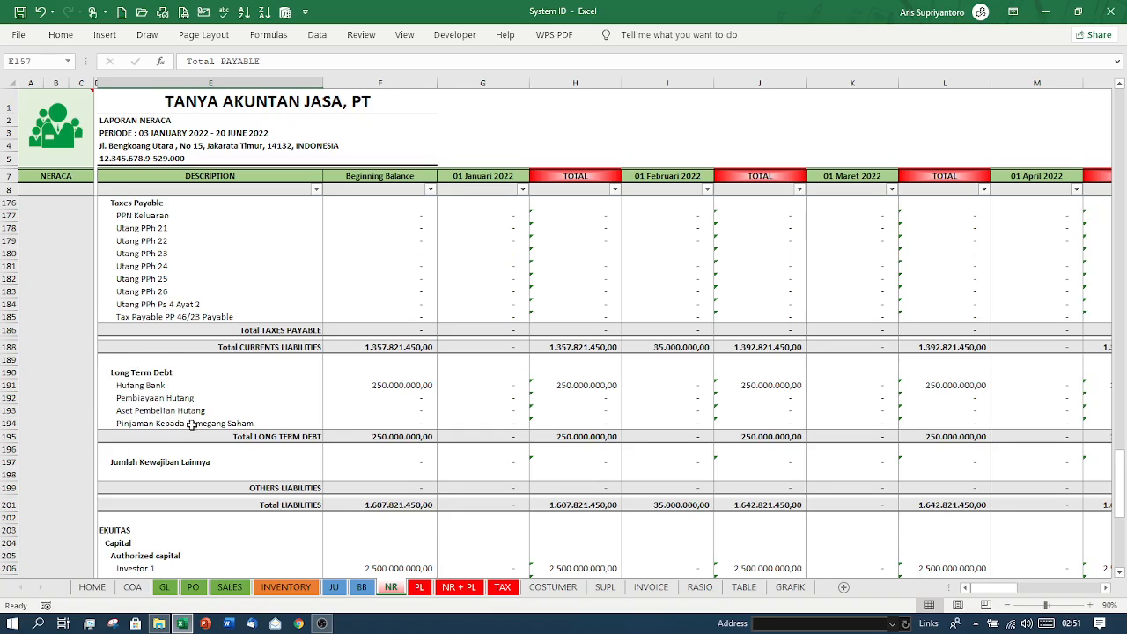
pyautogui.scroll(-1, 157, 462)
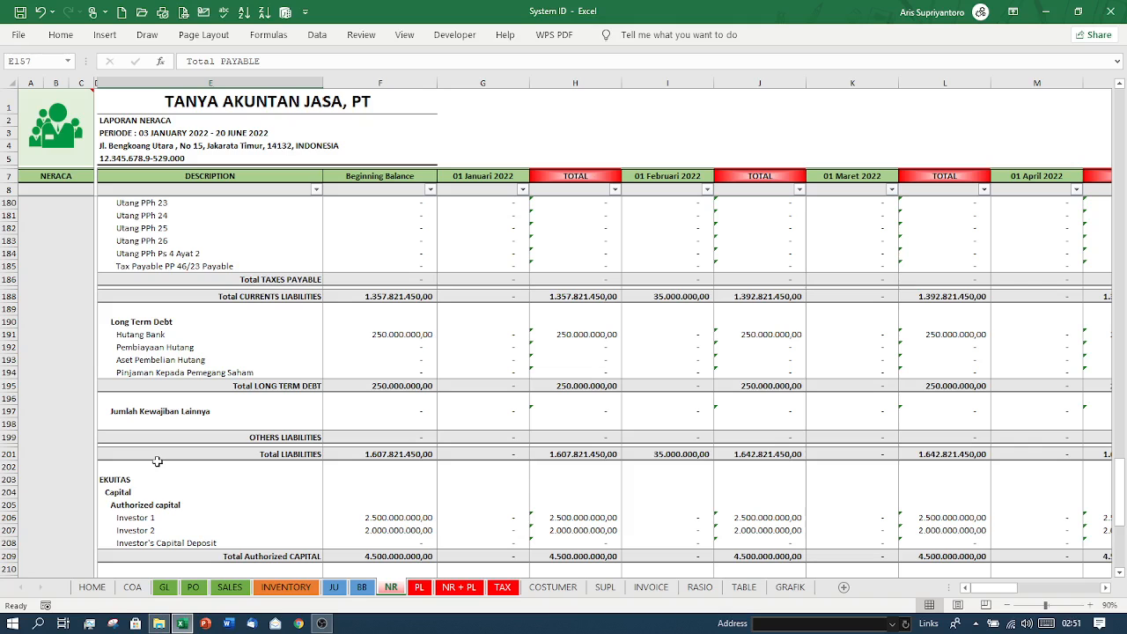
pyautogui.scroll(-1, 156, 462)
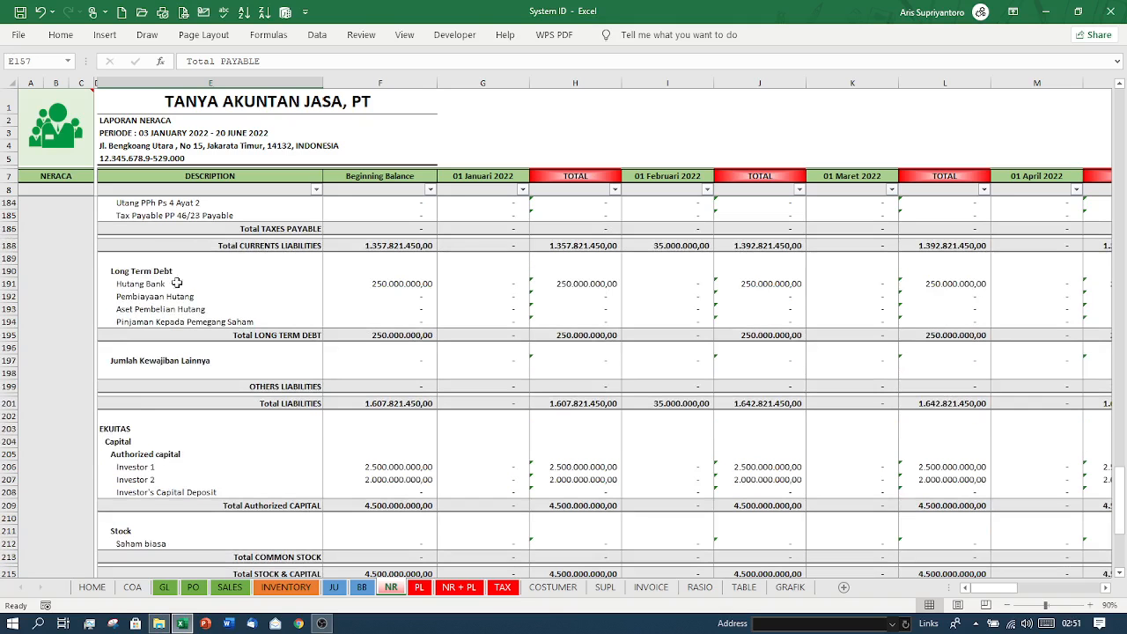
pyautogui.scroll(-1, 165, 414)
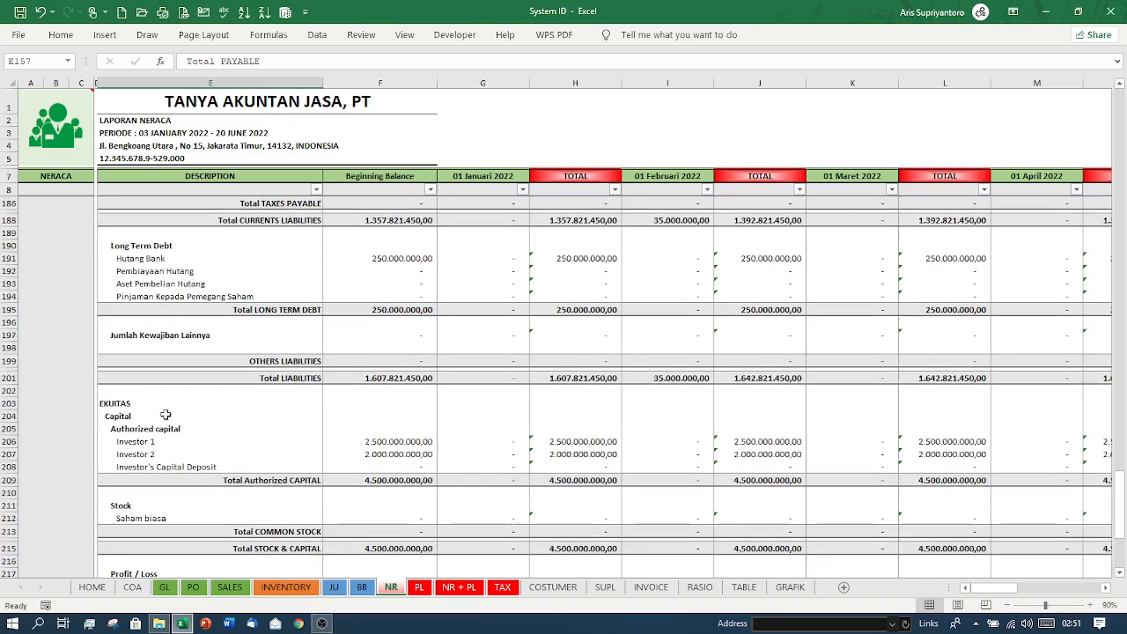
pyautogui.click(180, 365)
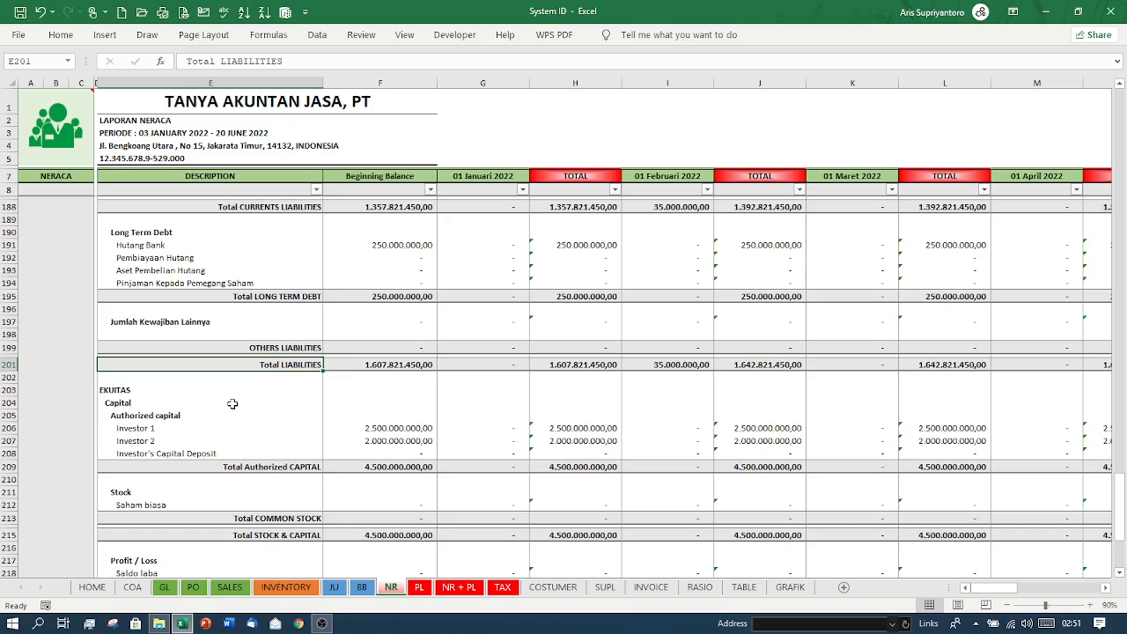
# Examine the Authorized capital lines under EKUITAS: Investor 1, Investor 2 and Investor's Capital Deposit
pyautogui.scroll(-1, 233, 403)
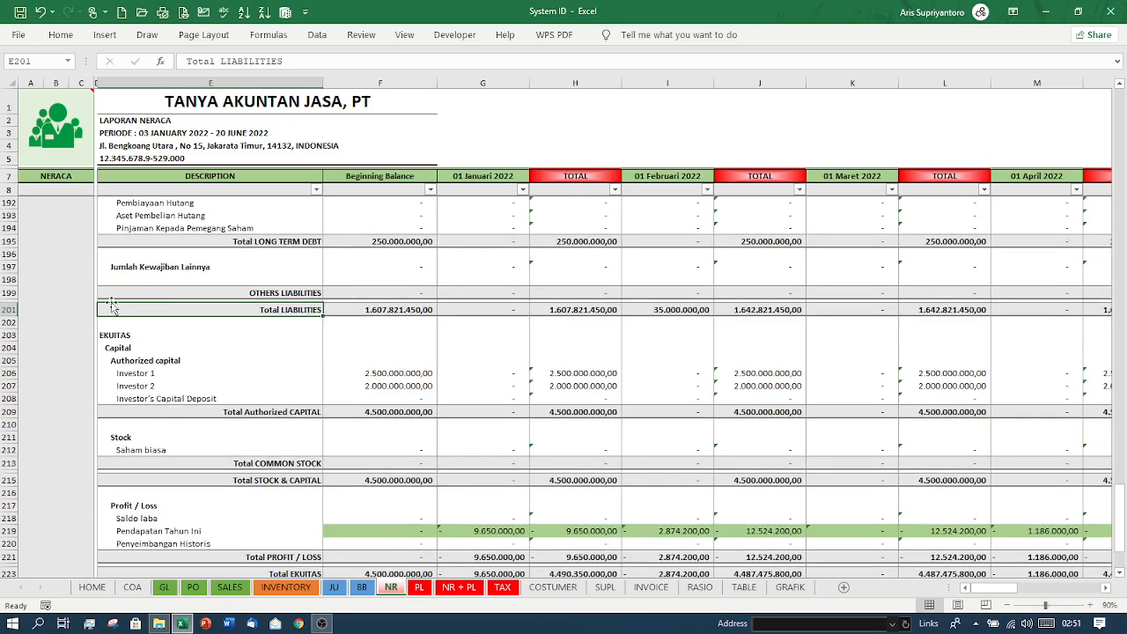
pyautogui.click(128, 349)
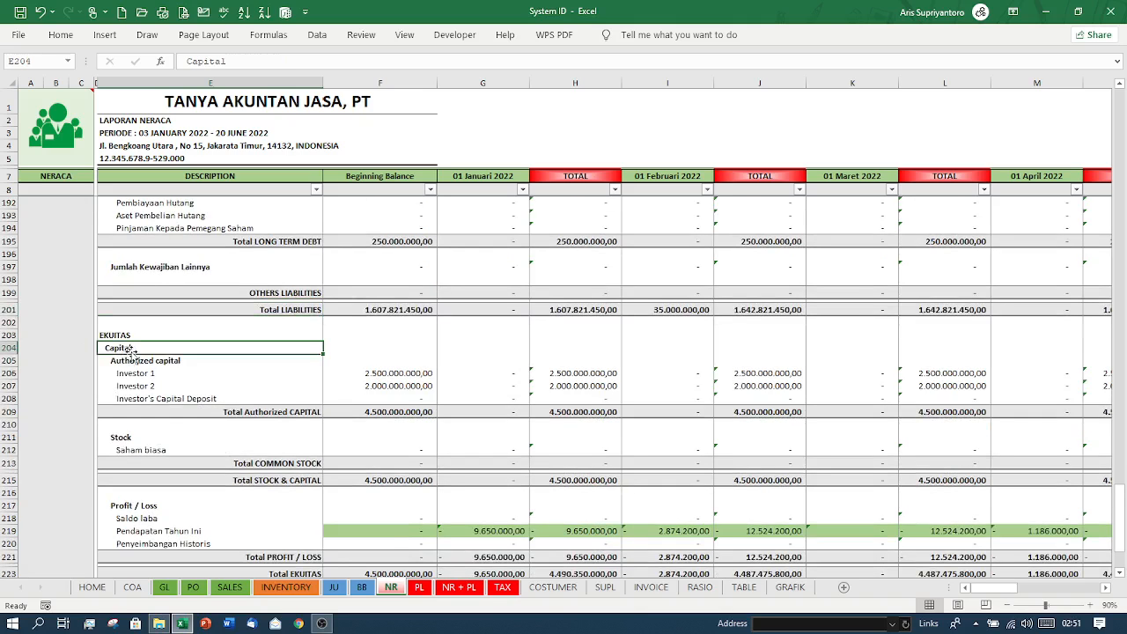
pyautogui.click(138, 360)
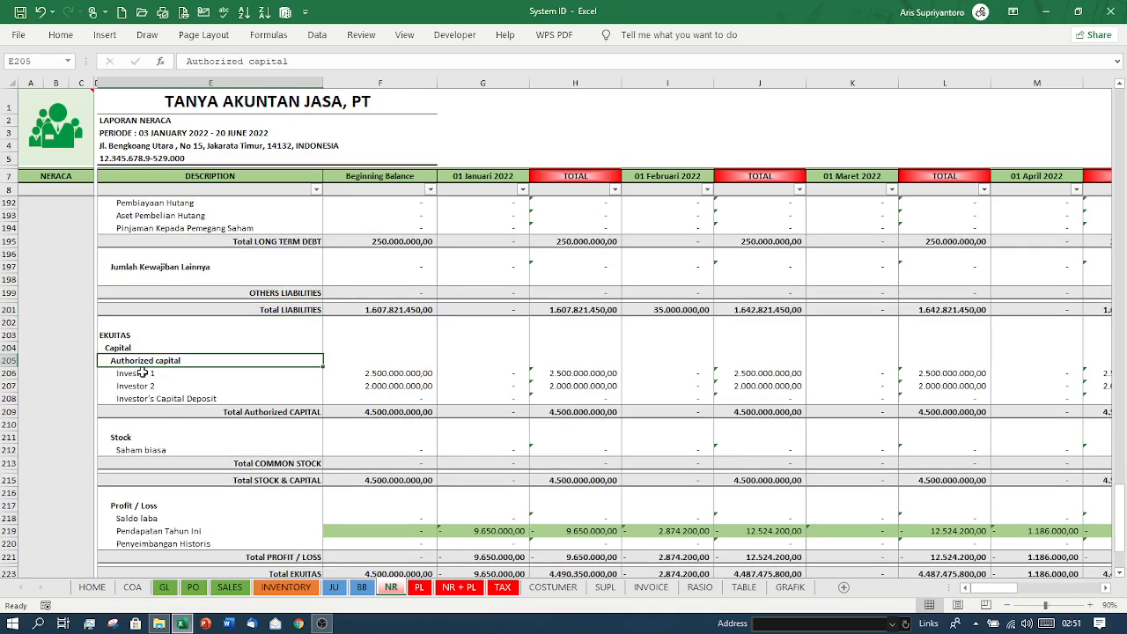
pyautogui.click(142, 373)
pyautogui.click(144, 385)
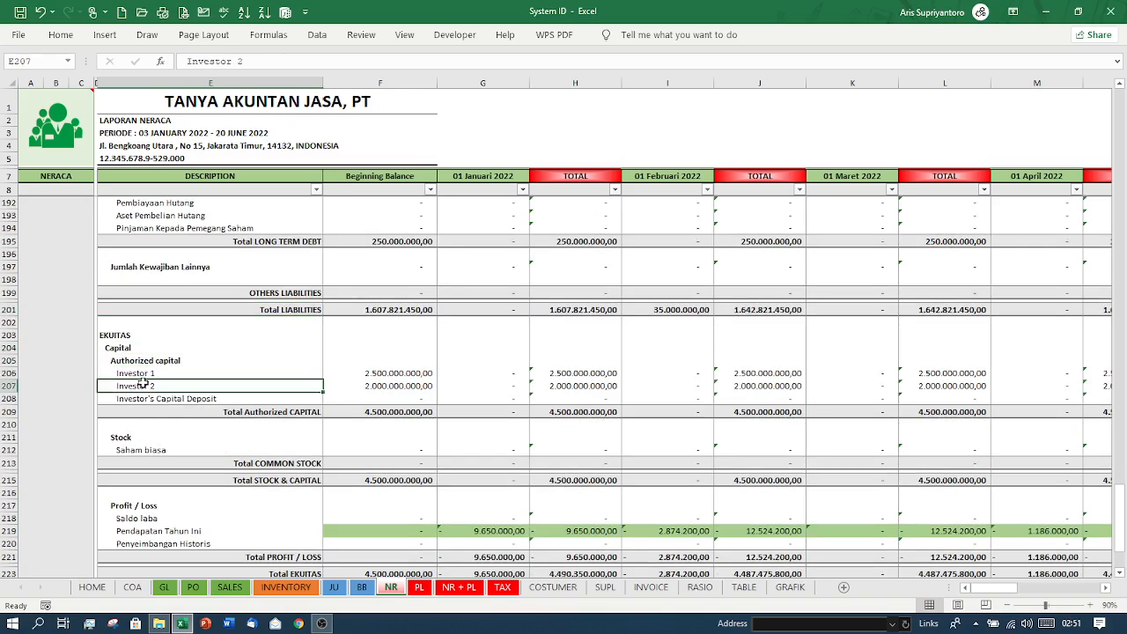
pyautogui.click(151, 399)
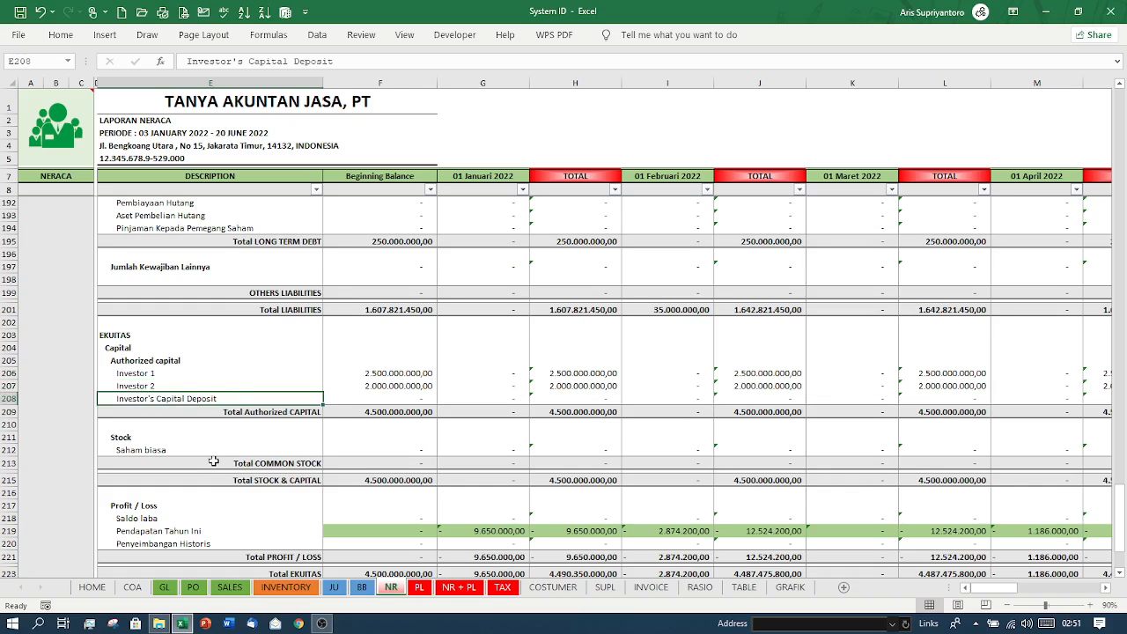
# Examine the Profit / Loss lines Saldo laba, Pendapatan Tahun Ini and Penyeimbangan Historis, and the equity totals below them
pyautogui.scroll(-2, 208, 462)
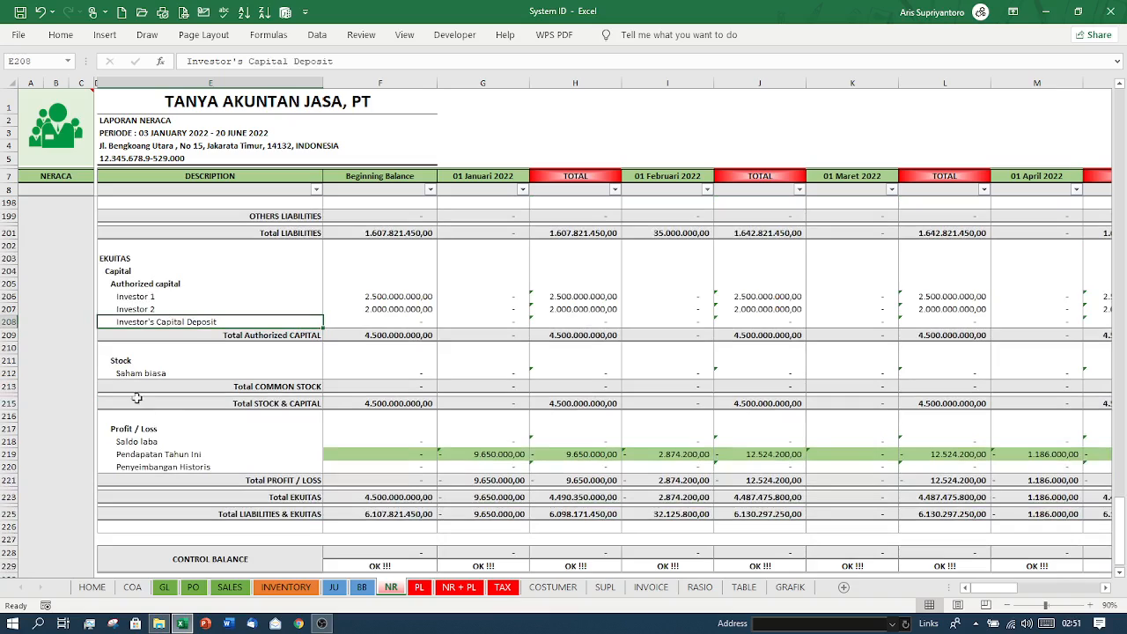
pyautogui.click(164, 442)
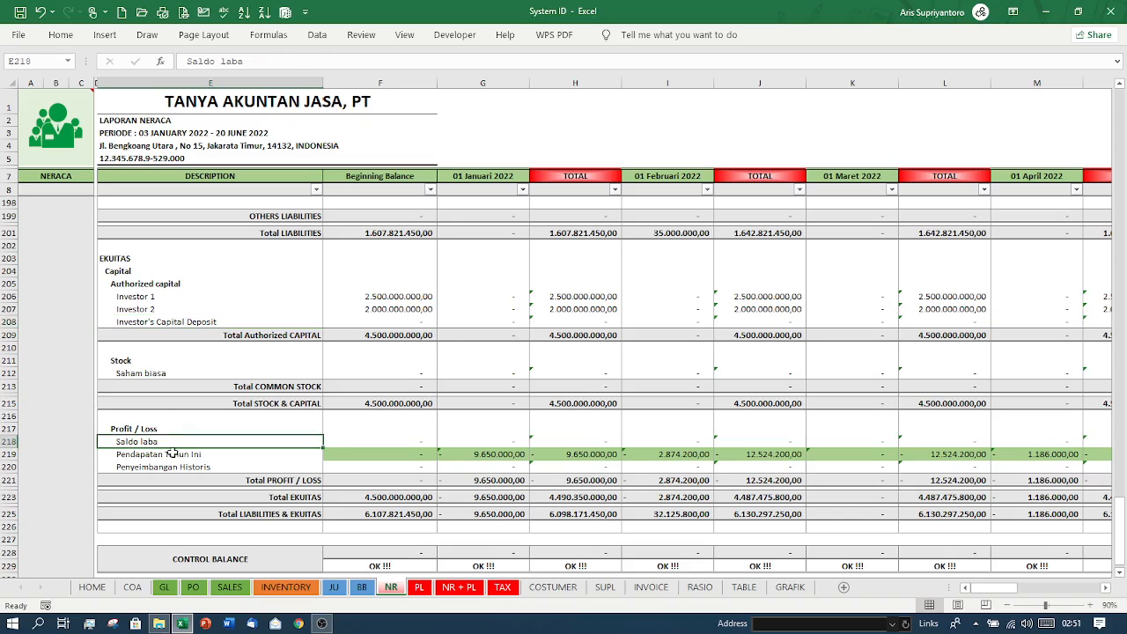
pyautogui.click(174, 454)
pyautogui.click(190, 466)
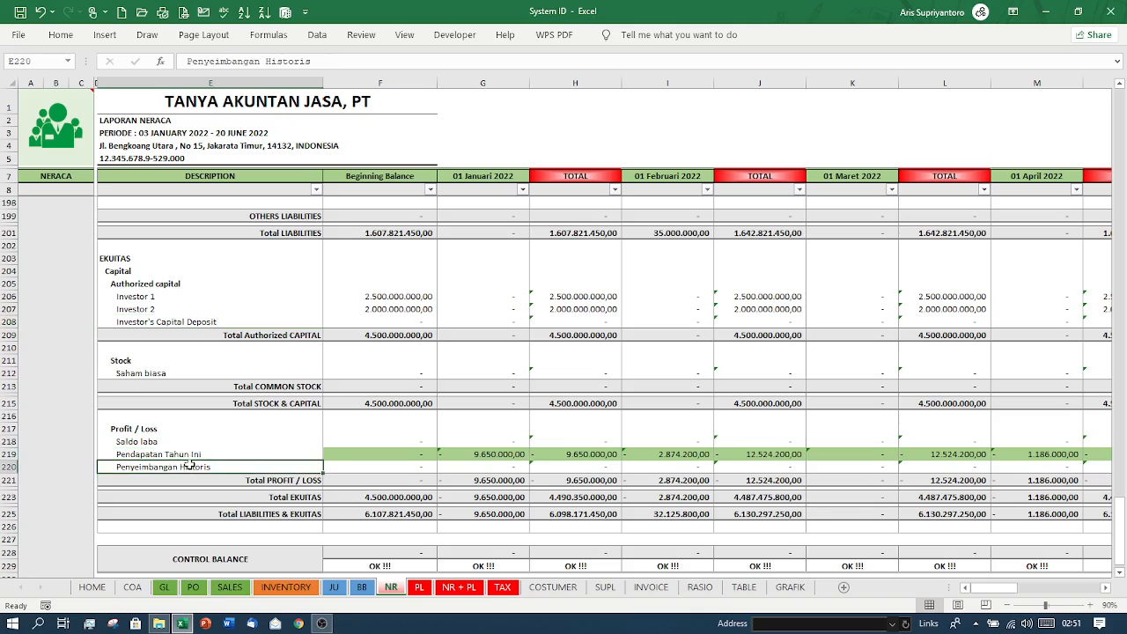
pyautogui.scroll(-1, 185, 484)
pyautogui.scroll(-2, 185, 485)
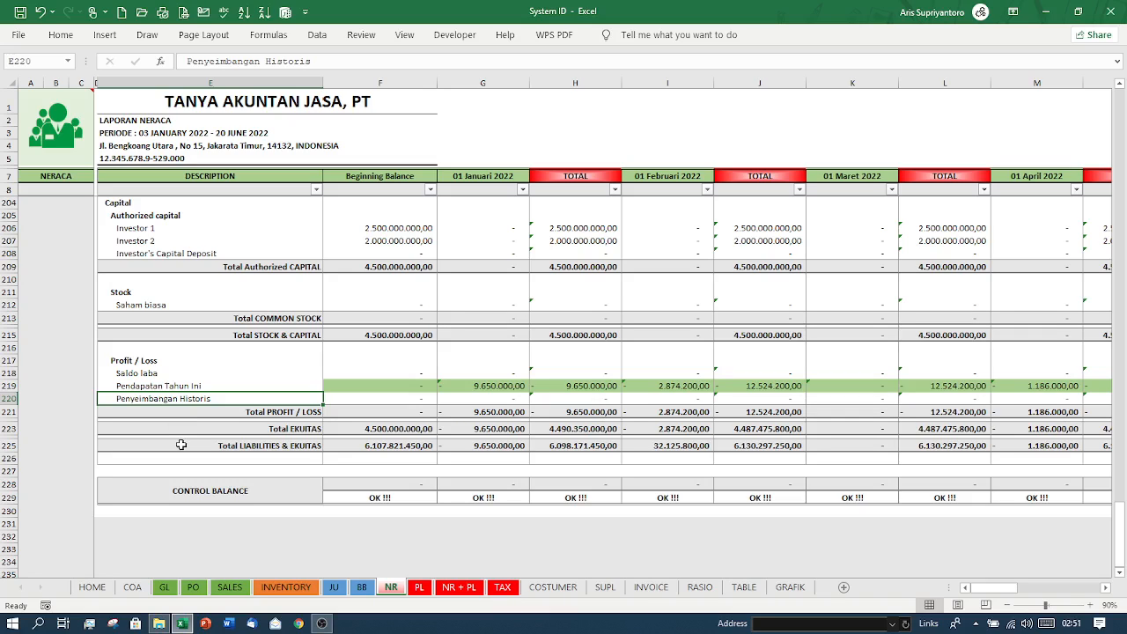
# Check the CONTROL BALANCE status in row 229 from Beginning Balance through the total following September 2022
pyautogui.click(196, 499)
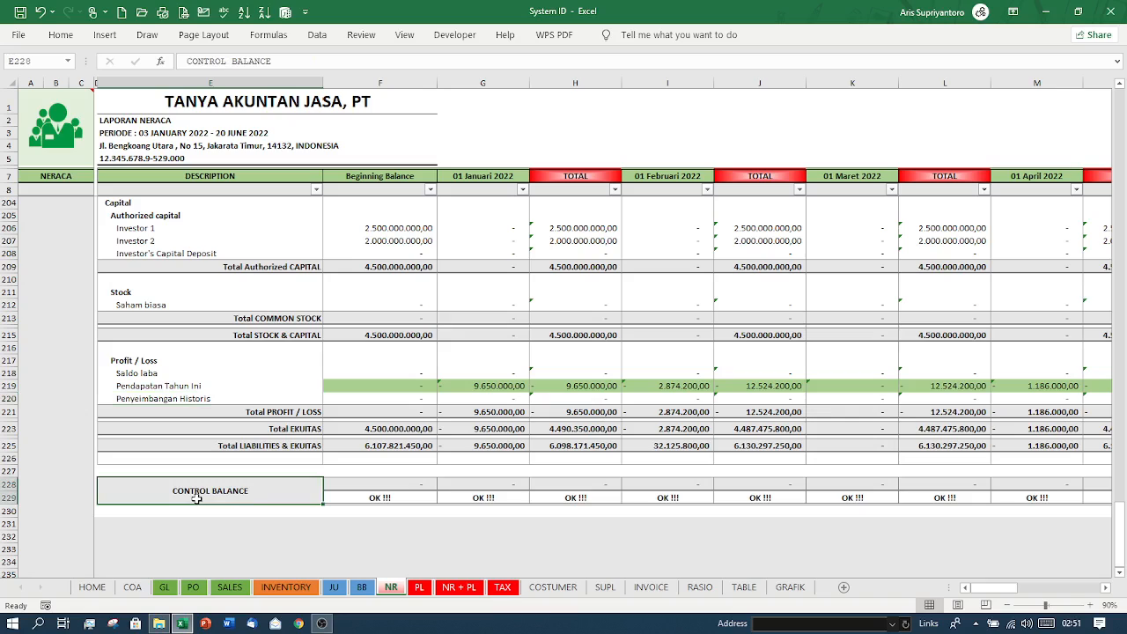
pyautogui.click(348, 498)
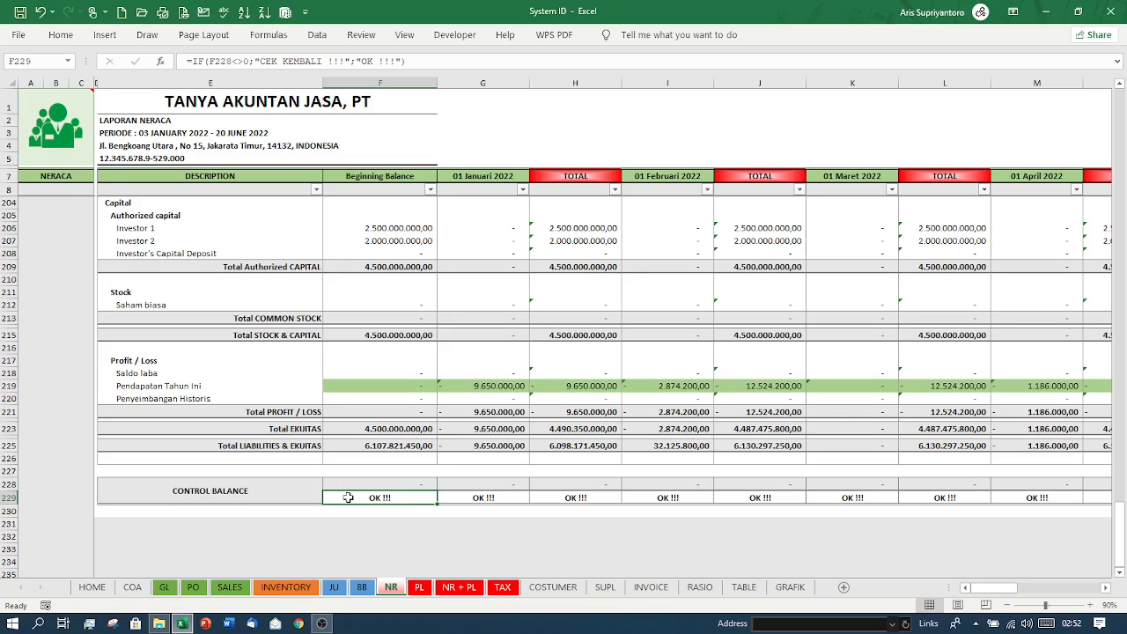
pyautogui.click(451, 500)
pyautogui.press('Right')
pyautogui.press('Right')
pyautogui.press('Right')
pyautogui.press('Right')
pyautogui.press('Right')
pyautogui.press('Right')
pyautogui.press('Right')
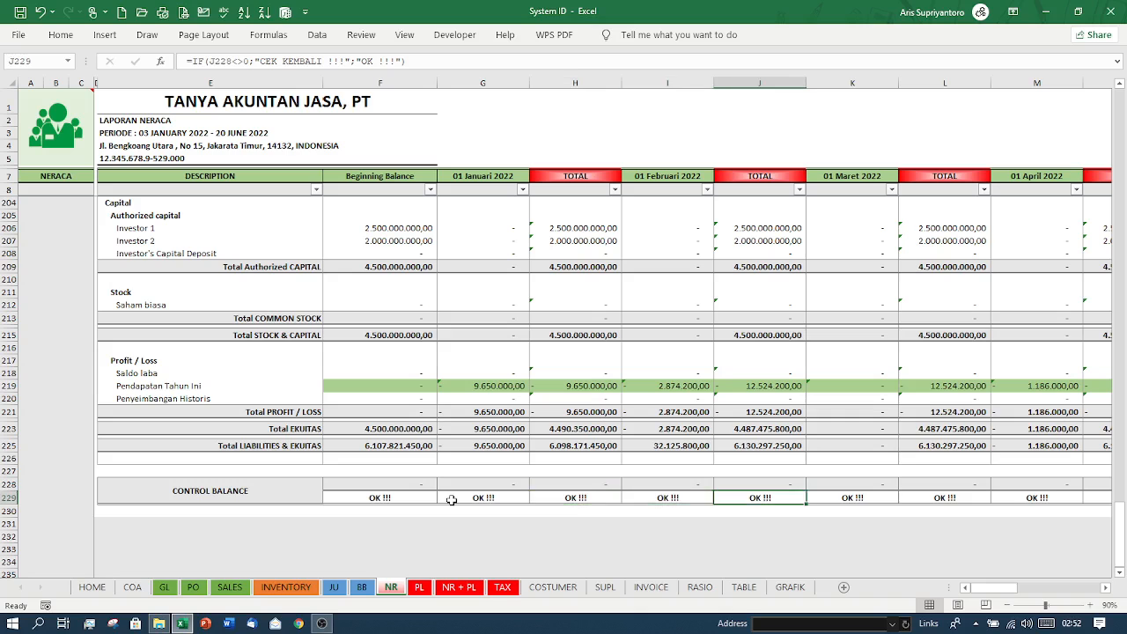
pyautogui.press('Right')
pyautogui.press('Right')
pyautogui.press('Right')
pyautogui.press('Right')
pyautogui.press('Right')
pyautogui.press('Right')
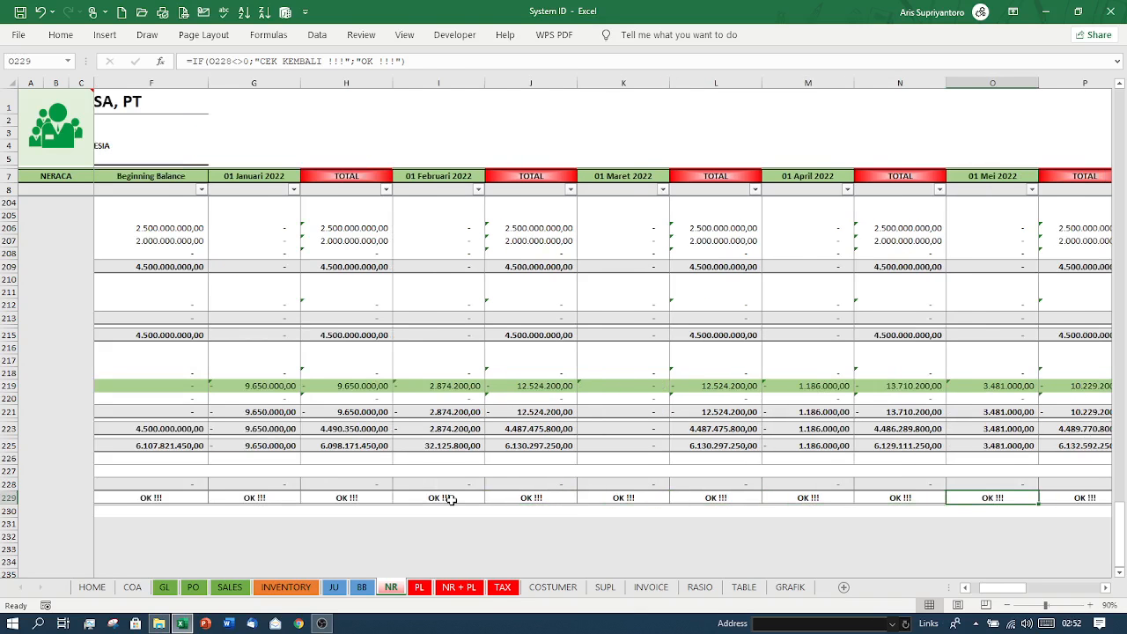
pyautogui.press('Right')
pyautogui.press('Right')
pyautogui.press('Right')
pyautogui.press('Right')
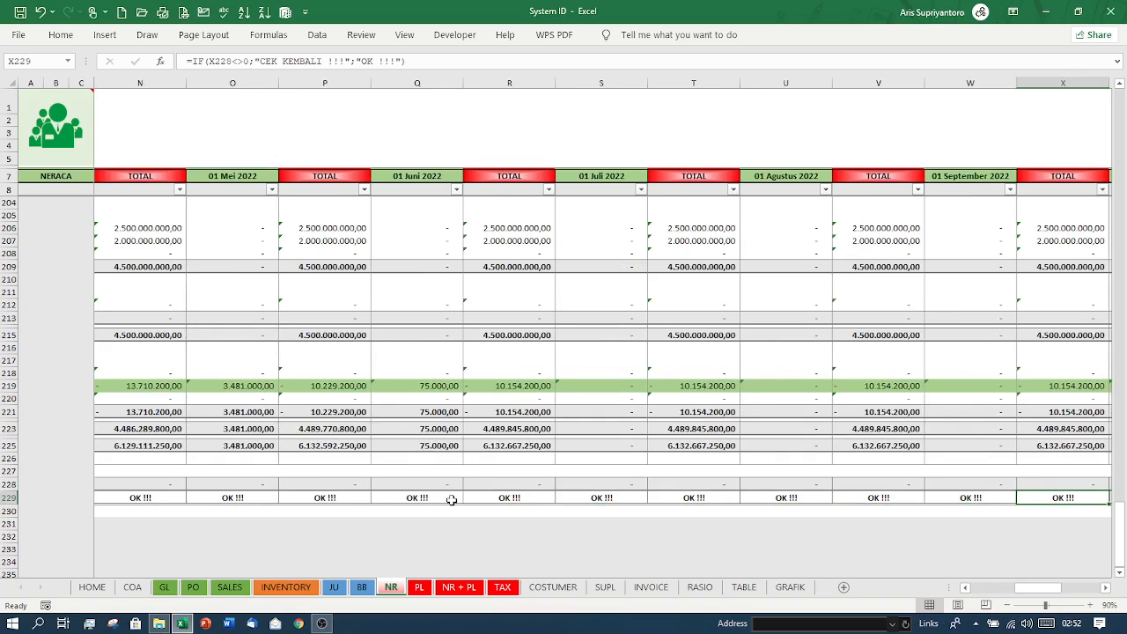
# Go back along the CONTROL BALANCE status row to the 01 Januari 2022 cell, G229
pyautogui.press('Left')
pyautogui.press('Left')
pyautogui.press('Left')
pyautogui.press('Left')
pyautogui.press('Left')
pyautogui.press('Left')
pyautogui.press('Left')
pyautogui.press('Left')
pyautogui.press('Left')
pyautogui.press('Left')
pyautogui.press('Left')
pyautogui.press('Left')
pyautogui.press('Left')
pyautogui.press('Left')
pyautogui.press('Left')
pyautogui.press('Left')
pyautogui.press('Left')
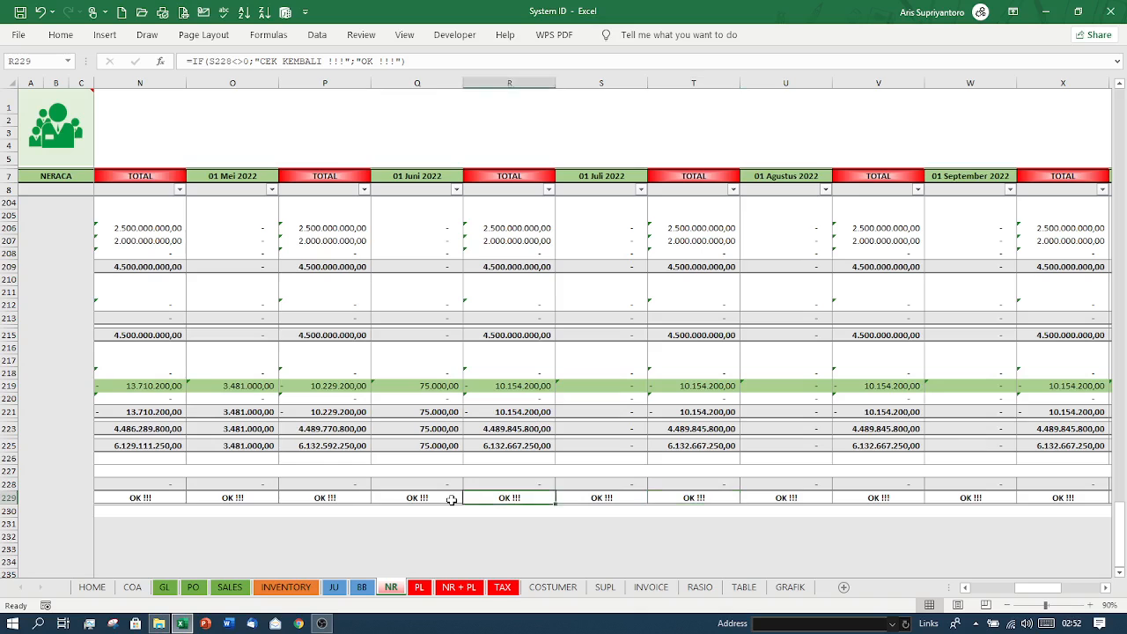
pyautogui.press('Left')
pyautogui.press('Left')
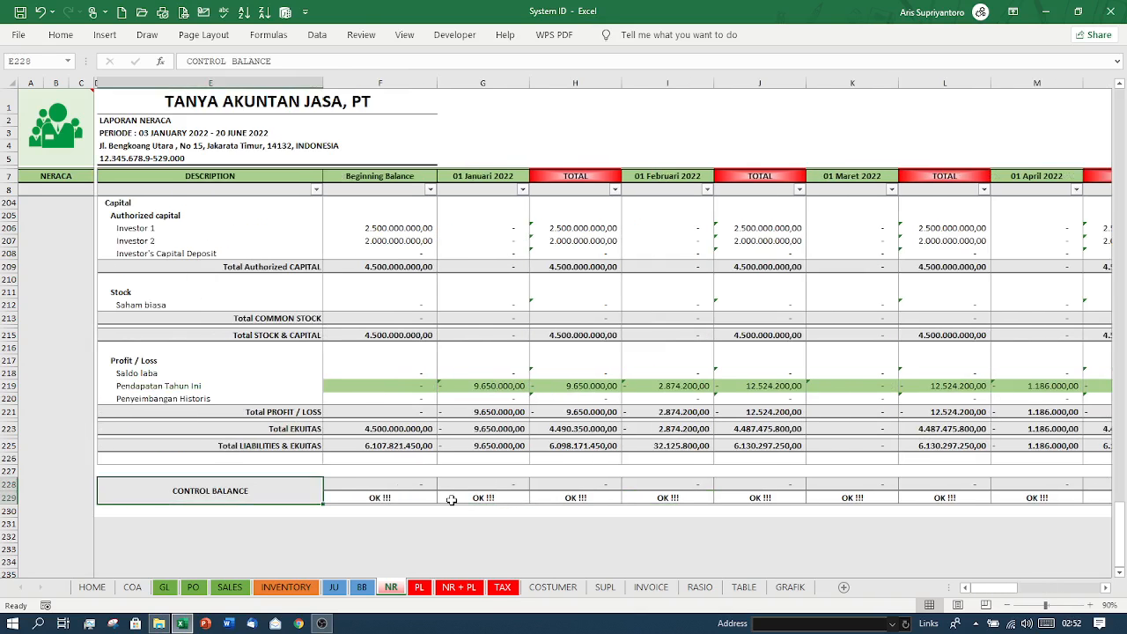
pyautogui.press('Right')
pyautogui.press('Right')
pyautogui.press('Right')
pyautogui.press('Left')
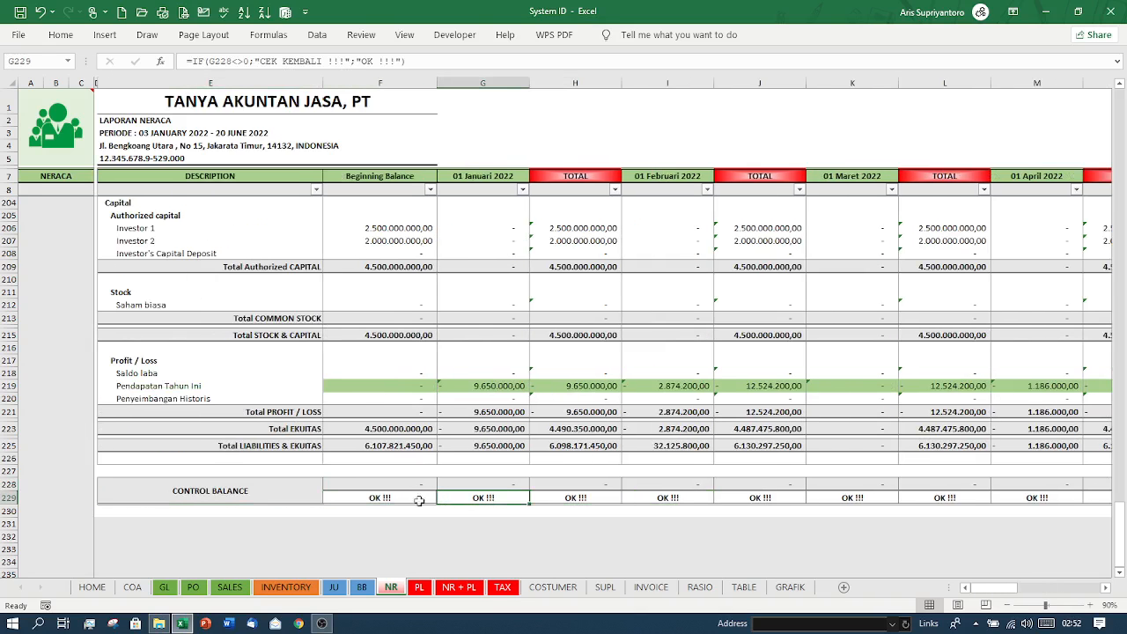
# Open the GL sheet and inspect the debit amount in M10 and the matching credit amount in N11 of the first journal entry
pyautogui.click(166, 588)
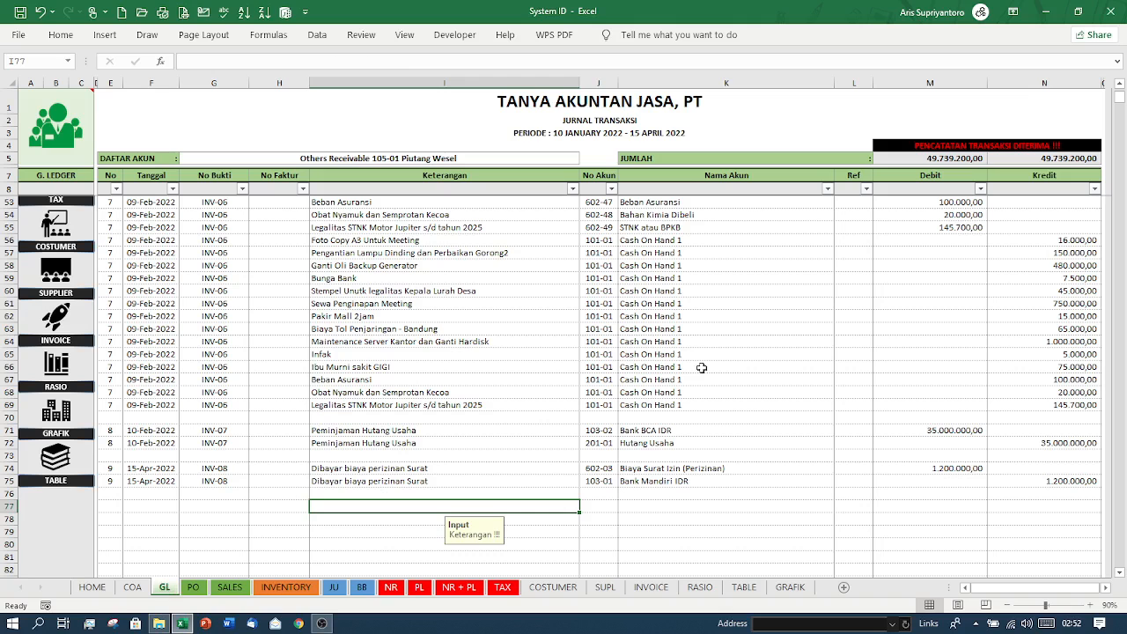
pyautogui.scroll(5, 702, 367)
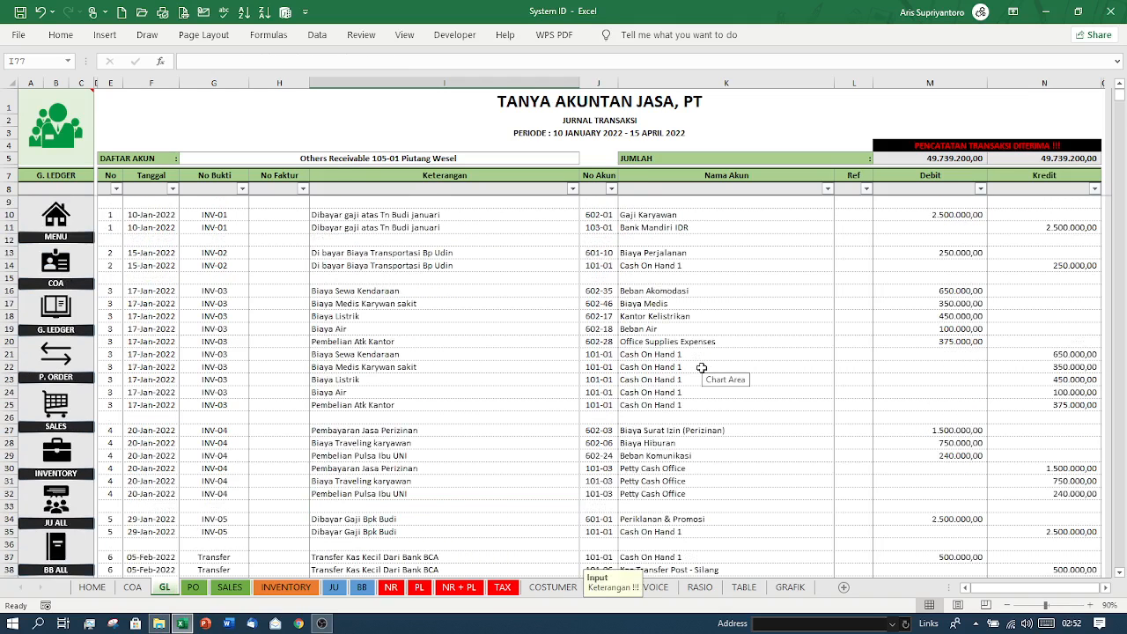
pyautogui.click(959, 214)
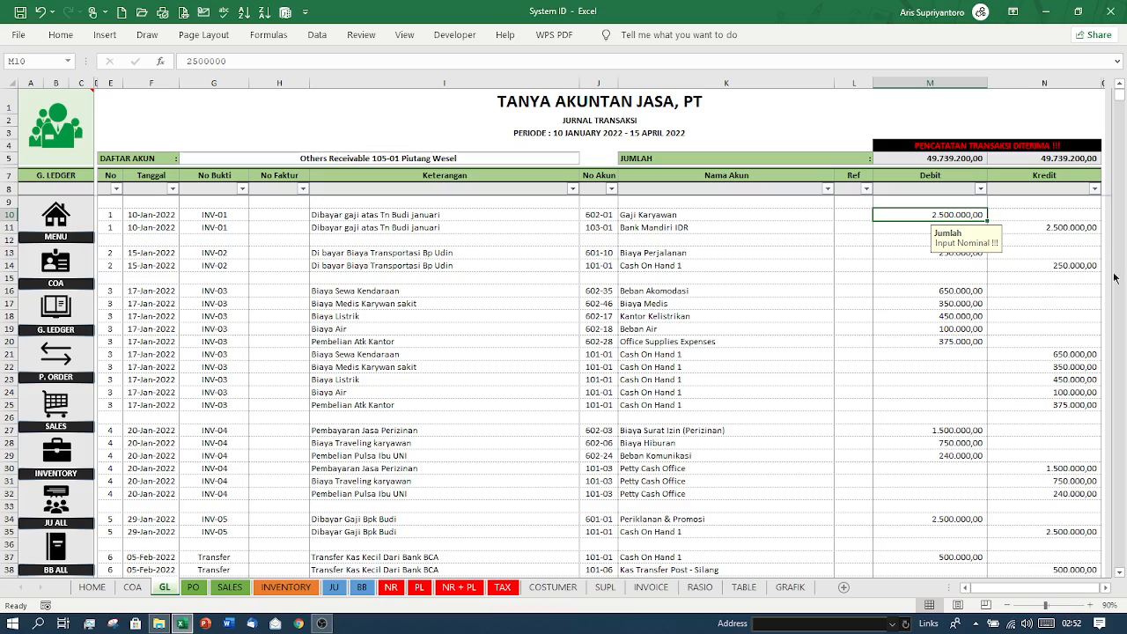
pyautogui.click(1035, 228)
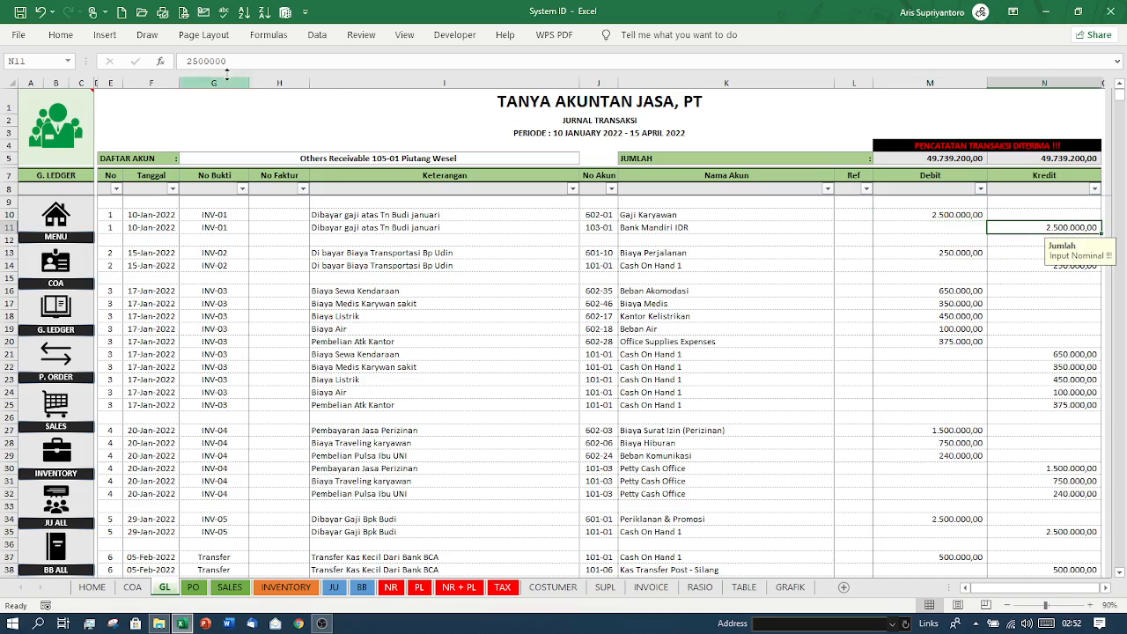
# Set the credit amount in N11 of the first journal entry to 2600000 and inspect the balance status formula in M4
pyautogui.click(202, 61)
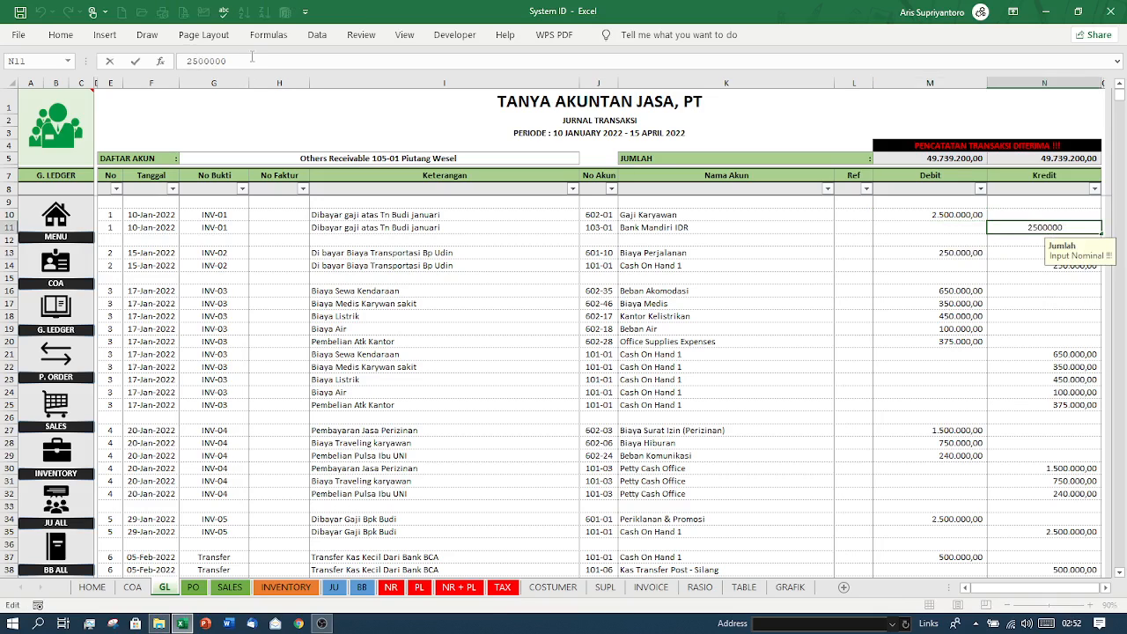
pyautogui.press('BackSpace')
pyautogui.write('6')
pyautogui.press('Return')
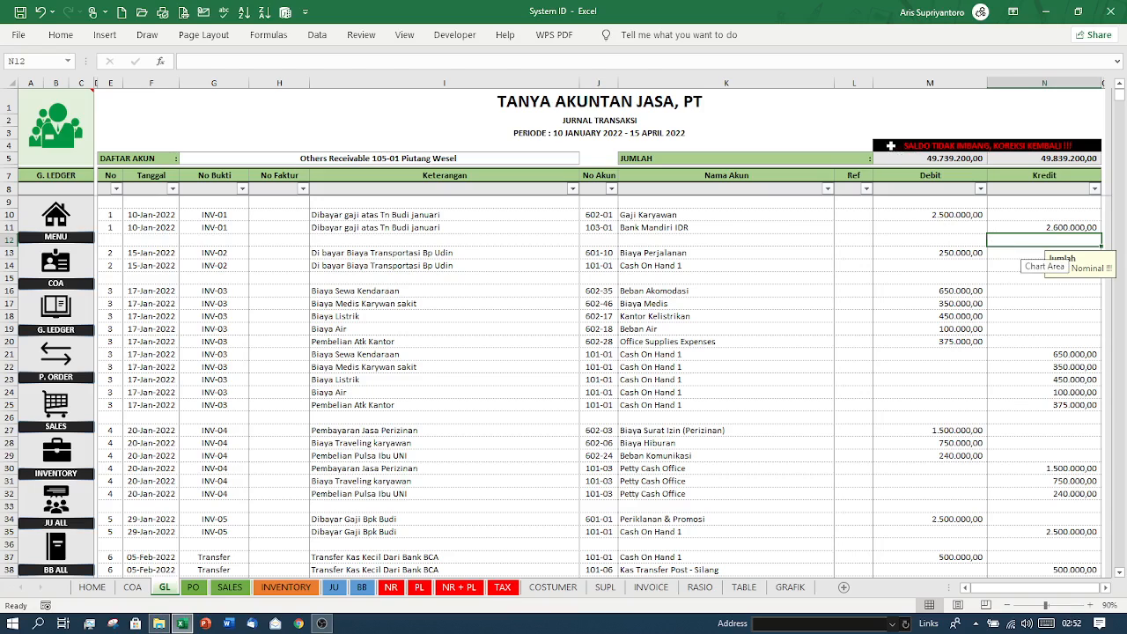
pyautogui.click(892, 145)
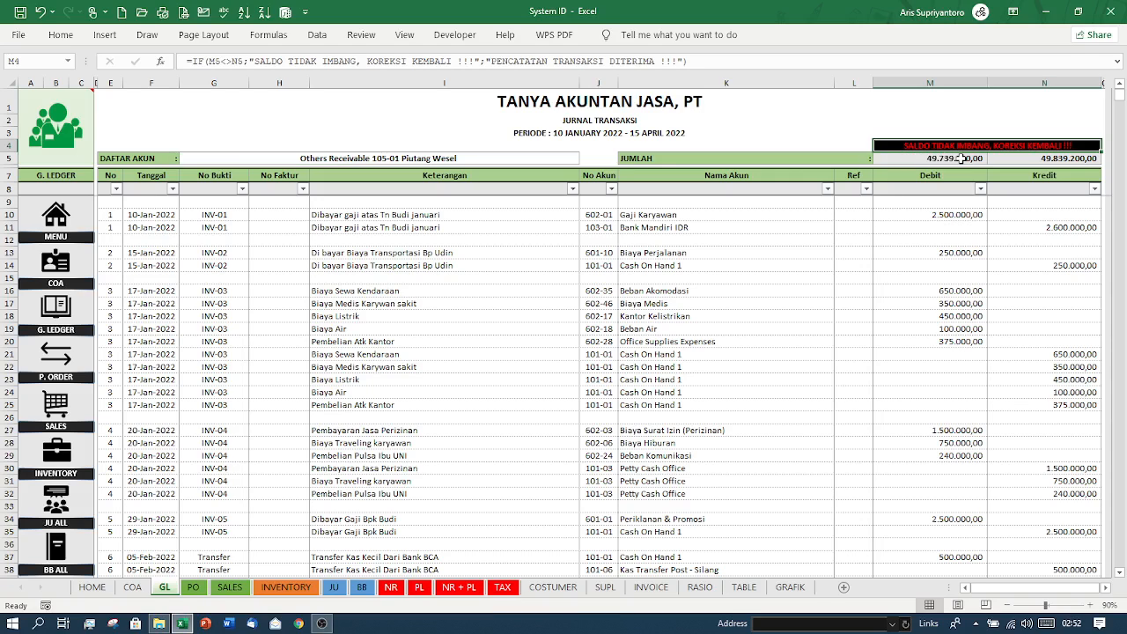
# Check the CONTROL BALANCE rows on the NR sheet and the STATUS SALDO cell K5 on the HOME sheet
pyautogui.click(392, 588)
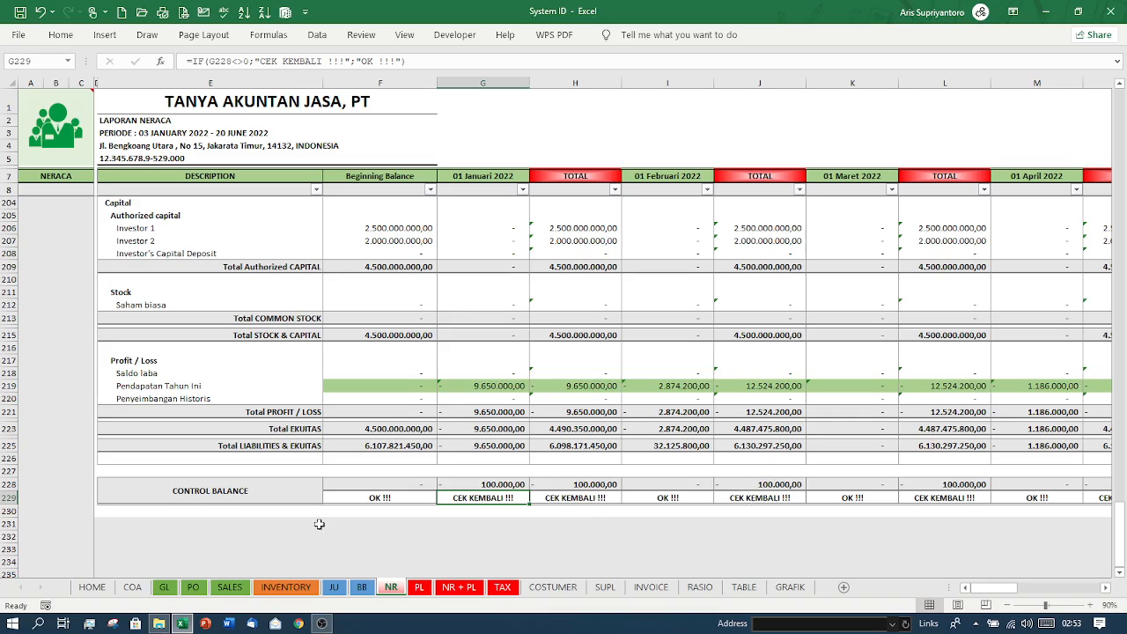
pyautogui.click(92, 588)
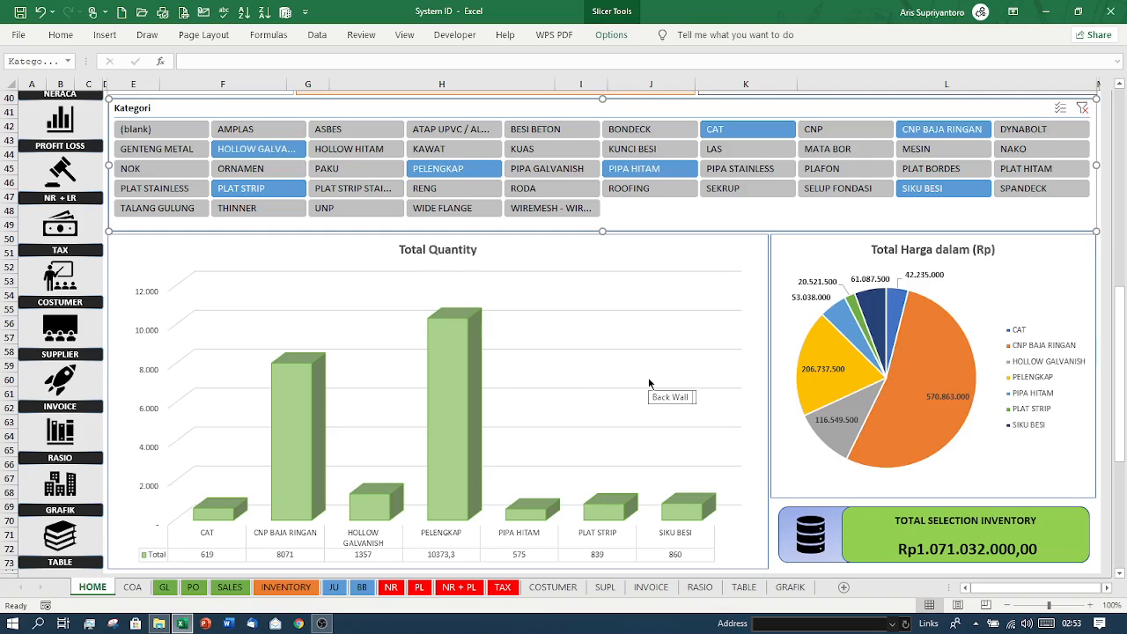
pyautogui.click(783, 250)
pyautogui.scroll(13, 784, 252)
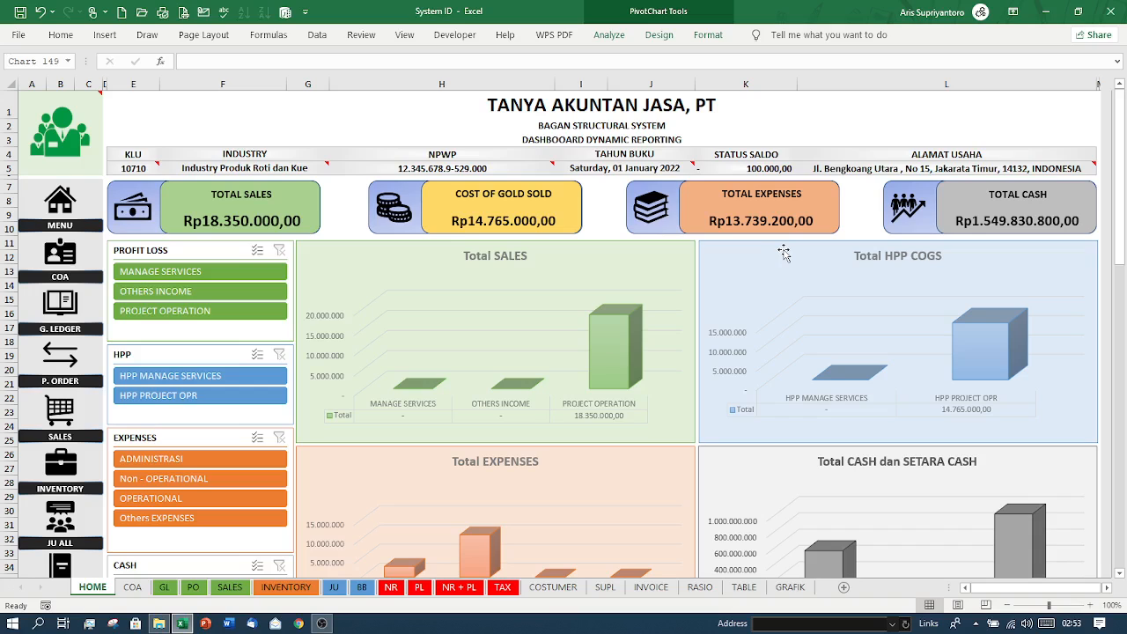
pyautogui.click(747, 168)
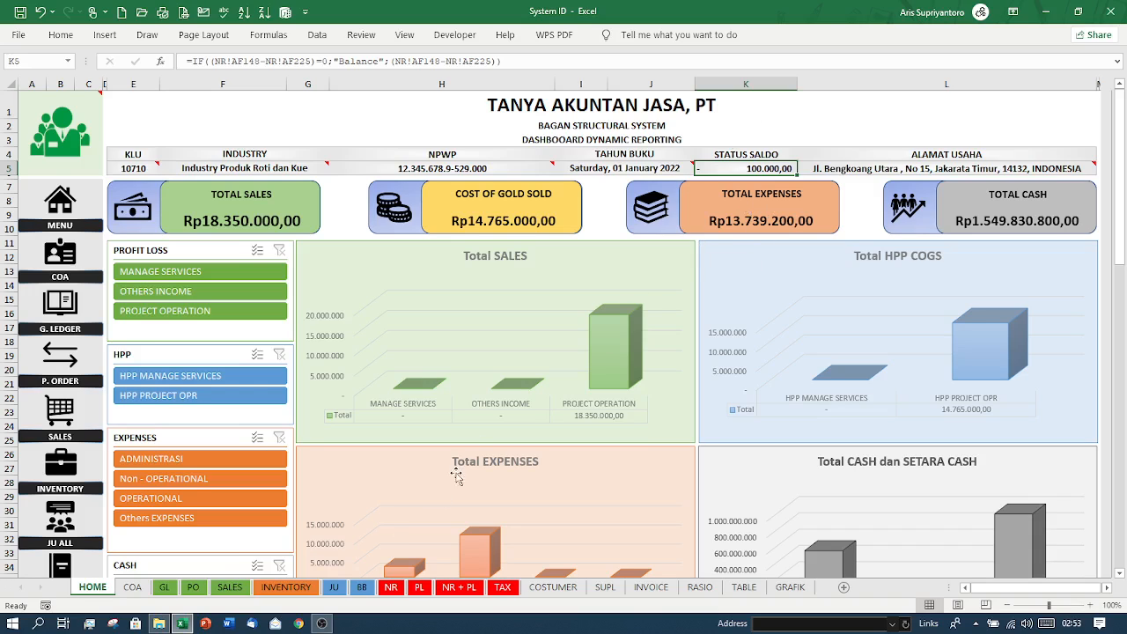
# Restore the credit amount in N11 of the GL sheet to 2500000
pyautogui.click(164, 588)
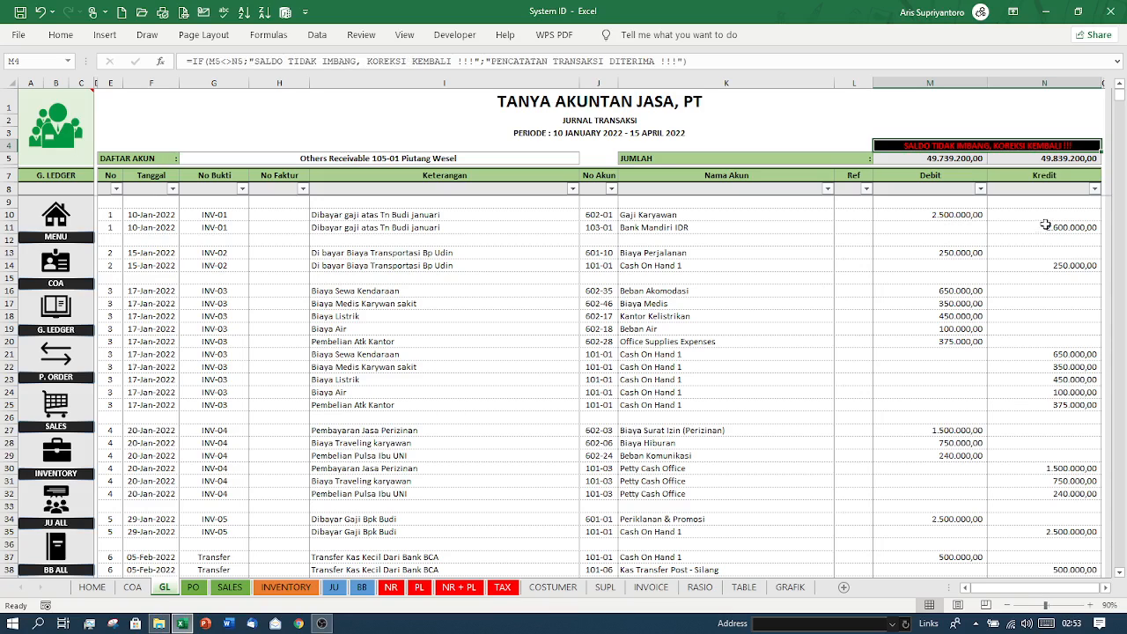
pyautogui.click(1045, 226)
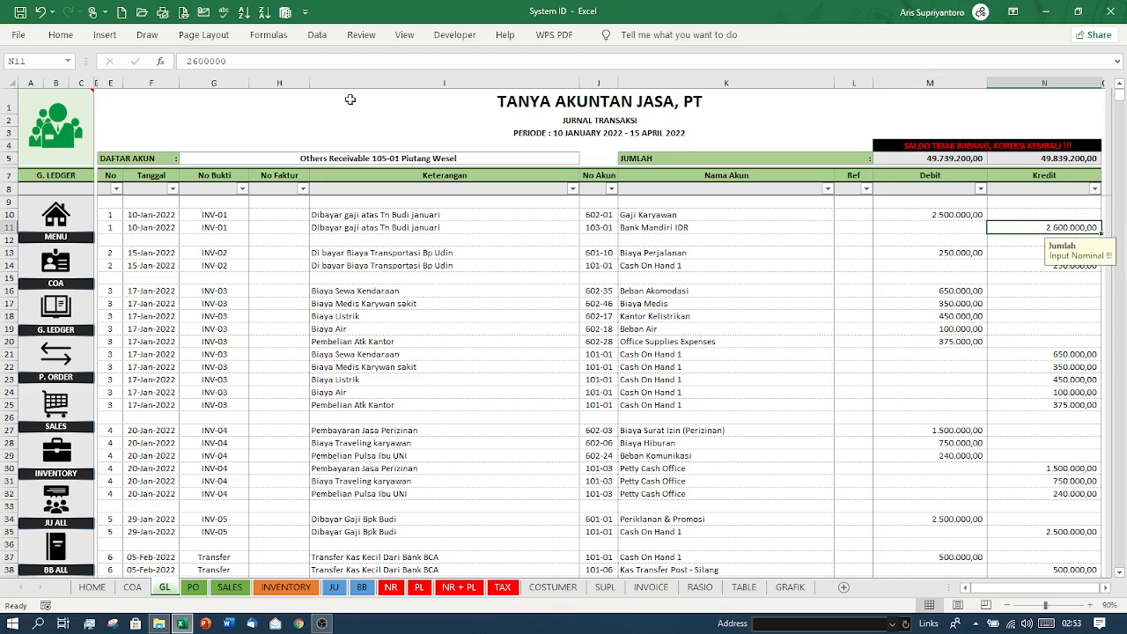
pyautogui.click(197, 61)
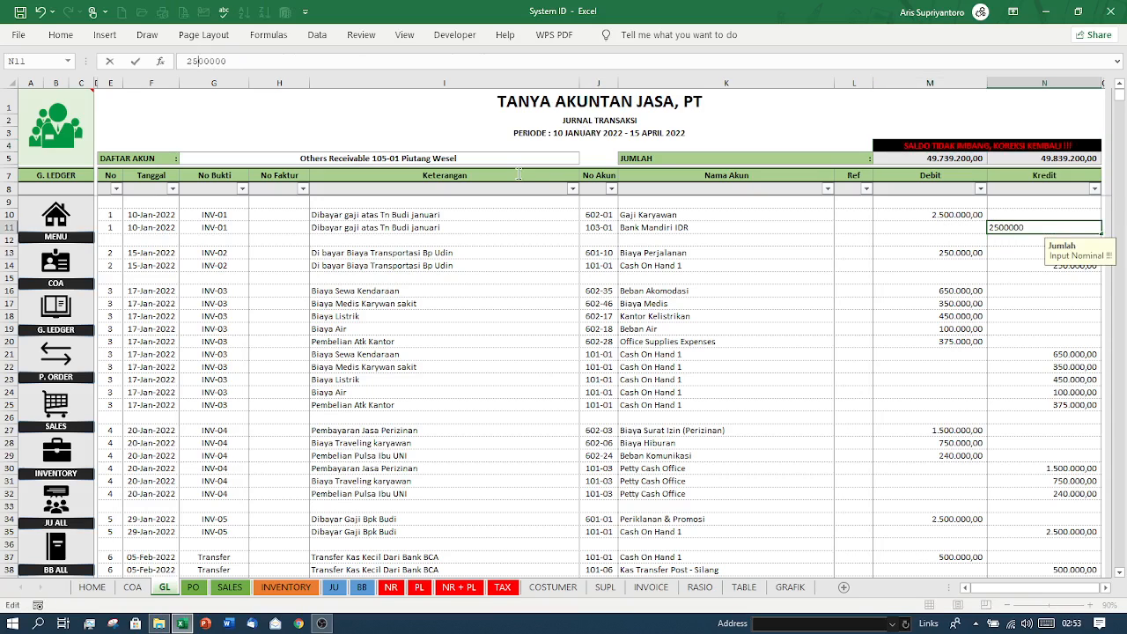
pyautogui.press('Return')
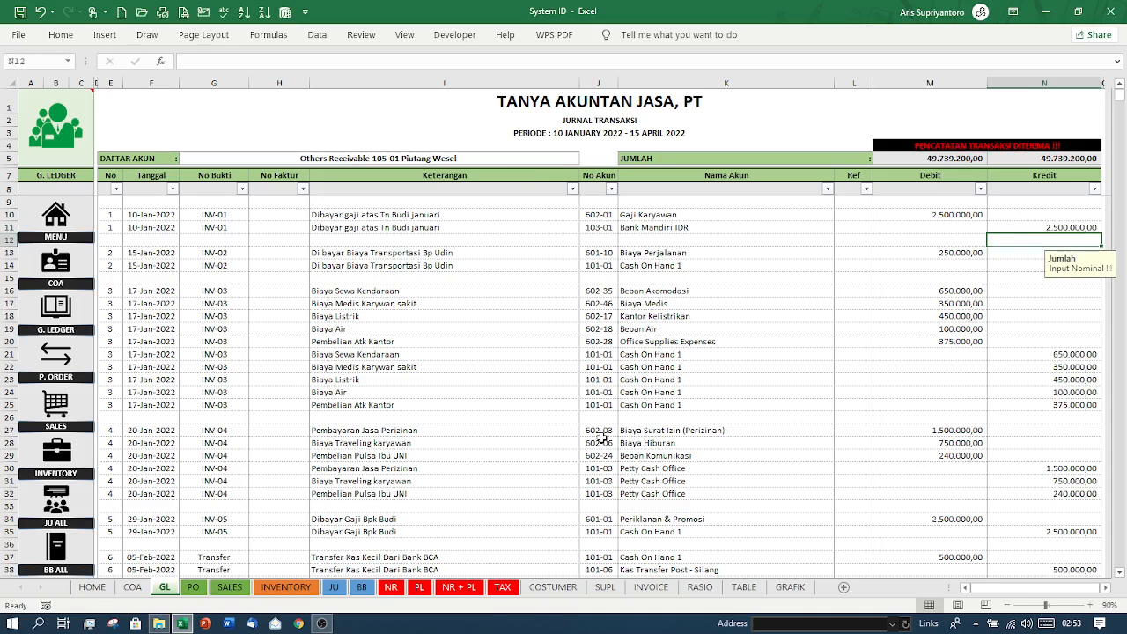
# Recheck the CONTROL BALANCE status on the NR sheet and review the equity and liabilities lines above it
pyautogui.click(391, 588)
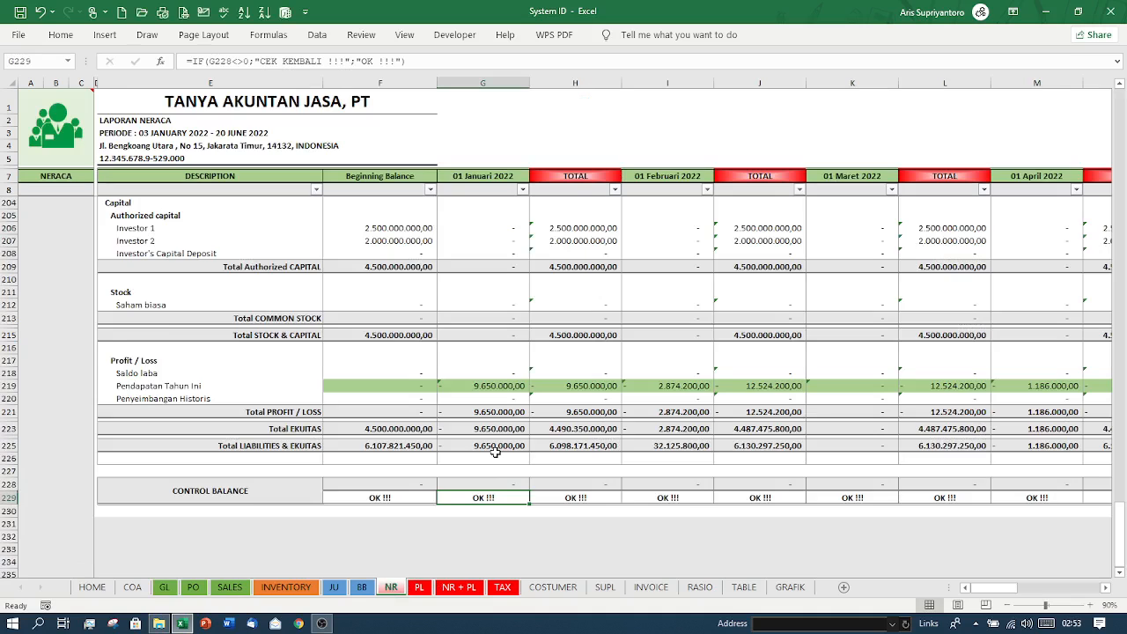
pyautogui.scroll(2, 496, 452)
pyautogui.scroll(2, 496, 452)
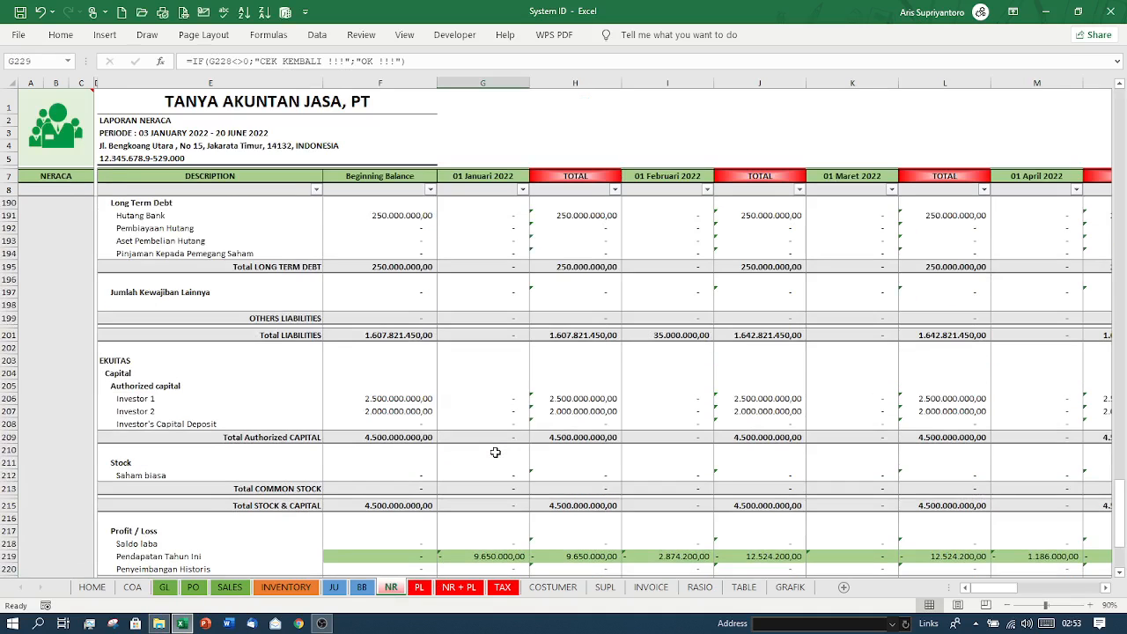
# Open the PL sheet and inspect the SALES section at the Beginning Balance of Proyek Fiber Optik Backbone, F14
pyautogui.click(419, 587)
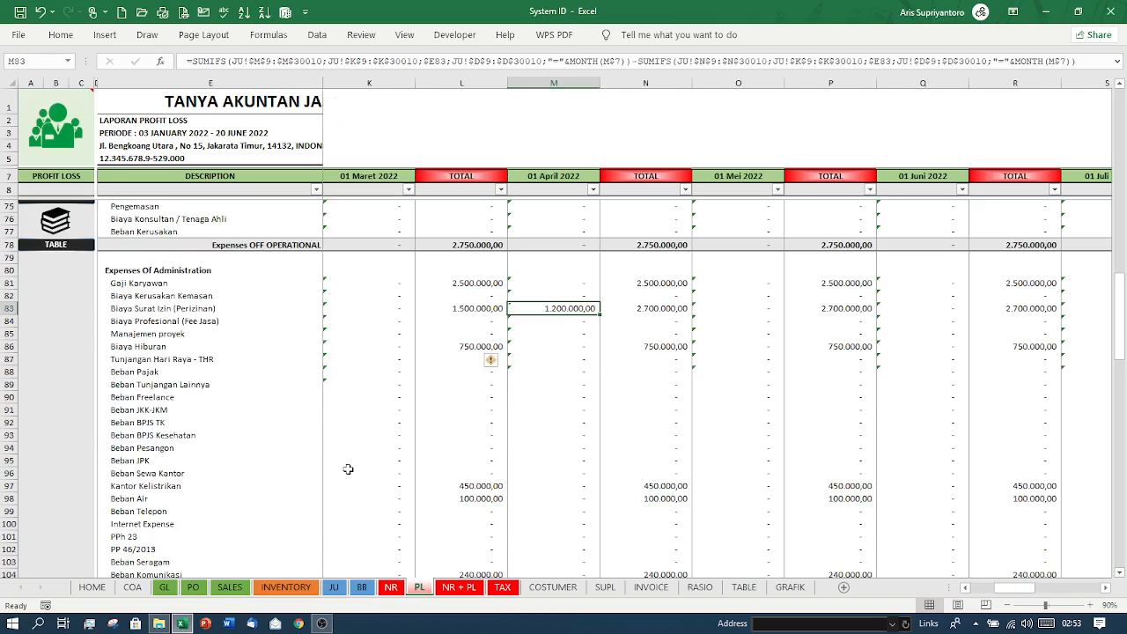
pyautogui.scroll(8, 348, 469)
pyautogui.scroll(15, 348, 468)
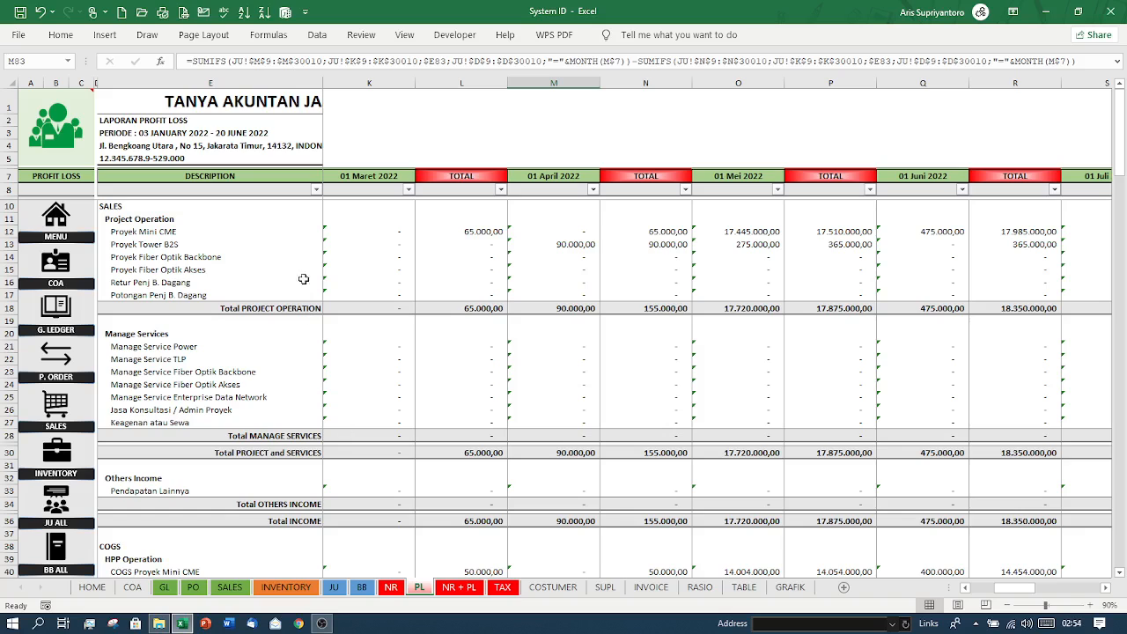
pyautogui.click(231, 256)
pyautogui.press('Right')
pyautogui.press('Right')
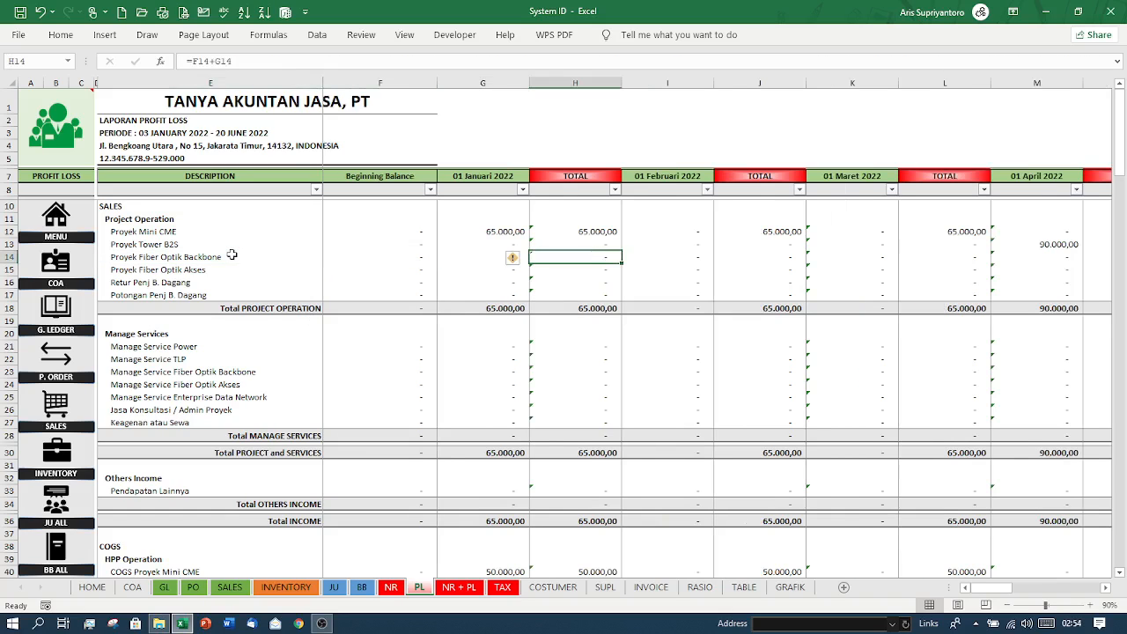
pyautogui.press('Left')
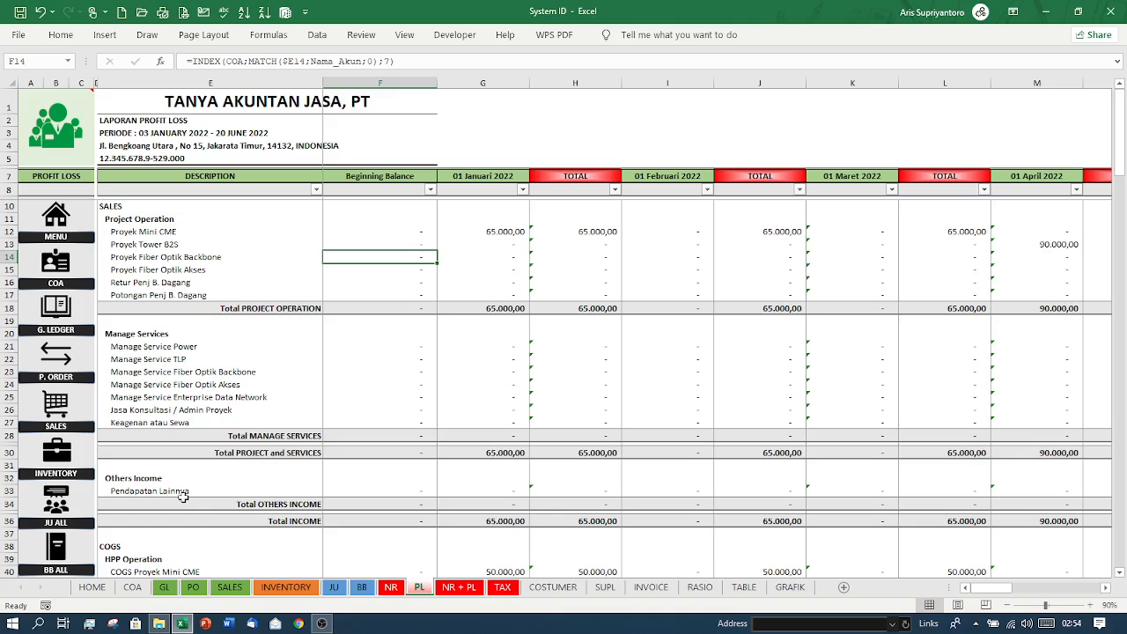
# Read the profit and loss lines from Others Income through COGS, Gross PROFIT and LOSS, and the Cost Off Operational expenses
pyautogui.scroll(-3, 183, 496)
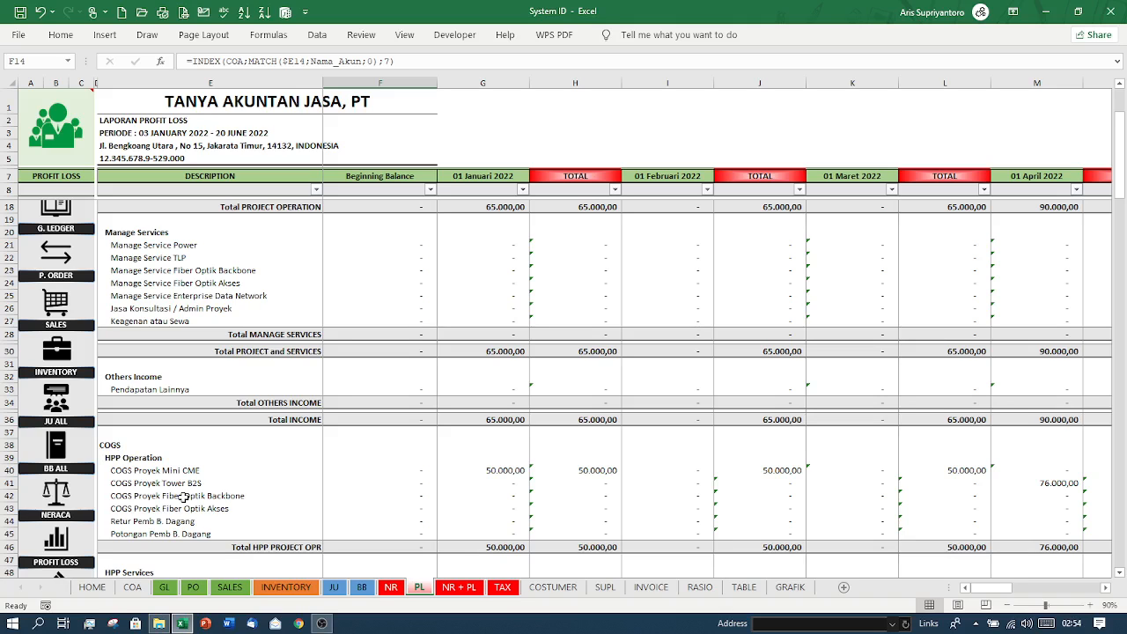
pyautogui.scroll(-3, 182, 497)
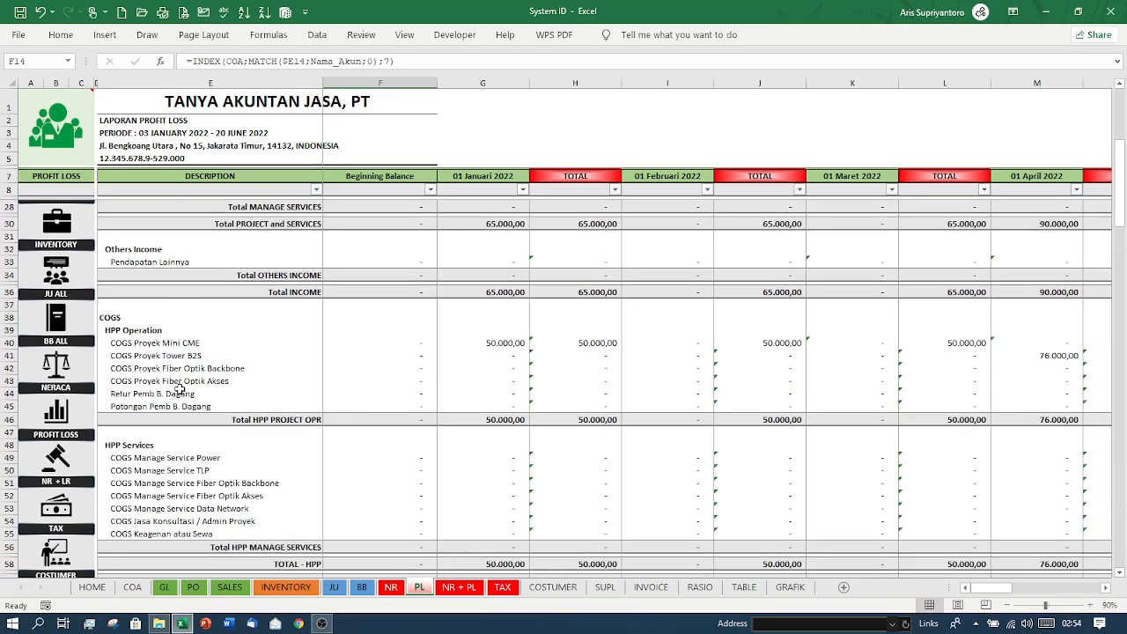
pyautogui.scroll(-3, 179, 389)
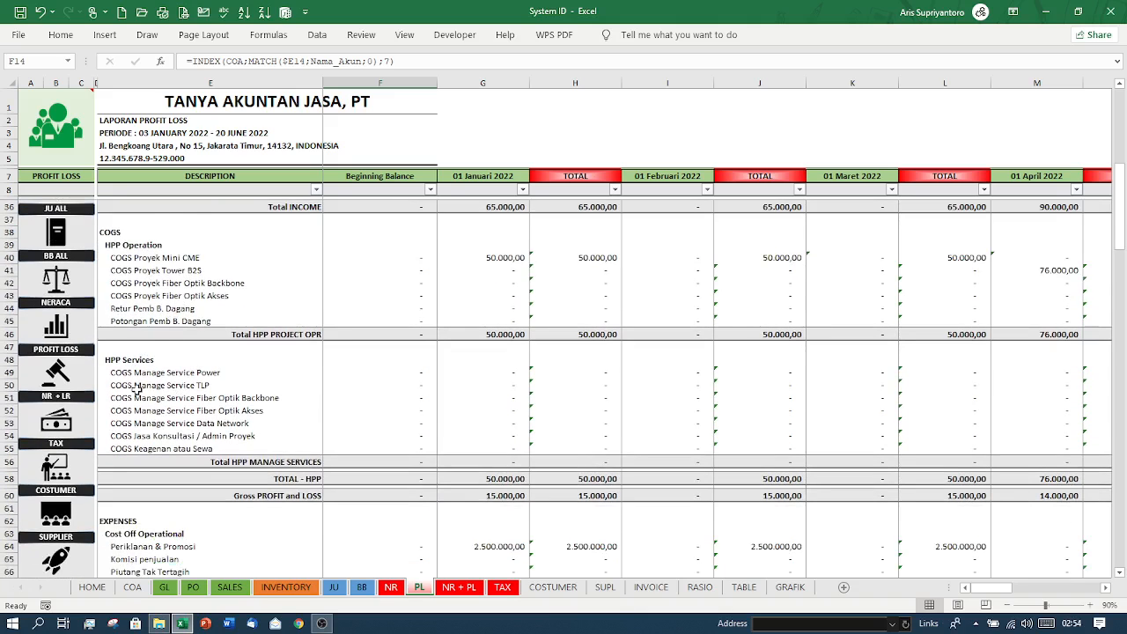
pyautogui.scroll(-6, 136, 387)
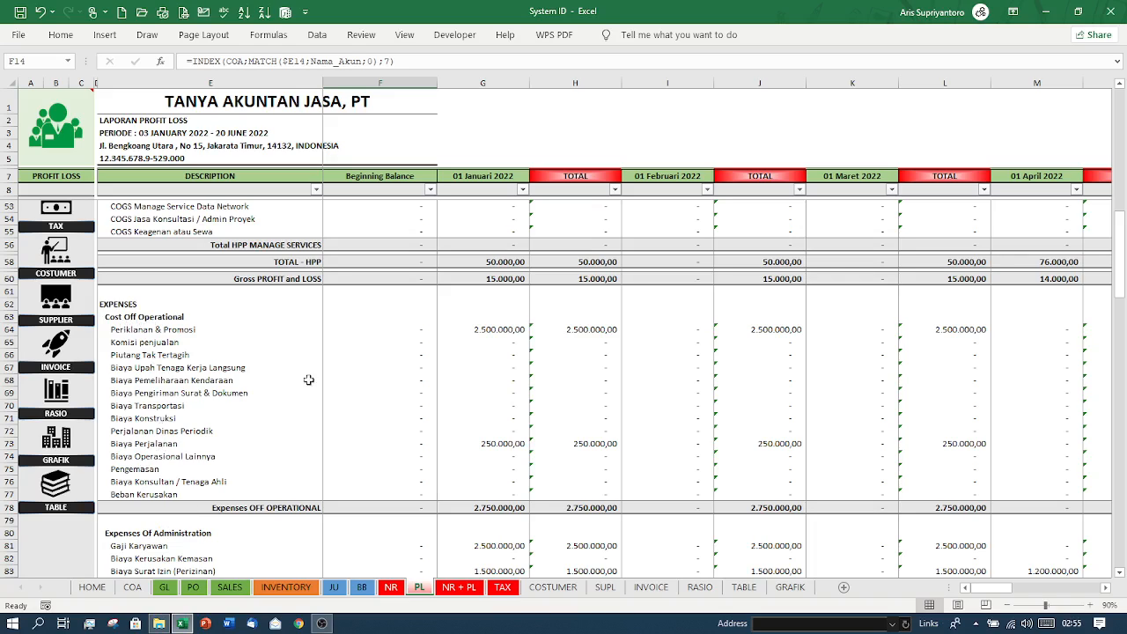
pyautogui.scroll(-1, 175, 547)
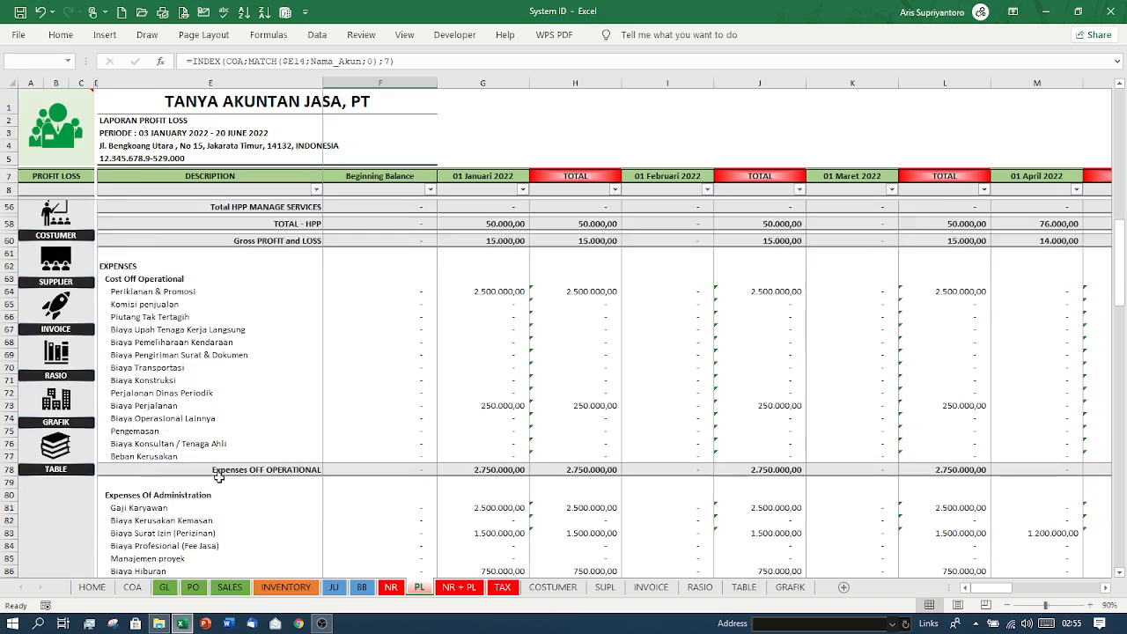
pyautogui.scroll(5, 219, 469)
pyautogui.scroll(3, 176, 389)
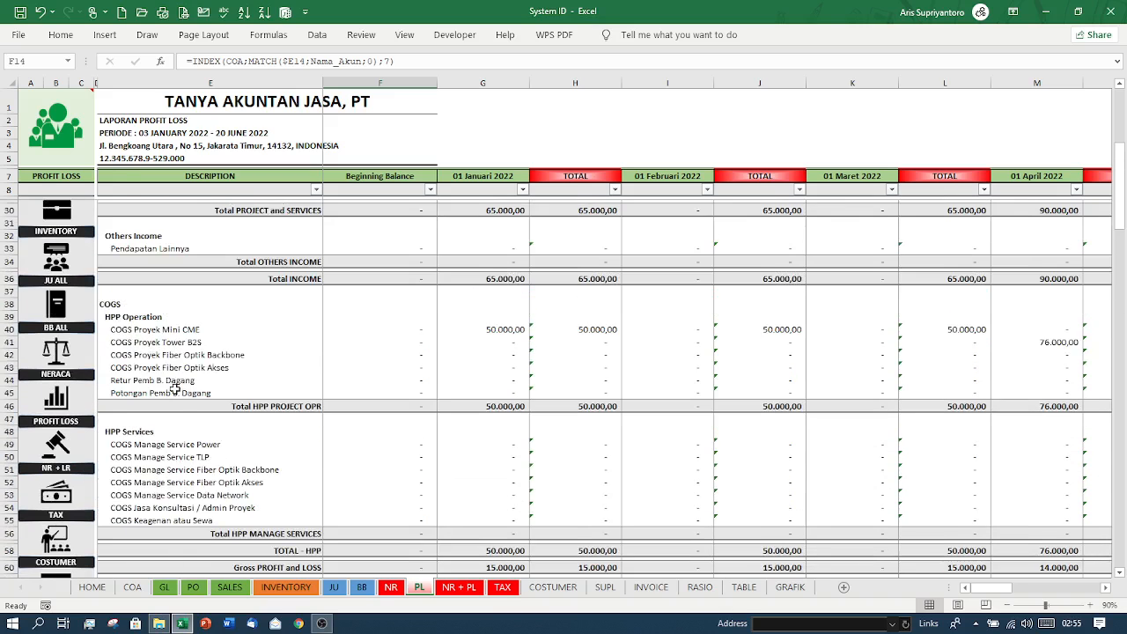
pyautogui.scroll(2, 175, 388)
pyautogui.scroll(-8, 176, 388)
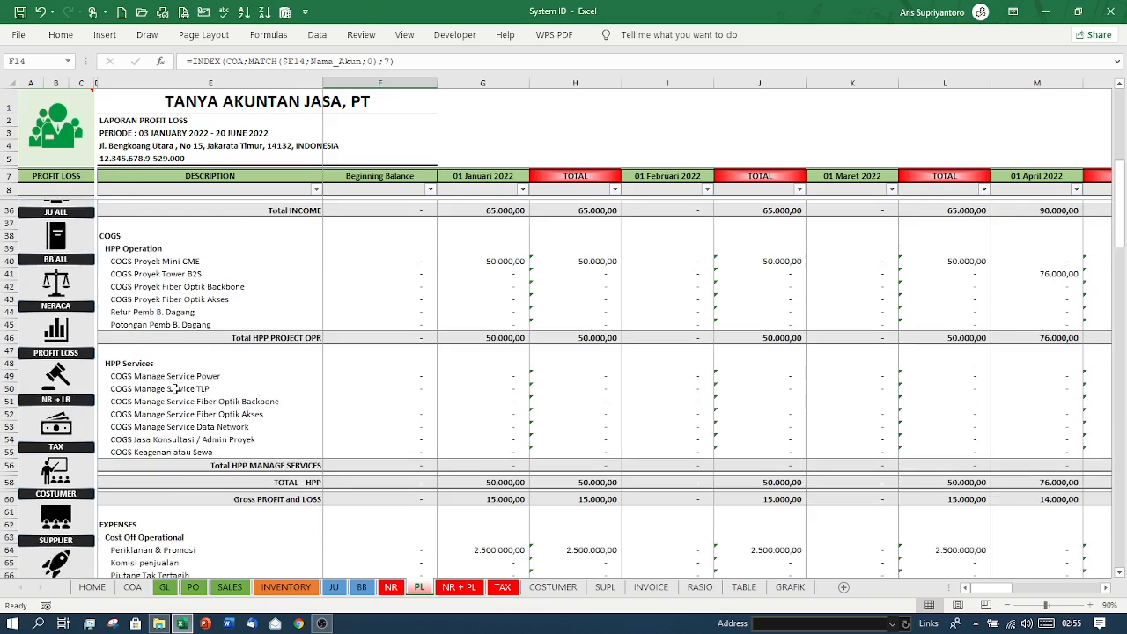
# Review the Expenses Of Administration accounts, the expense totals and the Depreciations Expenses lines
pyautogui.scroll(-9, 176, 389)
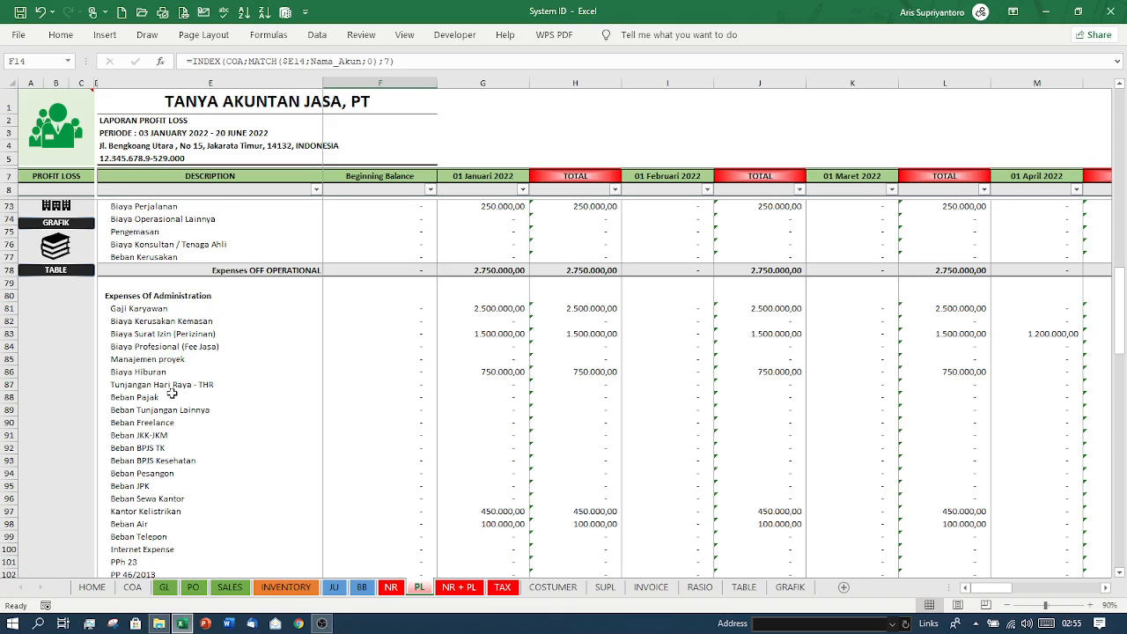
pyautogui.scroll(-8, 172, 393)
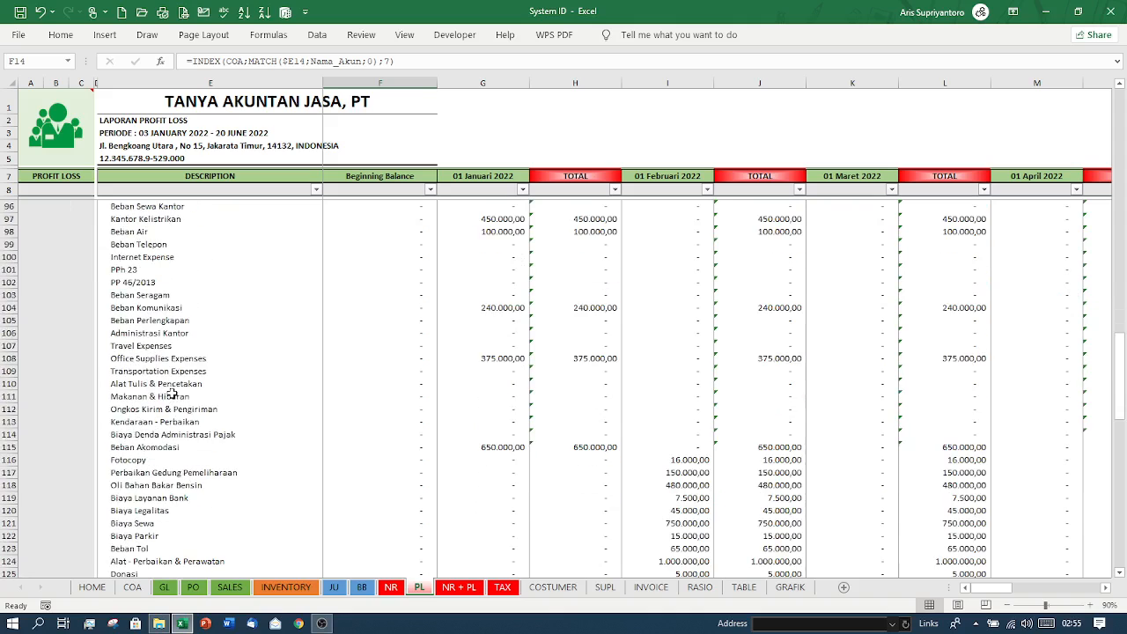
pyautogui.scroll(-5, 172, 393)
pyautogui.scroll(-4, 171, 393)
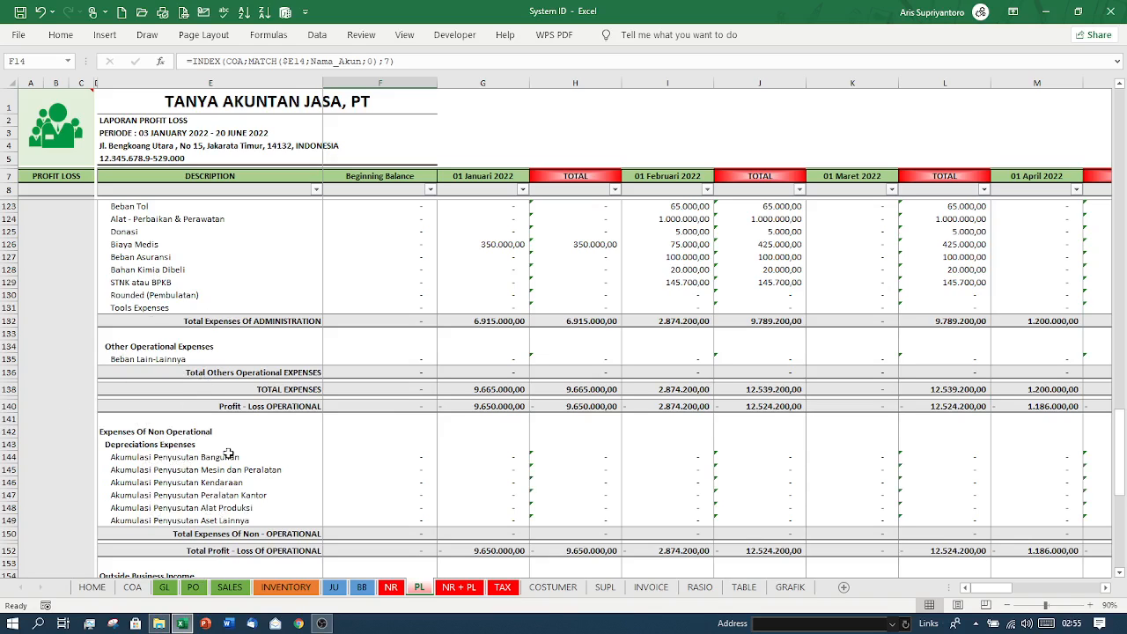
# Go through the Outside Income accounts in E155:E159, from Selisih Perbedaan Kurs to Fair Value Gain Of Inventory Assets
pyautogui.scroll(-4, 228, 454)
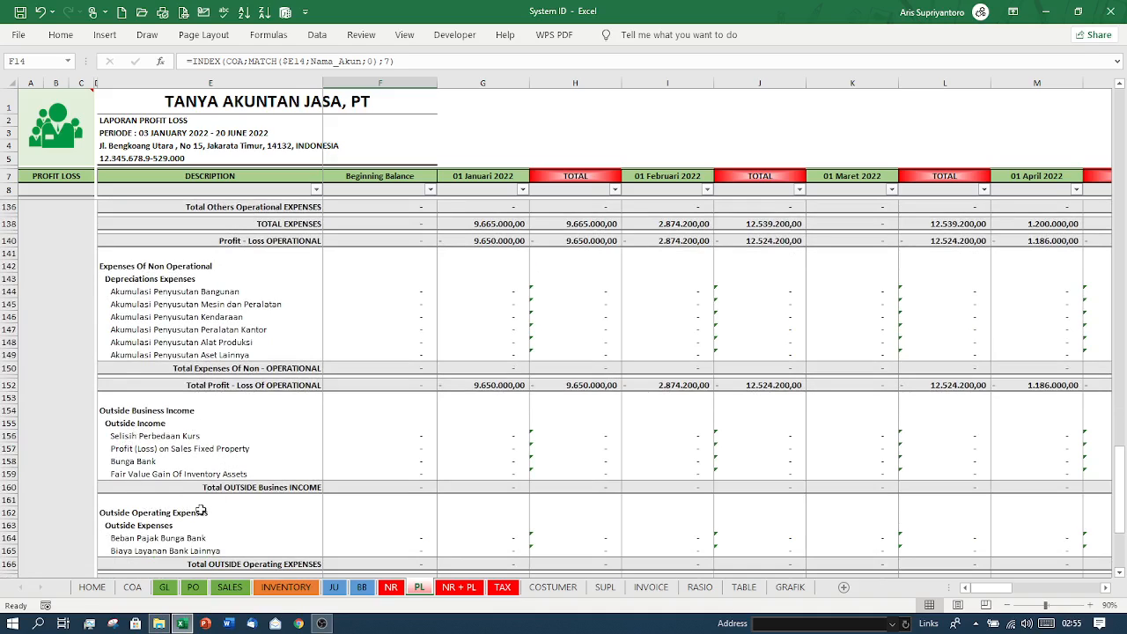
pyautogui.click(135, 424)
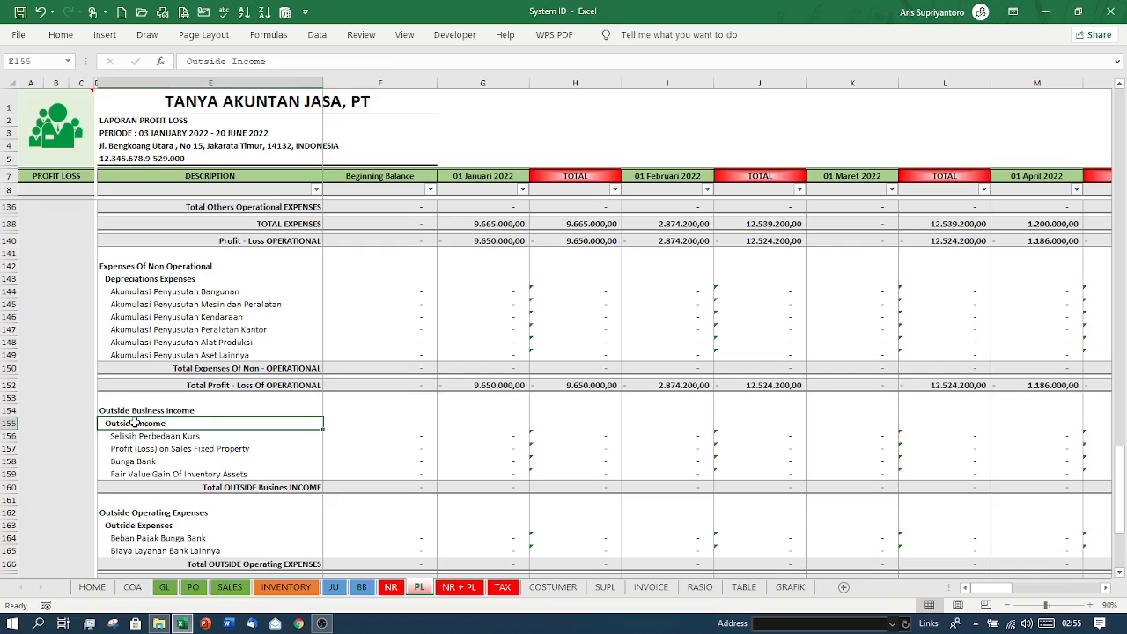
pyautogui.click(148, 436)
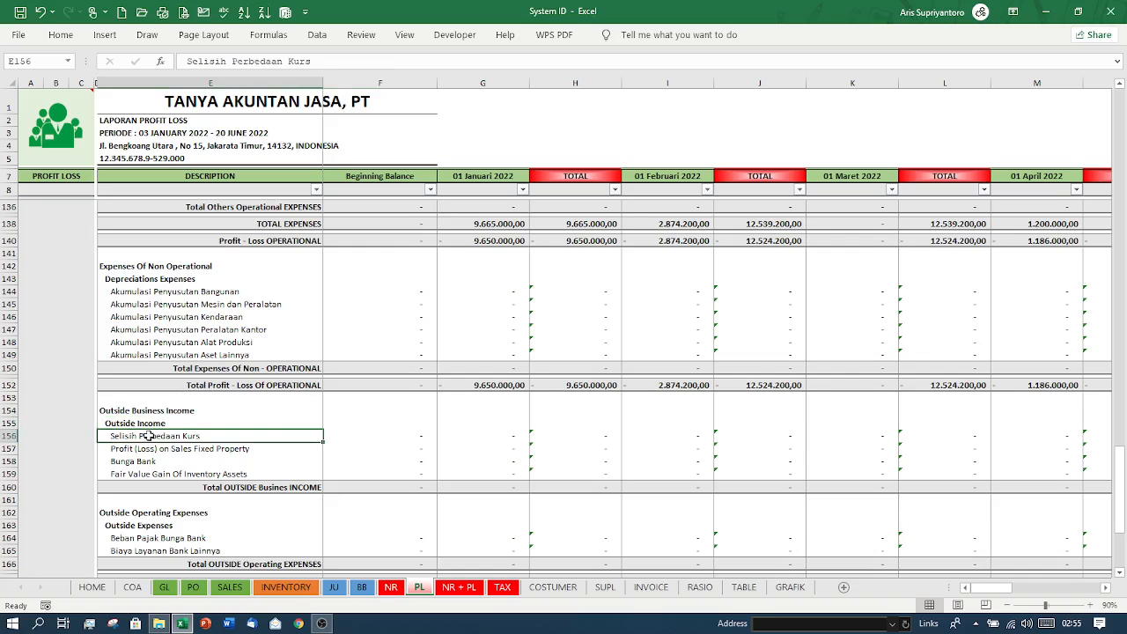
pyautogui.click(164, 449)
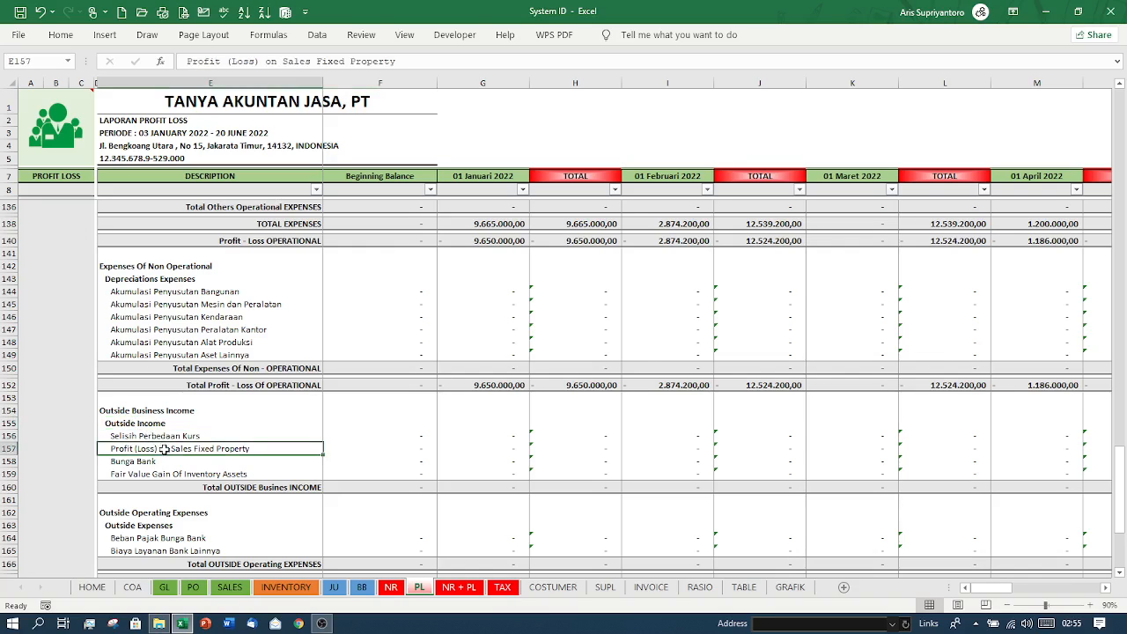
pyautogui.click(152, 462)
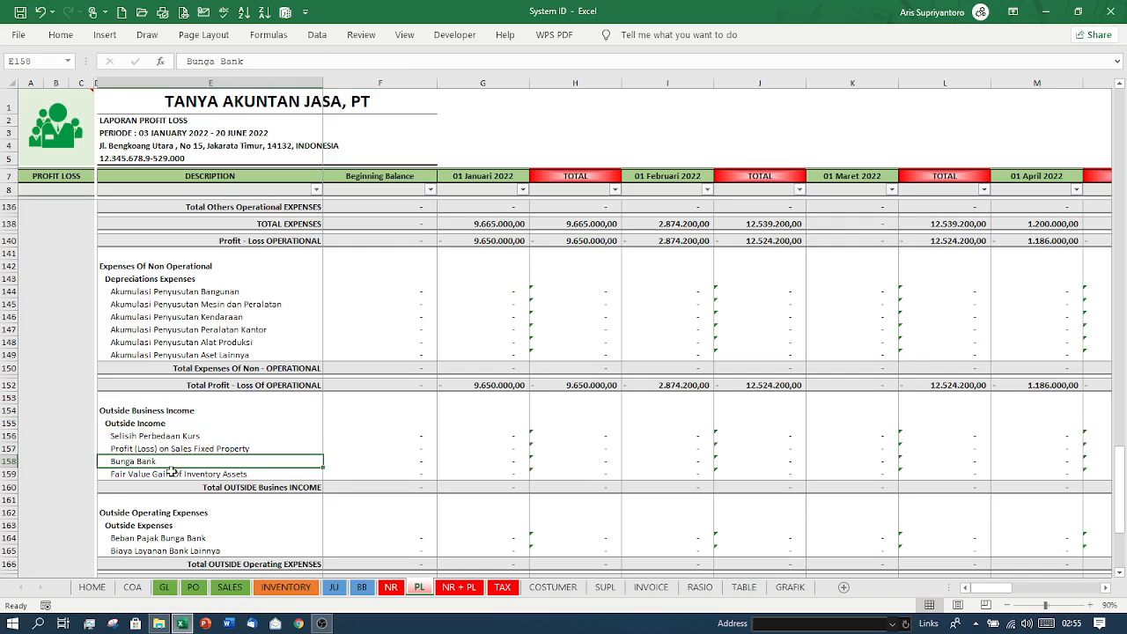
pyautogui.click(172, 473)
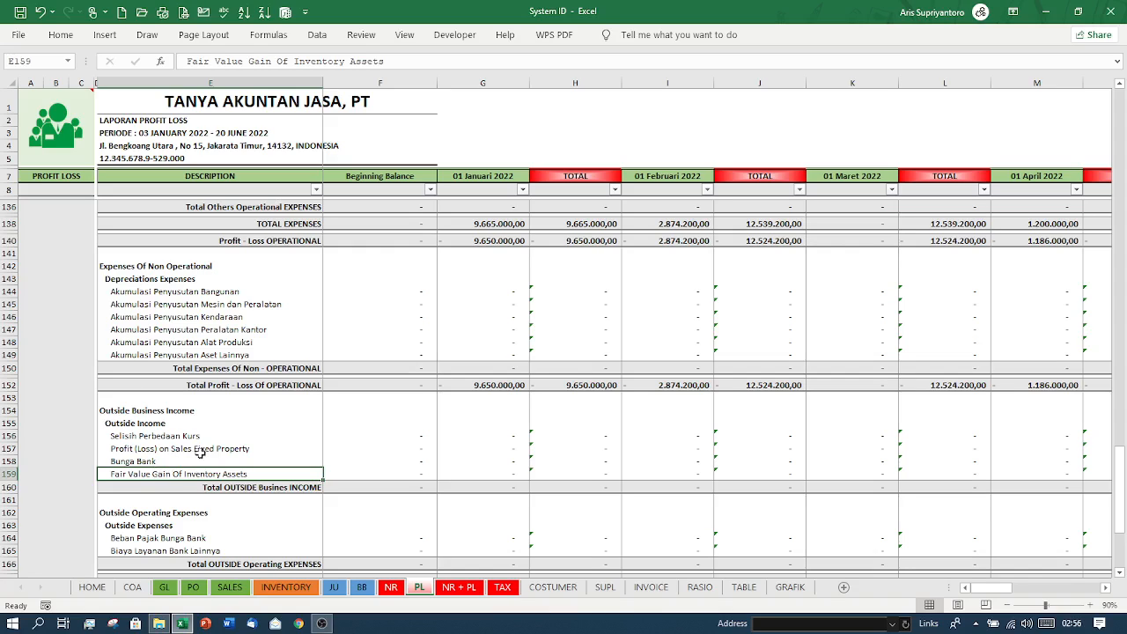
# Inspect the Outside Expenses accounts Biaya Layanan Bank Lainnya and Beban Pajak Bunga Bank
pyautogui.scroll(-3, 198, 498)
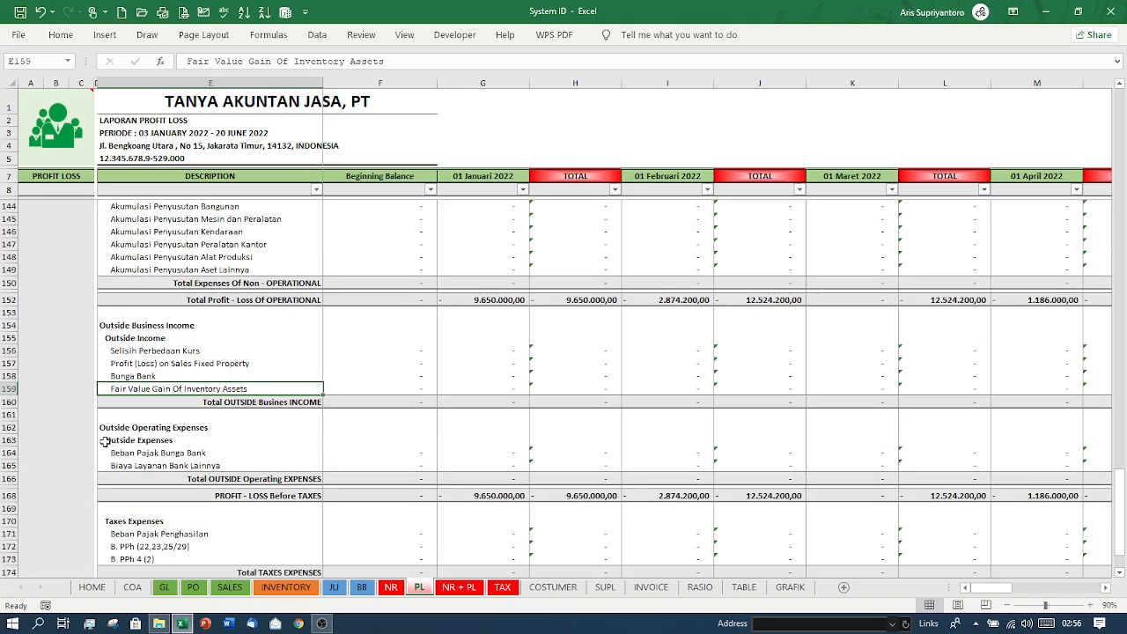
pyautogui.click(164, 465)
pyautogui.click(174, 453)
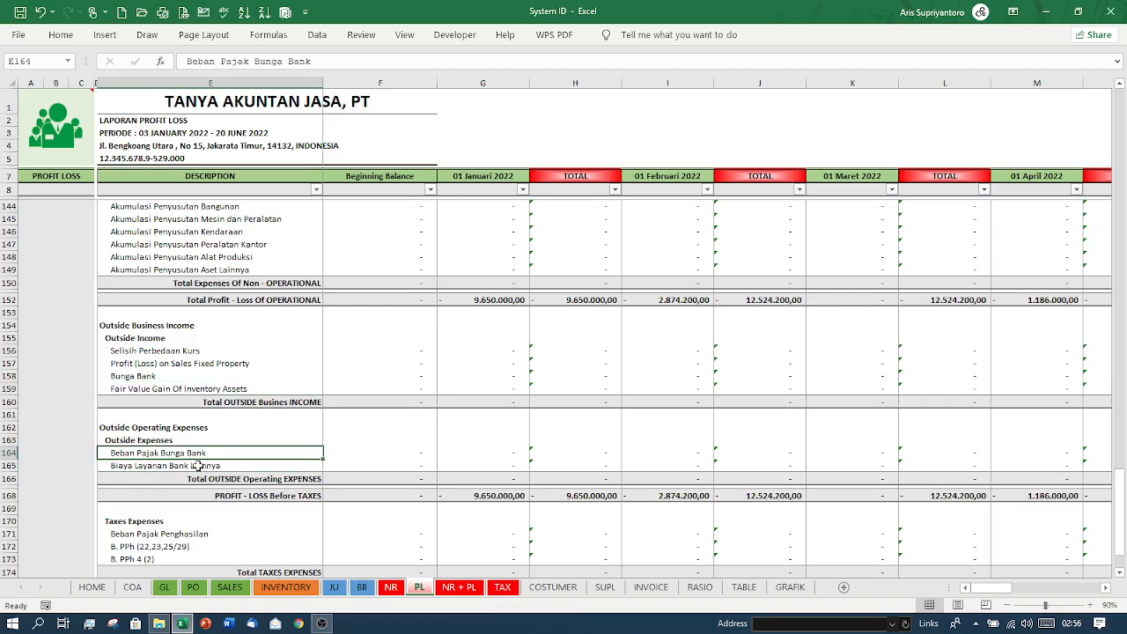
# Review the Outside Expenses accounts and the Taxes Expenses lines down to PROFIT - LOSS After TAXES
pyautogui.click(197, 466)
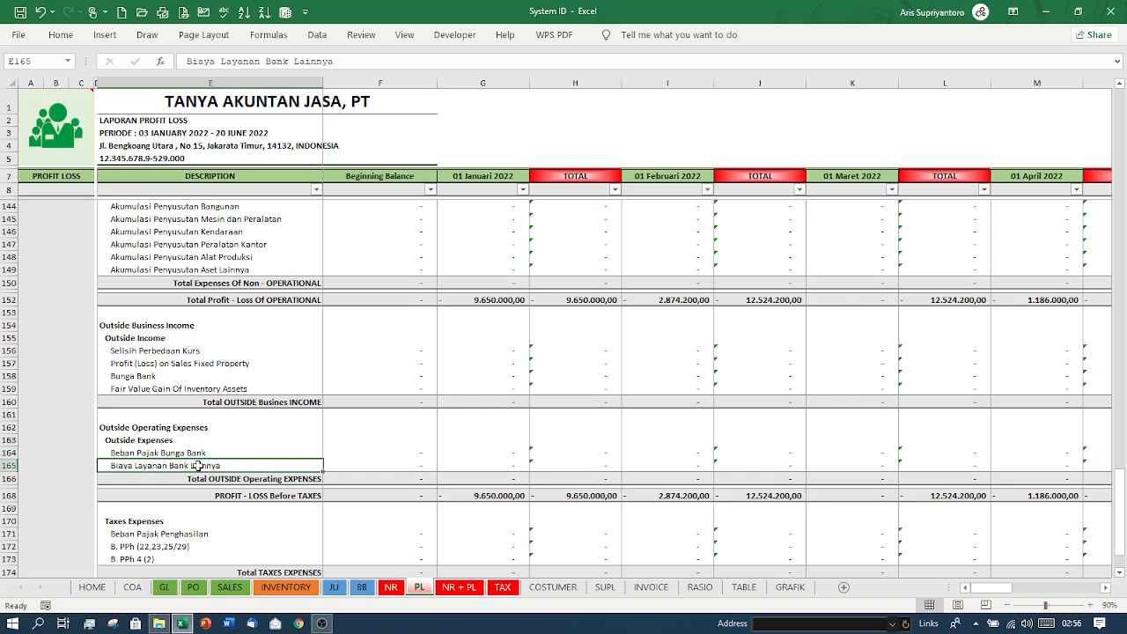
pyautogui.click(231, 452)
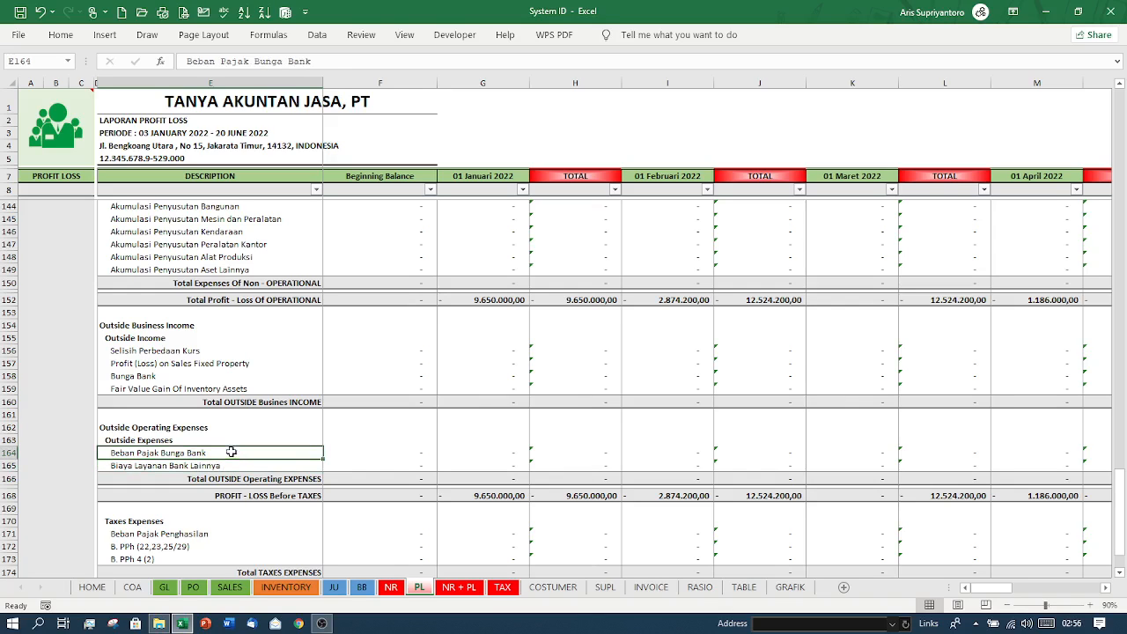
pyautogui.scroll(-3, 231, 452)
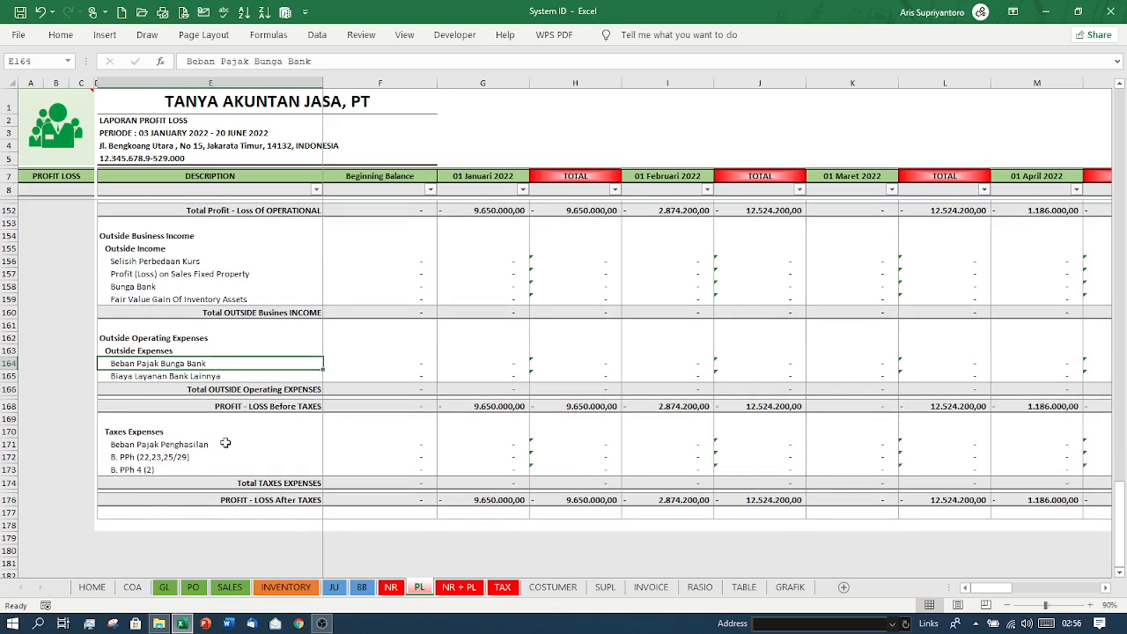
pyautogui.click(136, 469)
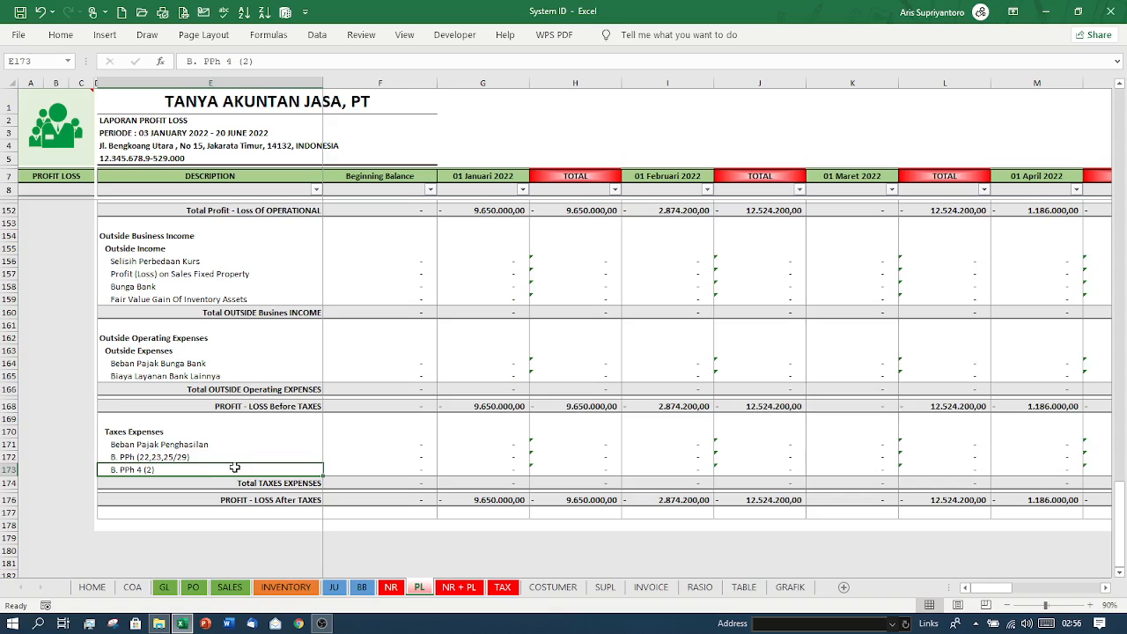
pyautogui.click(183, 518)
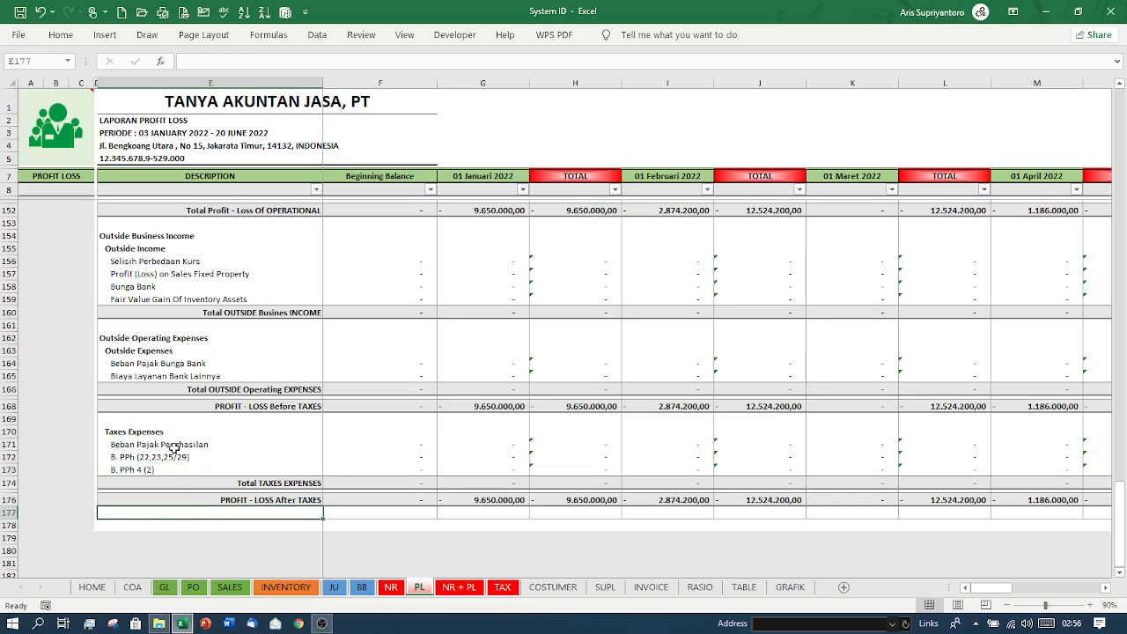
# Examine the PPN Masukan entry in the PO sheet's purchase journal and look over the transactions in the SALES sheet
pyautogui.click(187, 592)
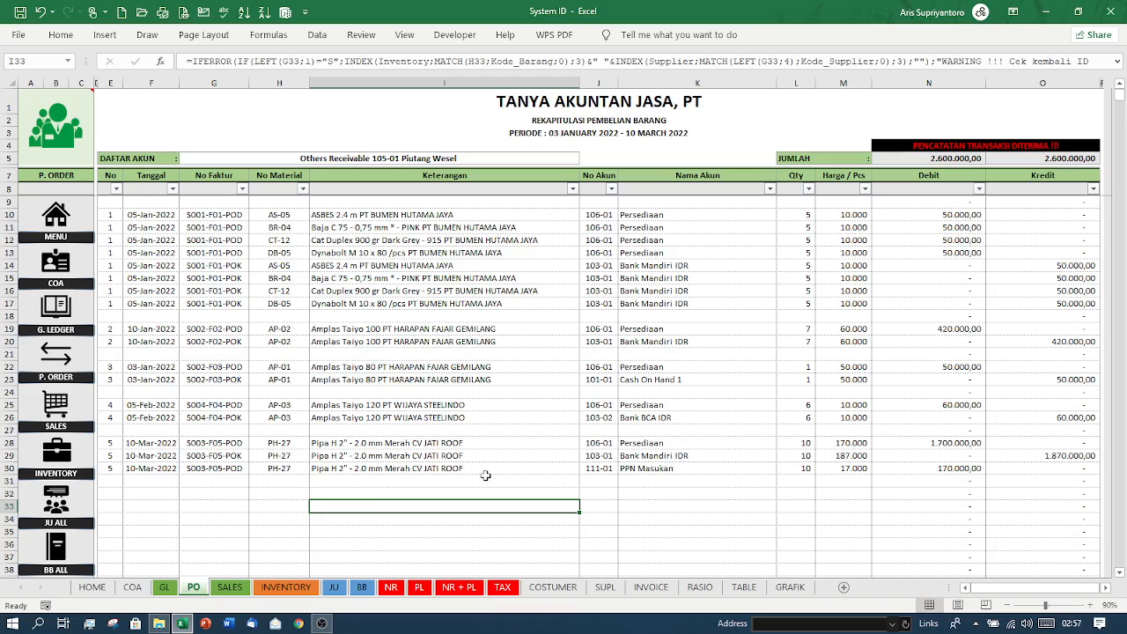
pyautogui.click(654, 469)
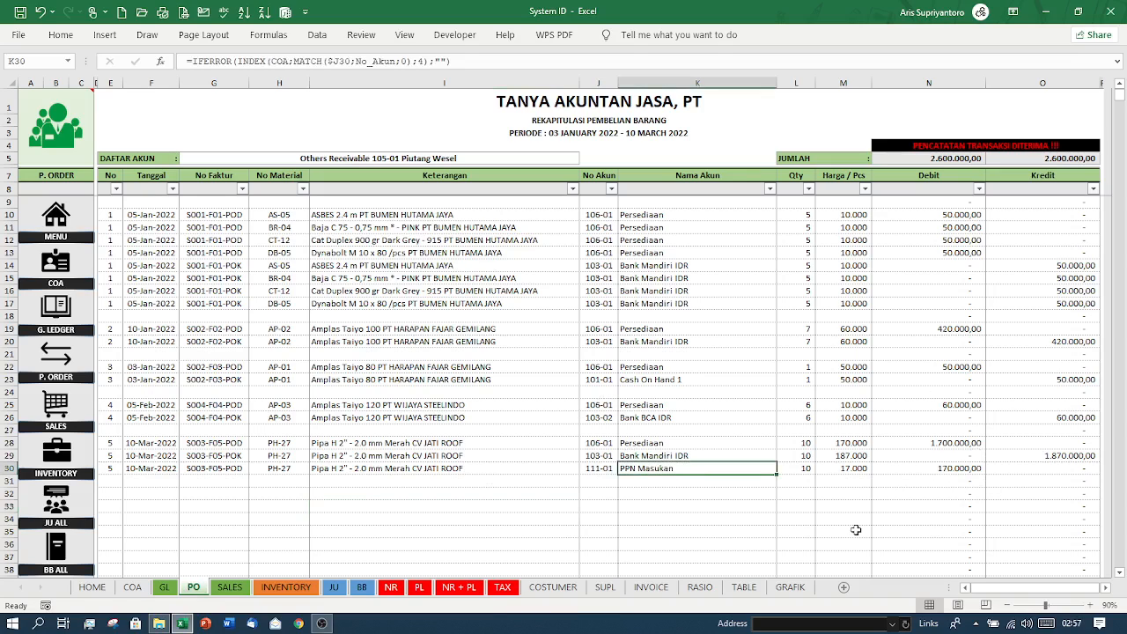
pyautogui.click(221, 589)
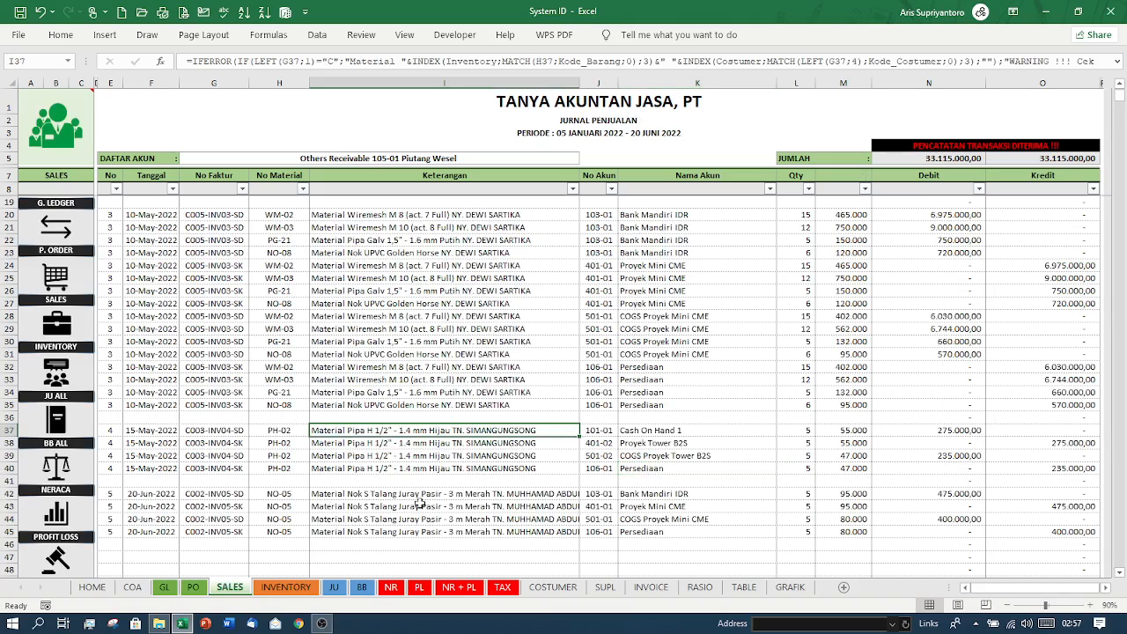
pyautogui.scroll(2, 582, 404)
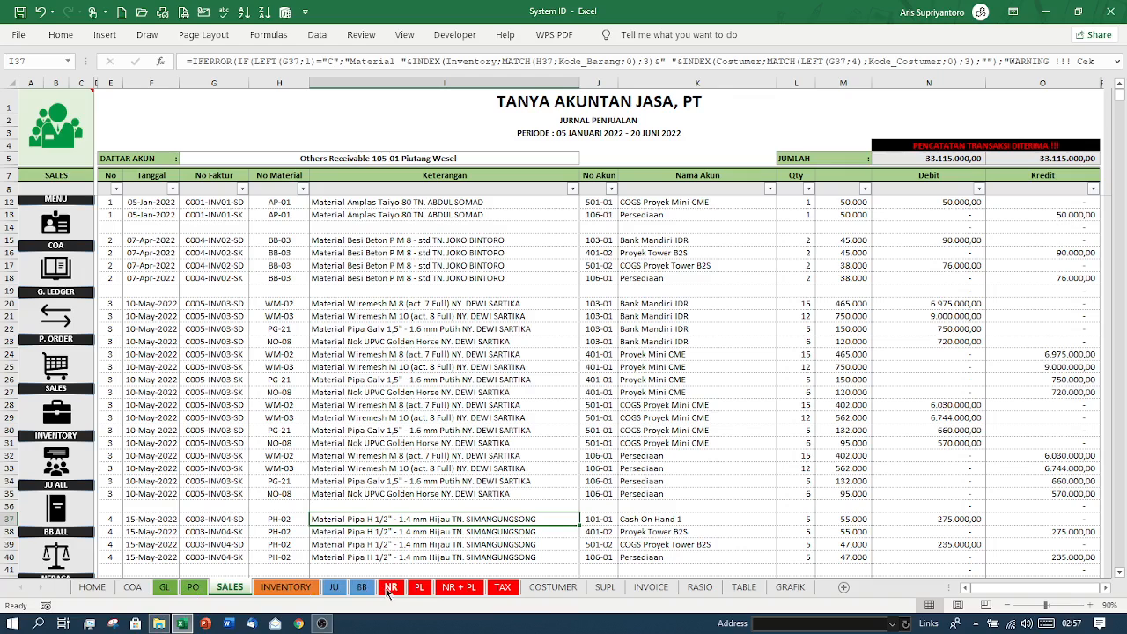
# Go to the combined NR + PL report and inspect its start date and end date cells, F8 and H8
pyautogui.click(459, 587)
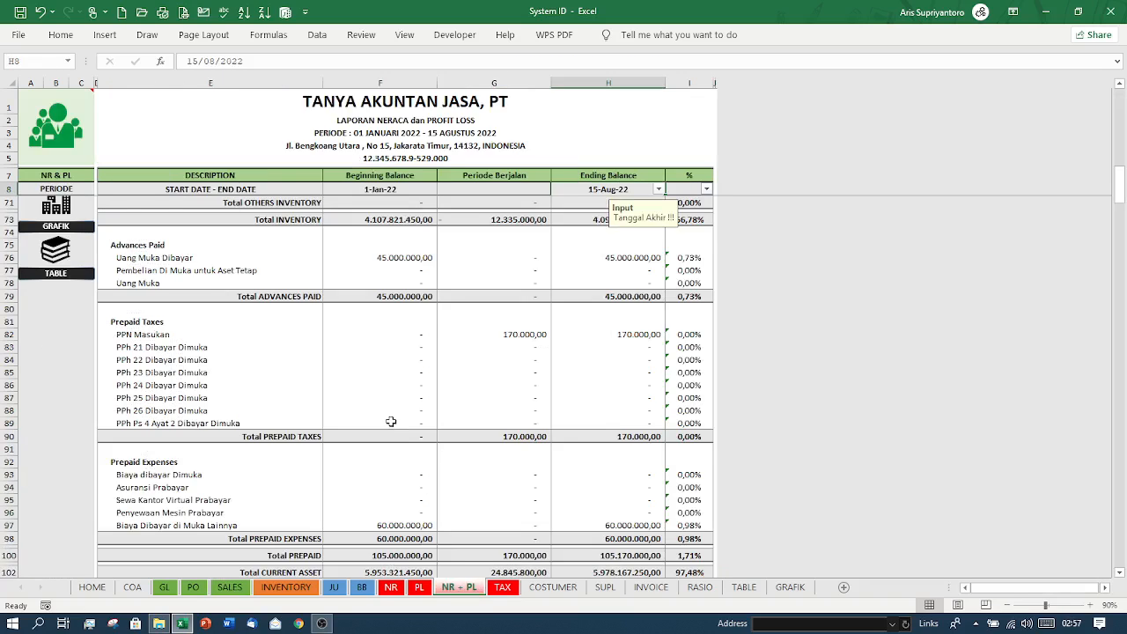
pyautogui.scroll(-5, 391, 422)
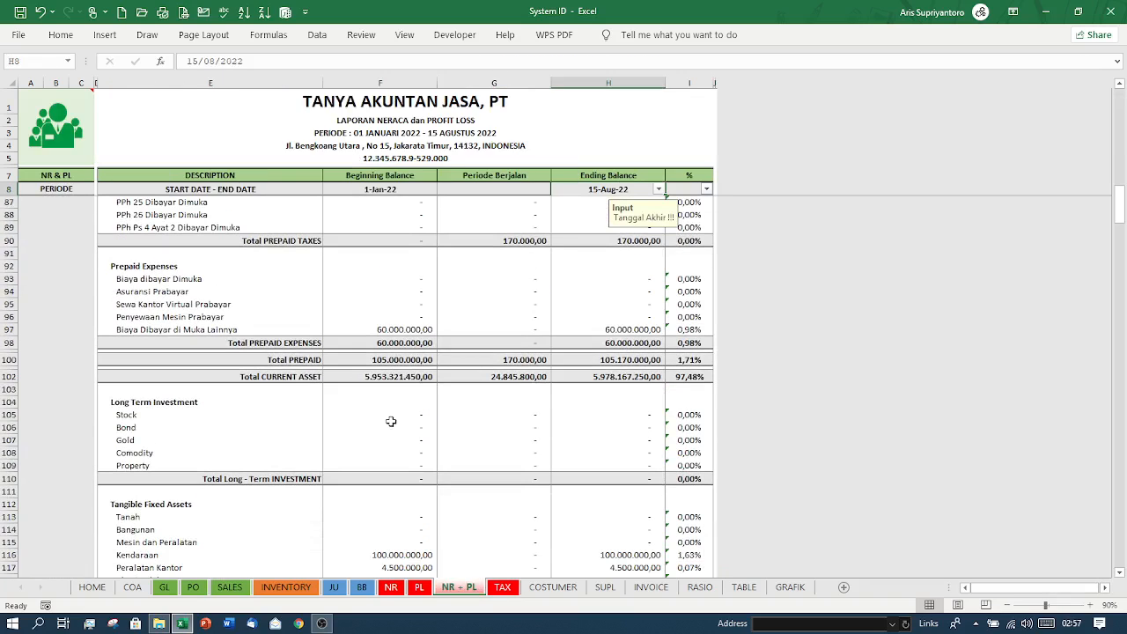
pyautogui.scroll(20, 392, 422)
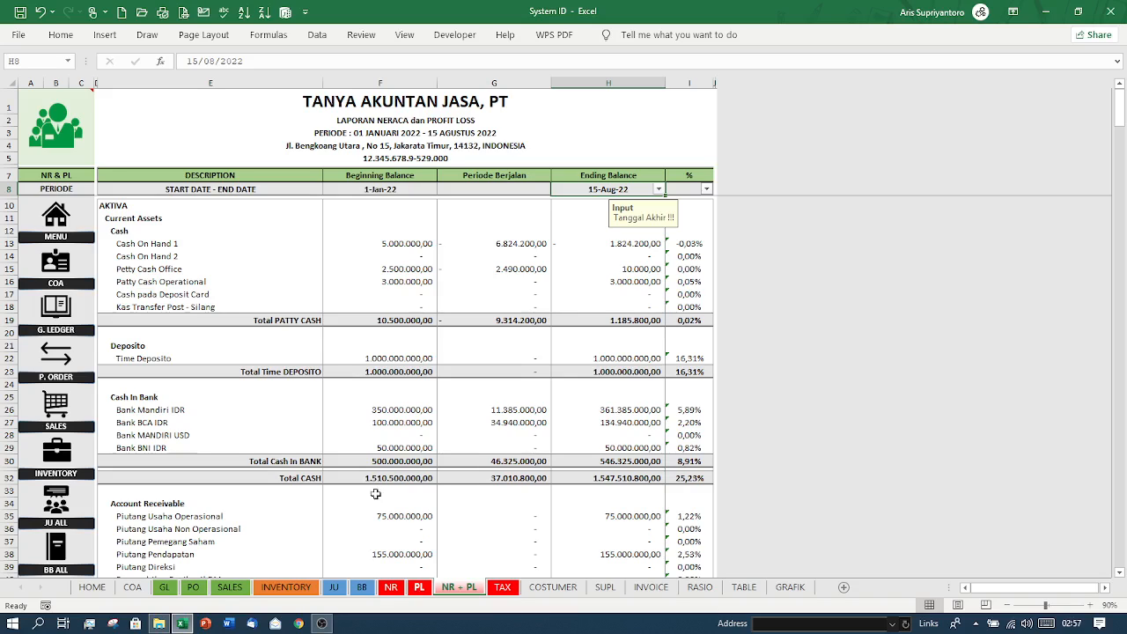
pyautogui.click(361, 188)
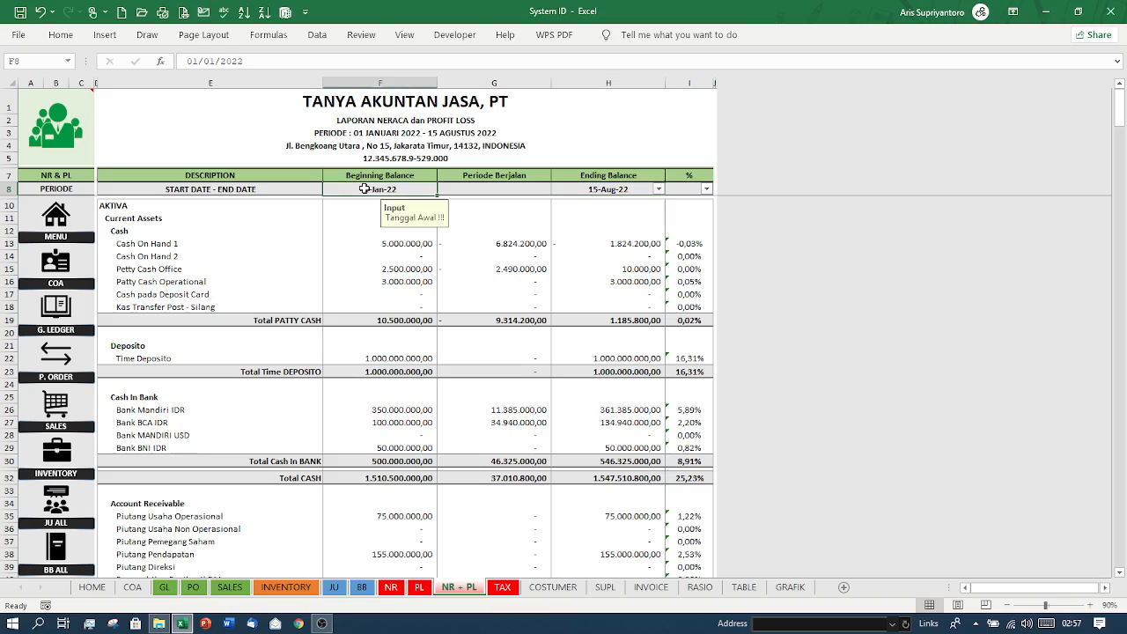
pyautogui.click(599, 190)
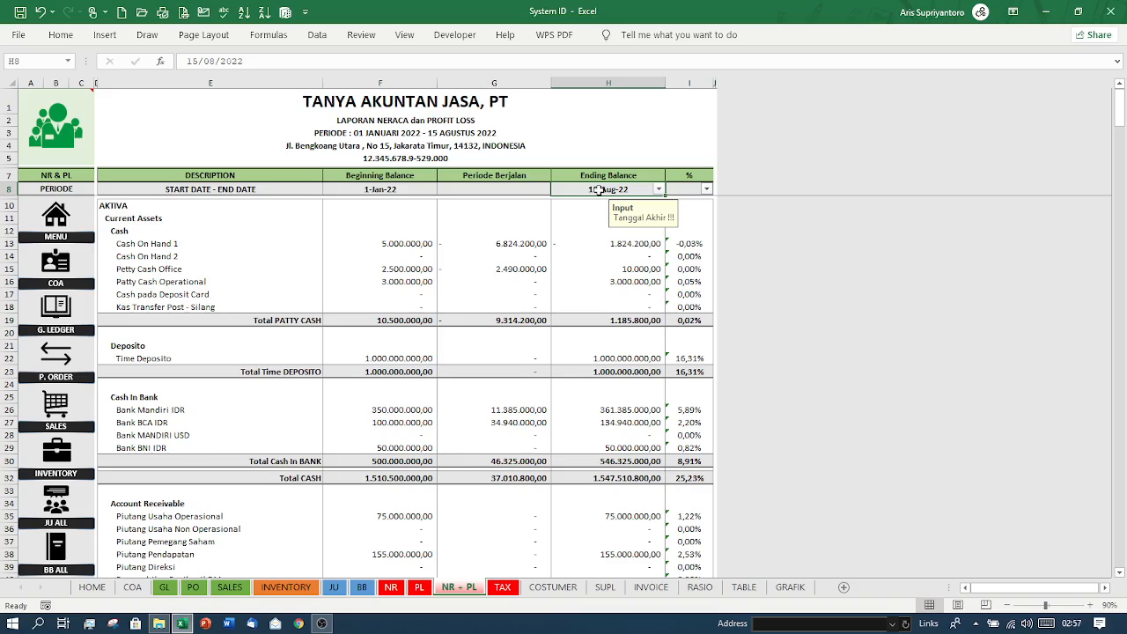
pyautogui.click(404, 189)
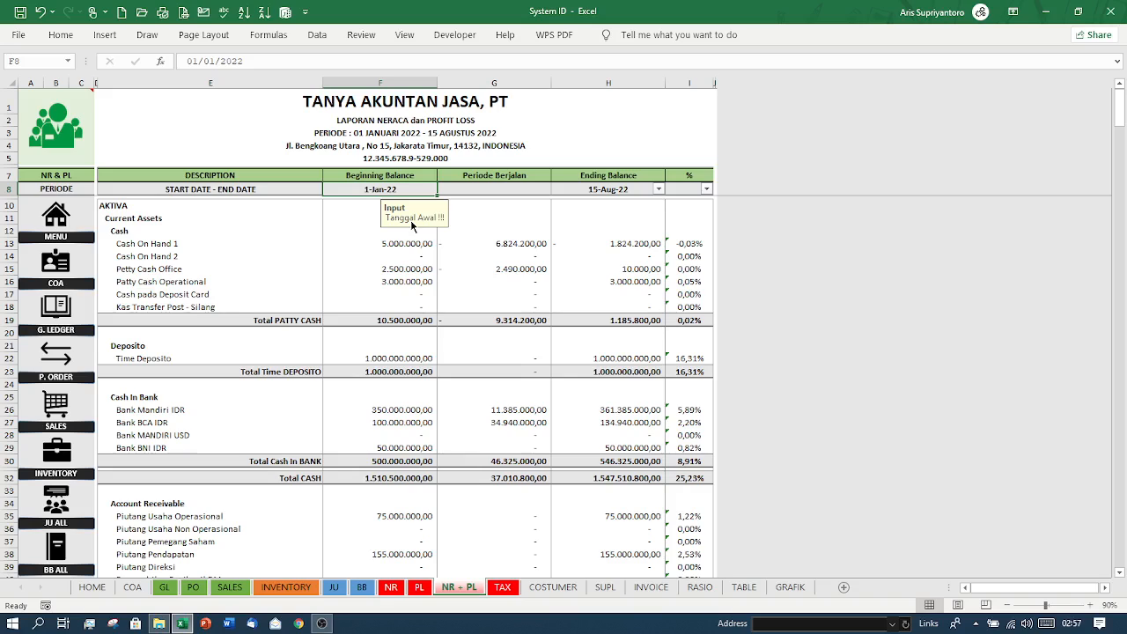
pyautogui.click(596, 189)
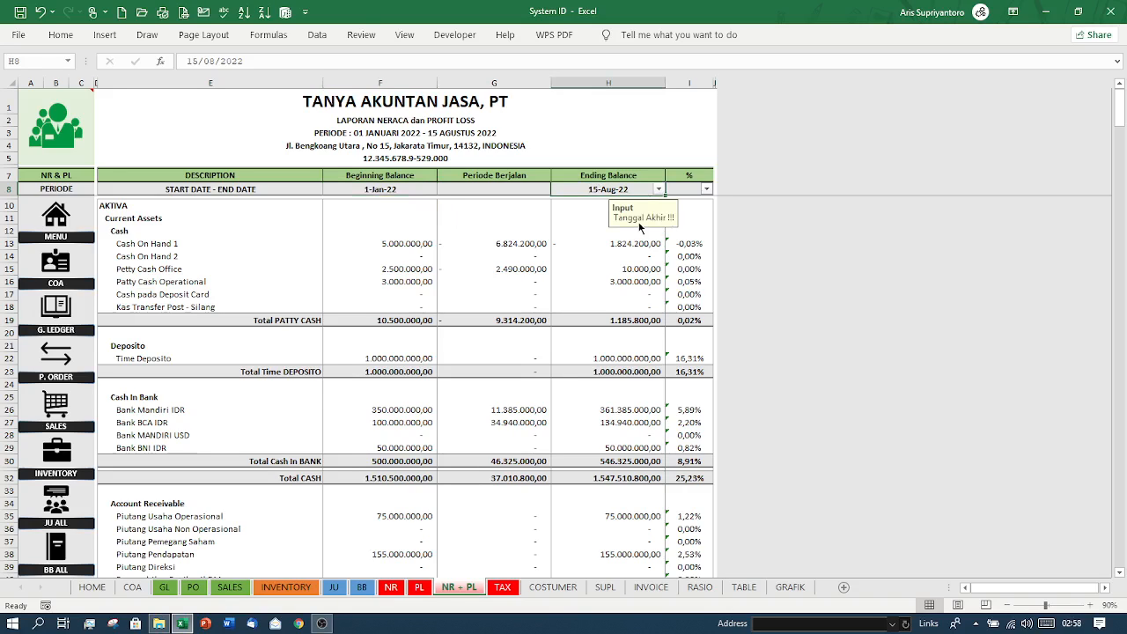
# Examine the Periode Berjalan and % columns, including the percentage formula for Piutang Pendapatan in I38
pyautogui.click(460, 231)
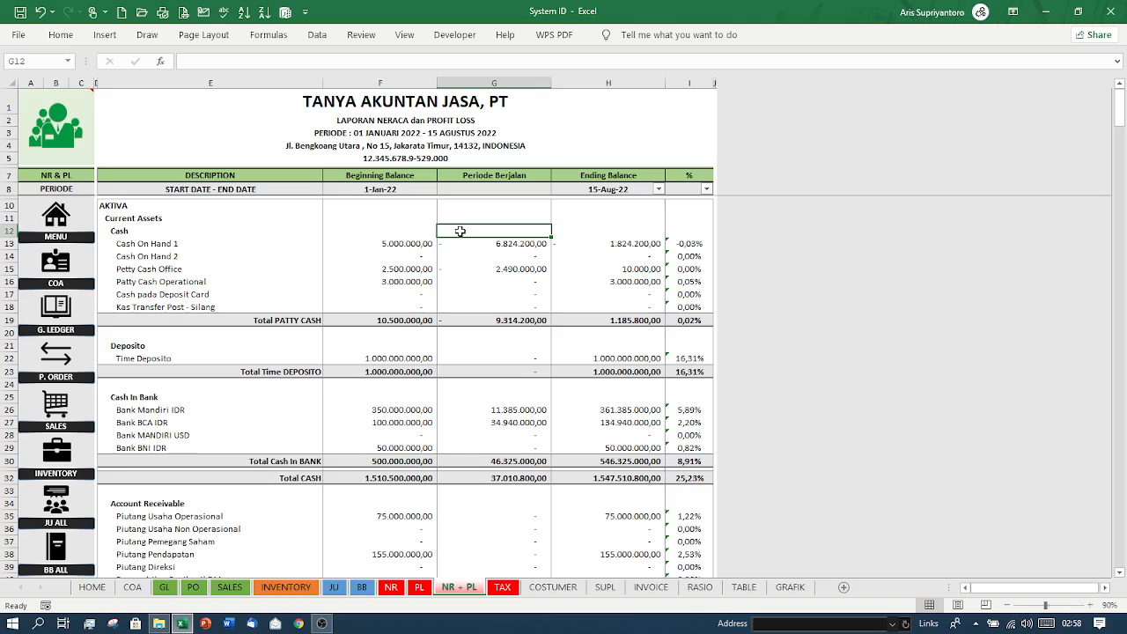
pyautogui.scroll(-3, 431, 331)
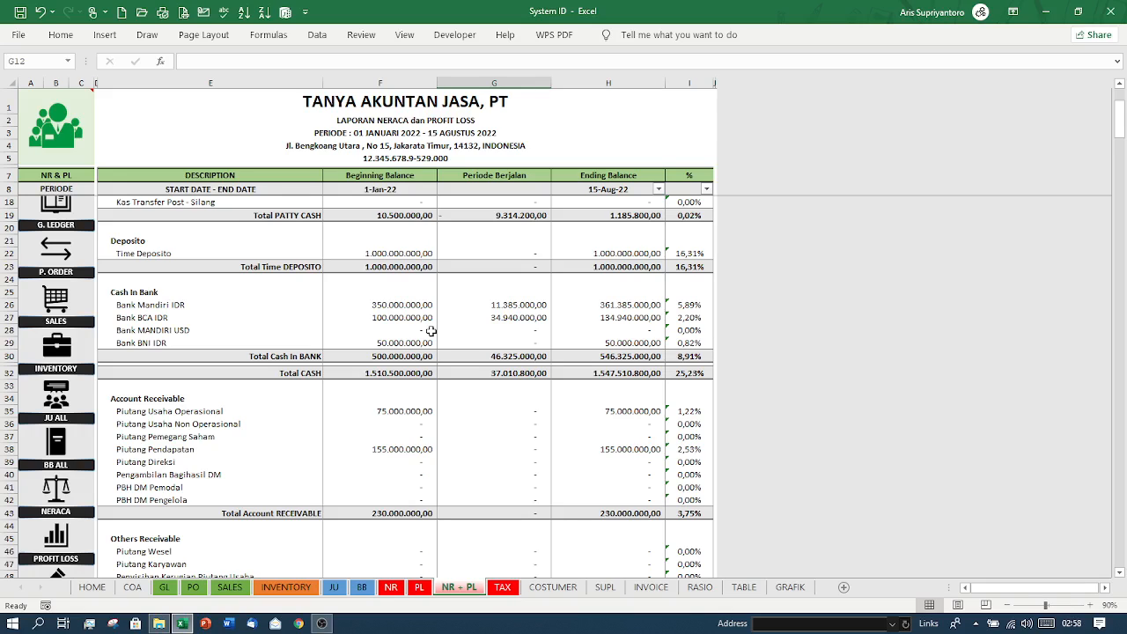
pyautogui.click(700, 174)
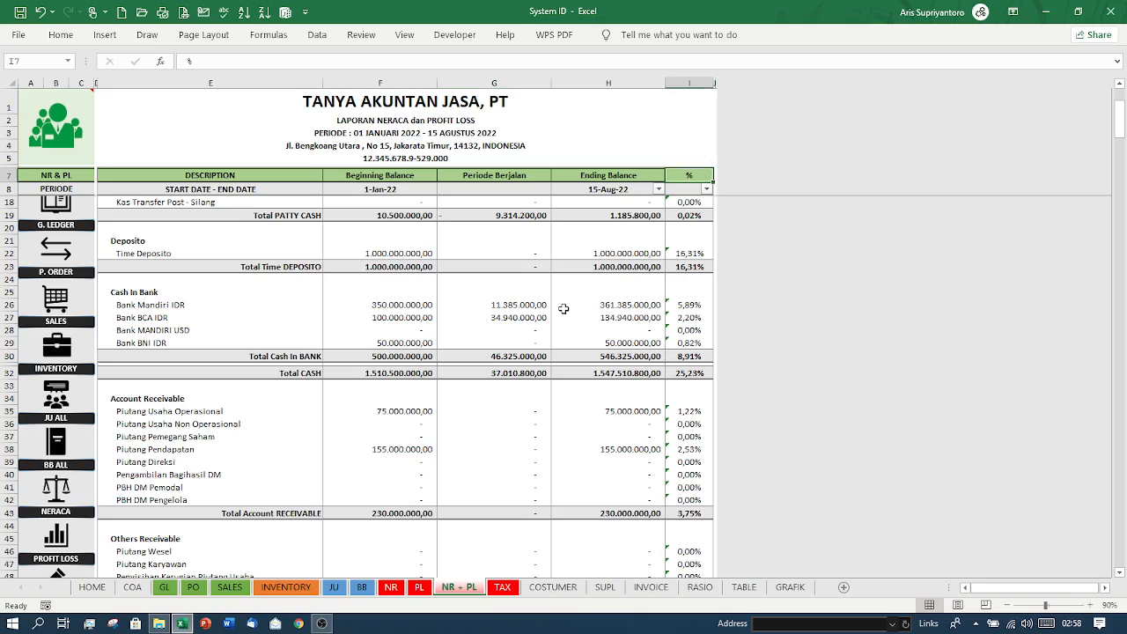
pyautogui.scroll(-1, 563, 308)
pyautogui.scroll(-4, 564, 308)
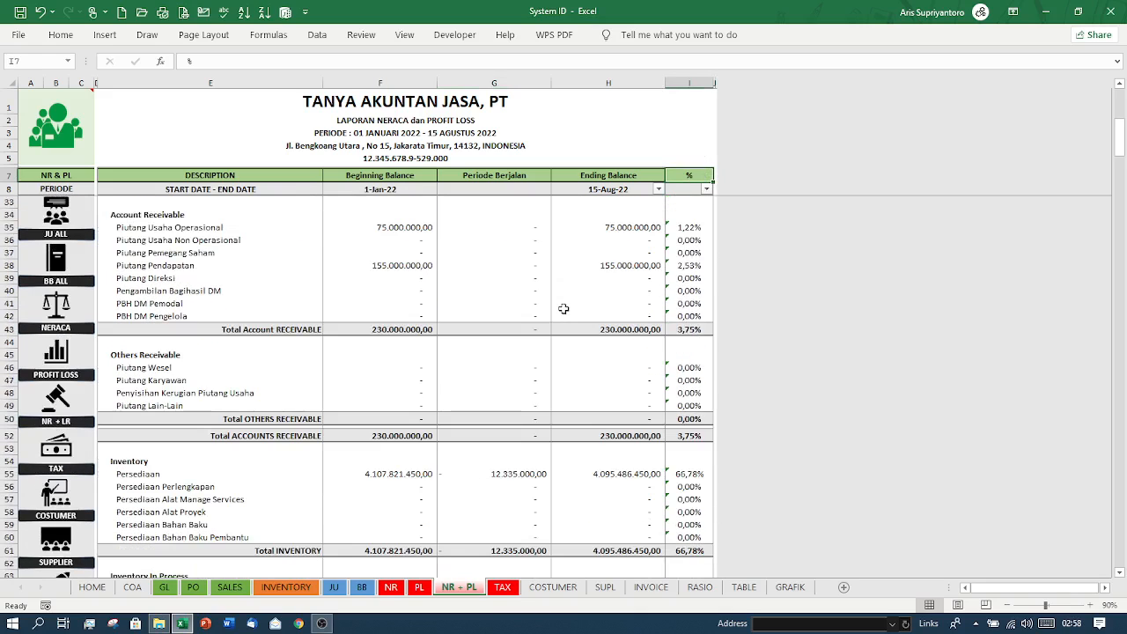
pyautogui.click(683, 266)
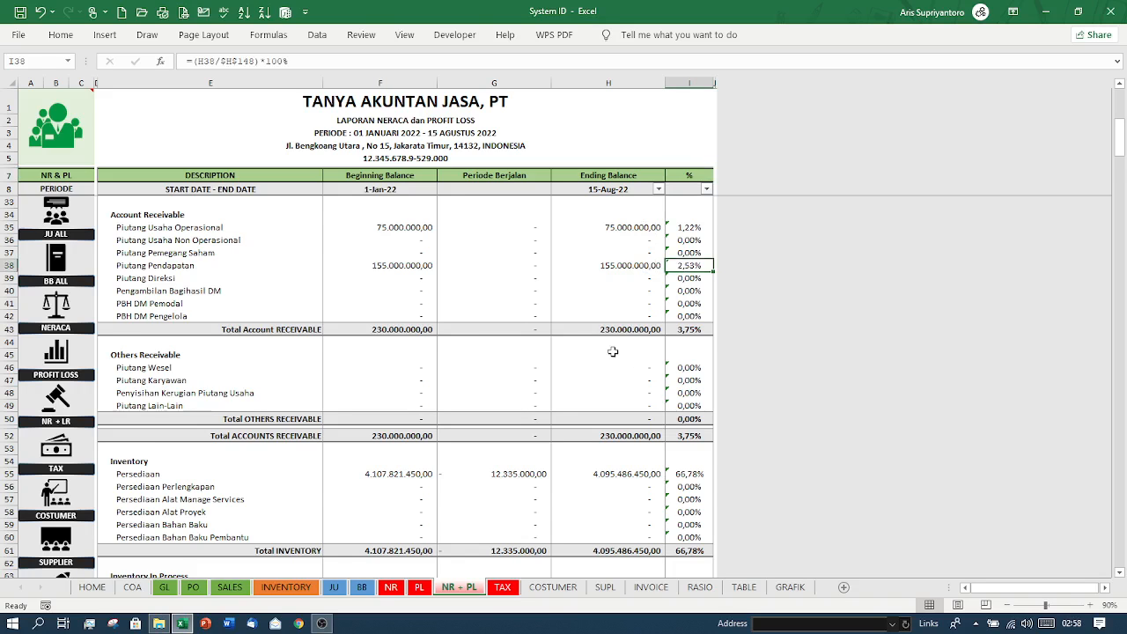
# Look through the Inventory, Advances Paid and Prepaid Taxes sections of the NR + PL report
pyautogui.scroll(-3, 613, 352)
pyautogui.scroll(-7, 613, 351)
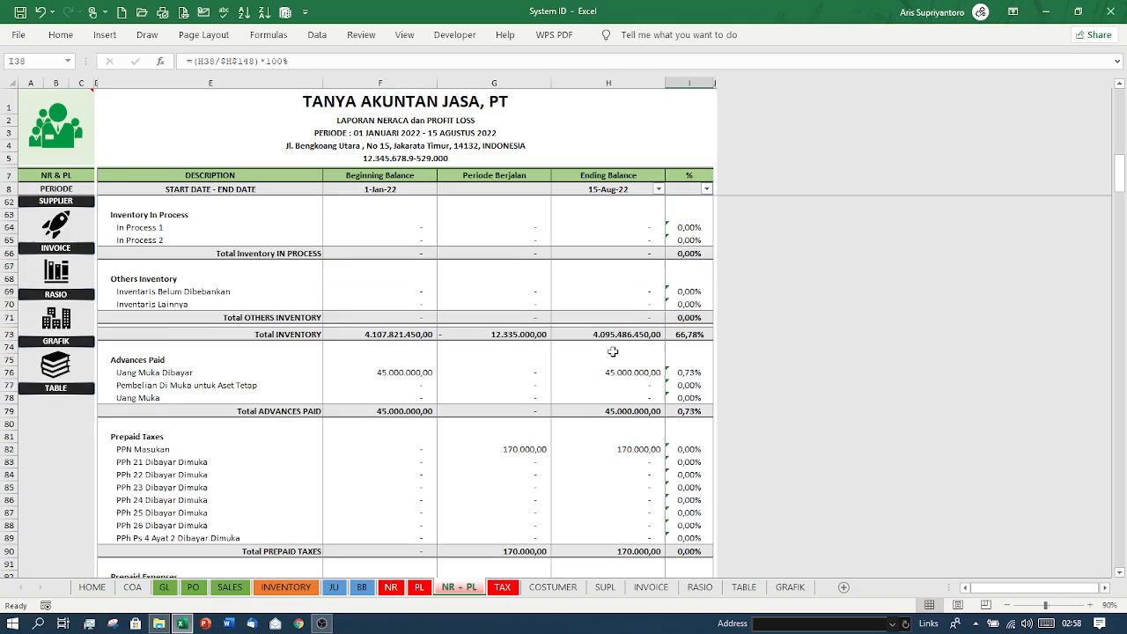
pyautogui.scroll(-2, 613, 351)
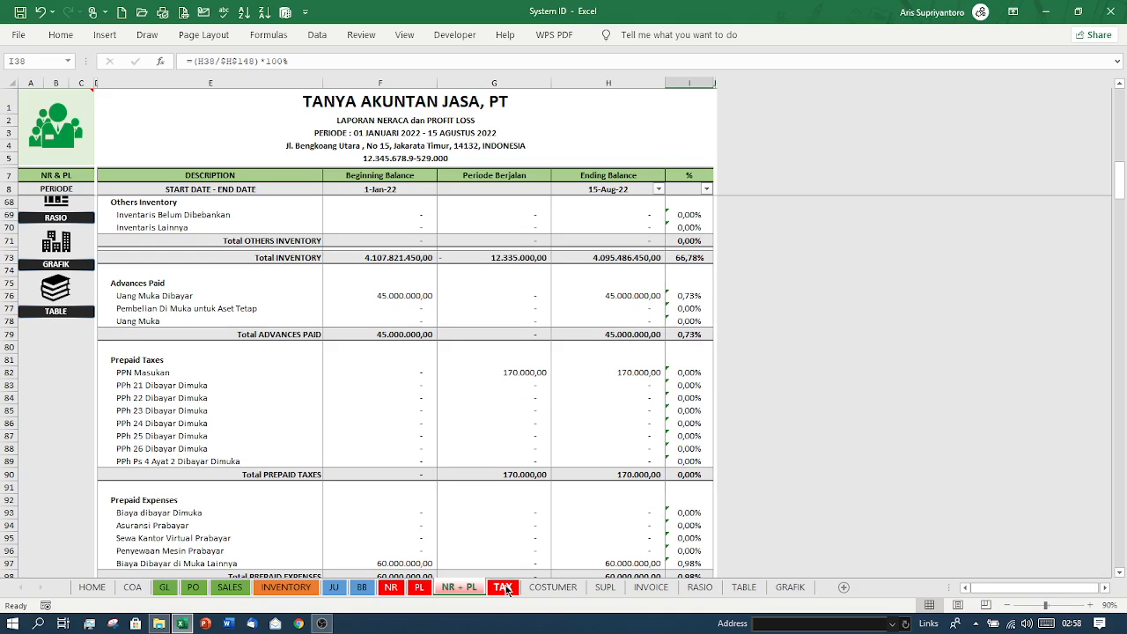
pyautogui.click(551, 588)
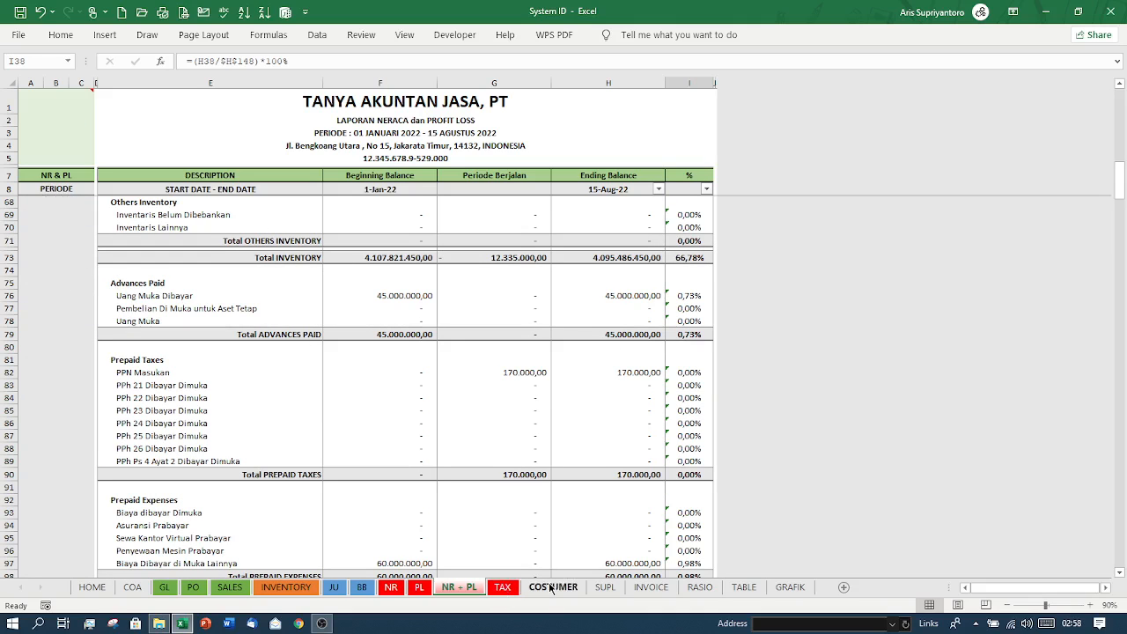
pyautogui.click(471, 587)
# Review the NR + PL report from Prepaid Expenses through fixed assets, liabilities and Long Term Debt to Authorized capital
pyautogui.scroll(-5, 461, 495)
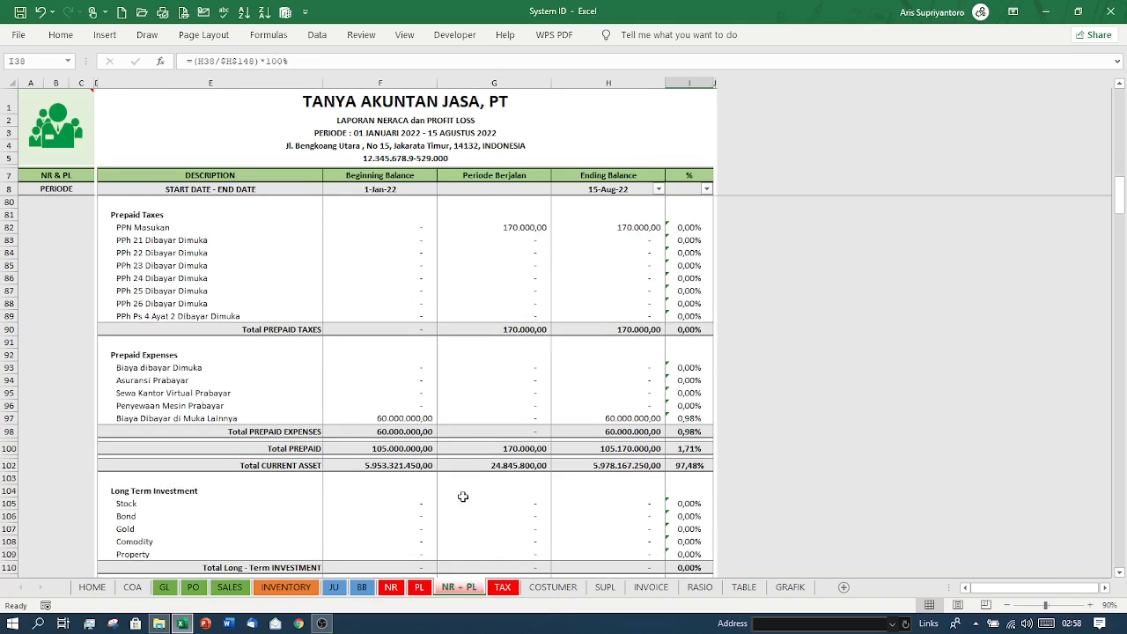
pyautogui.scroll(-5, 462, 497)
pyautogui.scroll(-5, 463, 496)
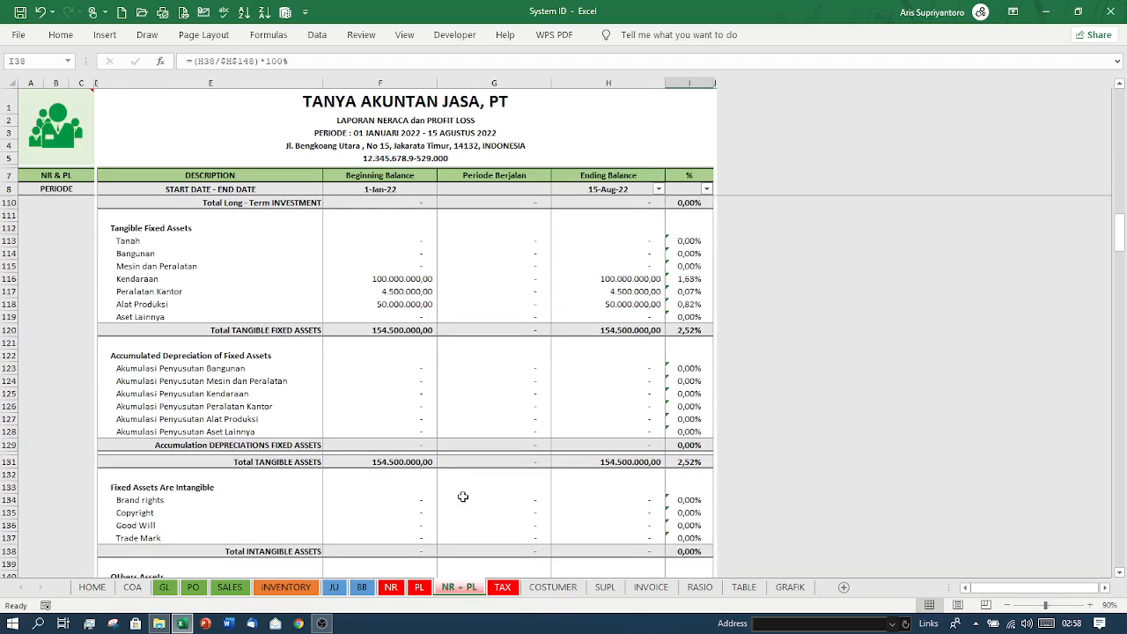
pyautogui.scroll(-4, 462, 497)
pyautogui.scroll(-4, 463, 497)
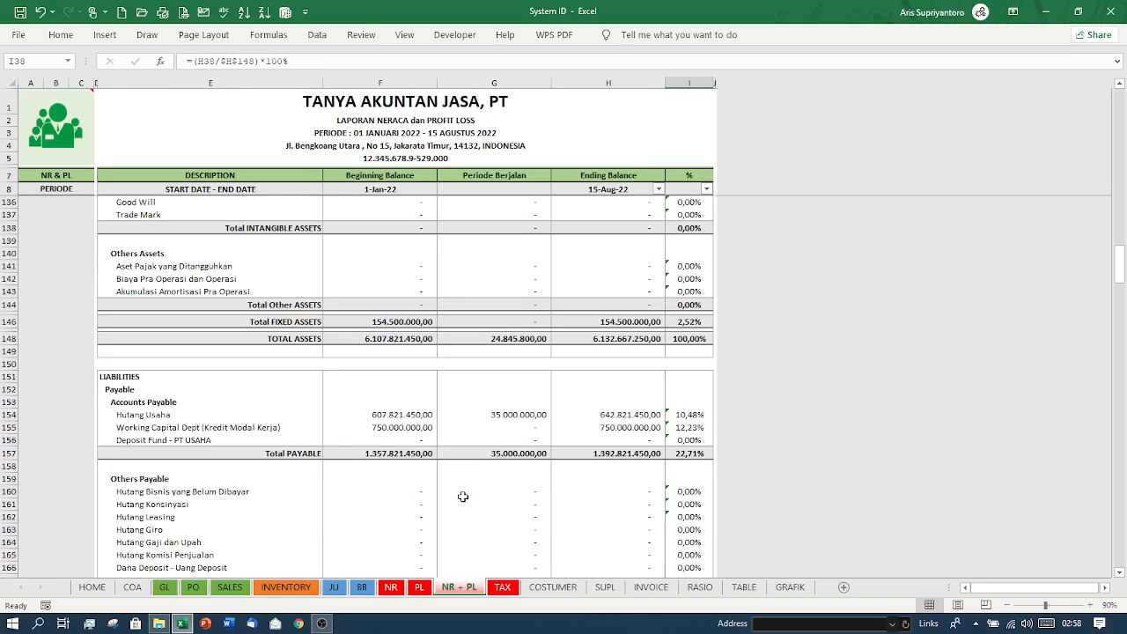
pyautogui.scroll(-4, 462, 497)
pyautogui.scroll(-4, 462, 496)
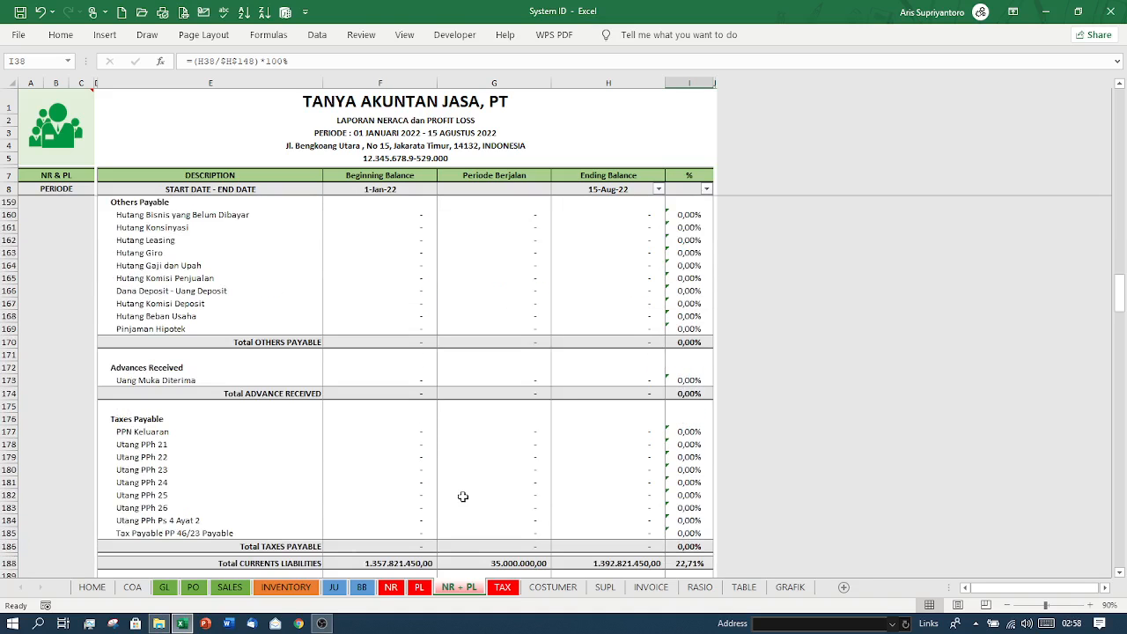
pyautogui.scroll(-7, 462, 496)
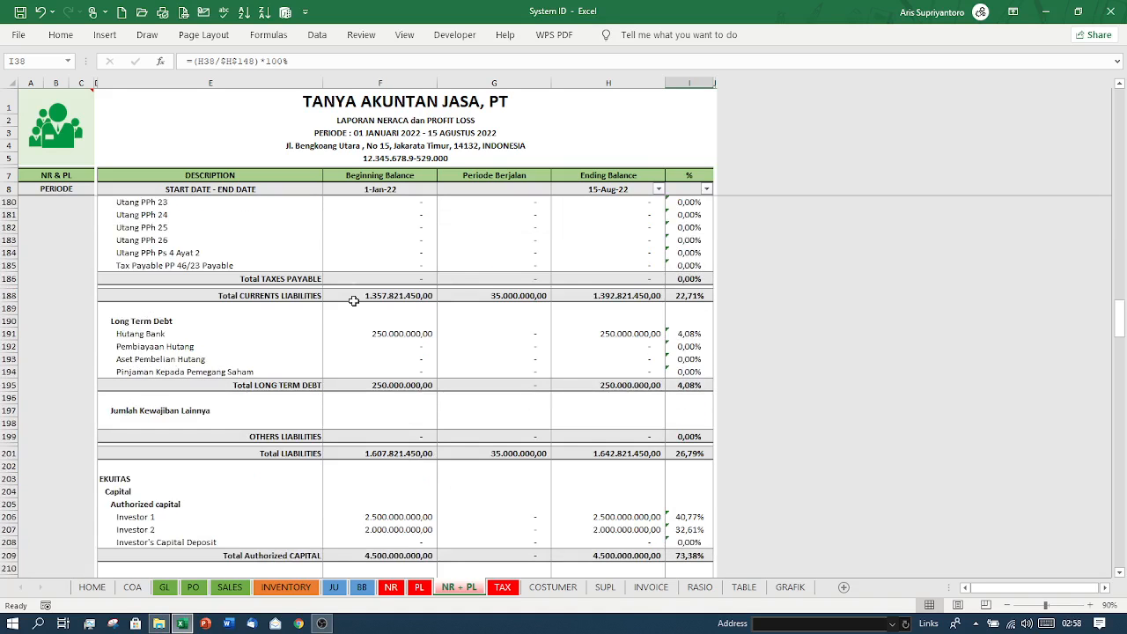
# Export the NR + PL report as a PDF named Sample in the Excel Accounting folder
pyautogui.hotkey('ctrl', 'p')
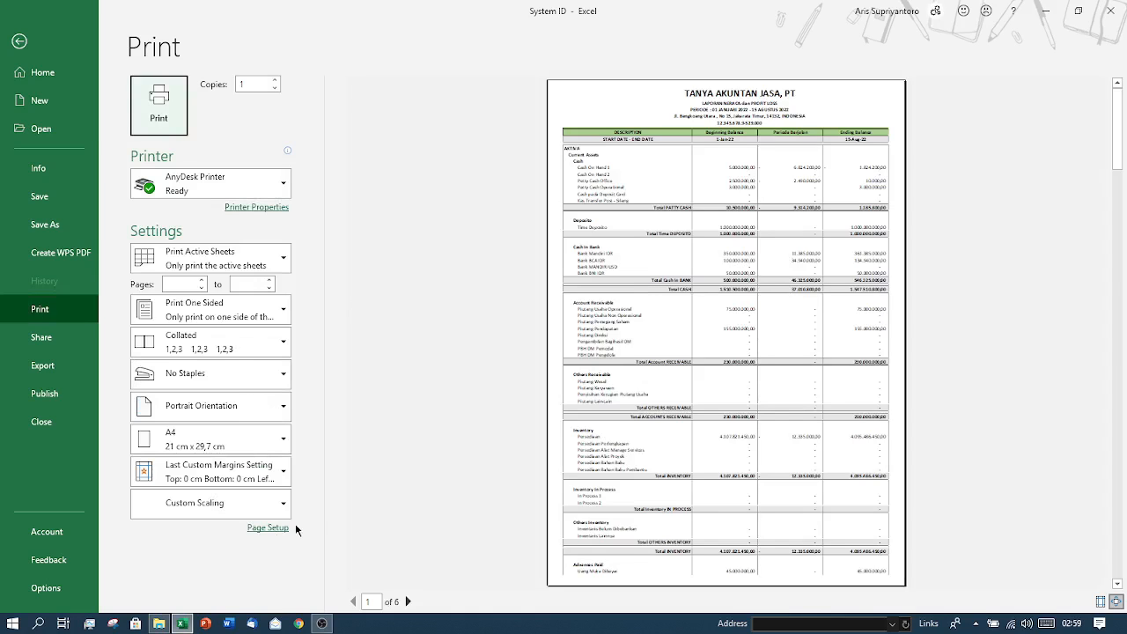
pyautogui.click(58, 366)
pyautogui.click(420, 206)
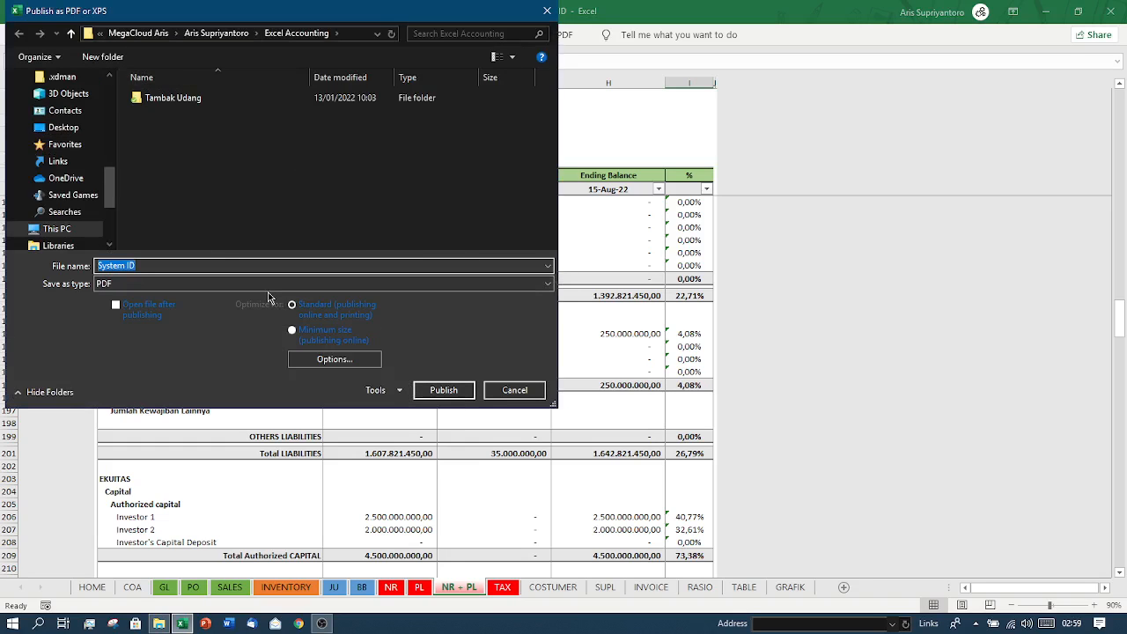
pyautogui.write('Sample')
pyautogui.press('Return')
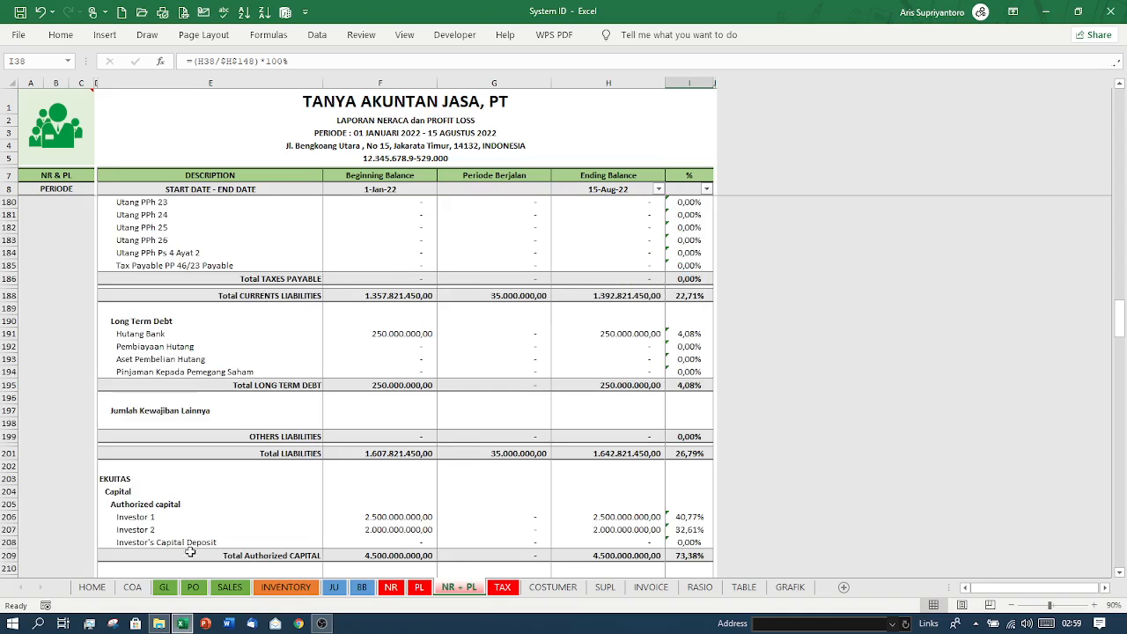
# Switch to File Explorer and open the exported Sample PDF from the Excel Accounting folder on the D: drive
pyautogui.moveTo(159, 624)
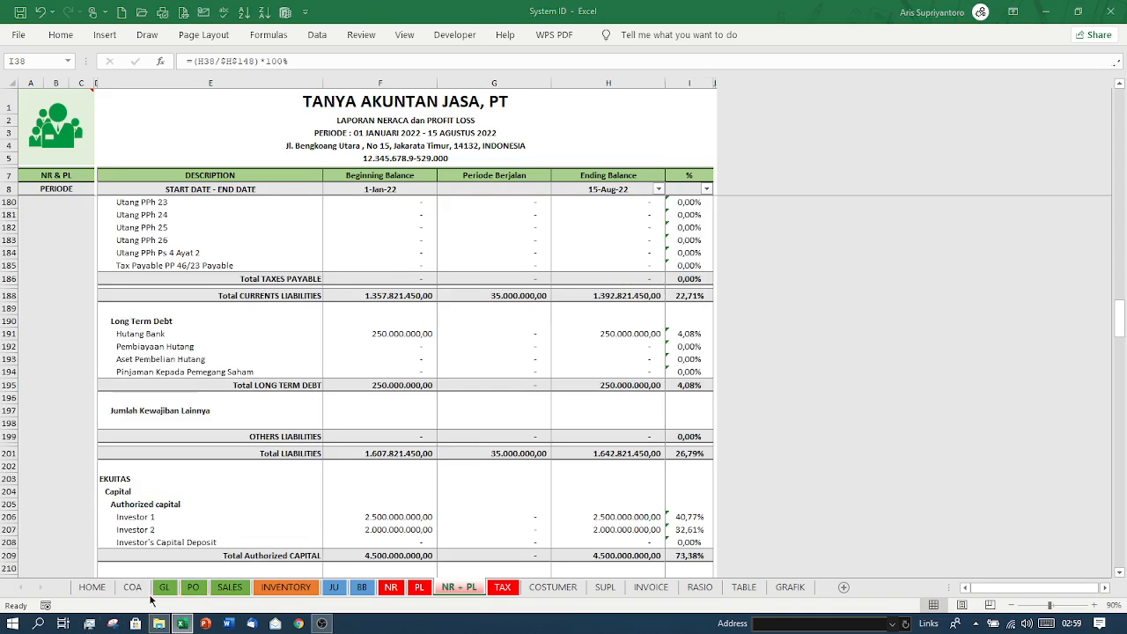
pyautogui.press('super+e')
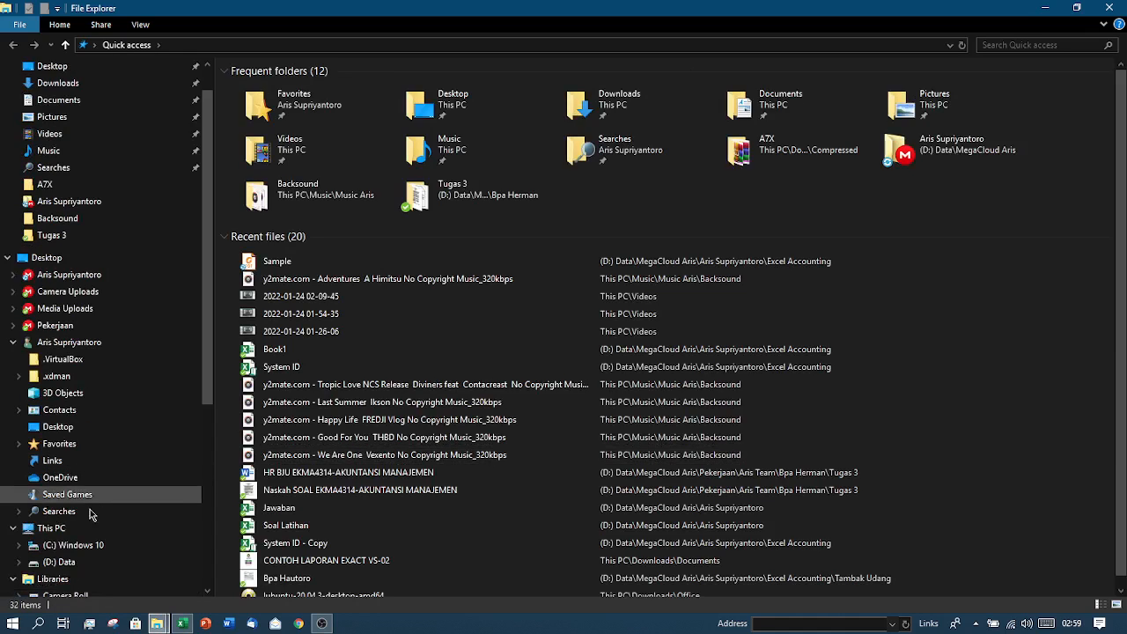
pyautogui.click(66, 562)
pyautogui.click(626, 132)
pyautogui.doubleClick(625, 133)
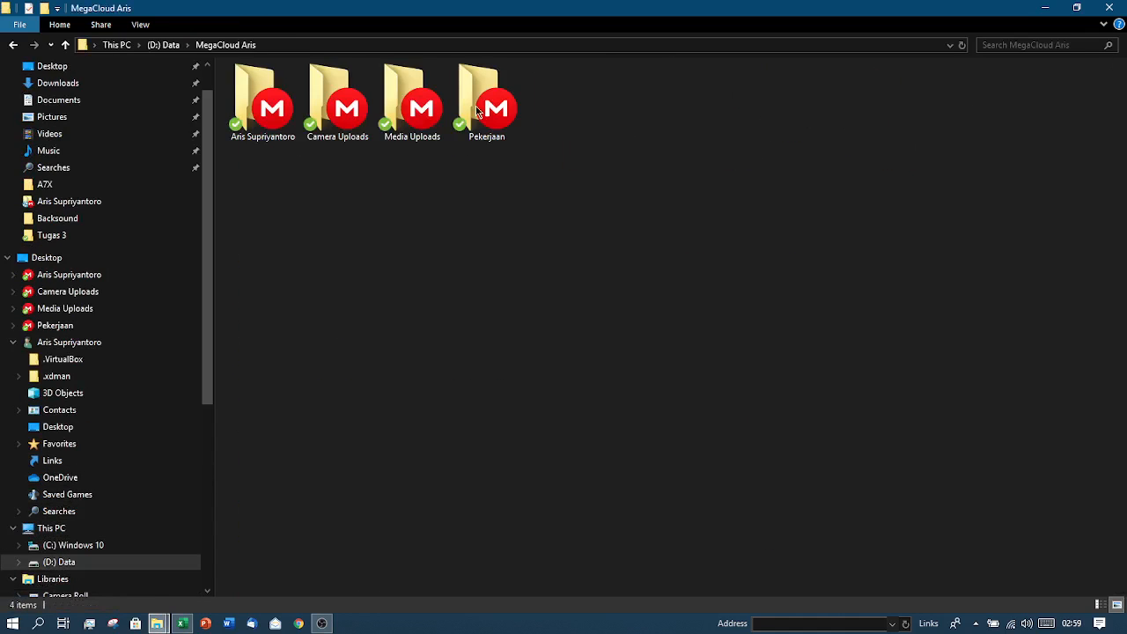
pyautogui.doubleClick(237, 112)
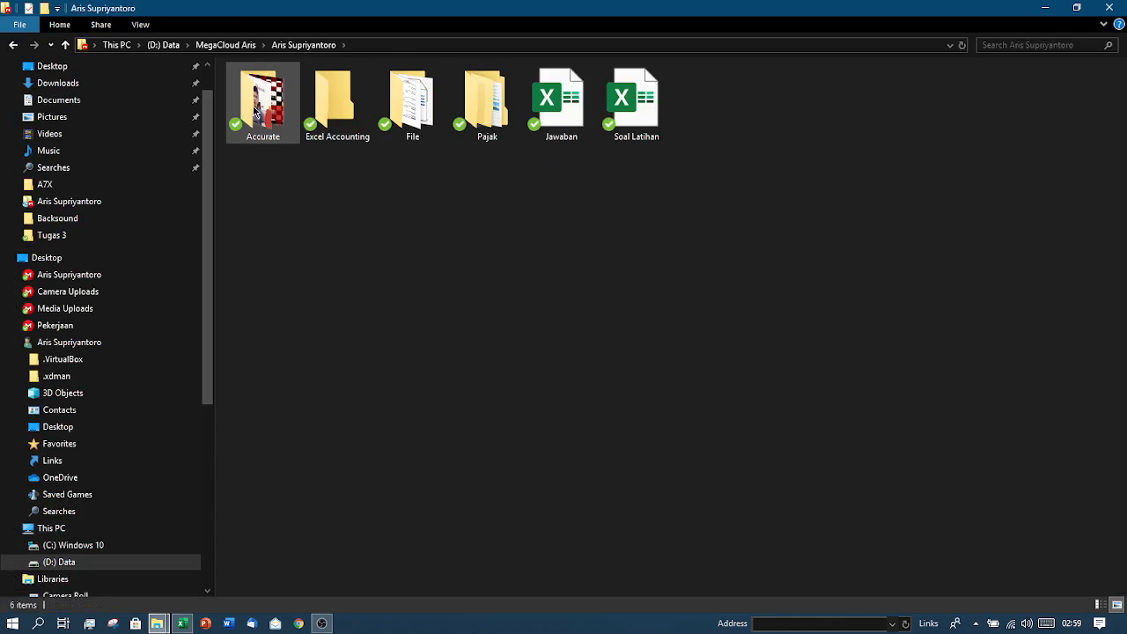
pyautogui.doubleClick(364, 111)
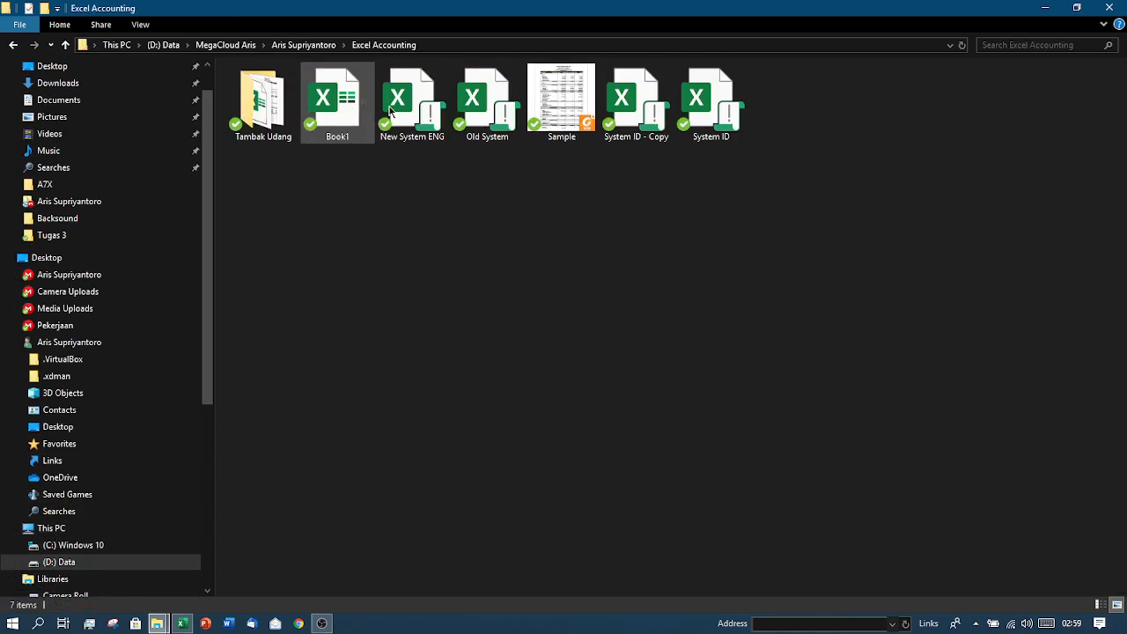
pyautogui.click(561, 104)
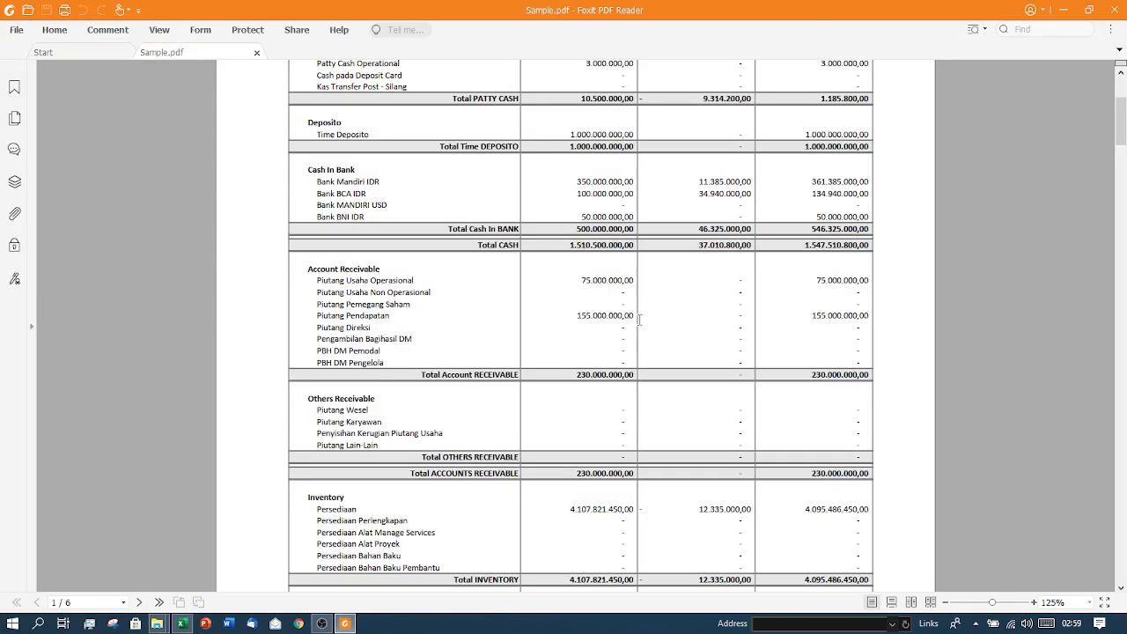
# Set the PDF's magnification to 150%
pyautogui.scroll(3, 639, 318)
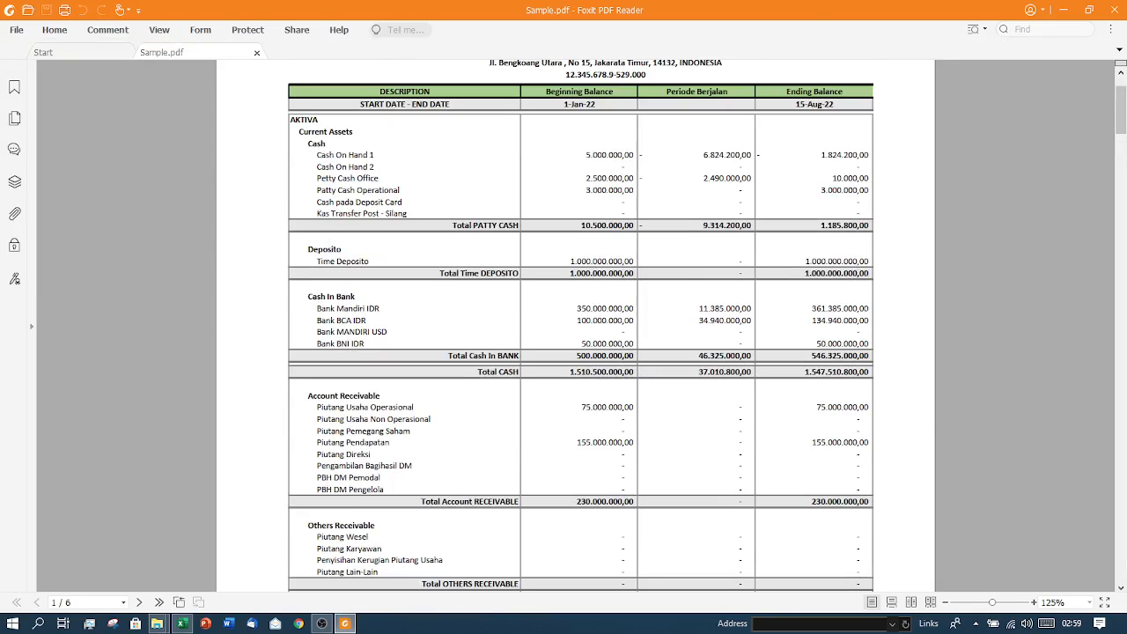
pyautogui.click(1092, 606)
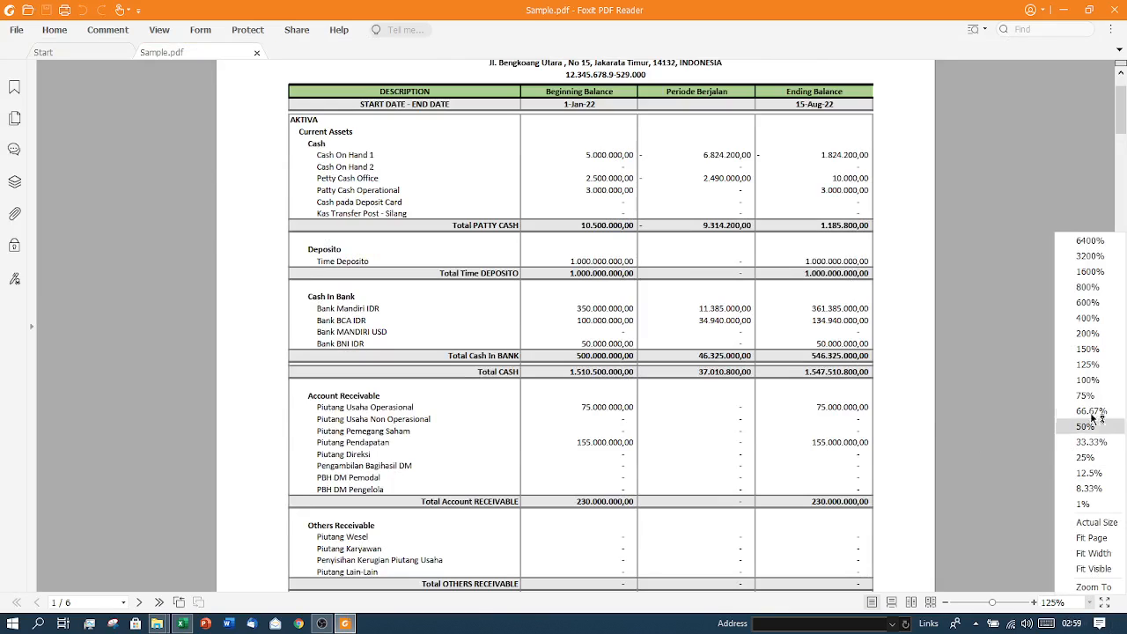
pyautogui.click(1090, 351)
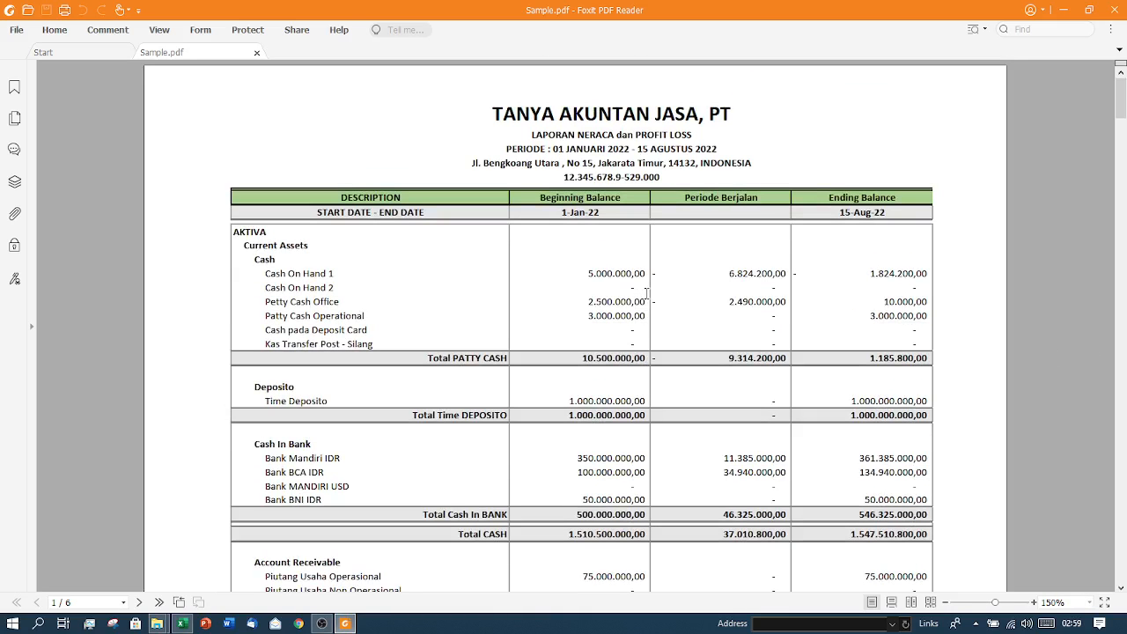
# Review the PDF's balance sheet pages from Cash, Account Receivable and Inventory through Liabilities to the equity Profit / Loss section
pyautogui.scroll(-4, 646, 293)
pyautogui.scroll(3, 647, 293)
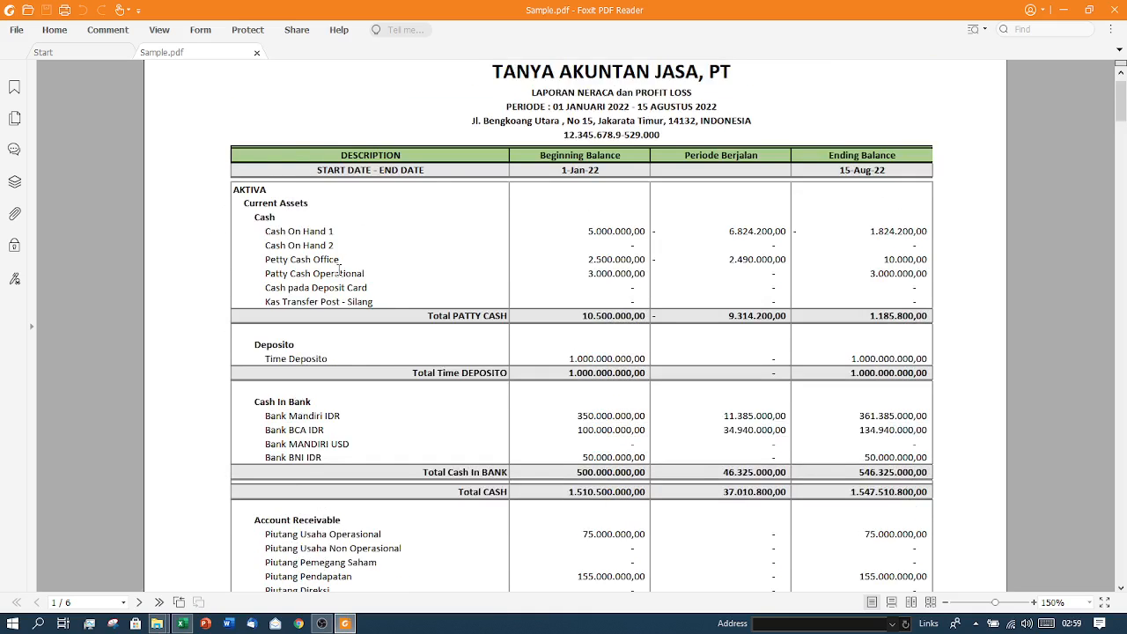
pyautogui.scroll(-6, 338, 273)
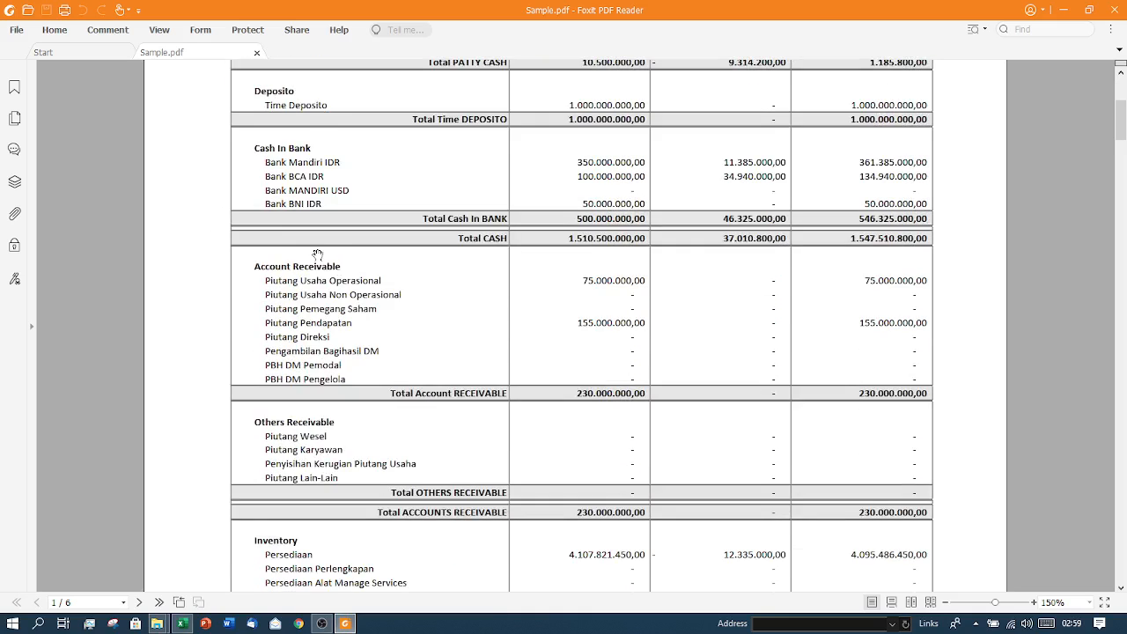
pyautogui.scroll(-3, 318, 255)
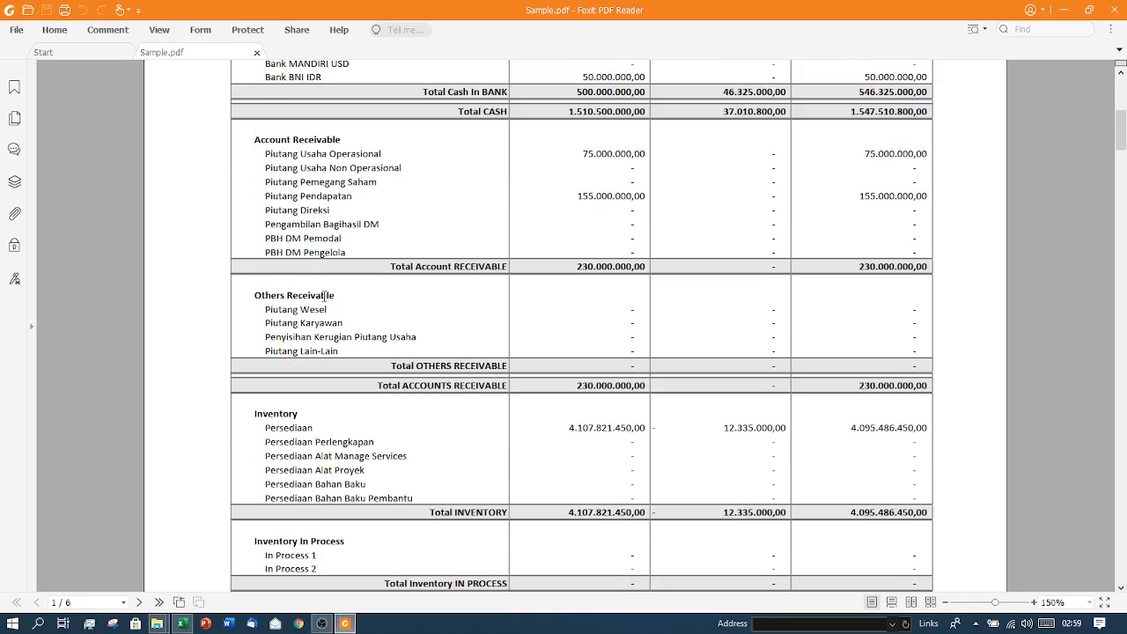
pyautogui.scroll(-4, 324, 300)
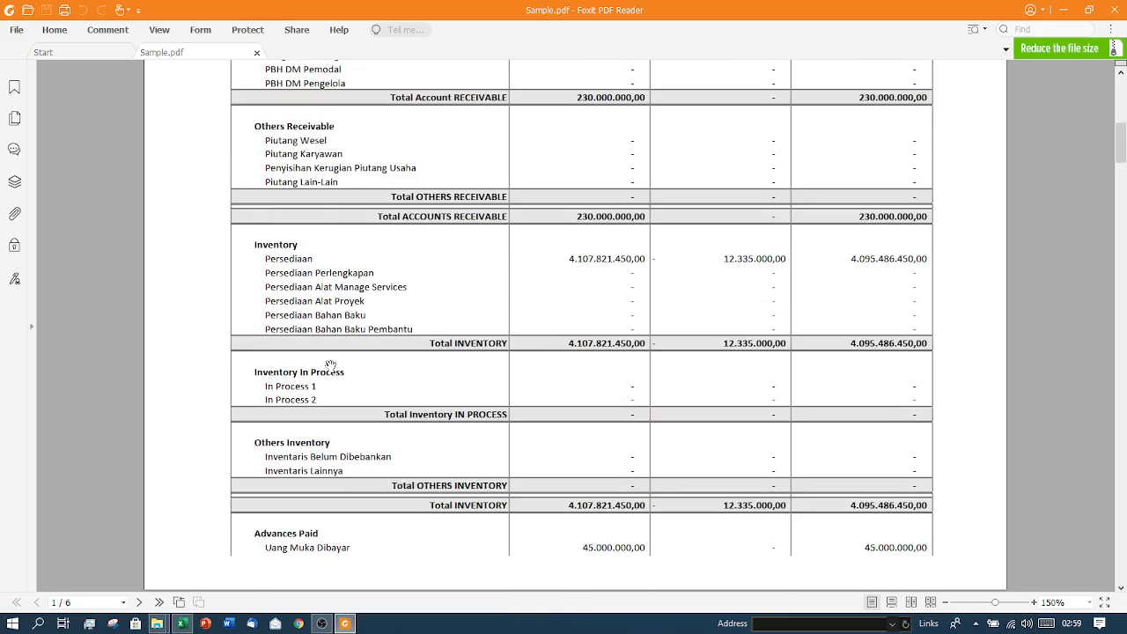
pyautogui.scroll(-15, 331, 366)
pyautogui.scroll(-20, 330, 365)
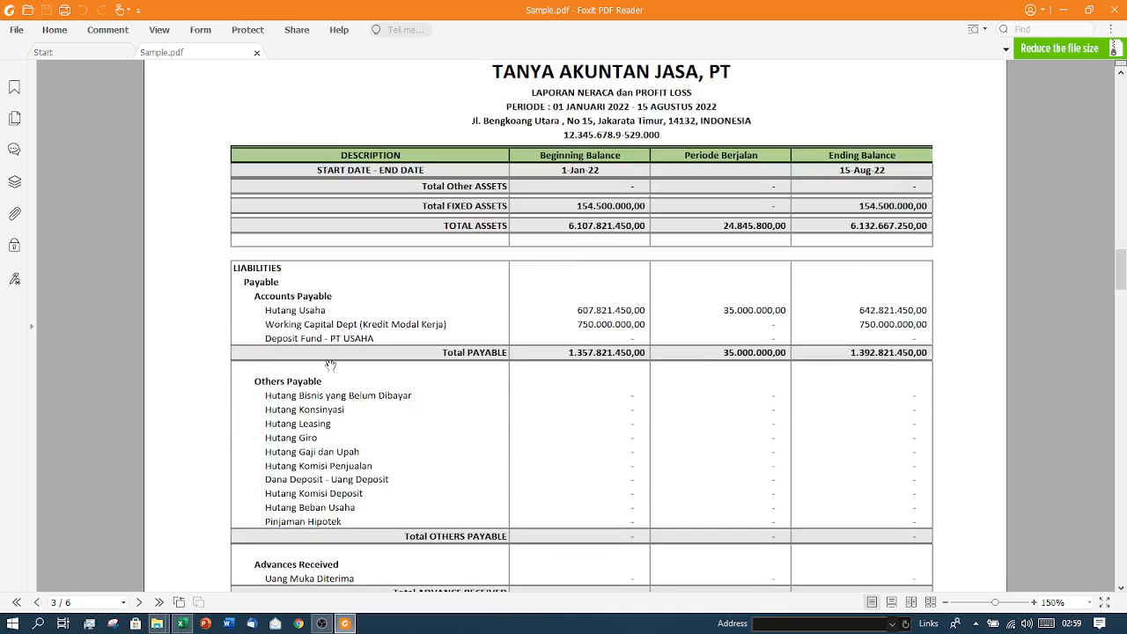
pyautogui.scroll(-20, 330, 366)
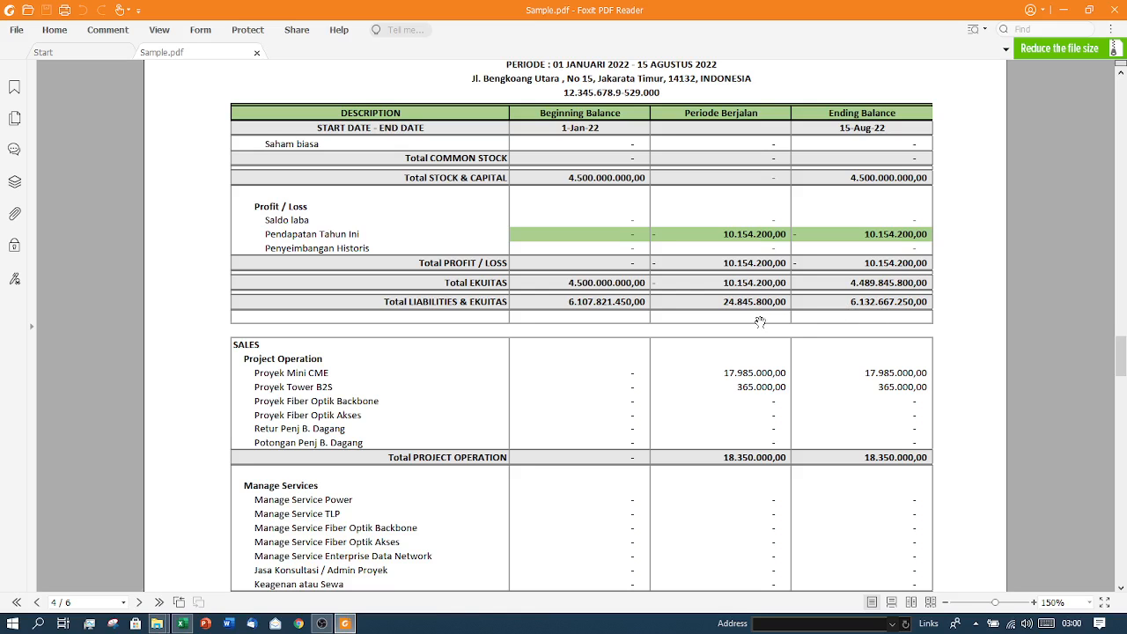
# Review the Sales, COGS, operational and administration expense sections on pages 4 to 6 of the PDF
pyautogui.scroll(-4, 759, 323)
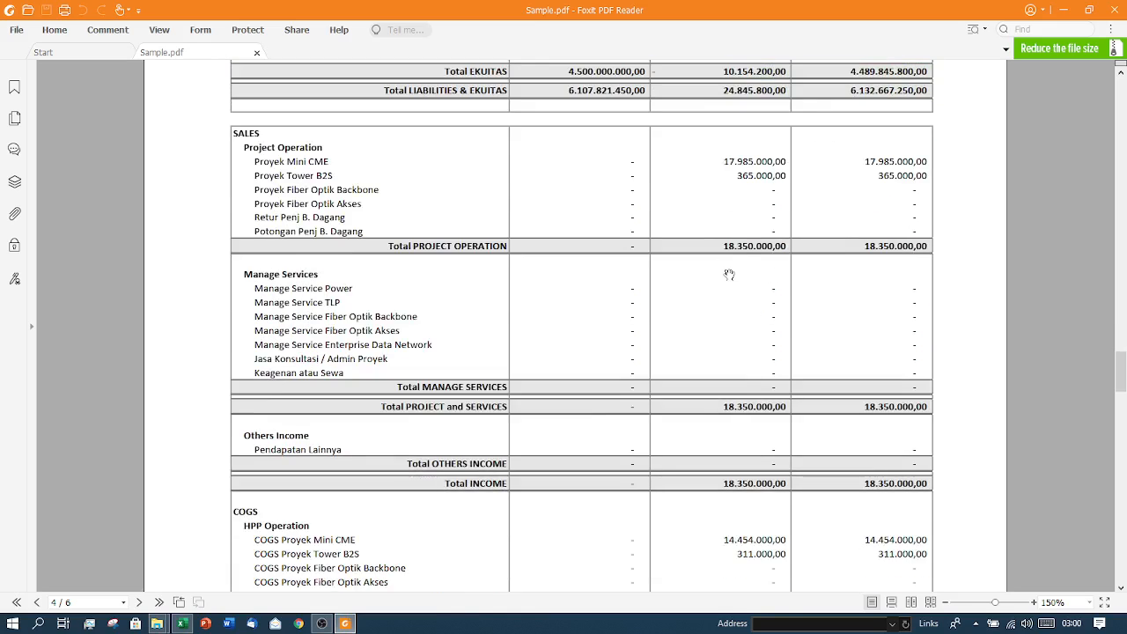
pyautogui.scroll(-3, 729, 275)
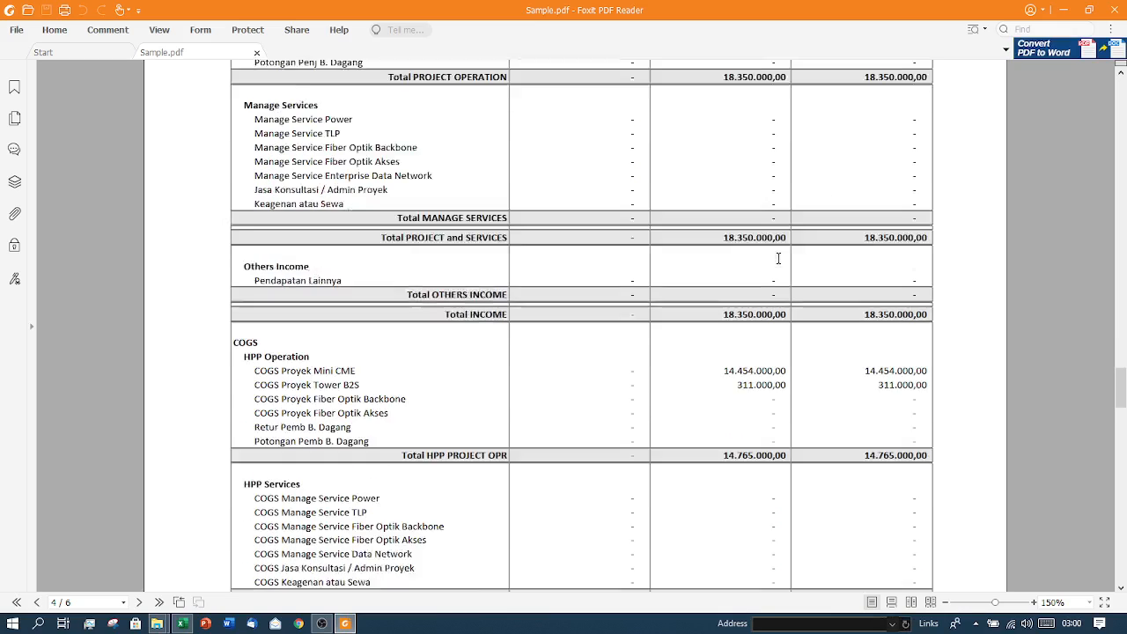
pyautogui.scroll(-3, 779, 258)
pyautogui.scroll(-15, 780, 259)
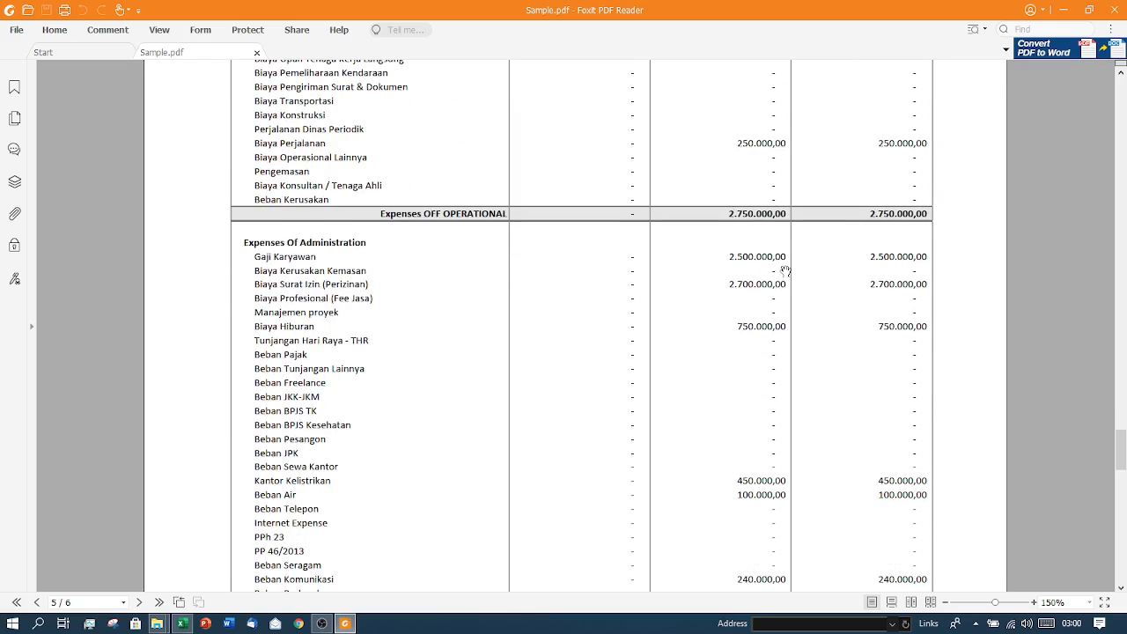
pyautogui.scroll(3, 785, 270)
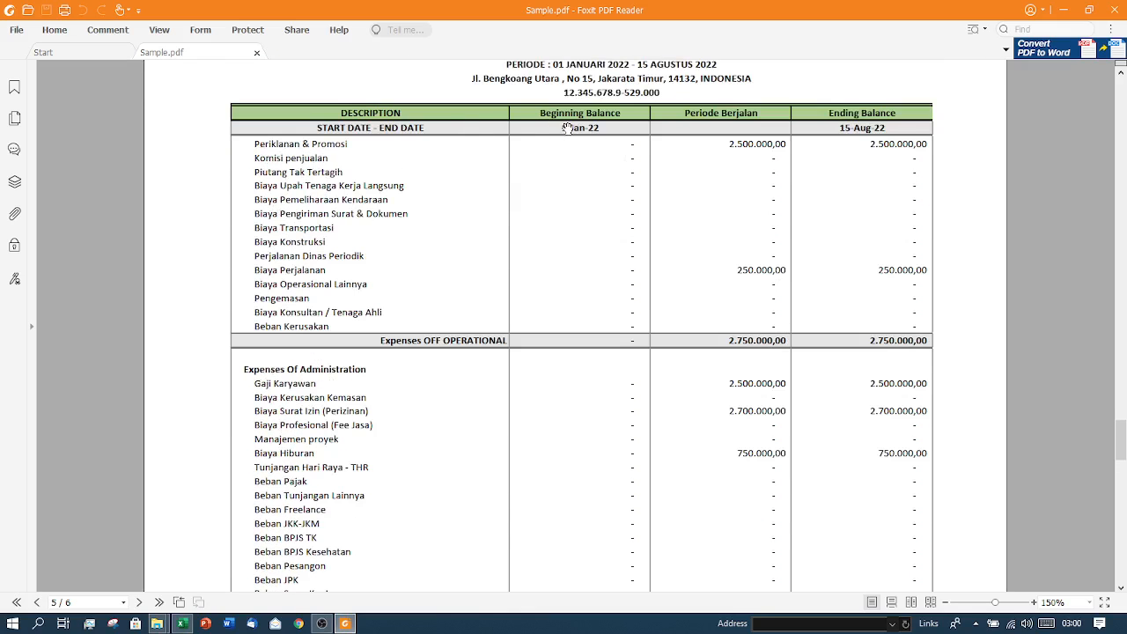
pyautogui.scroll(1, 640, 259)
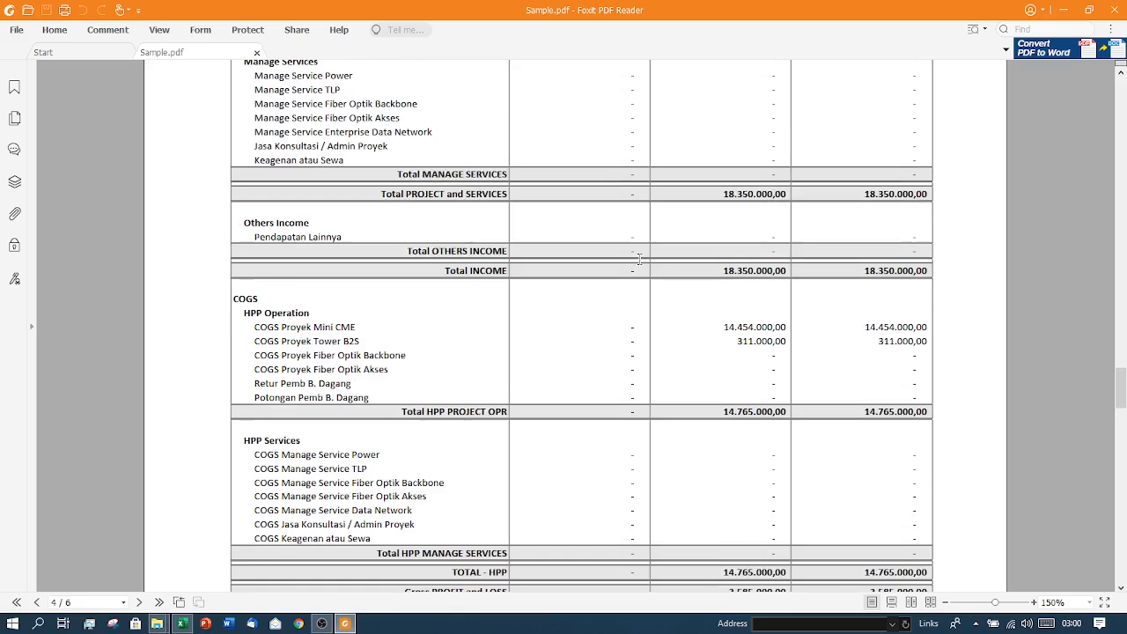
pyautogui.scroll(-15, 640, 259)
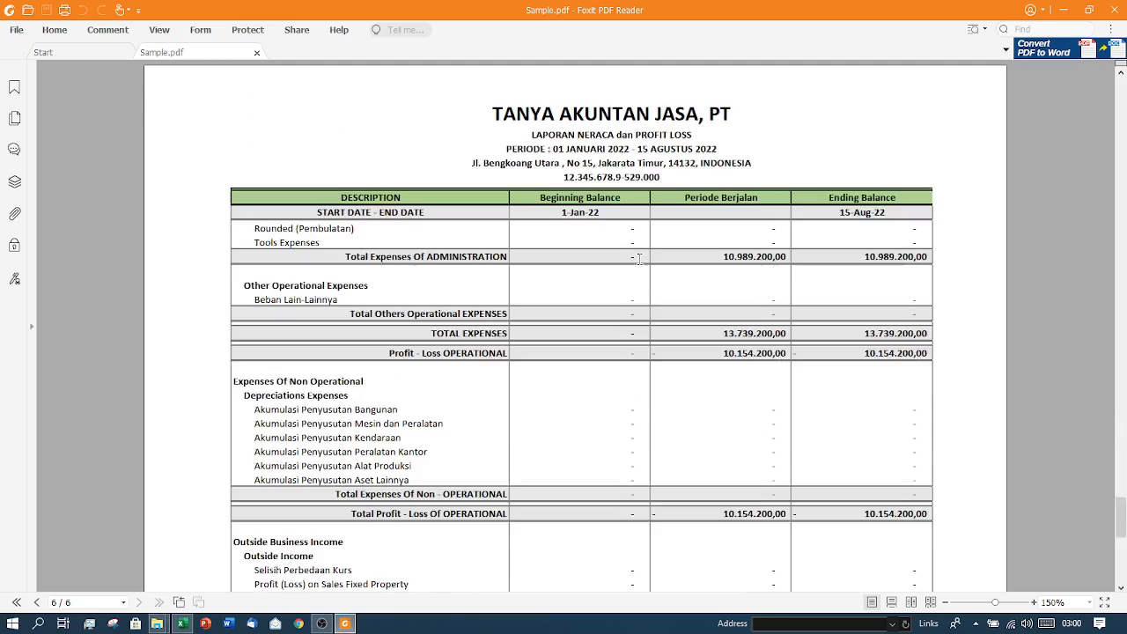
pyautogui.scroll(15, 640, 259)
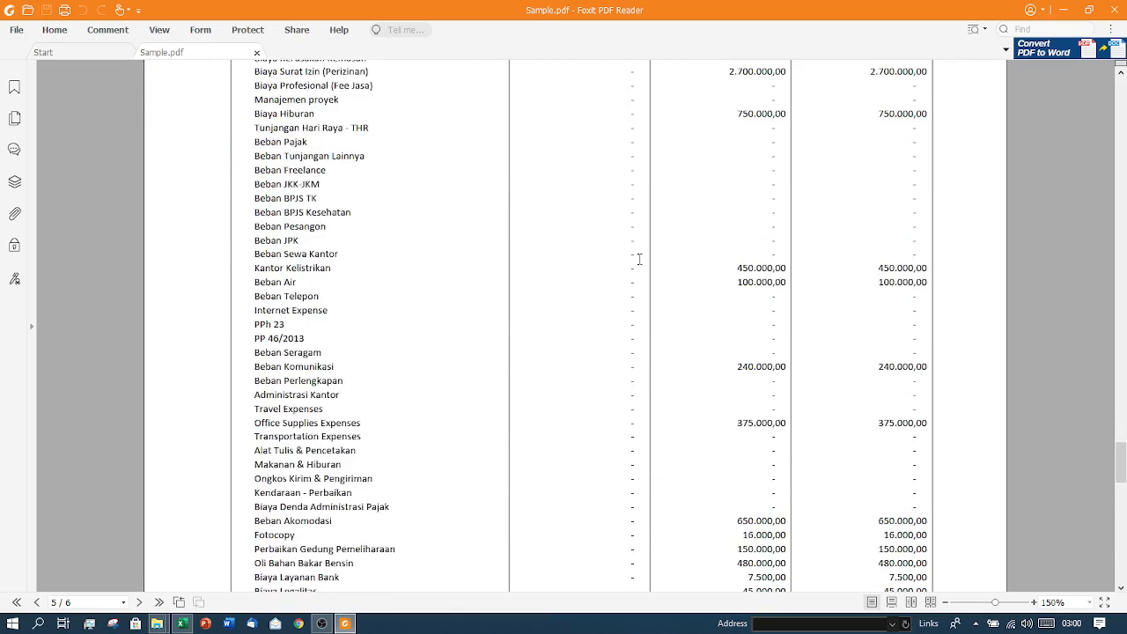
pyautogui.scroll(1, 640, 259)
pyautogui.scroll(6, 676, 313)
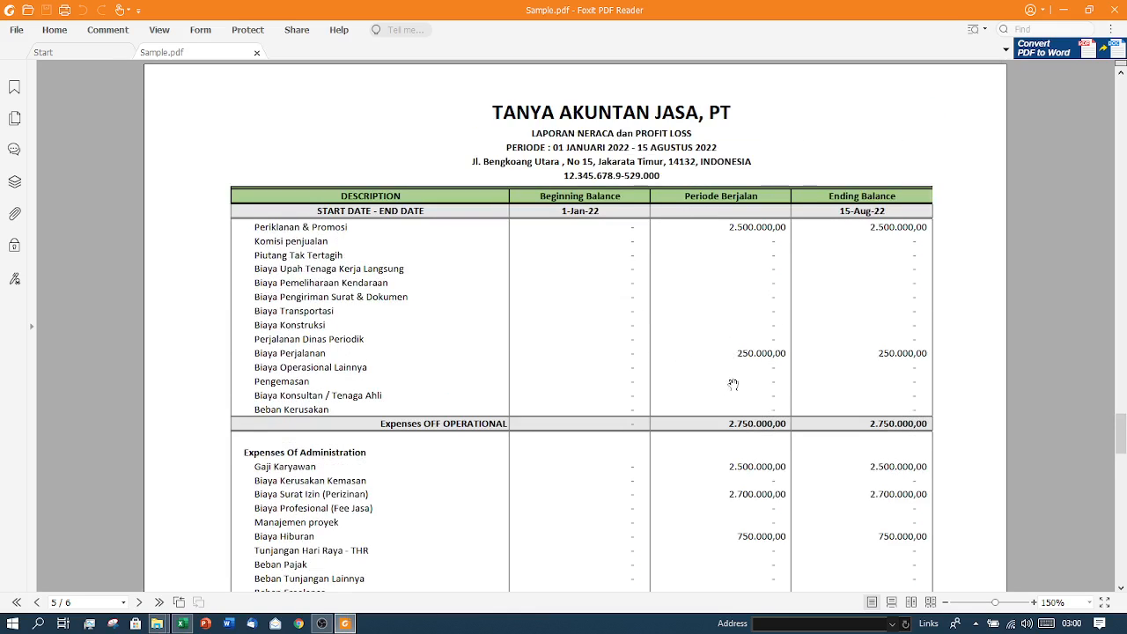
# Read the PDF's last page from Total Expenses to Profit - Loss After Taxes, and return to page 1
pyautogui.scroll(-20, 715, 382)
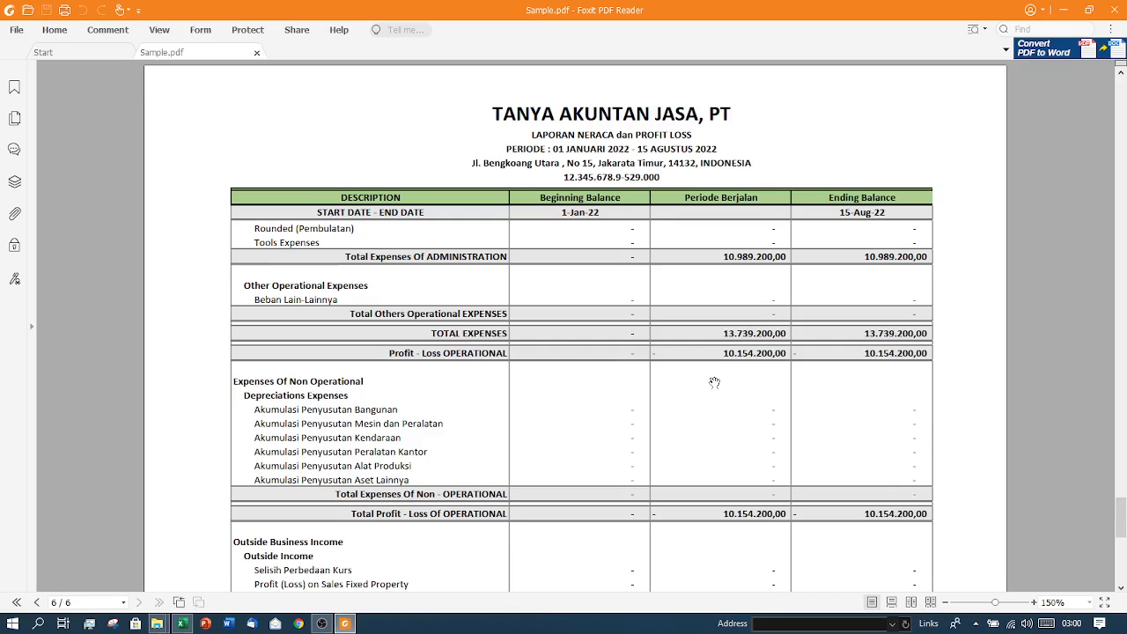
pyautogui.scroll(-3, 715, 382)
pyautogui.scroll(3, 714, 382)
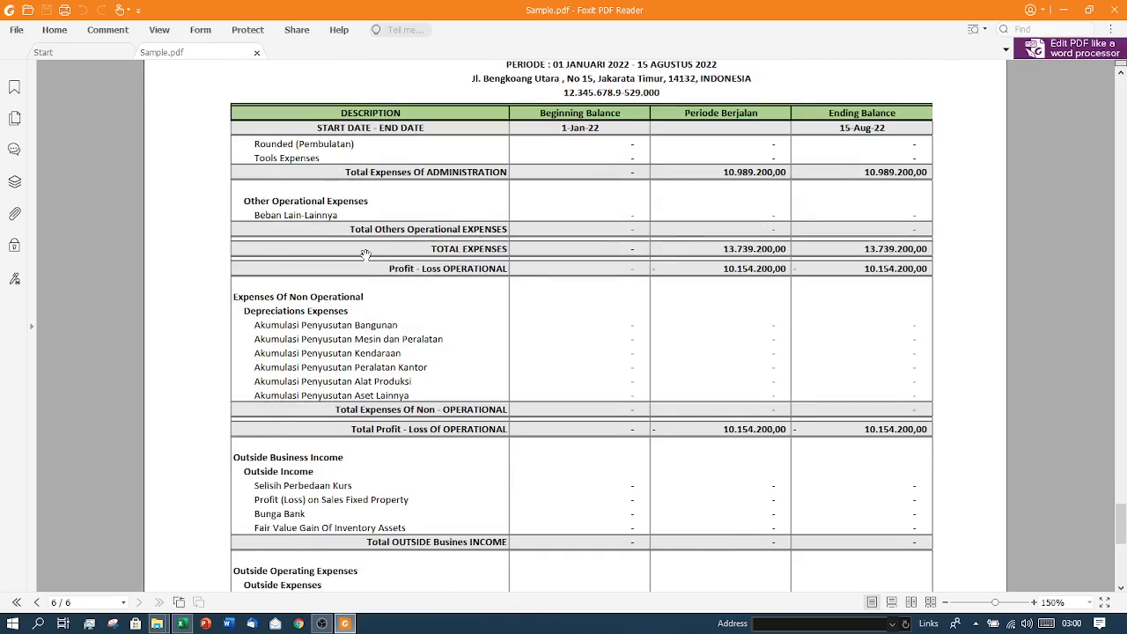
pyautogui.scroll(-3, 364, 253)
pyautogui.scroll(-1, 364, 254)
pyautogui.scroll(-6, 364, 255)
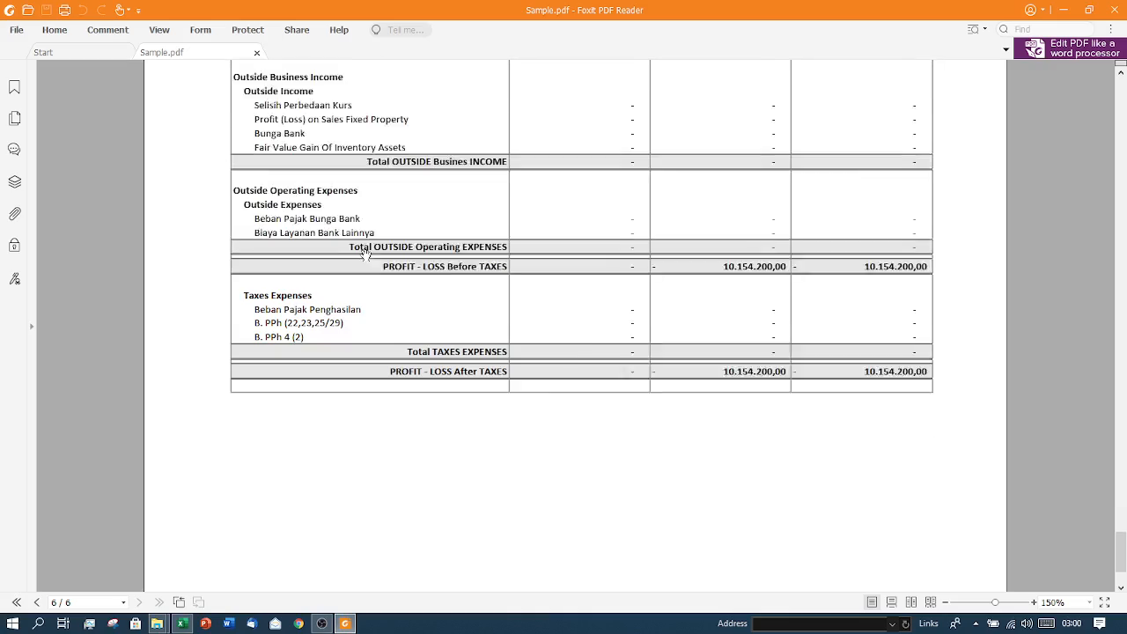
pyautogui.scroll(20, 457, 359)
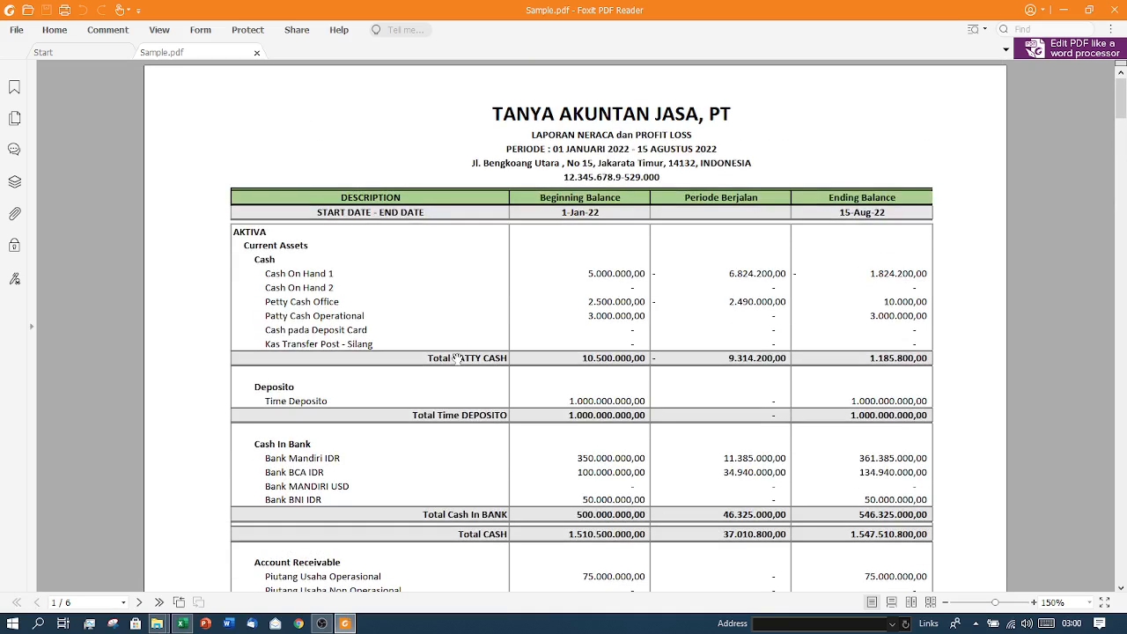
# Switch back to Excel and examine the COSTUMER sheet's customer name, Alamat Pajak, Negara, Telepon and SALDO AWAL columns
pyautogui.click(189, 625)
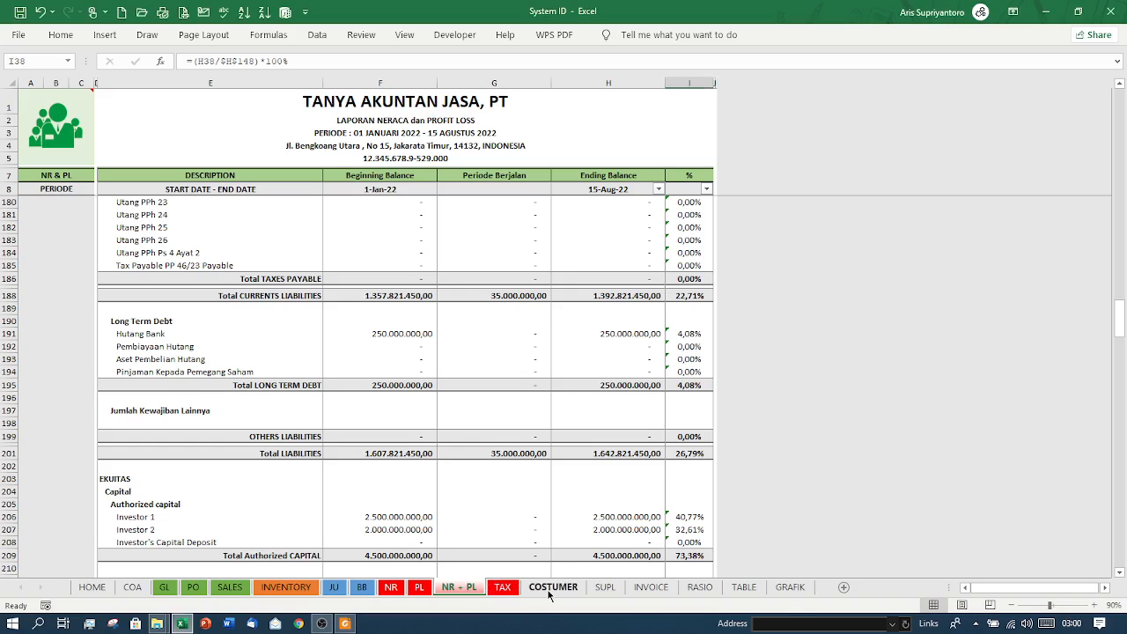
pyautogui.click(549, 593)
pyautogui.click(223, 291)
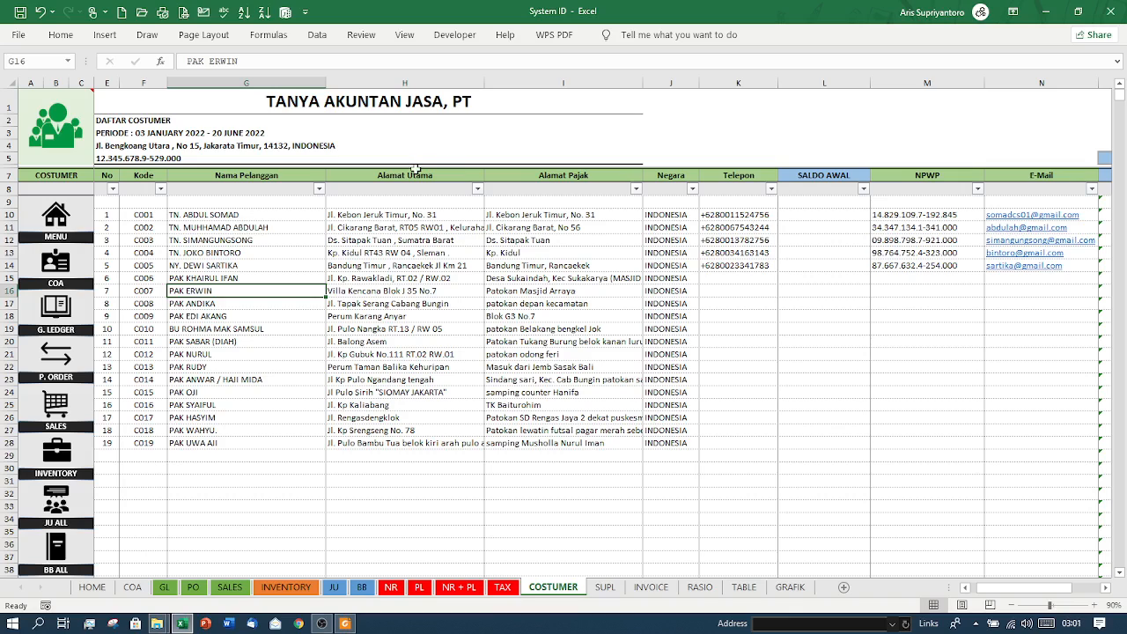
pyautogui.click(555, 174)
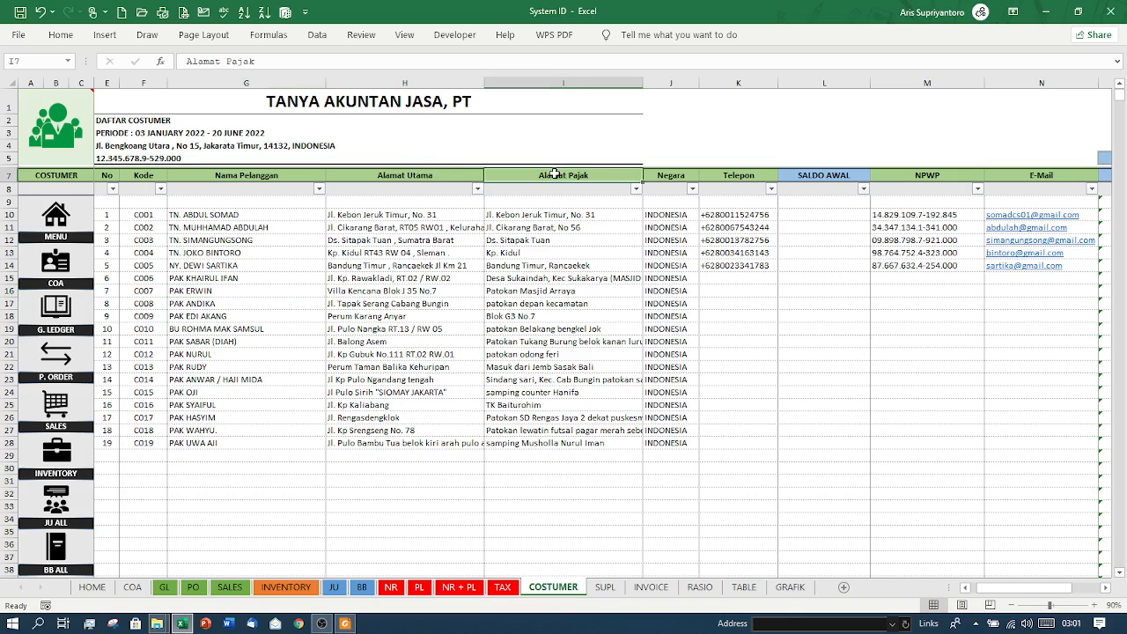
pyautogui.click(662, 175)
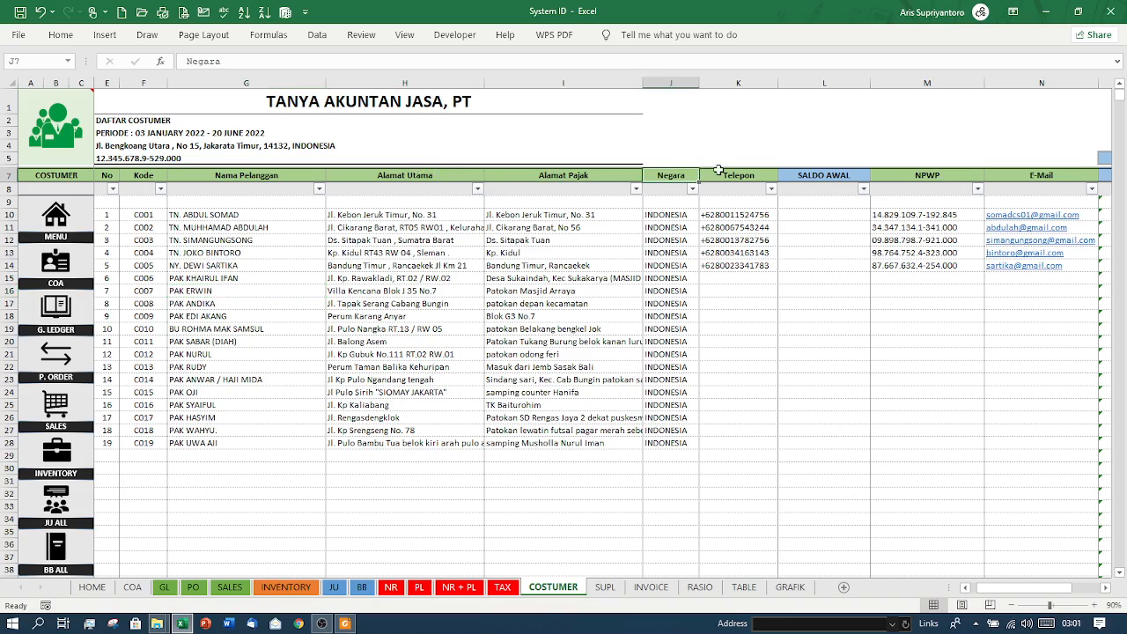
pyautogui.click(718, 171)
pyautogui.click(821, 170)
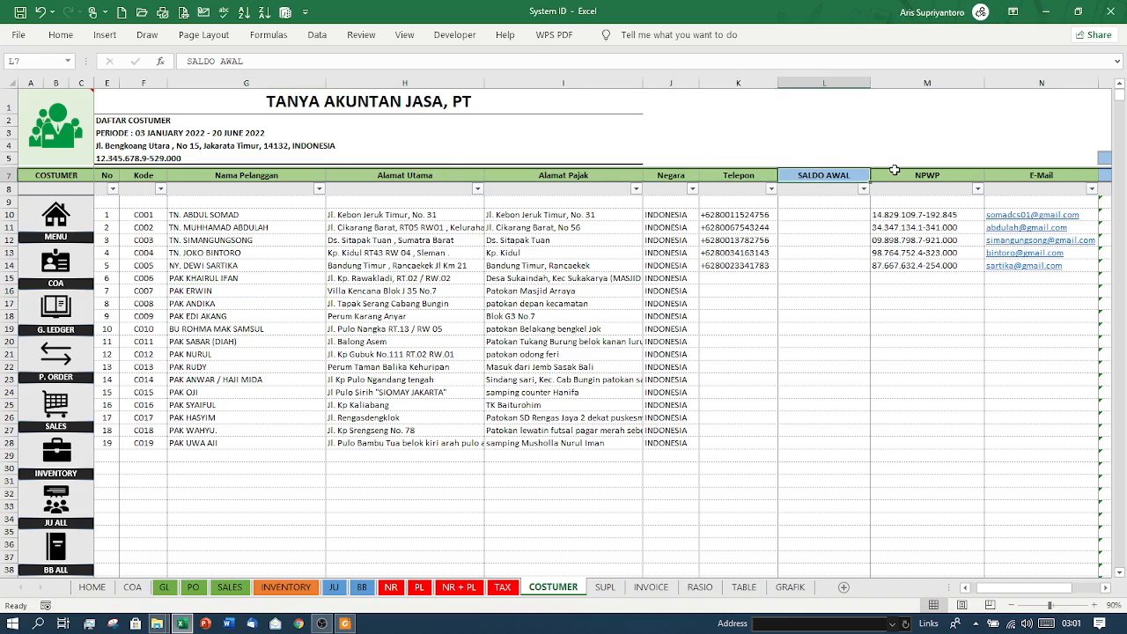
# Go through the customer list's remaining headings from NPWP and E-Mail through TOTAL TRANSAKSI and Faximile to NIK
pyautogui.press('Right')
pyautogui.press('Right')
pyautogui.press('Right')
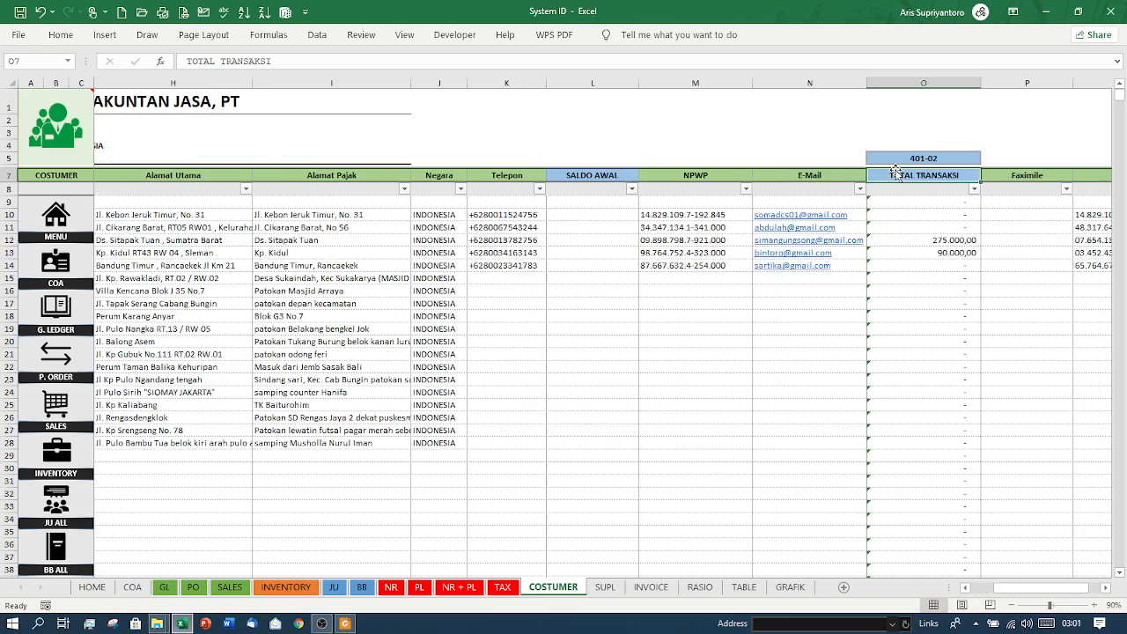
pyautogui.press('Right')
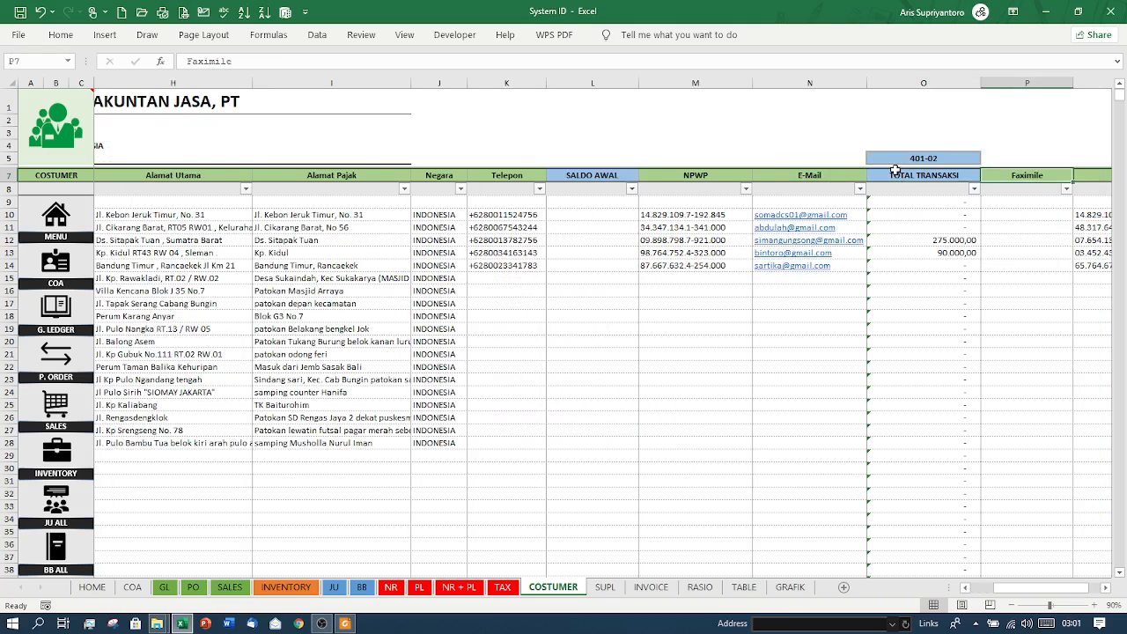
pyautogui.press('Right')
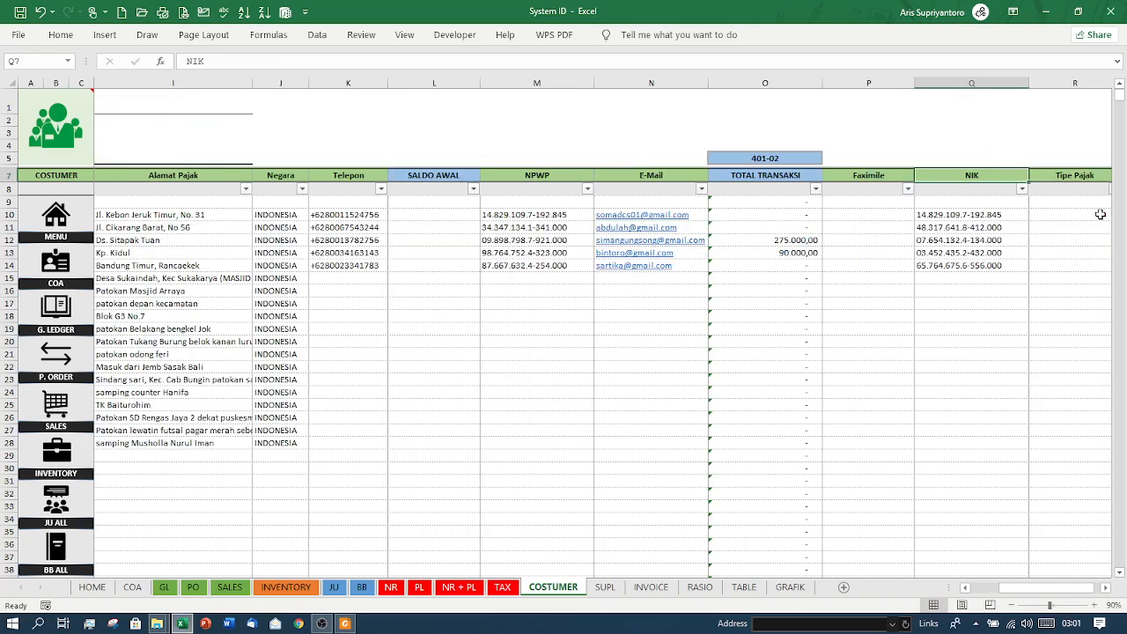
# Go through the customer list's closing headings, from Tipe Pajak back through NIK, Faximile and TOTAL TRANSAKSI to E-Mail
pyautogui.press('Right')
pyautogui.press('Left')
pyautogui.press('Left')
pyautogui.press('Left')
pyautogui.press('Left')
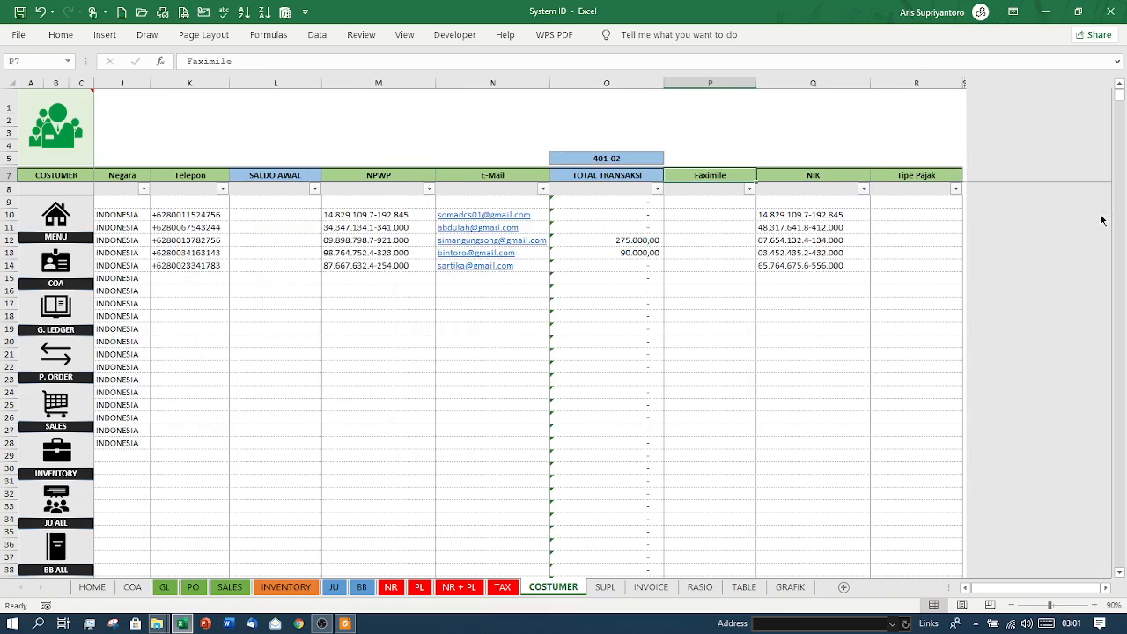
pyautogui.press('Right')
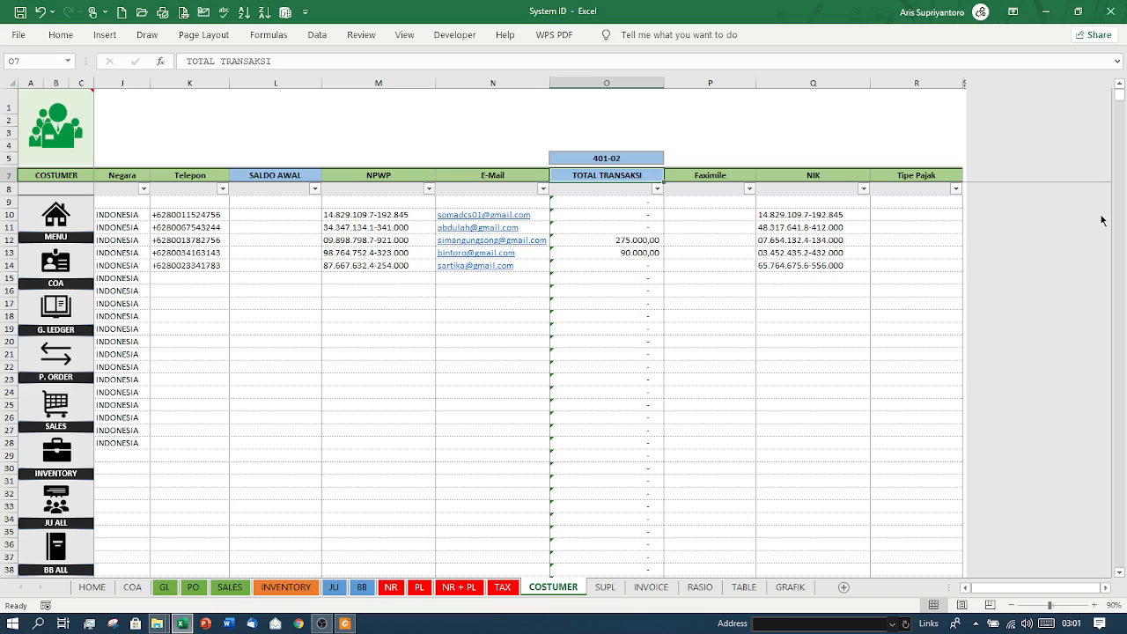
pyautogui.press('Left')
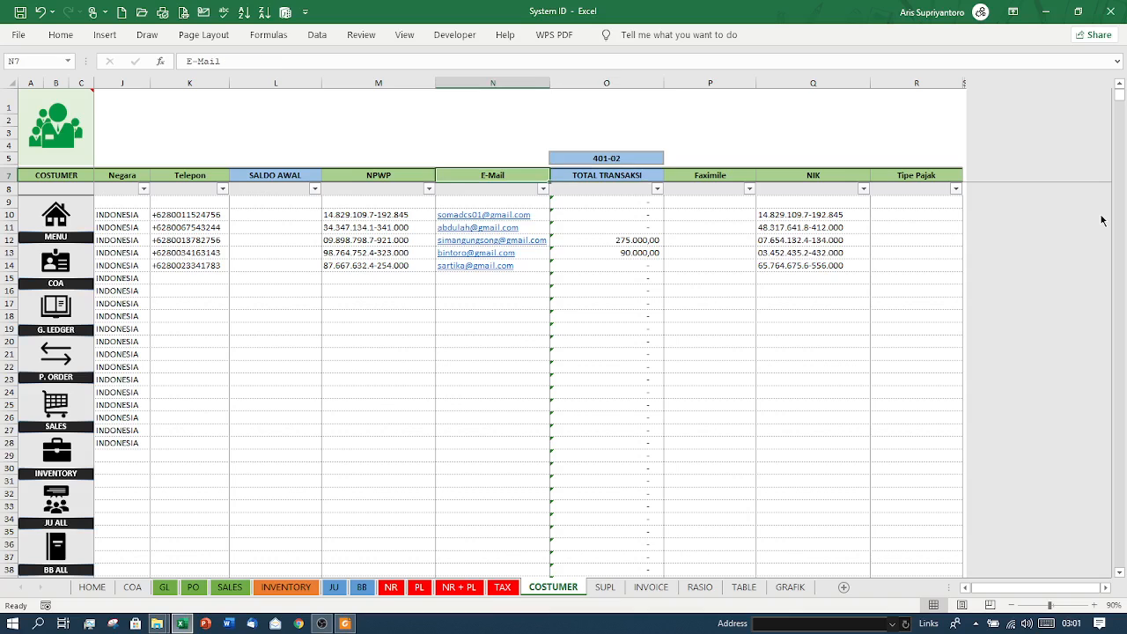
# Inspect the account code choices for cell O5 above the customer sheet's TOTAL TRANSAKSI heading, without picking another code
pyautogui.click(657, 189)
pyautogui.click(657, 189)
pyautogui.click(650, 174)
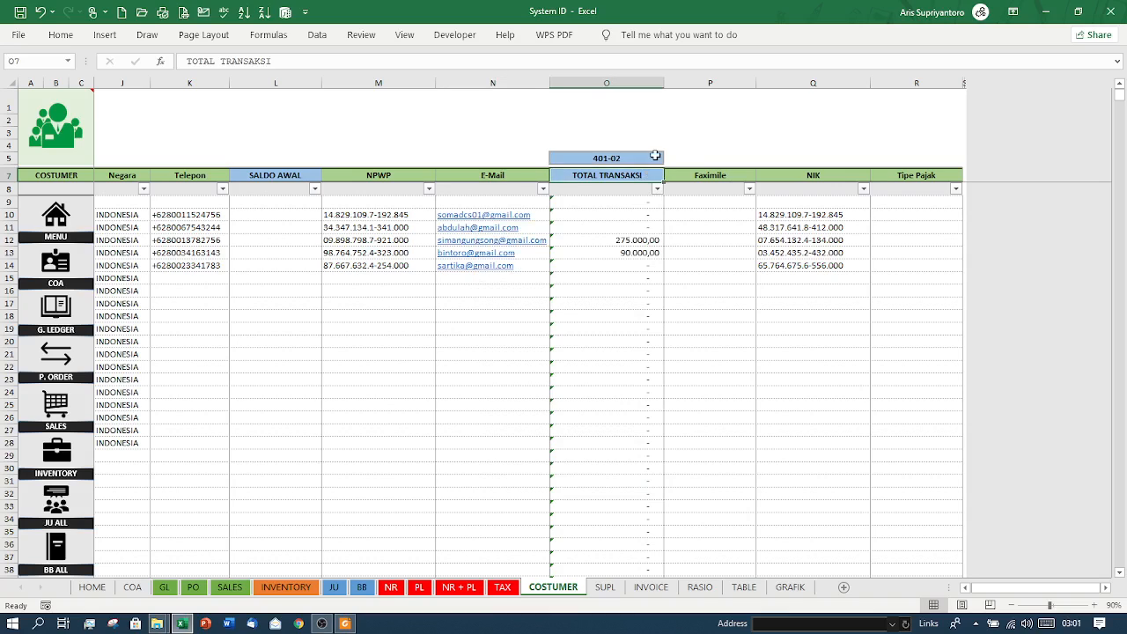
pyautogui.click(653, 155)
pyautogui.click(671, 158)
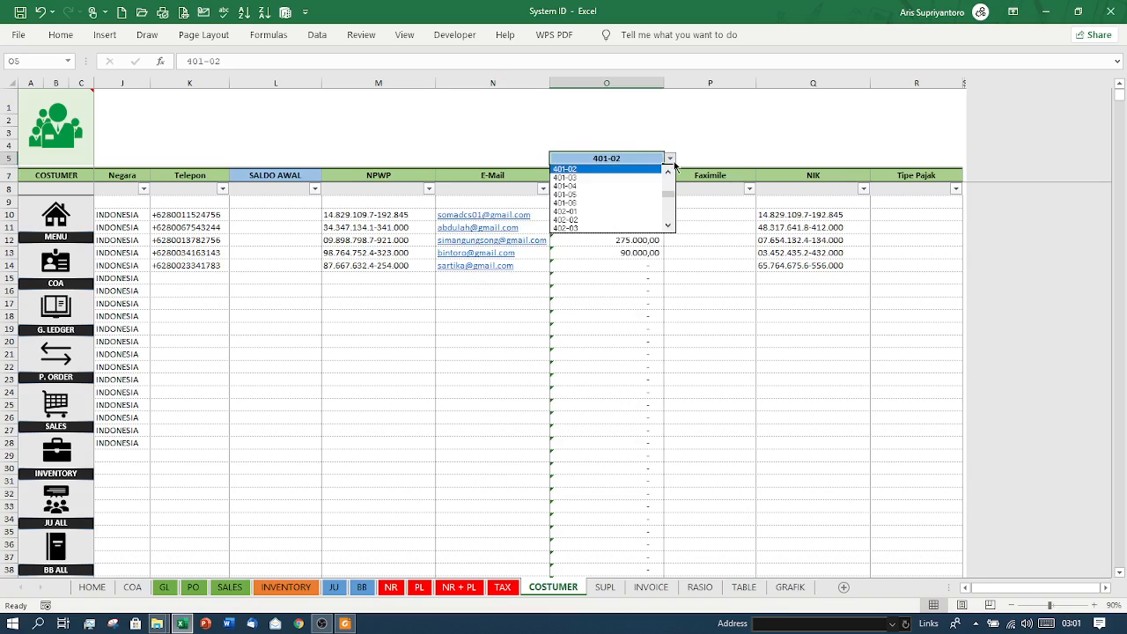
pyautogui.click(676, 165)
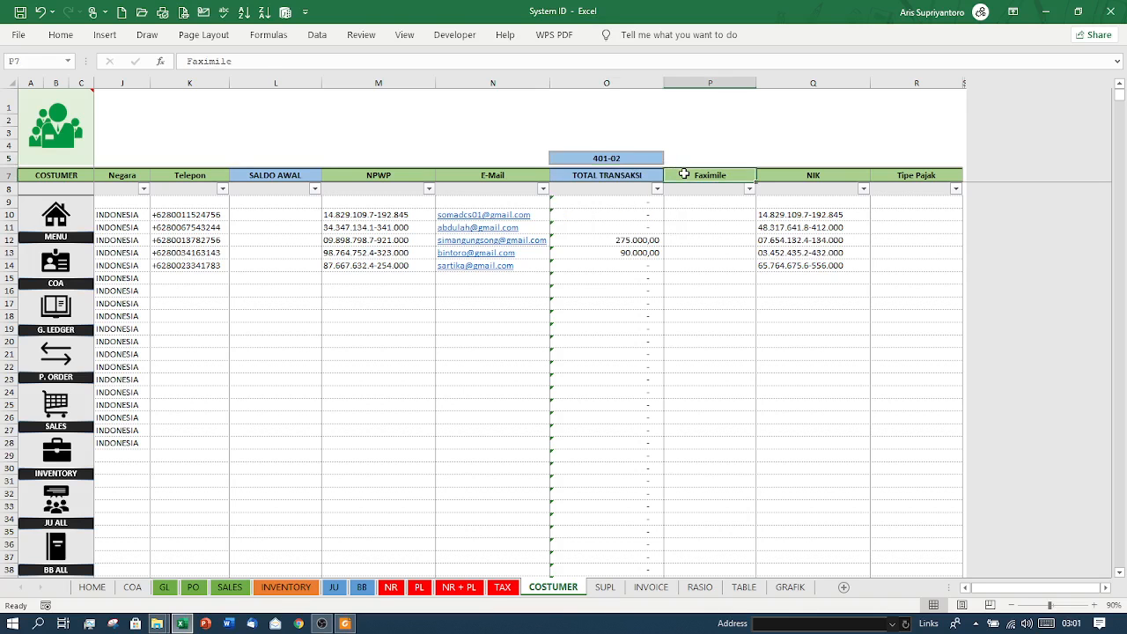
# Review the first customer's record in row 10 from Nama Pelanggan across to NIK, and examine the TOTAL TRANSAKSI formula in O10
pyautogui.press('Down')
pyautogui.press('Home')
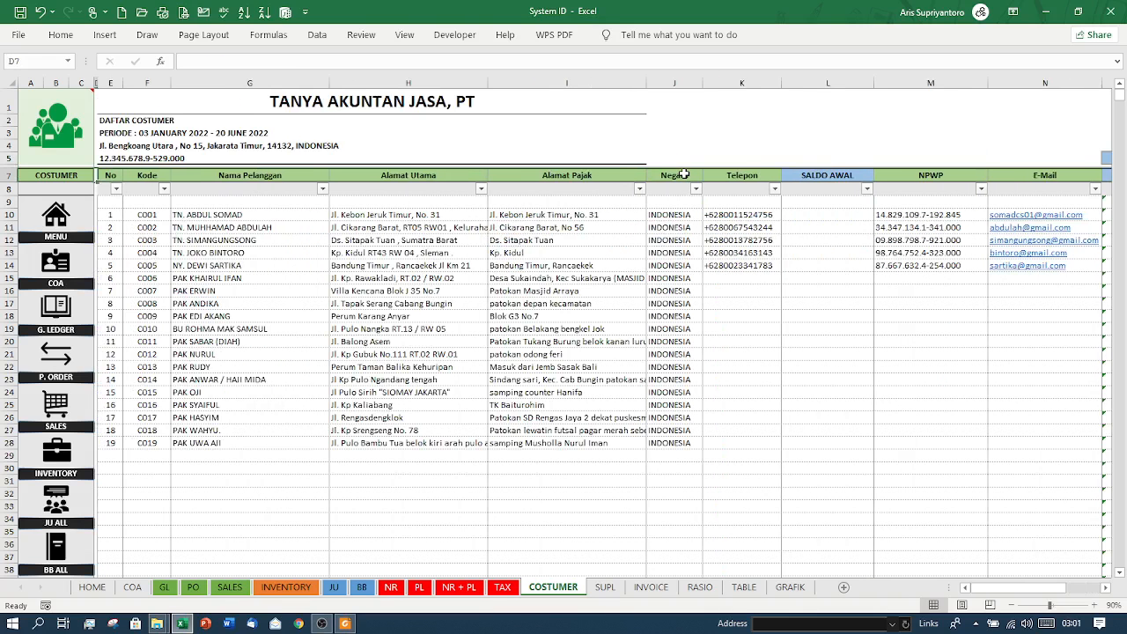
pyautogui.press('Right')
pyautogui.press('Right')
pyautogui.press('Right')
pyautogui.press('Down')
pyautogui.press('Down')
pyautogui.press('Down')
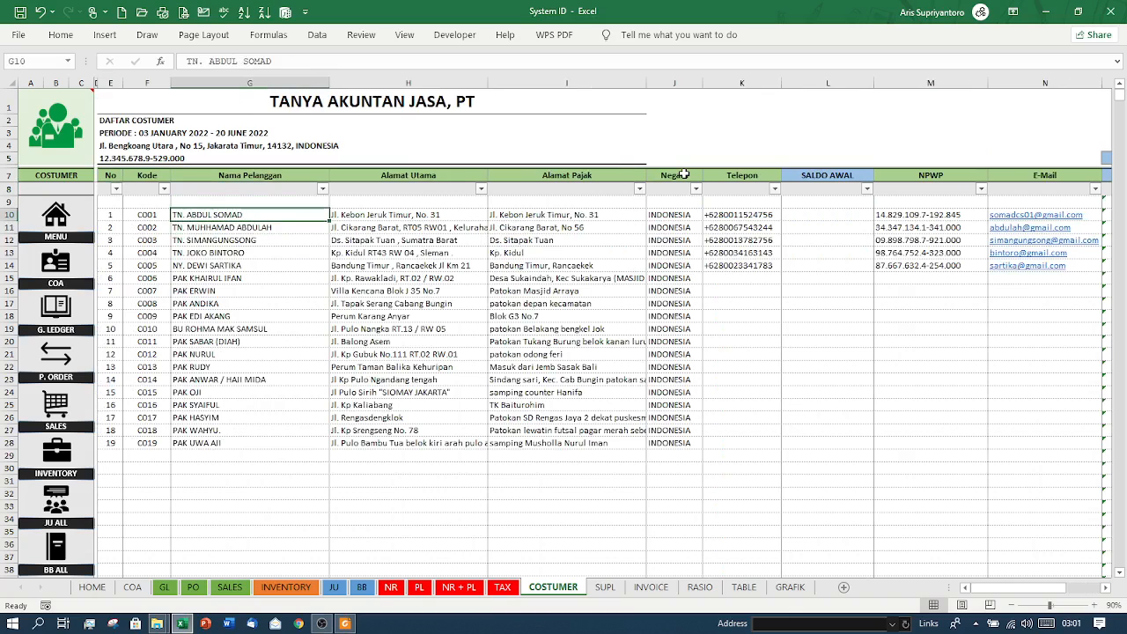
pyautogui.press('Right')
pyautogui.press('Right')
pyautogui.press('Right')
pyautogui.press('Right')
pyautogui.press('Right')
pyautogui.press('Right')
pyautogui.press('Right')
pyautogui.press('Right')
pyautogui.press('Right')
pyautogui.press('Right')
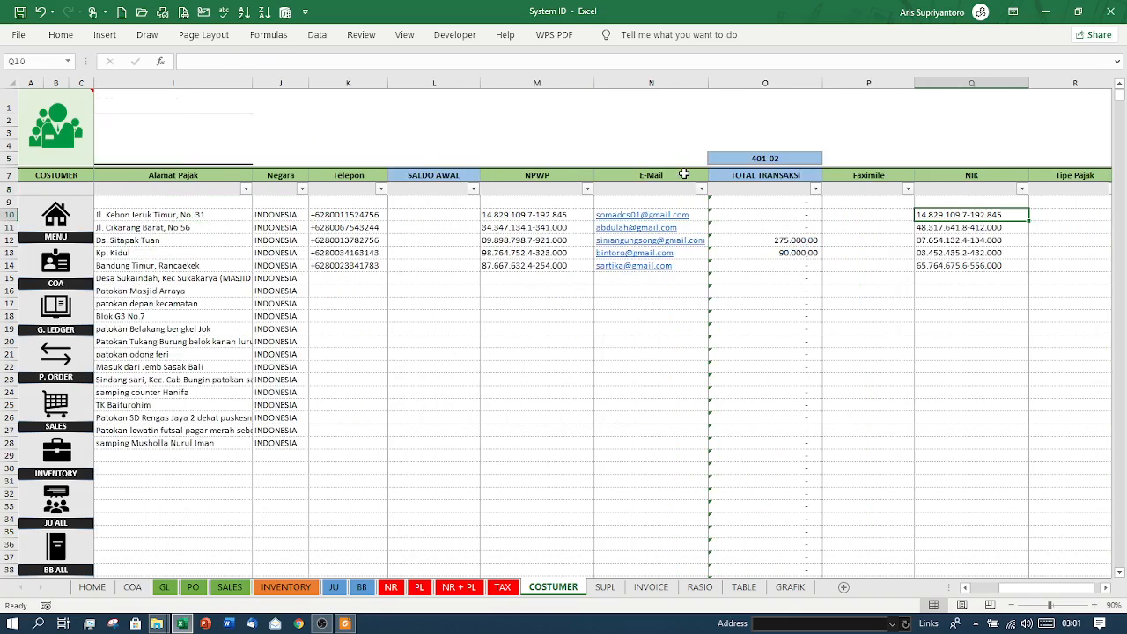
pyautogui.press('Left')
pyautogui.press('Left')
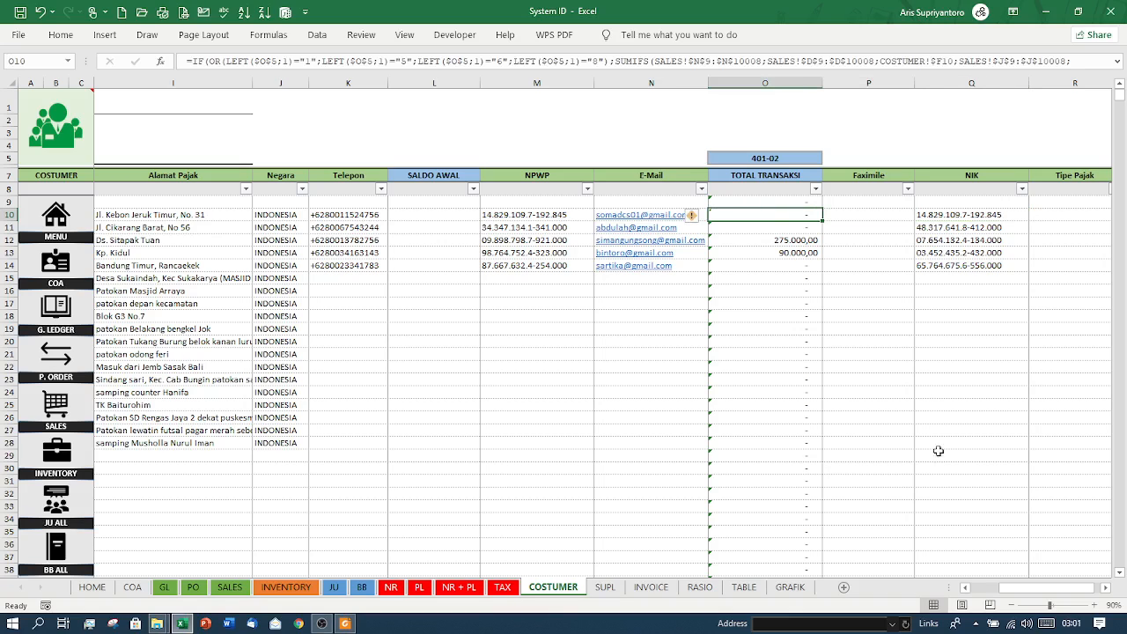
# Open the SUPL sheet and review the first supplier's record from Nama Pemasok across to TOTAL TRANSAKSI and the remaining columns
pyautogui.click(608, 587)
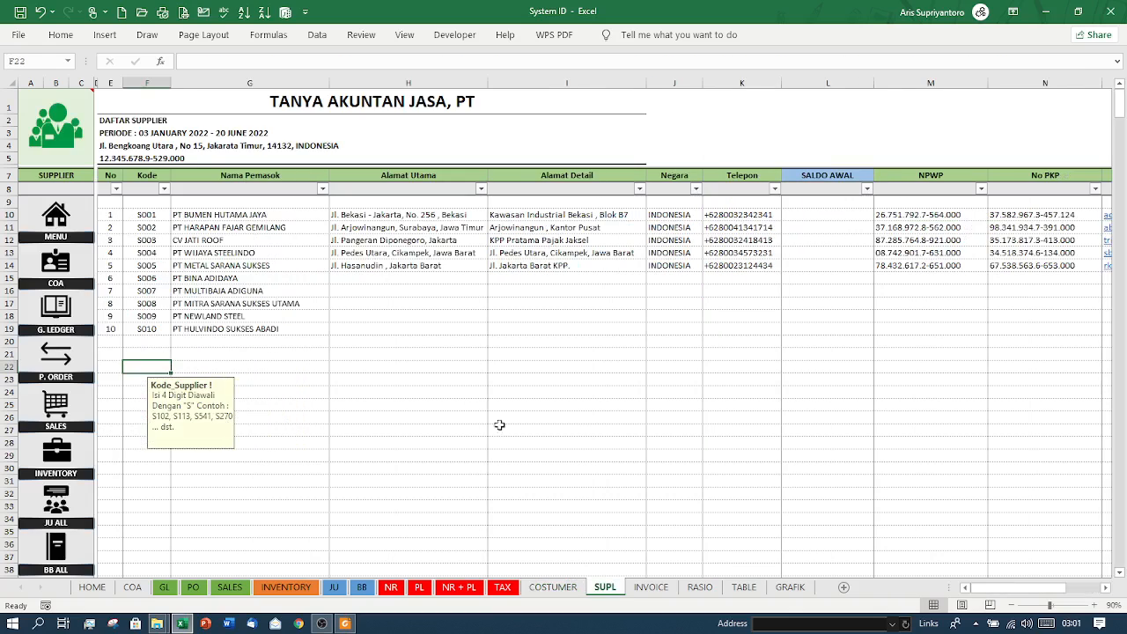
pyautogui.click(230, 241)
pyautogui.press('Up')
pyautogui.press('Up')
pyautogui.press('Right')
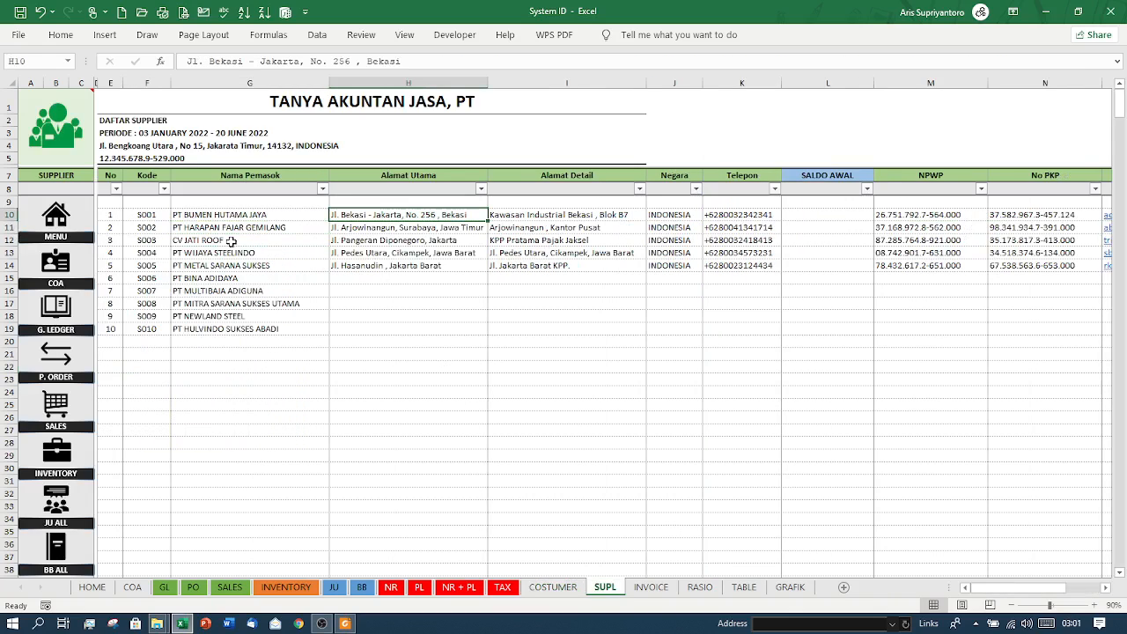
pyautogui.press('Right')
pyautogui.press('Right')
pyautogui.press('Right')
pyautogui.press('Right')
pyautogui.press('Right')
pyautogui.press('Right')
pyautogui.press('Right')
pyautogui.press('Right')
pyautogui.press('Right')
pyautogui.press('Right')
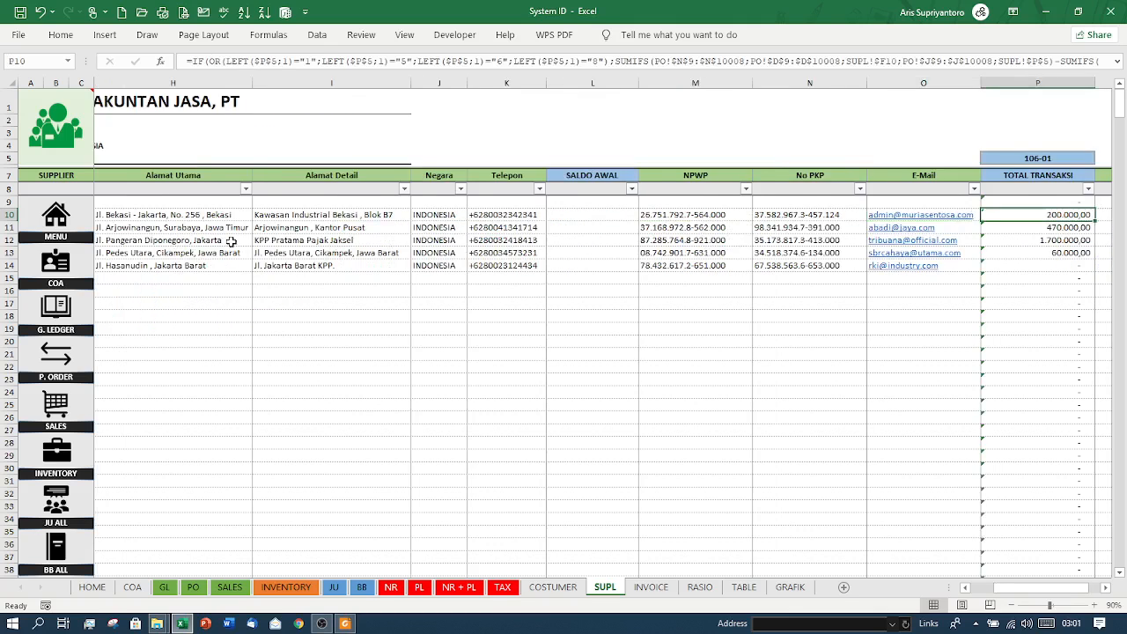
pyautogui.press('Left')
pyautogui.press('Left')
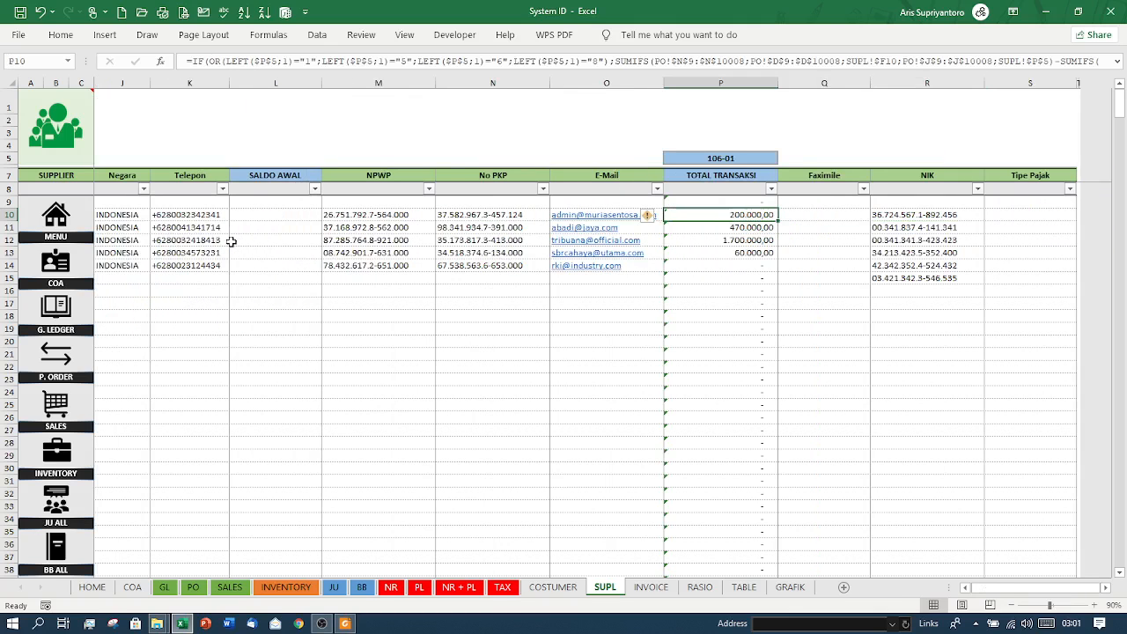
# Set the supplier sheet's account code above TOTAL TRANSAKSI to 103-01 and check the recalculated amounts in rows 10 to 12
pyautogui.click(730, 157)
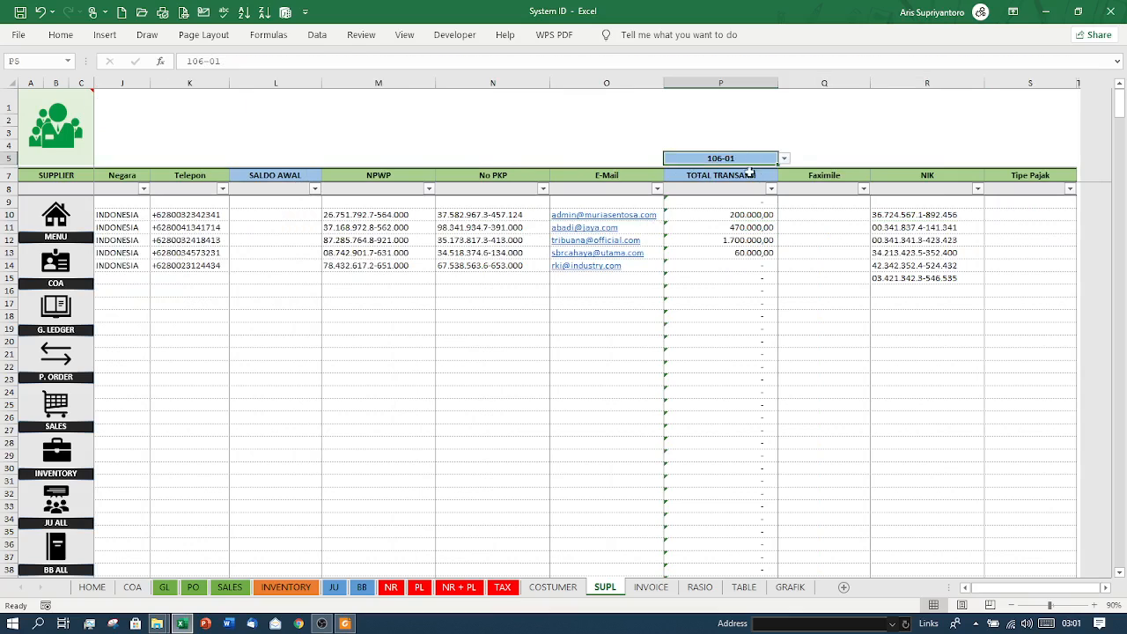
pyautogui.click(732, 215)
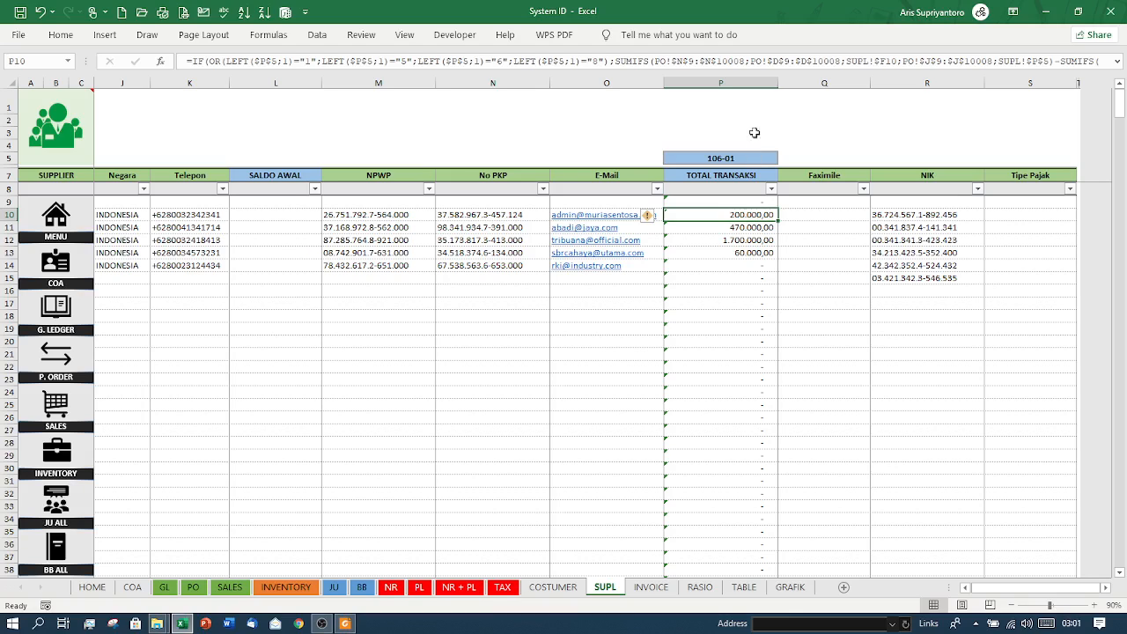
pyautogui.click(746, 159)
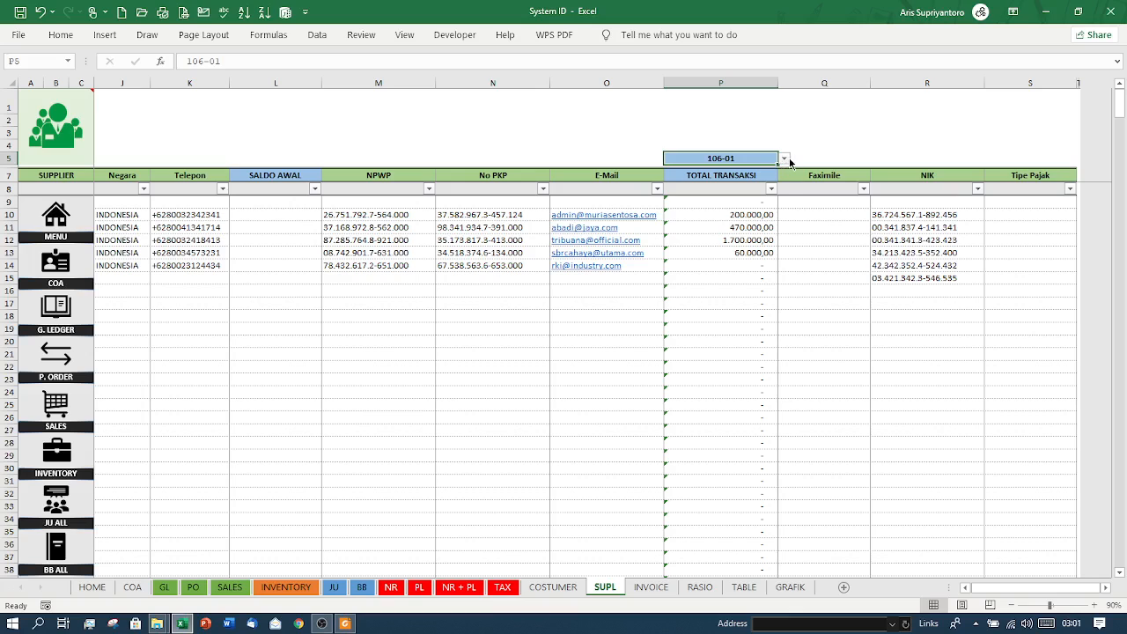
pyautogui.click(784, 159)
pyautogui.press('Up')
pyautogui.press('Up')
pyautogui.press('Up')
pyautogui.press('Up')
pyautogui.press('Up')
pyautogui.press('Up')
pyautogui.press('Up')
pyautogui.press('Up')
pyautogui.press('Up')
pyautogui.press('Up')
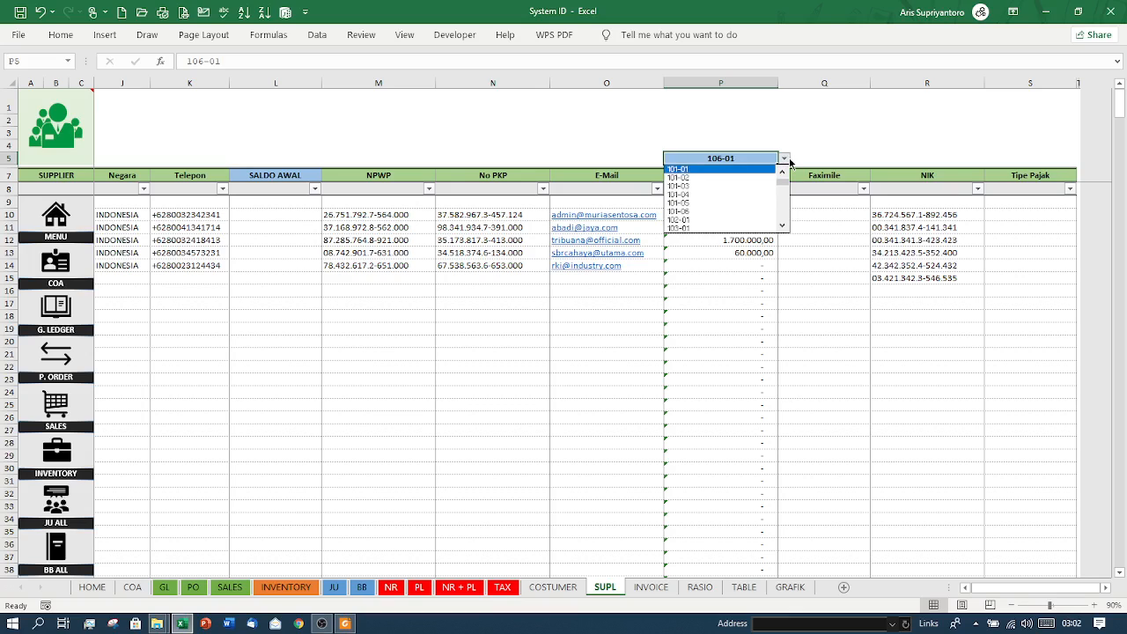
pyautogui.press('Down')
pyautogui.press('Down')
pyautogui.press('Down')
pyautogui.press('Down')
pyautogui.press('Down')
pyautogui.press('Down')
pyautogui.press('Down')
pyautogui.press('Return')
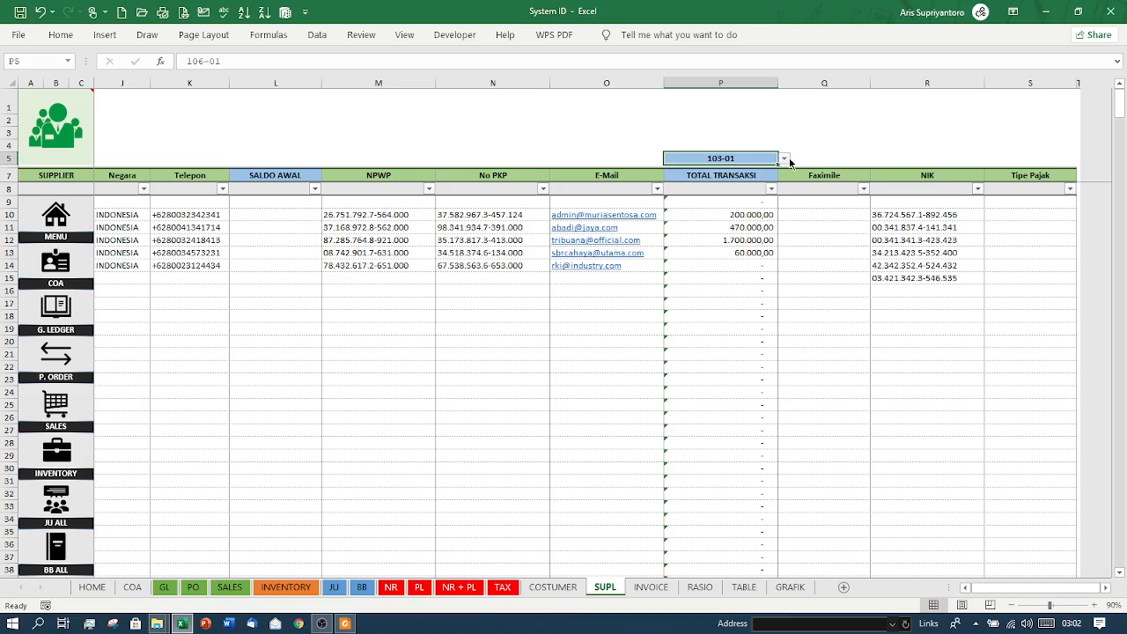
pyautogui.click(715, 227)
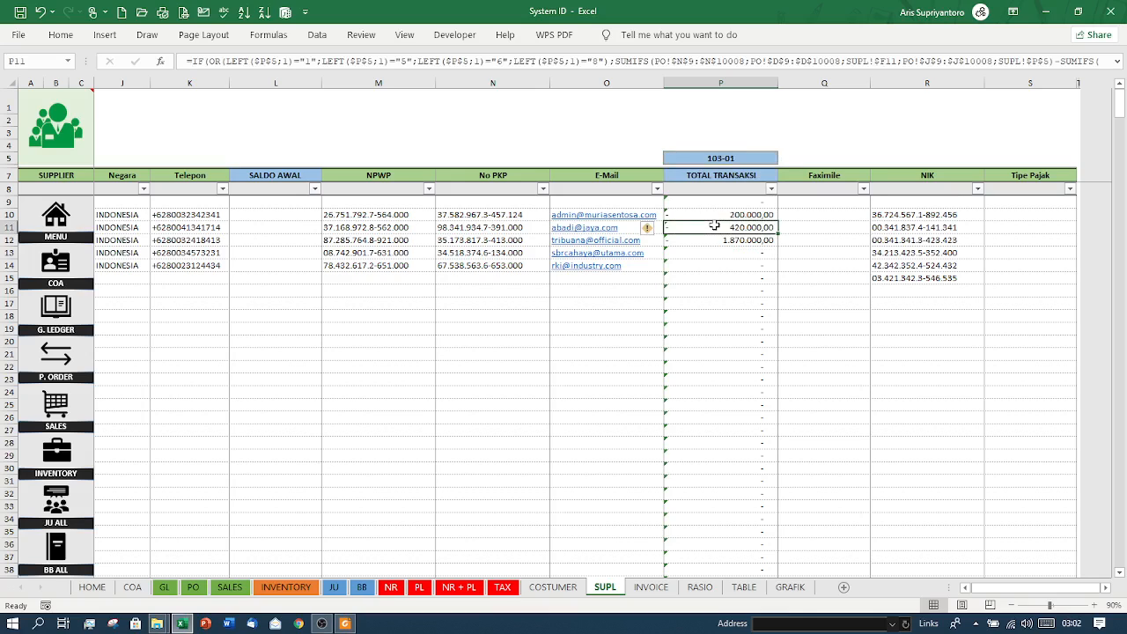
pyautogui.press('Down')
pyautogui.press('Up')
pyautogui.press('Up')
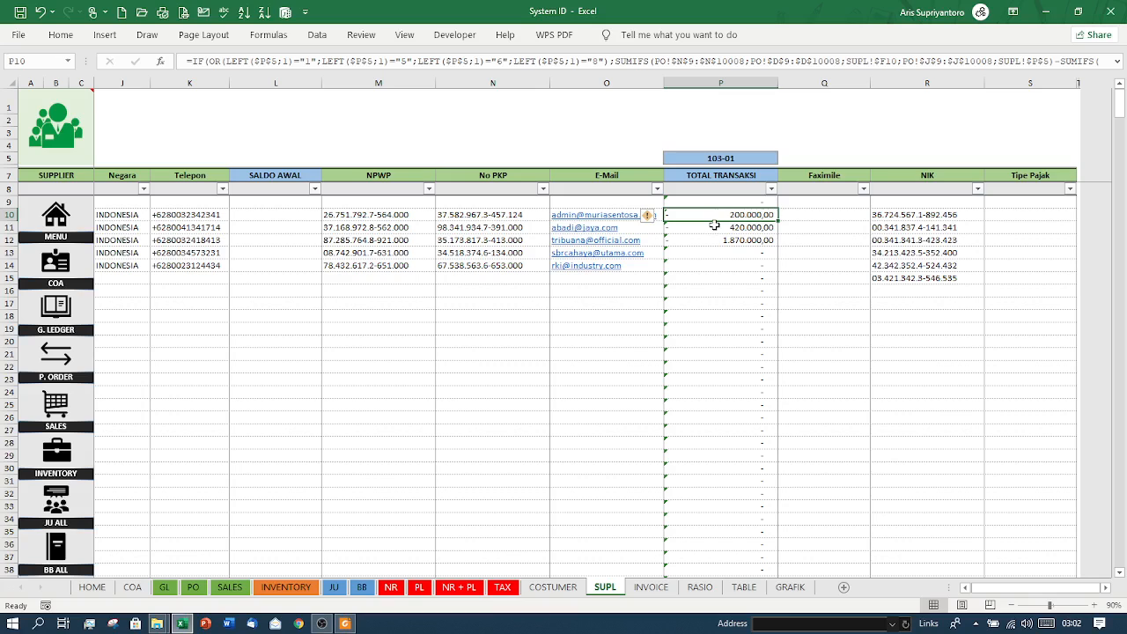
# Set the supplier sheet's account code in P5 to 201-01 and check the TOTAL TRANSAKSI column
pyautogui.click(749, 157)
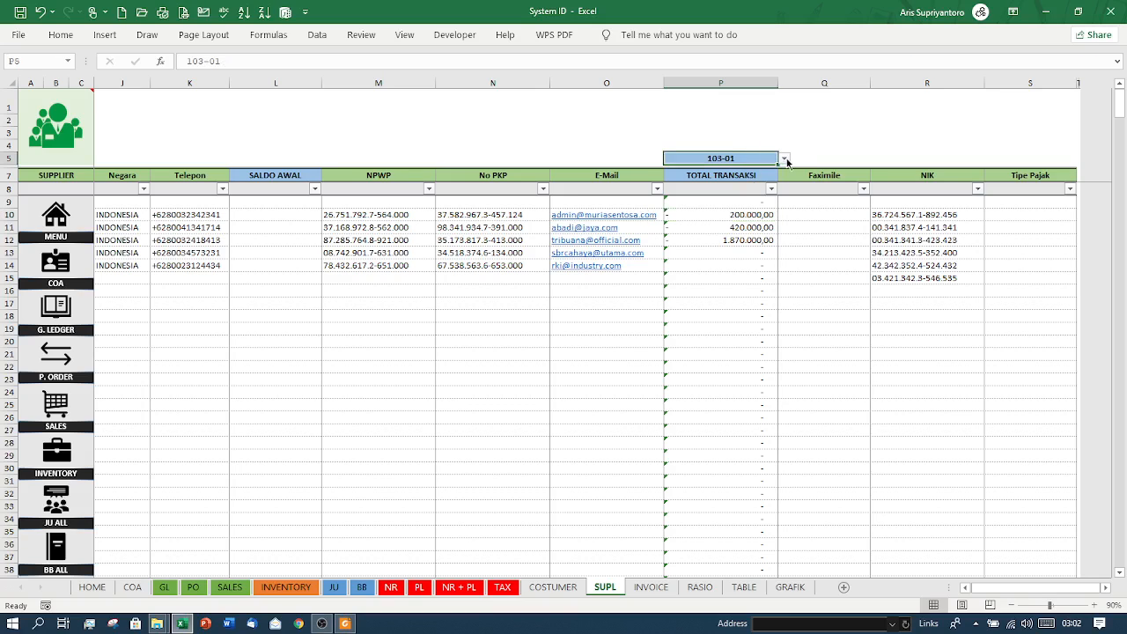
pyautogui.click(784, 159)
pyautogui.press('Down')
pyautogui.press('Down')
pyautogui.press('Down')
pyautogui.press('Down')
pyautogui.press('Down')
pyautogui.press('Down')
pyautogui.press('Down')
pyautogui.press('Down')
pyautogui.press('Down')
pyautogui.press('Down')
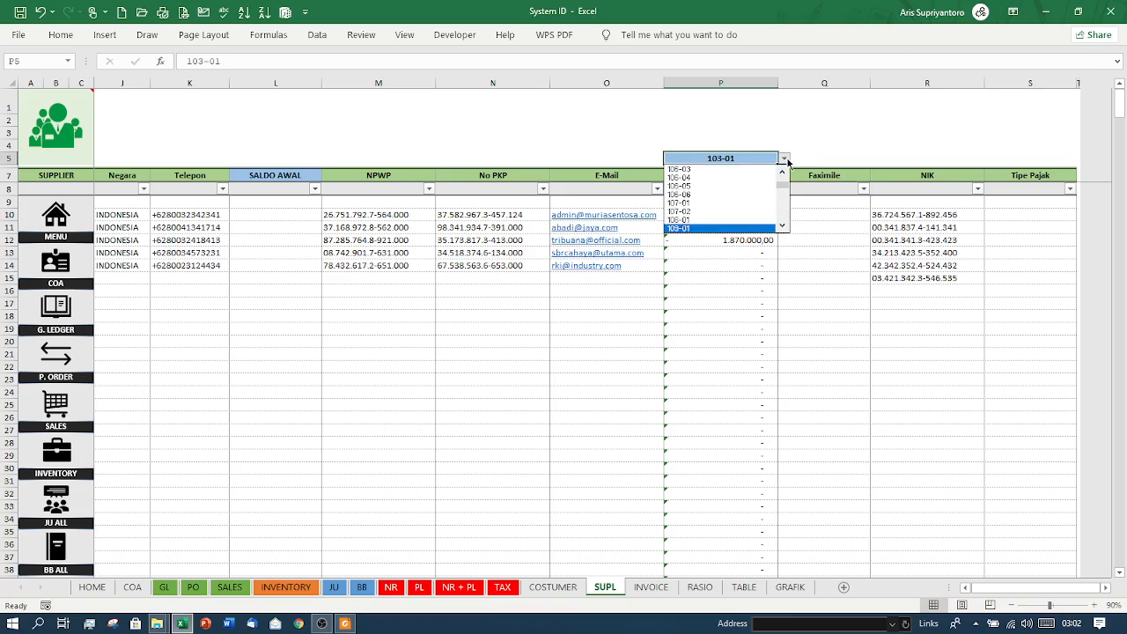
pyautogui.press('Down')
pyautogui.press('Down')
pyautogui.press('Down')
pyautogui.press('Down')
pyautogui.press('Down')
pyautogui.press('Down')
pyautogui.press('Down')
pyautogui.press('Down')
pyautogui.press('Down')
pyautogui.press('Down')
pyautogui.press('Down')
pyautogui.press('Down')
pyautogui.press('Down')
pyautogui.press('Down')
pyautogui.press('Down')
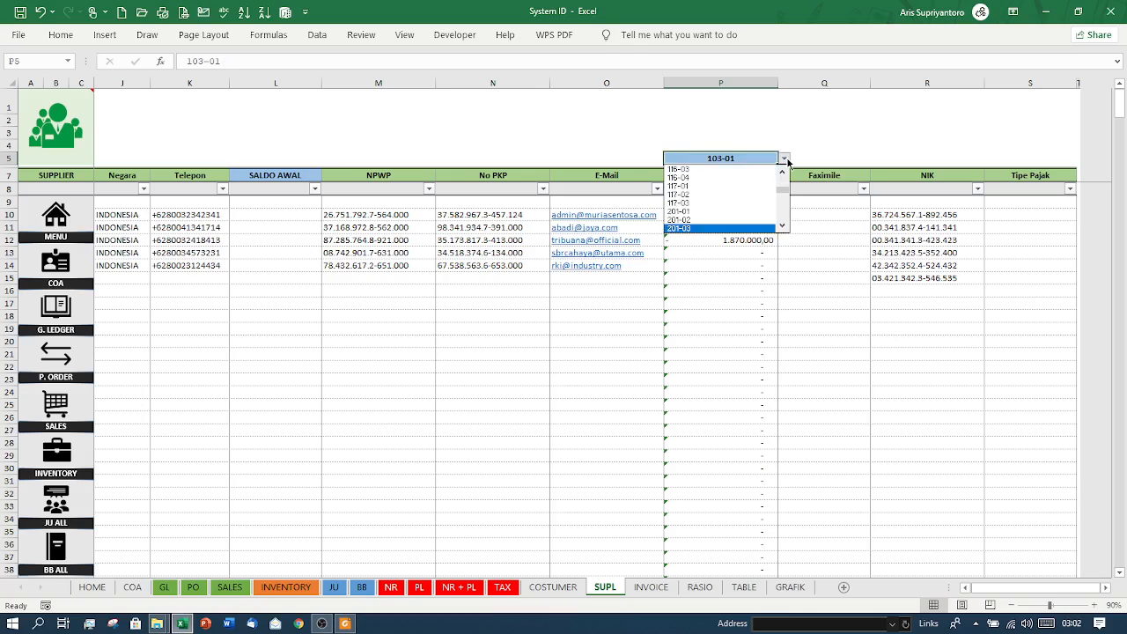
pyautogui.press('Down')
pyautogui.press('Up')
pyautogui.press('Up')
pyautogui.press('Up')
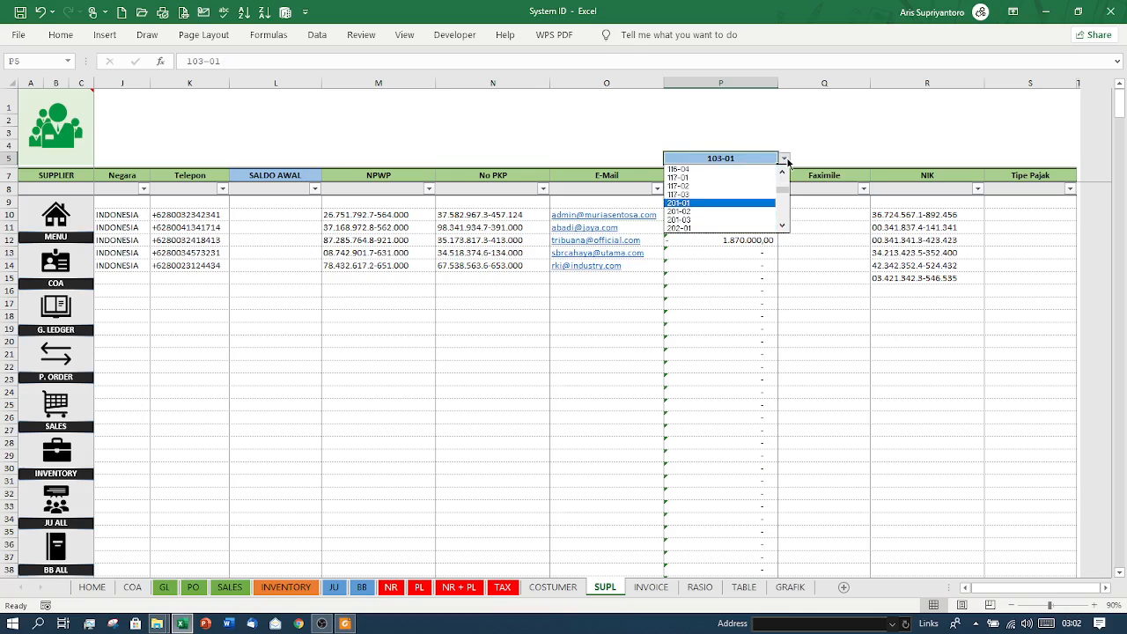
pyautogui.press('Return')
pyautogui.click(722, 226)
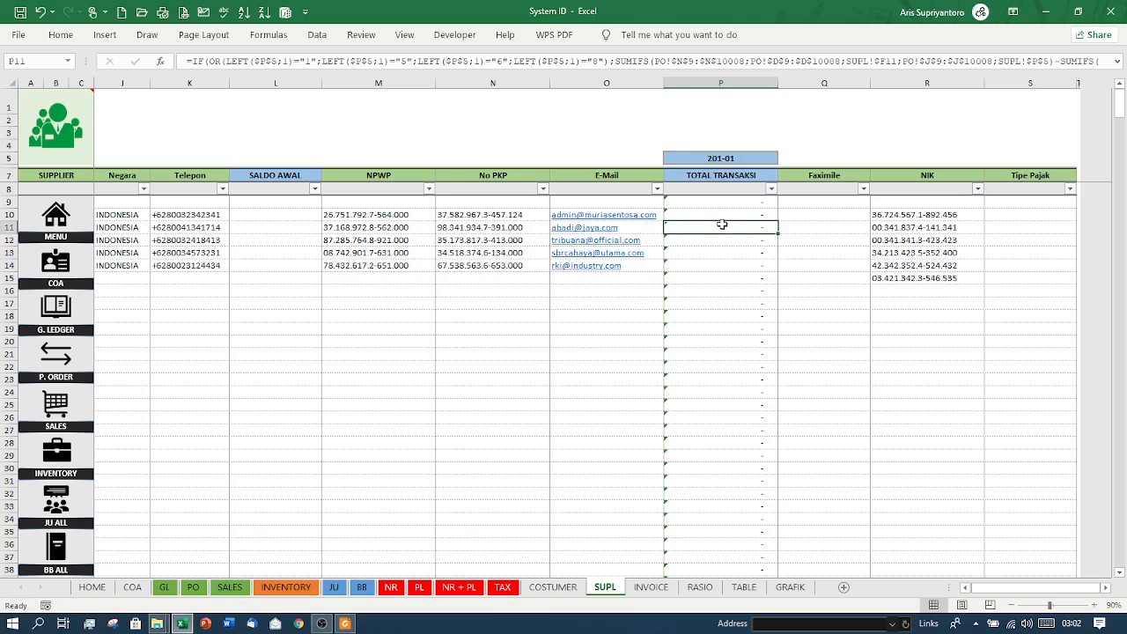
# Return to the start of the supplier list and examine the existing codes in the Kode column and its Kode_Supplier entry note
pyautogui.press('Left')
pyautogui.press('Left')
pyautogui.press('Left')
pyautogui.press('Left')
pyautogui.press('Left')
pyautogui.press('Left')
pyautogui.press('Left')
pyautogui.press('Left')
pyautogui.press('Left')
pyautogui.press('Left')
pyautogui.press('Left')
pyautogui.press('Left')
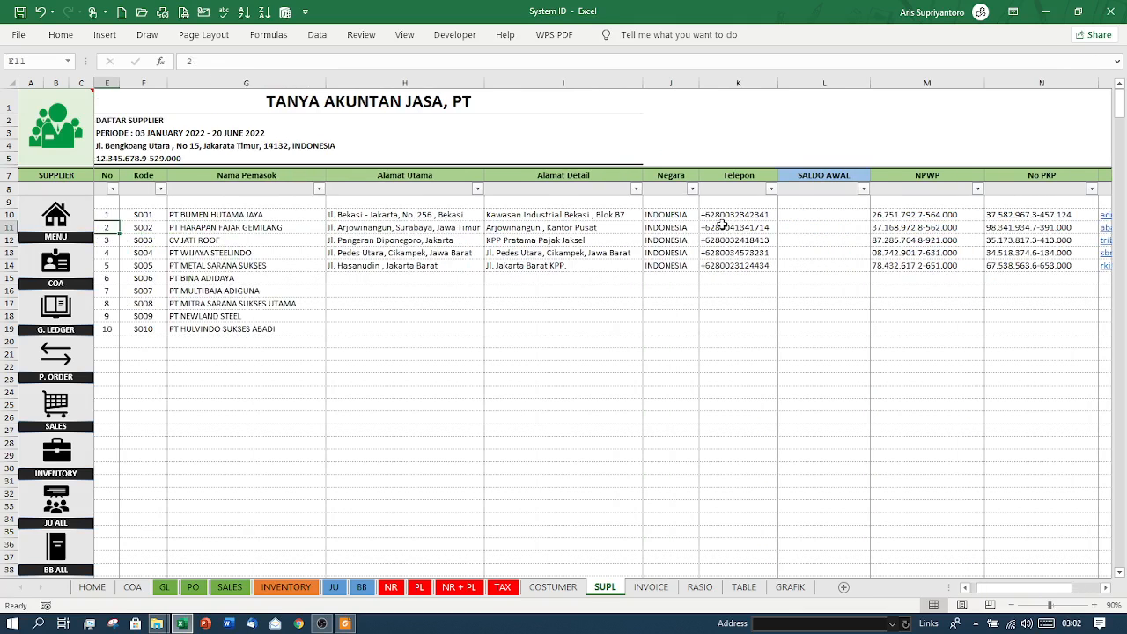
pyautogui.click(148, 344)
pyautogui.moveTo(149, 211); pyautogui.dragTo(142, 322)
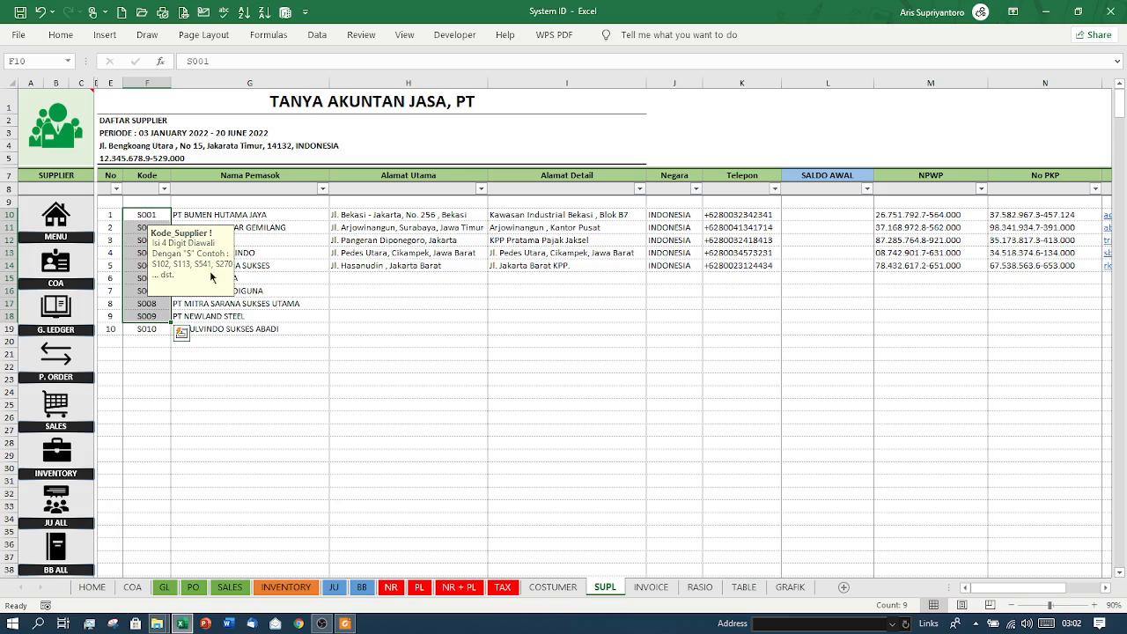
pyautogui.click(149, 352)
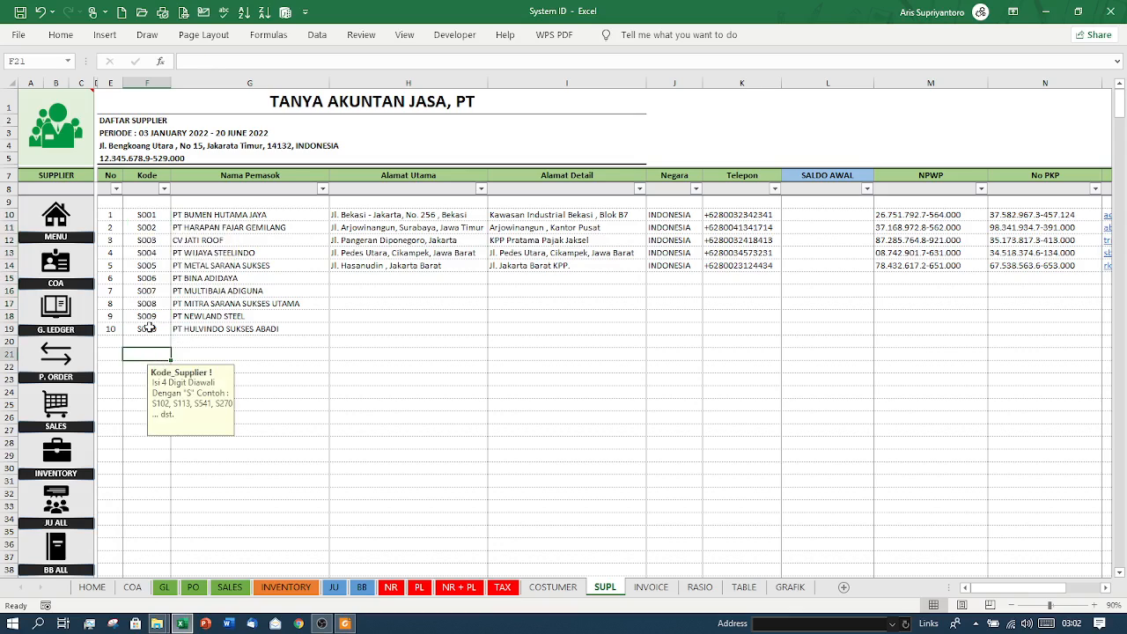
pyautogui.click(149, 327)
pyautogui.click(149, 317)
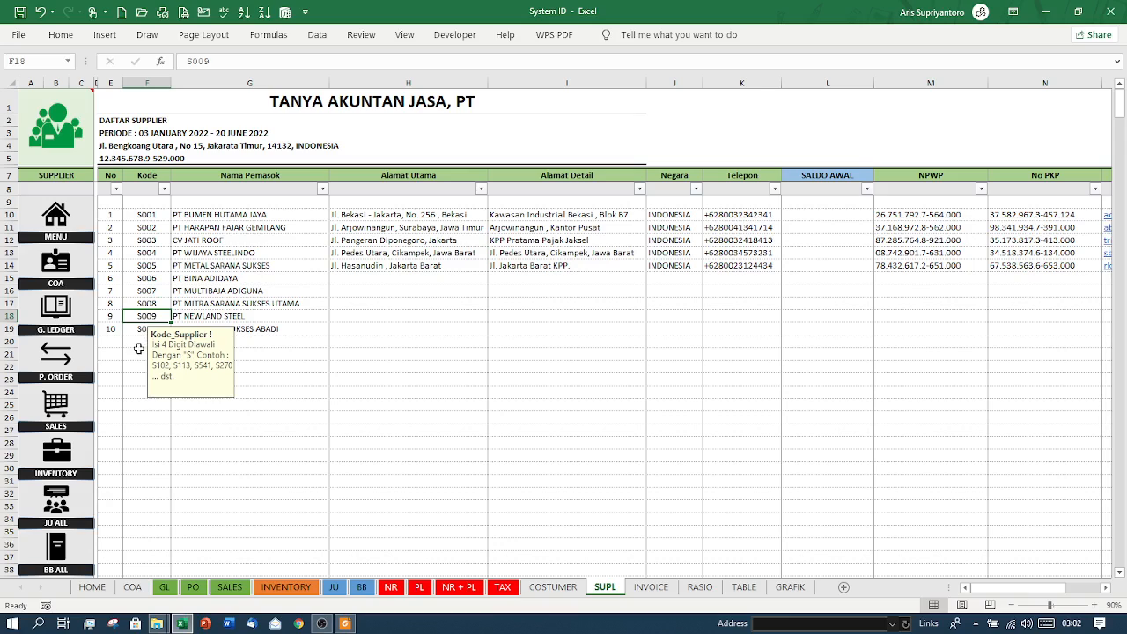
# Try to enter the already used supplier code S009 in cell F21, and cancel the entry
pyautogui.click(139, 351)
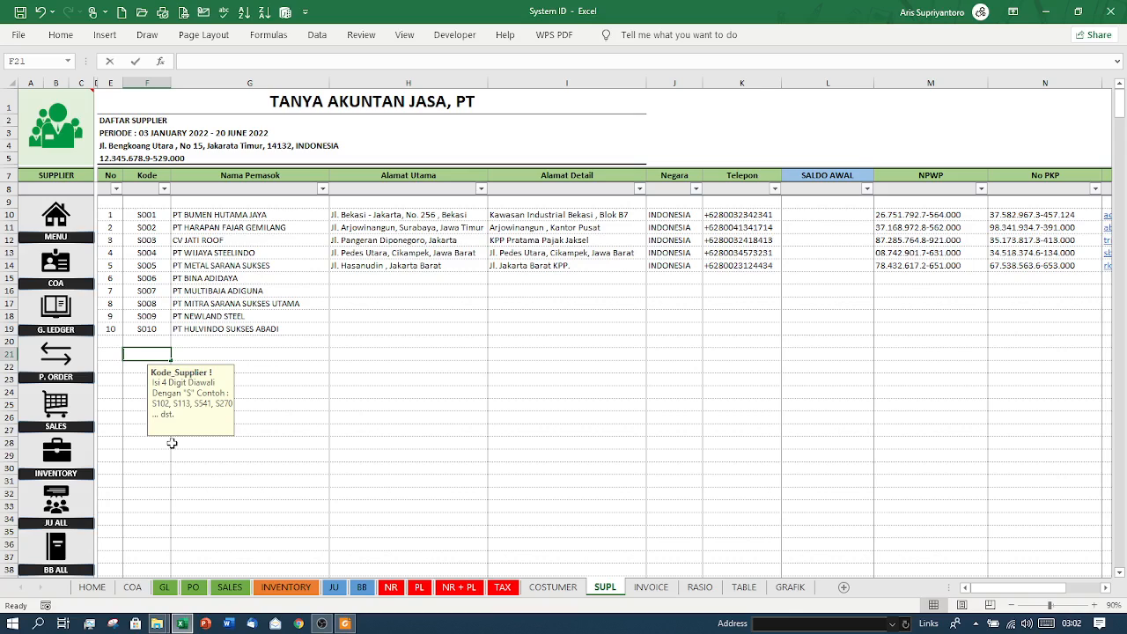
pyautogui.write('S009')
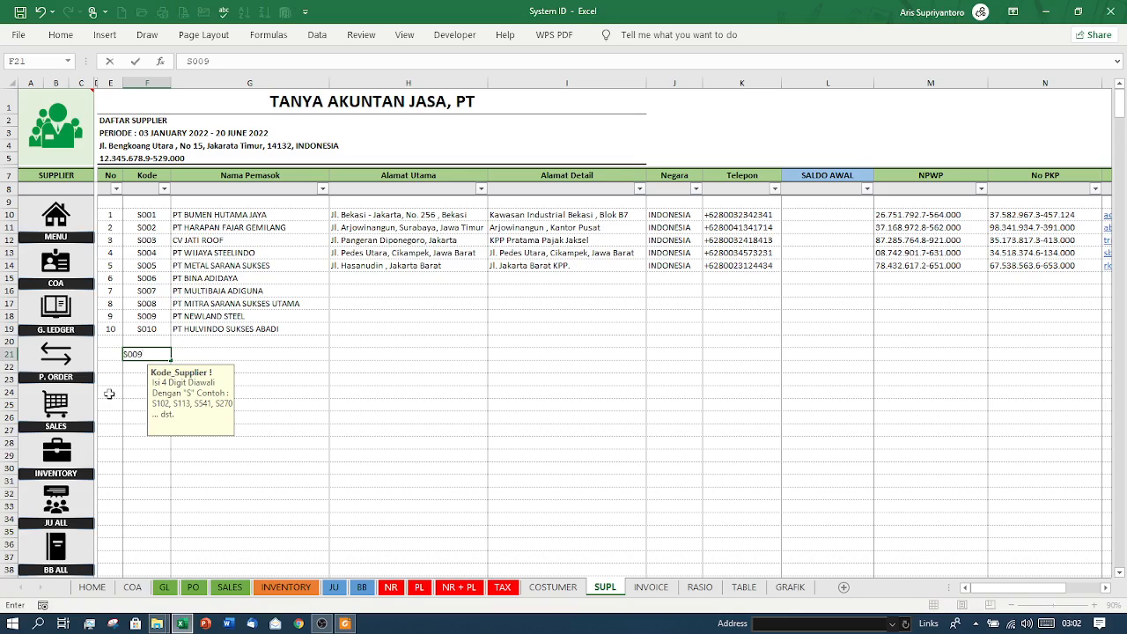
pyautogui.press('Return')
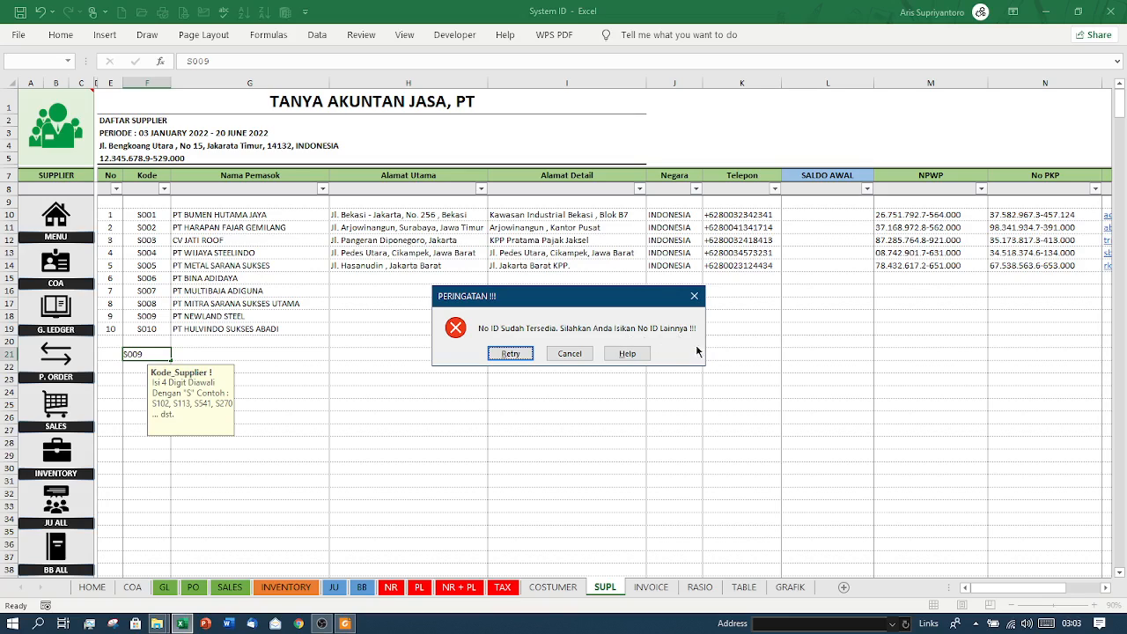
pyautogui.click(585, 358)
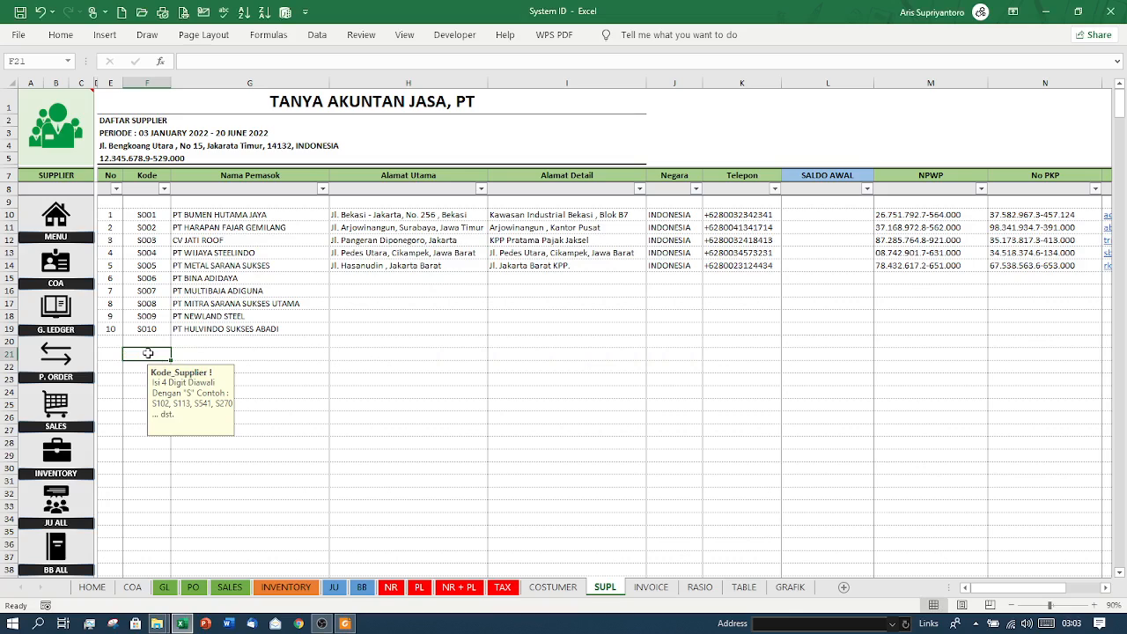
# Enter the supplier code S011 in cell F21 of the Kode column
pyautogui.write('S011')
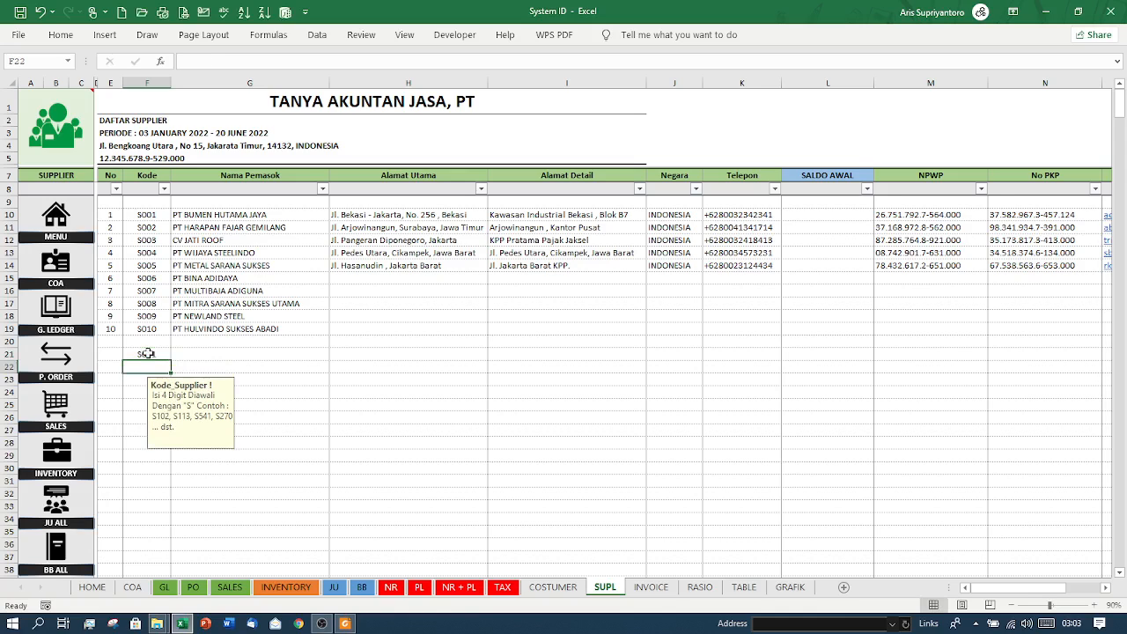
# Try to enter the already used supplier code S010 in cell F21, cancel the entry, and clear the cell
pyautogui.press('Return')
pyautogui.click(146, 353)
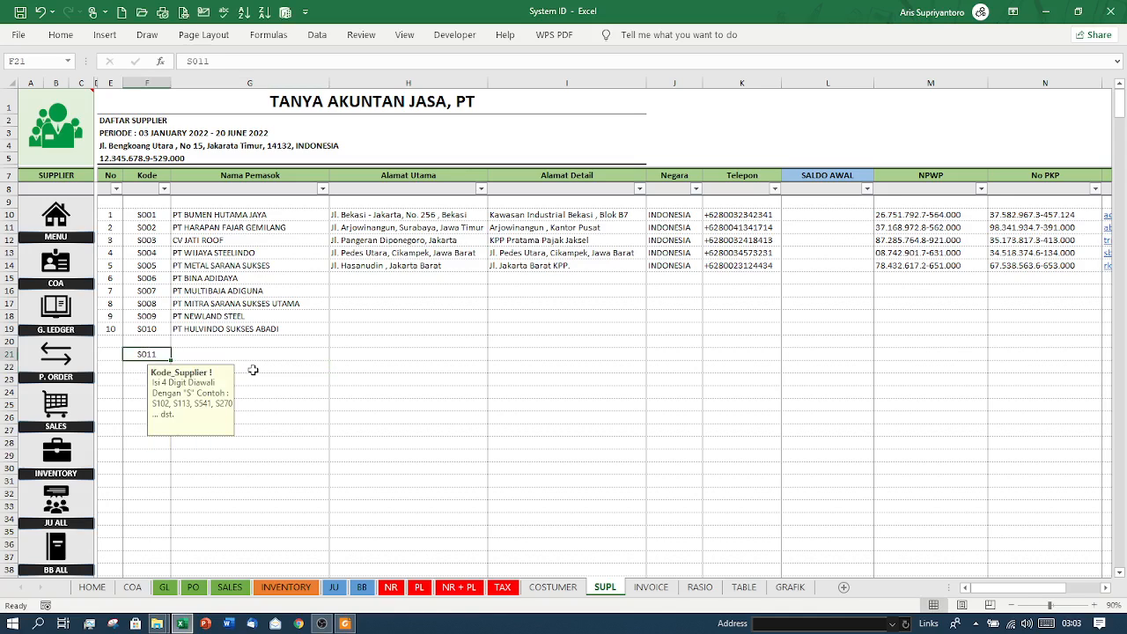
pyautogui.write('S')
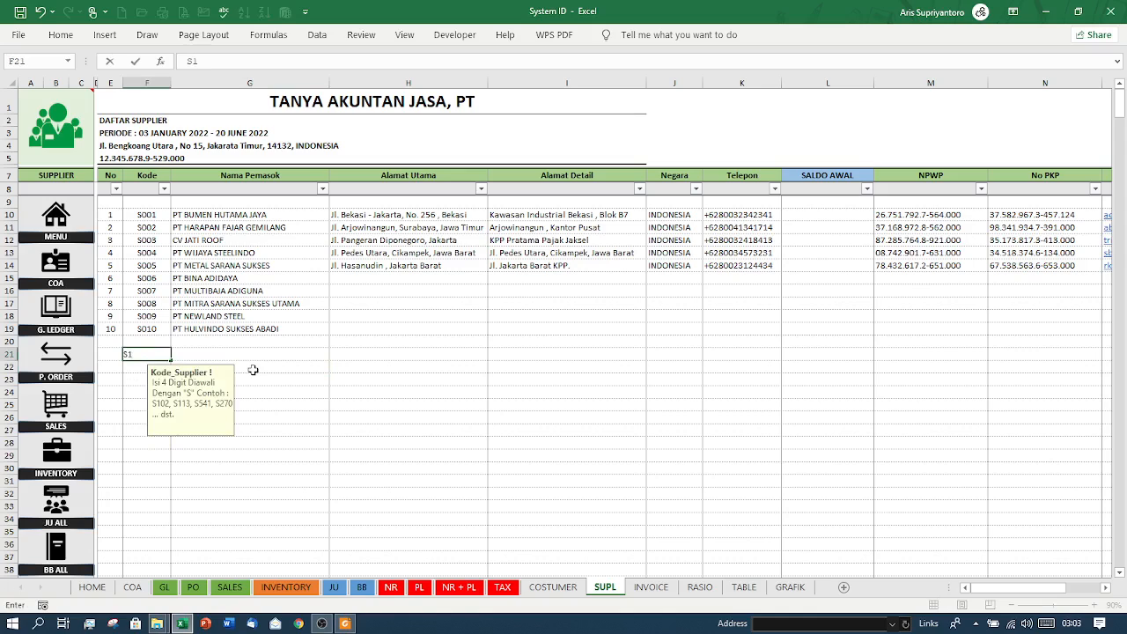
pyautogui.write('010')
pyautogui.press('Return')
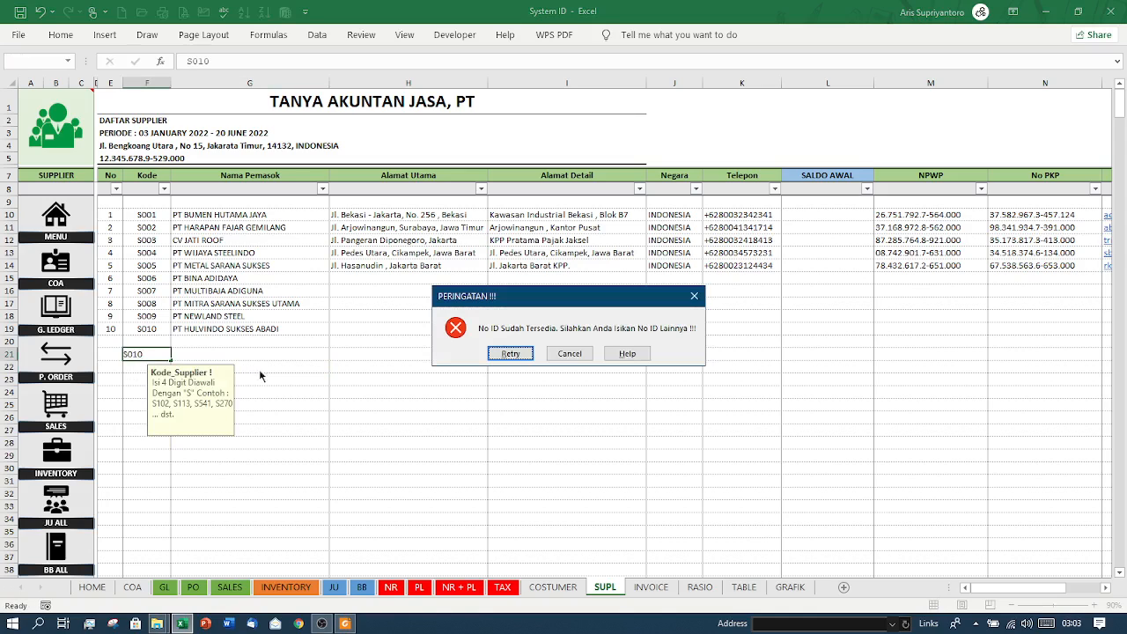
pyautogui.click(570, 354)
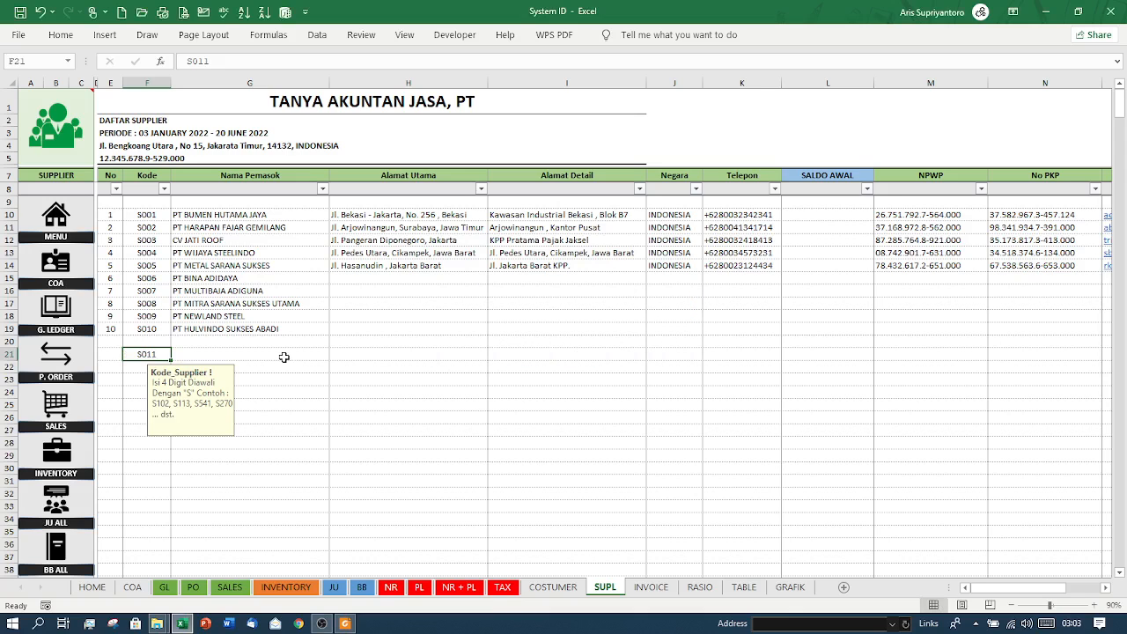
pyautogui.press('Delete')
# Look over the COSTUMER sheet and examine the INVOICE sheet's company name, business type, address, tax number and invoice number cells
pyautogui.click(558, 590)
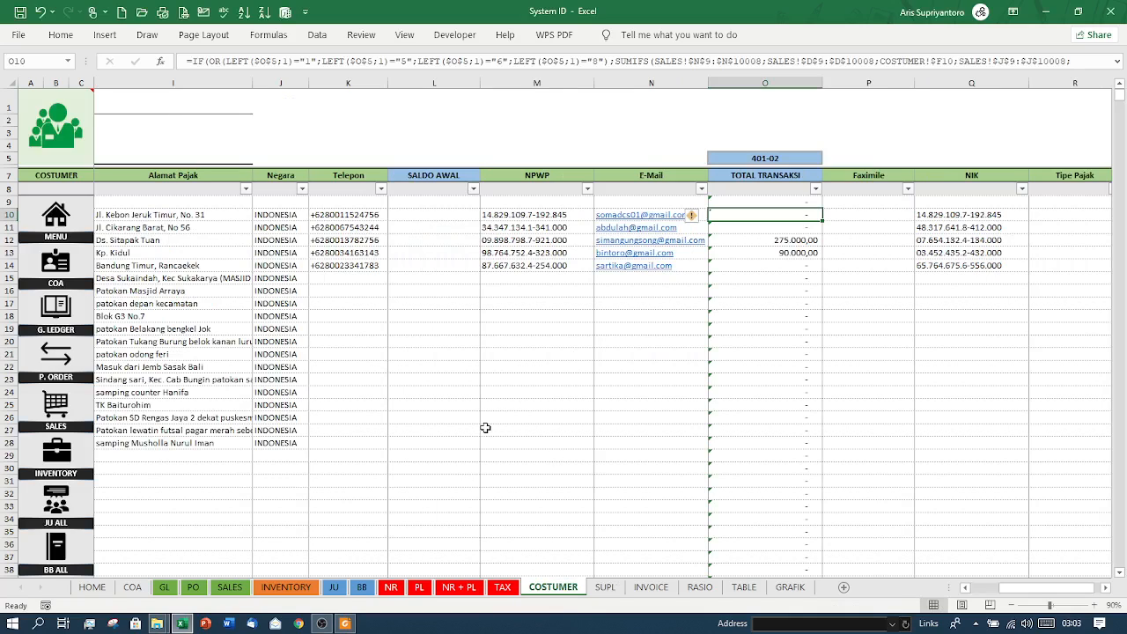
pyautogui.click(382, 380)
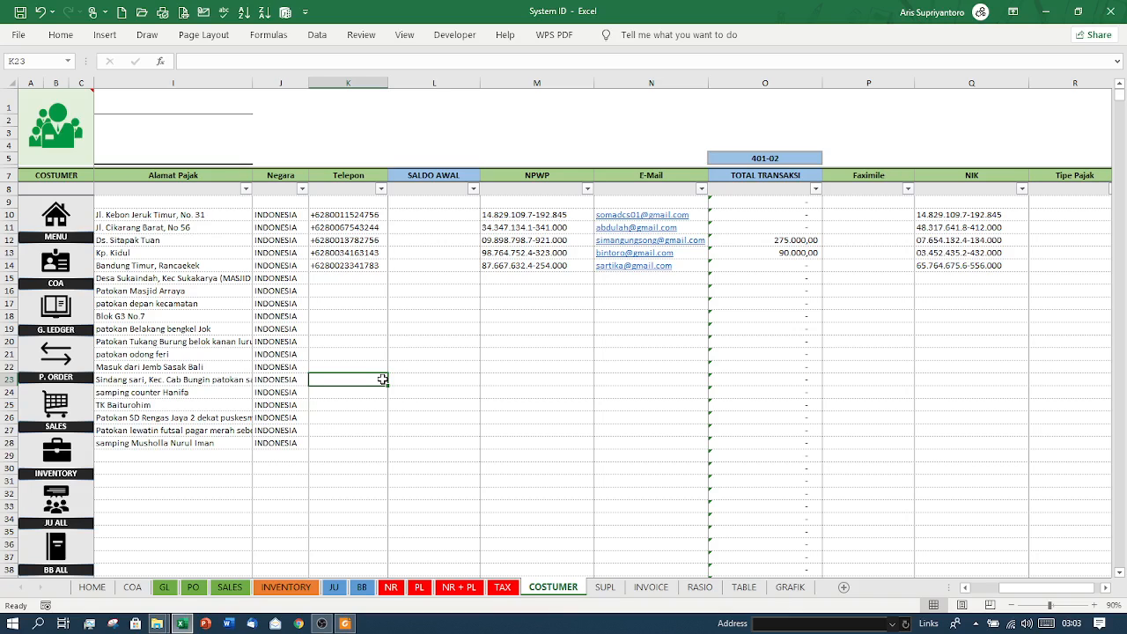
pyautogui.click(652, 588)
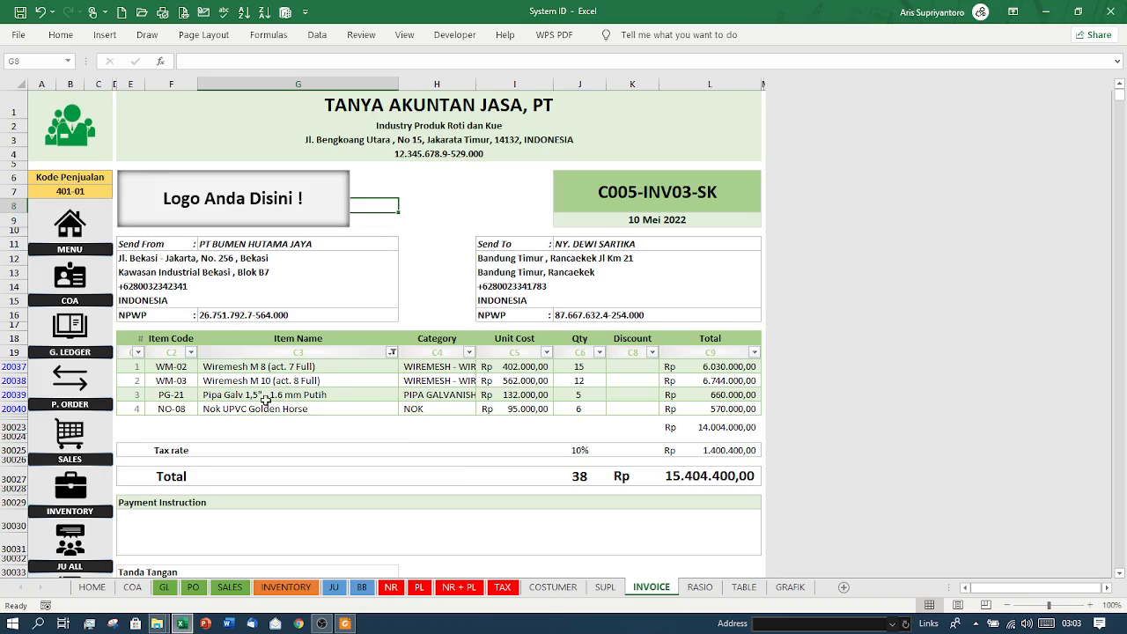
pyautogui.click(444, 104)
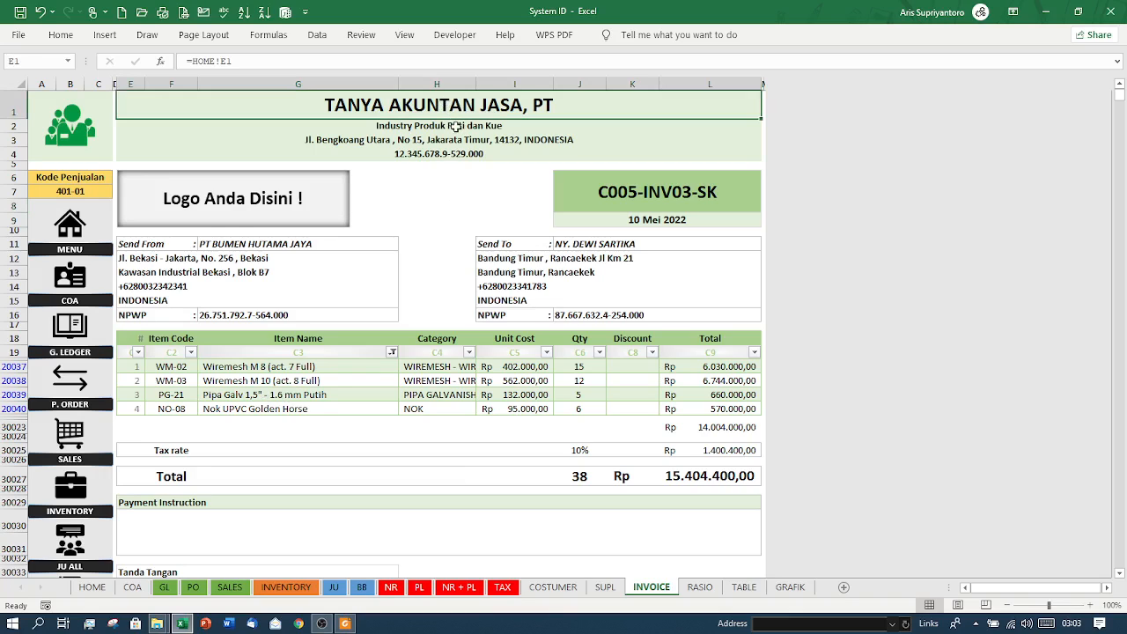
pyautogui.click(552, 126)
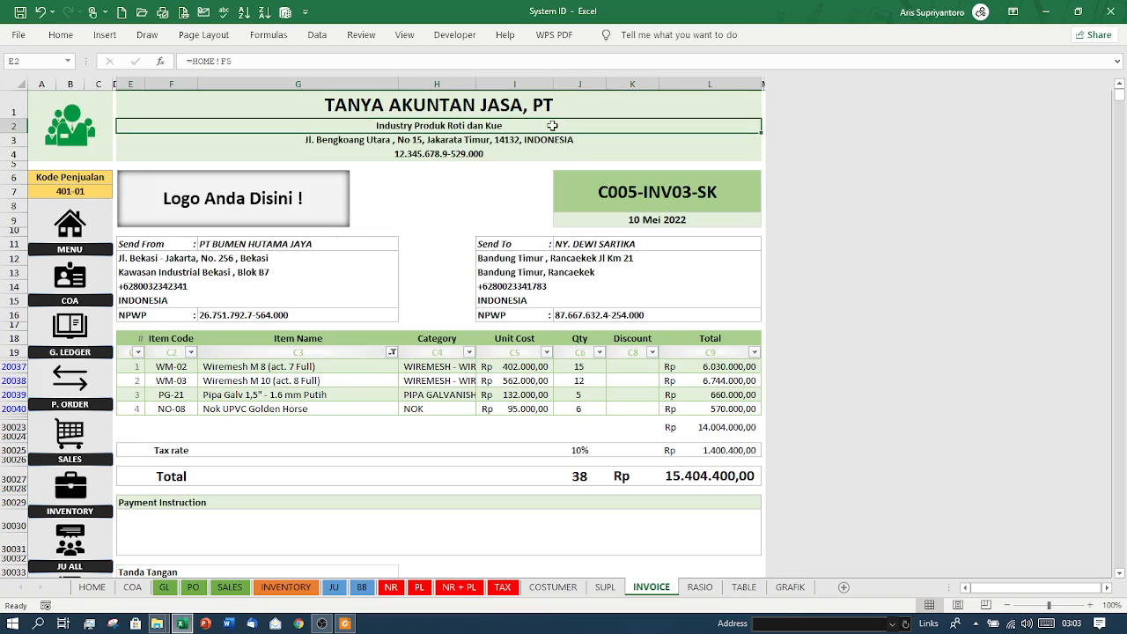
pyautogui.click(578, 137)
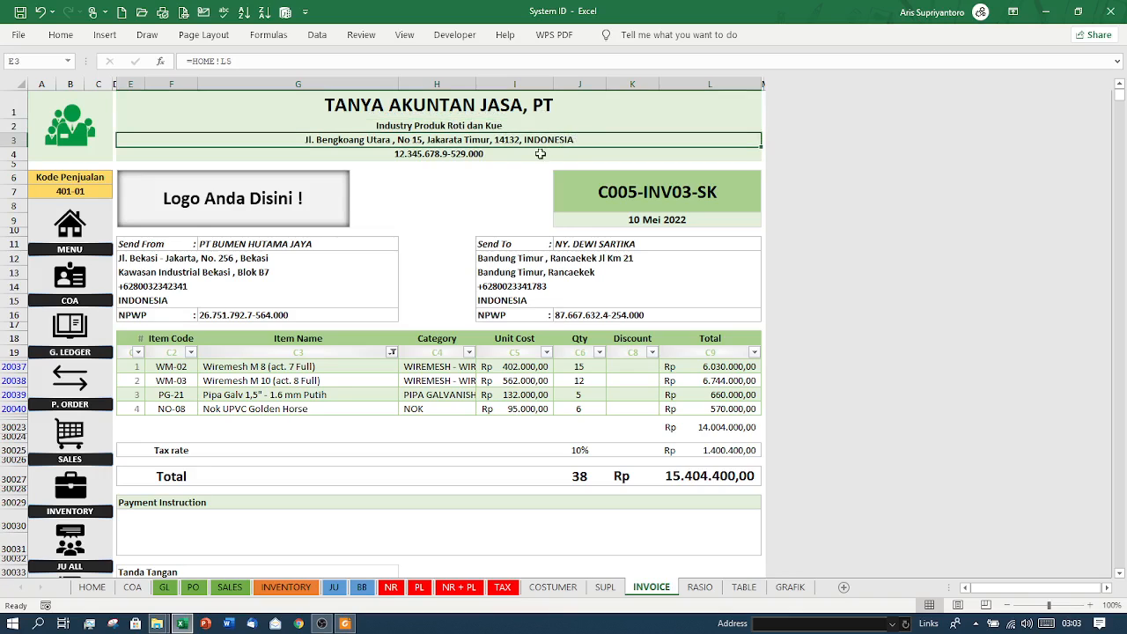
pyautogui.click(529, 156)
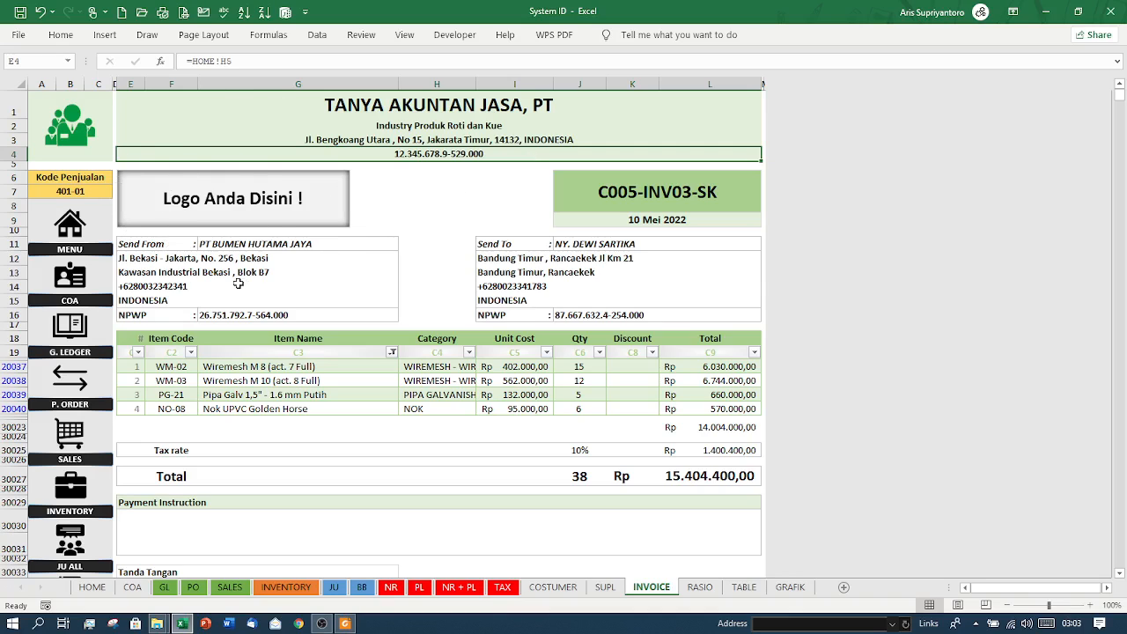
pyautogui.click(730, 193)
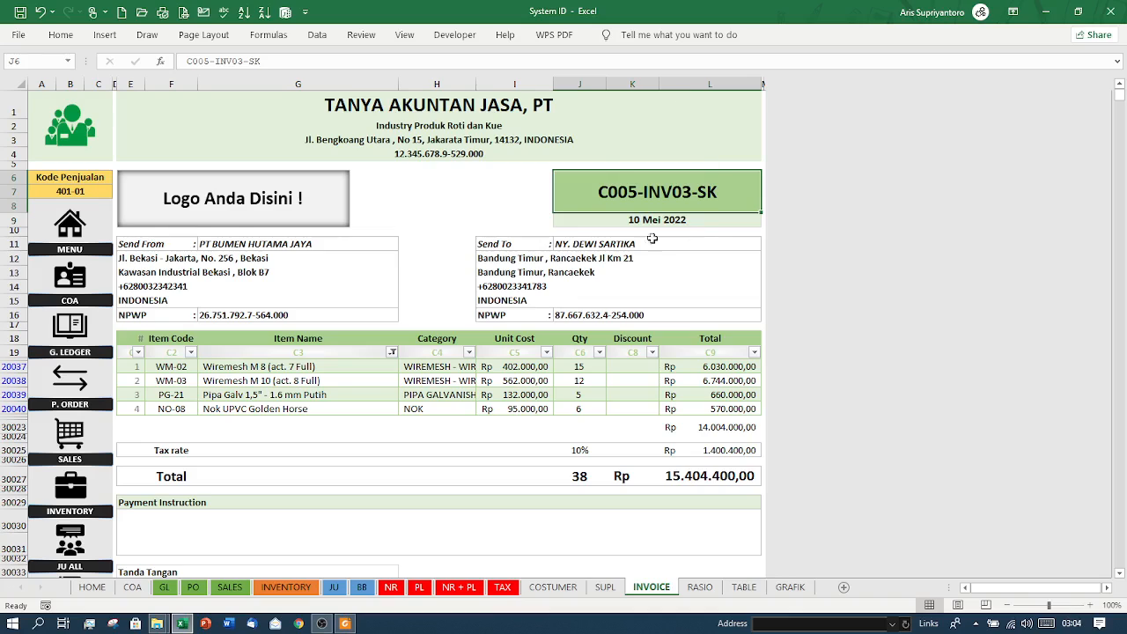
# Check the No Faktur codes and their entry notes on the PO and SALES sheets
pyautogui.click(192, 588)
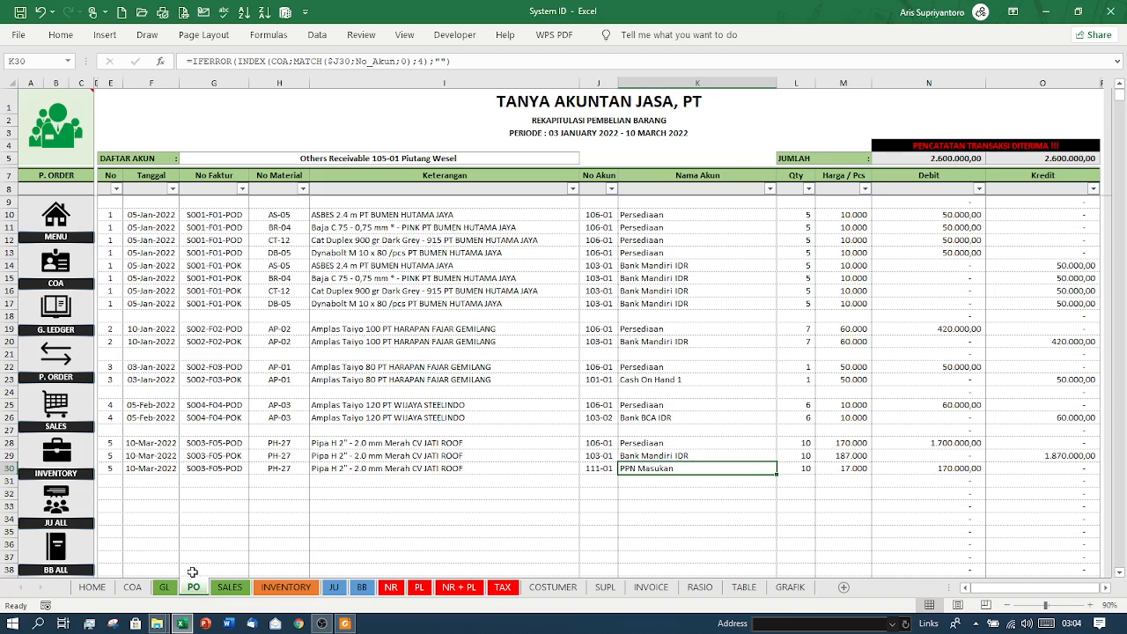
pyautogui.click(202, 445)
pyautogui.click(200, 456)
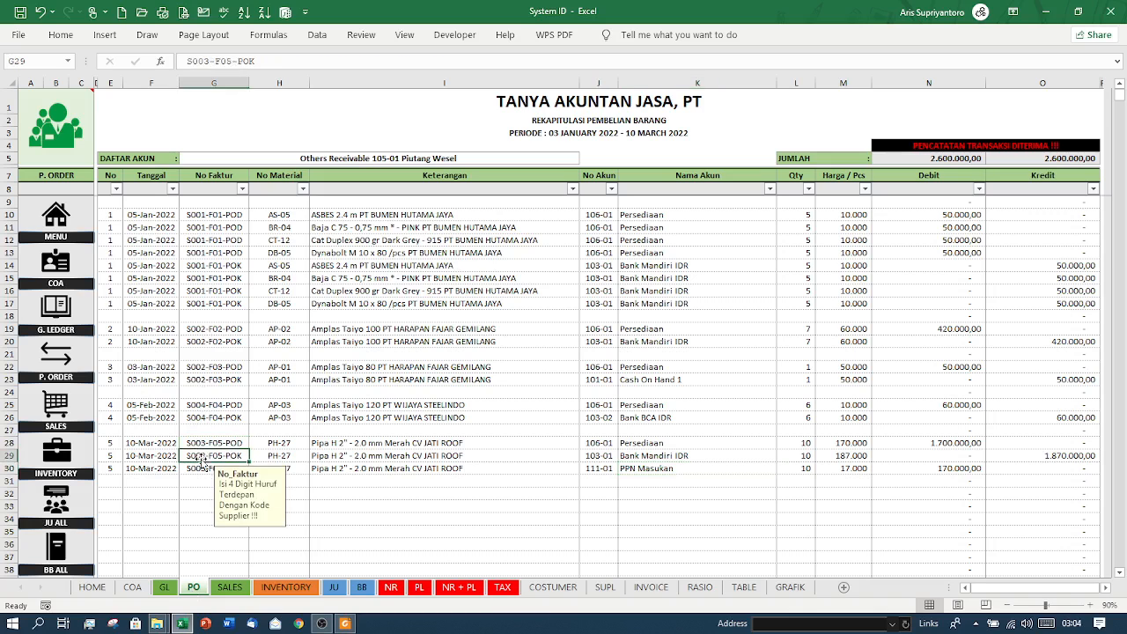
pyautogui.click(229, 587)
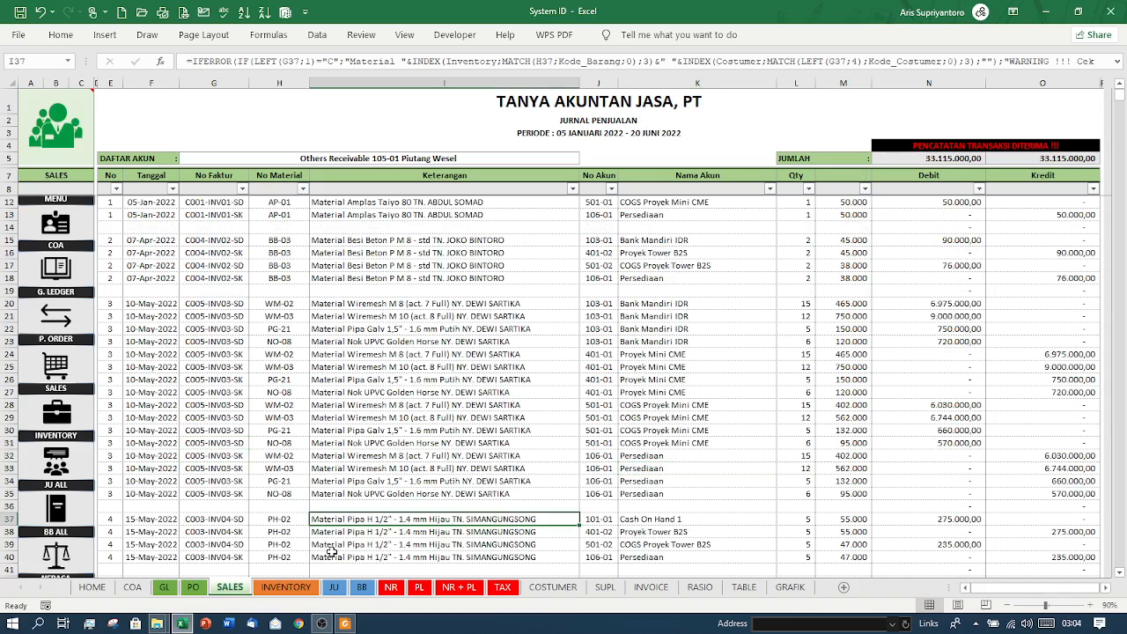
pyautogui.click(183, 395)
pyautogui.click(190, 352)
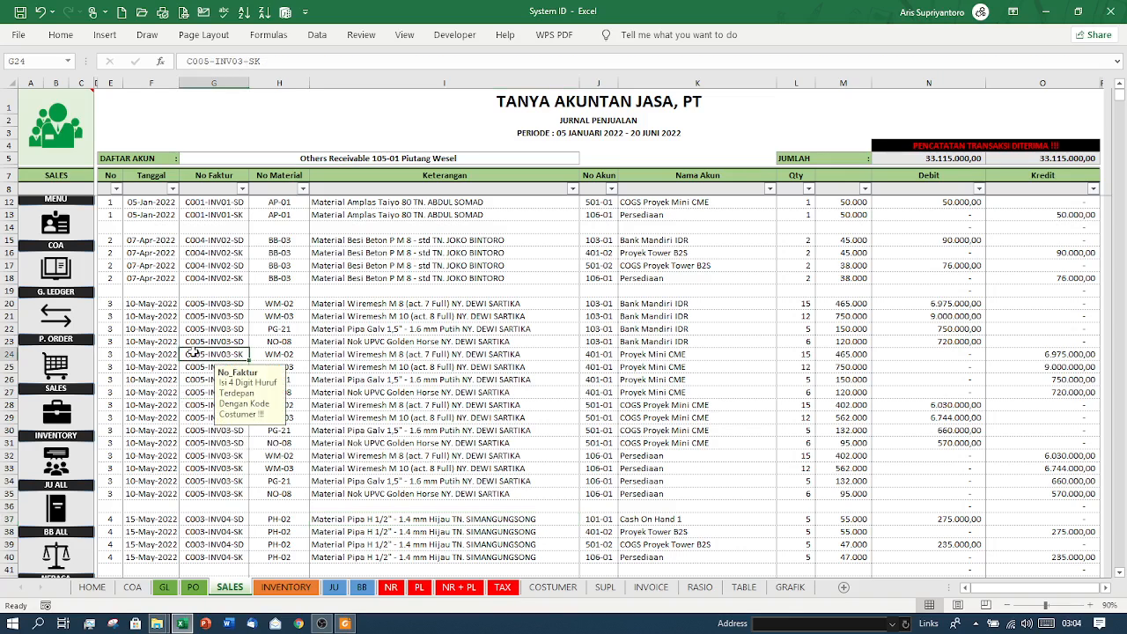
# Return to the INVOICE sheet and review the sales account codes offered for Kode Penjualan without changing the selection
pyautogui.click(650, 588)
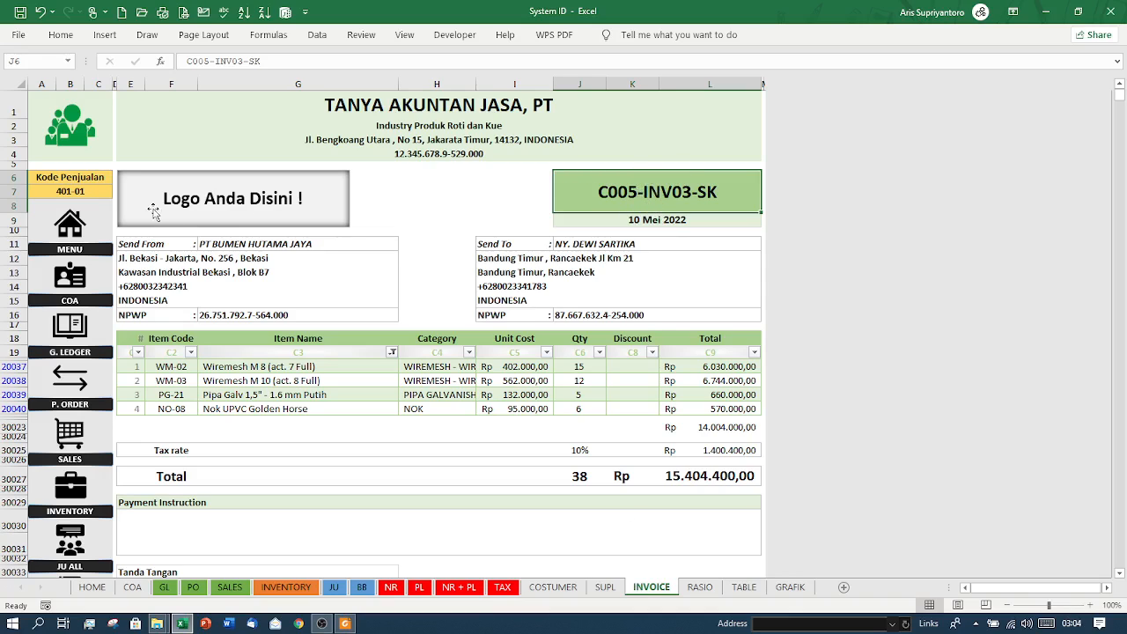
pyautogui.click(89, 190)
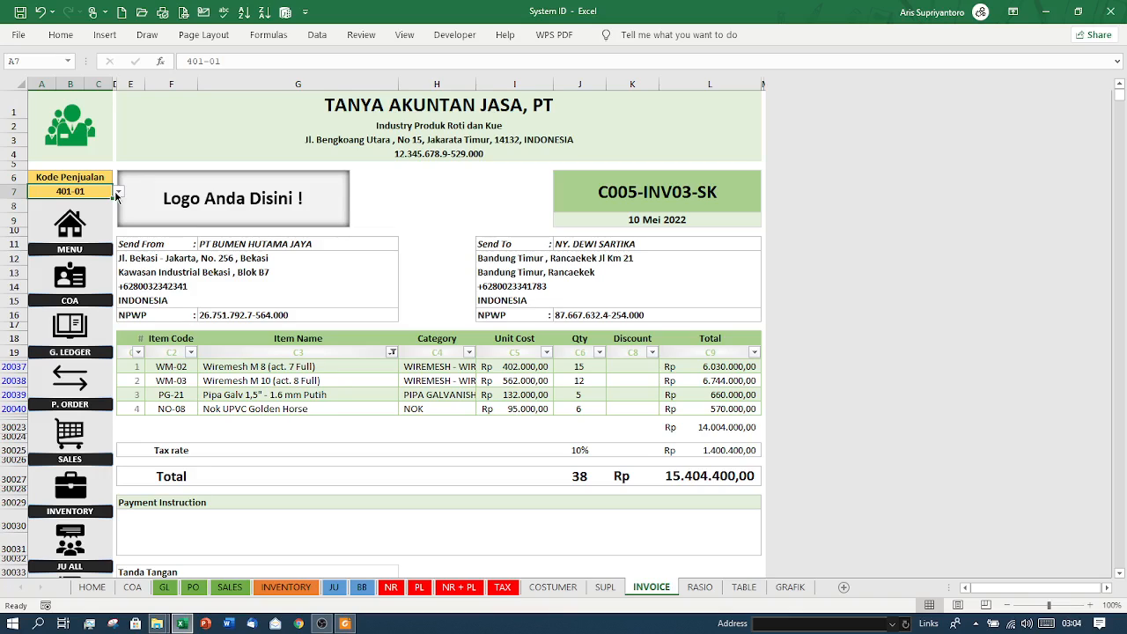
pyautogui.click(117, 192)
pyautogui.click(117, 193)
pyautogui.click(118, 191)
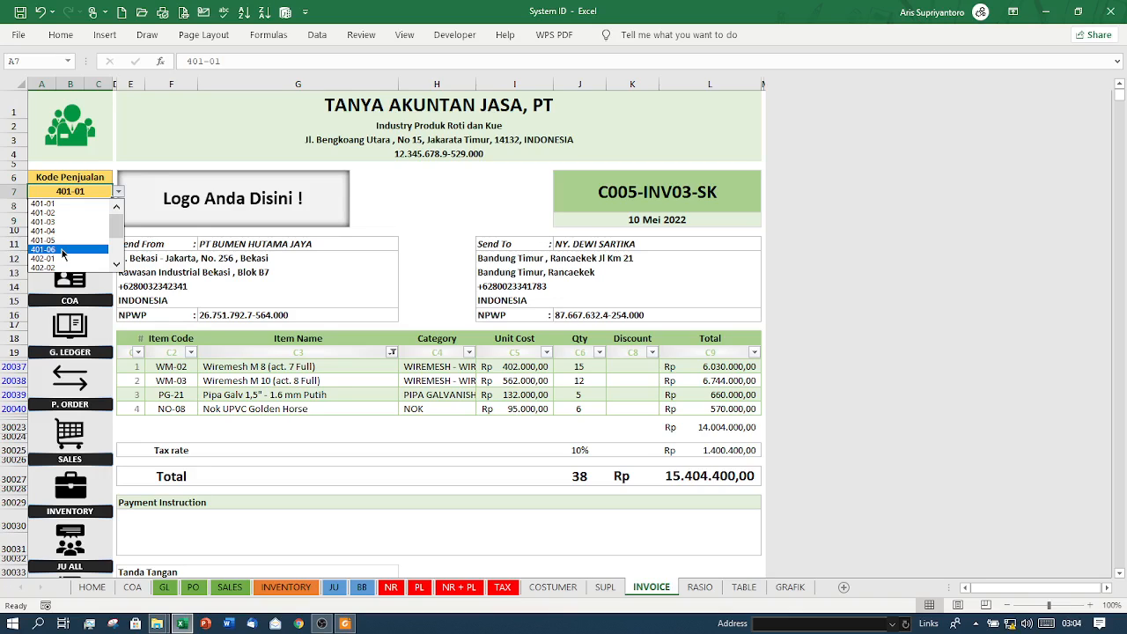
pyautogui.press('Escape')
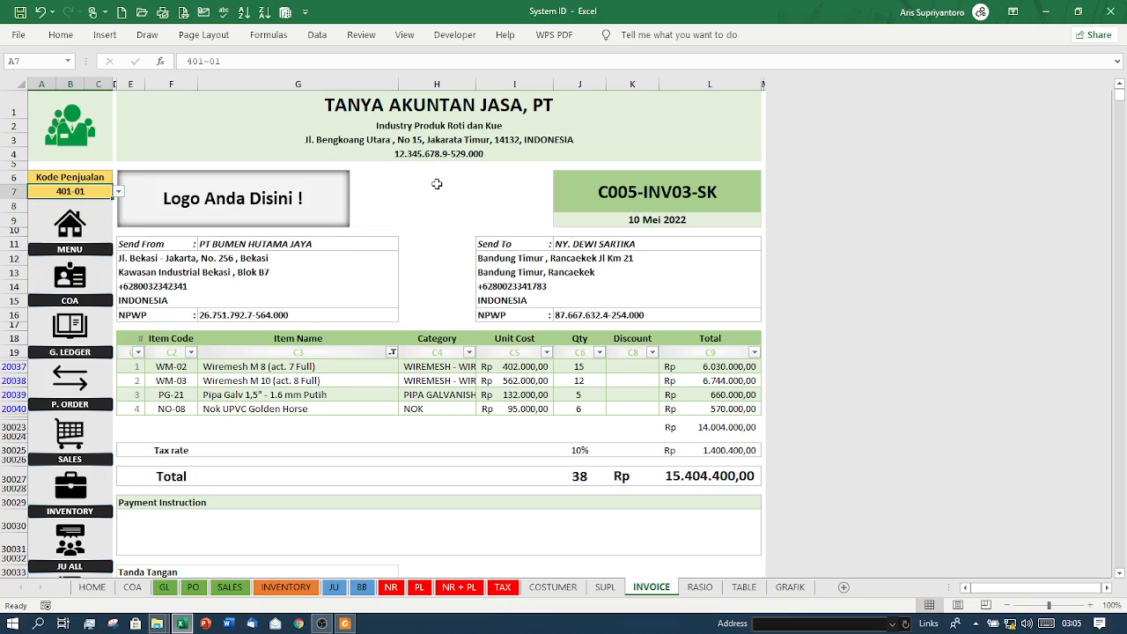
# Show the invoice's print preview and enlarge the previewed page
pyautogui.click(538, 307)
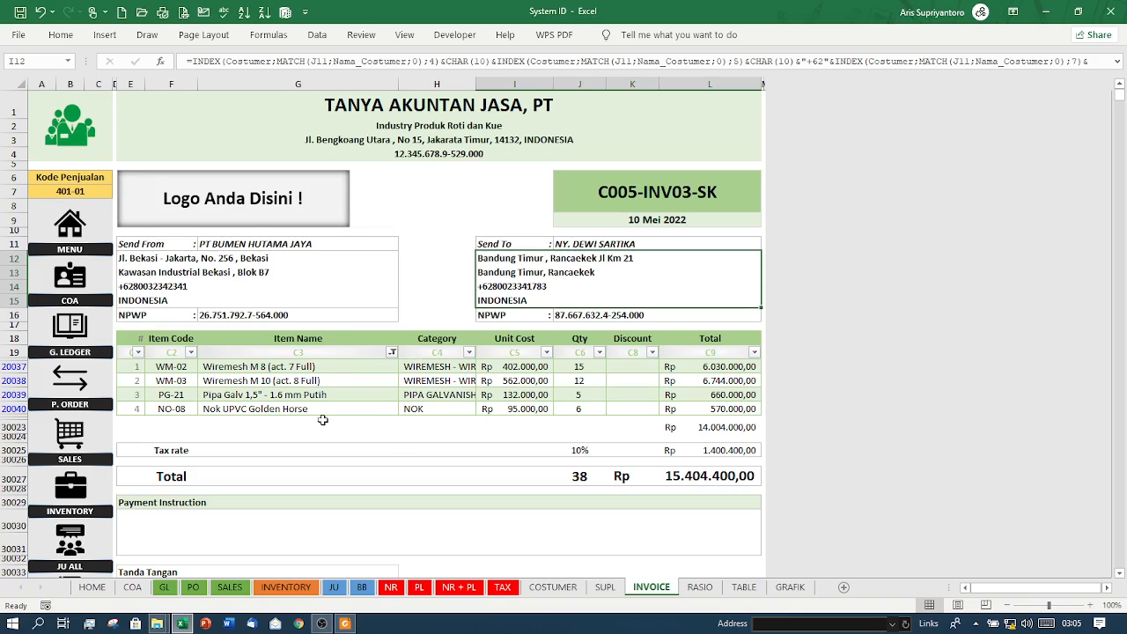
pyautogui.hotkey('ctrl', 'p')
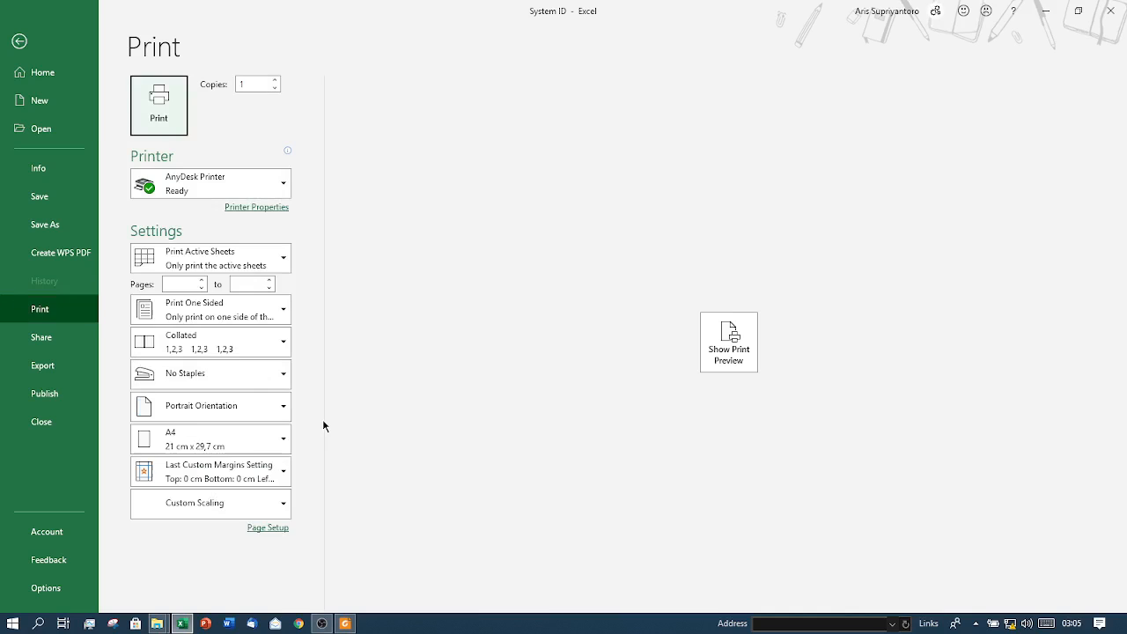
pyautogui.click(727, 356)
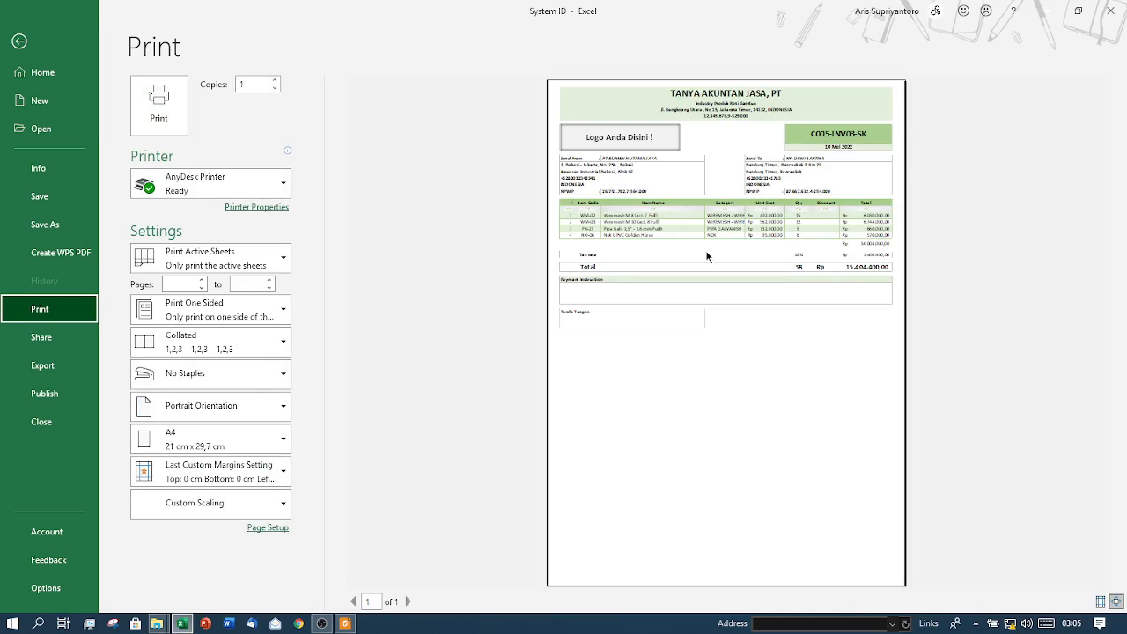
pyautogui.click(1117, 604)
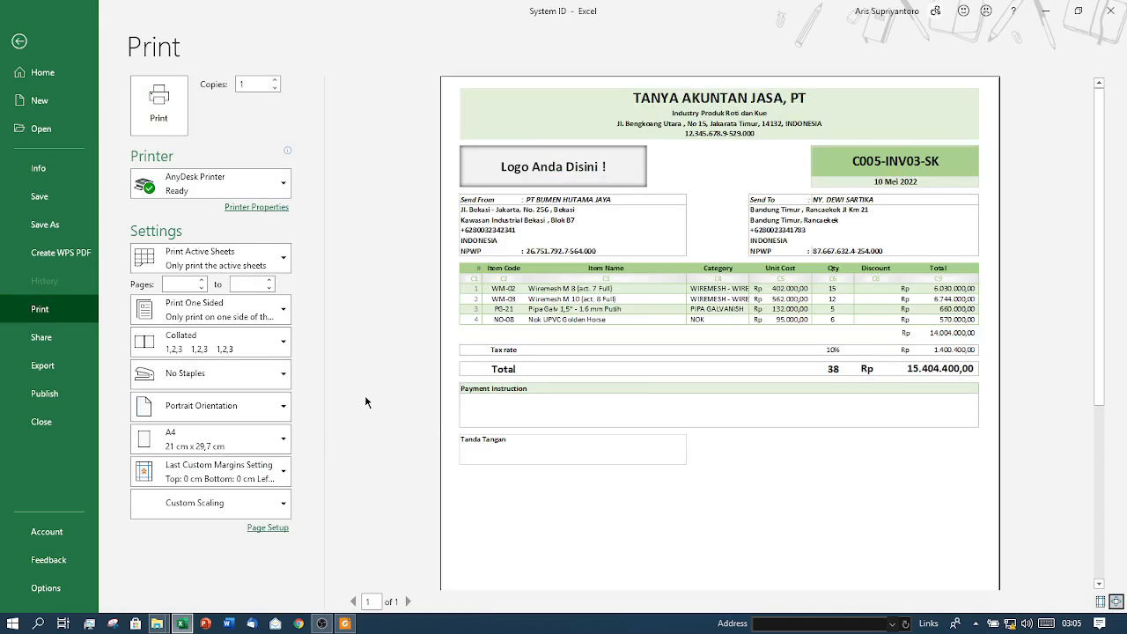
# Export the invoice as a PDF named Sample Invoice in the Excel Accounting folder
pyautogui.click(95, 365)
pyautogui.click(402, 195)
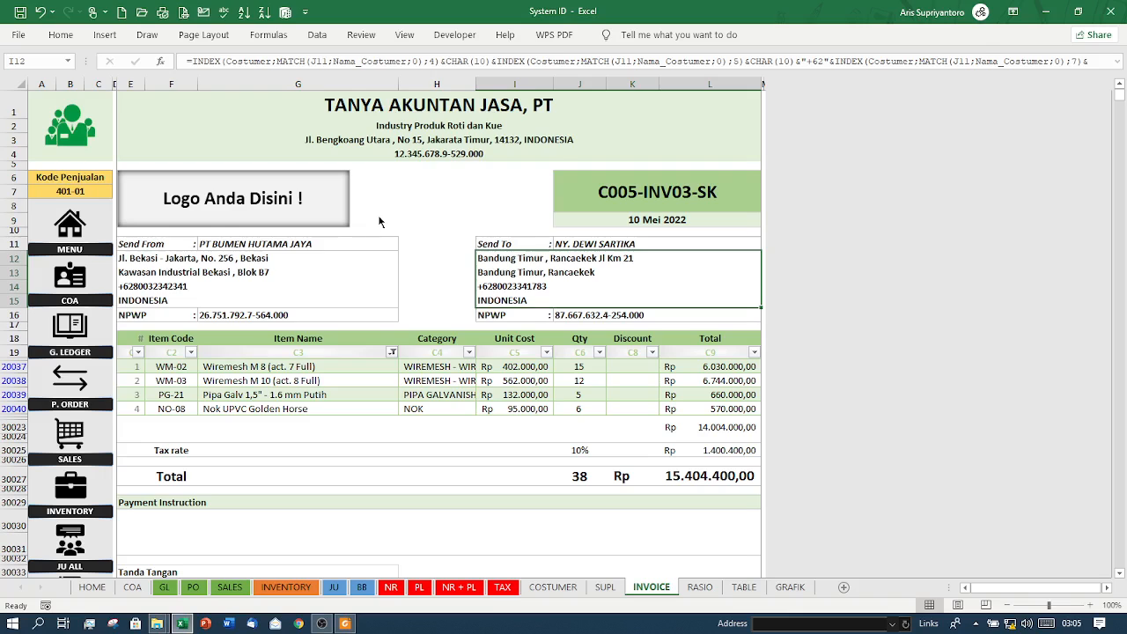
pyautogui.write('SAMPLE')
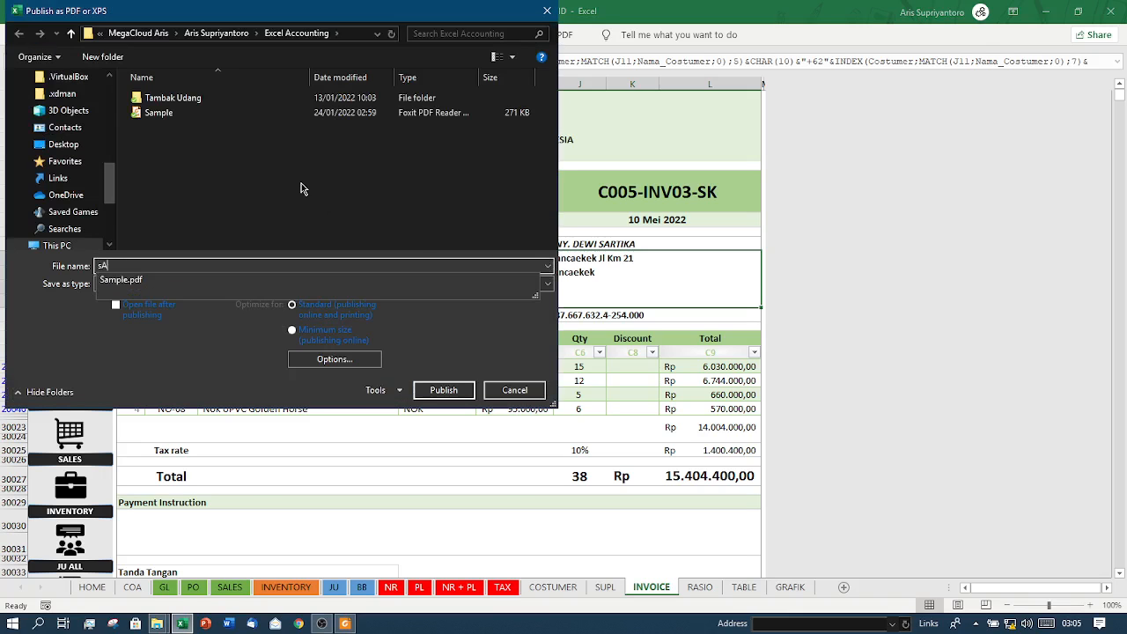
pyautogui.press('BackSpace')
pyautogui.press('BackSpace')
pyautogui.press('BackSpace')
pyautogui.press('BackSpace')
pyautogui.press('BackSpace')
pyautogui.press('BackSpace')
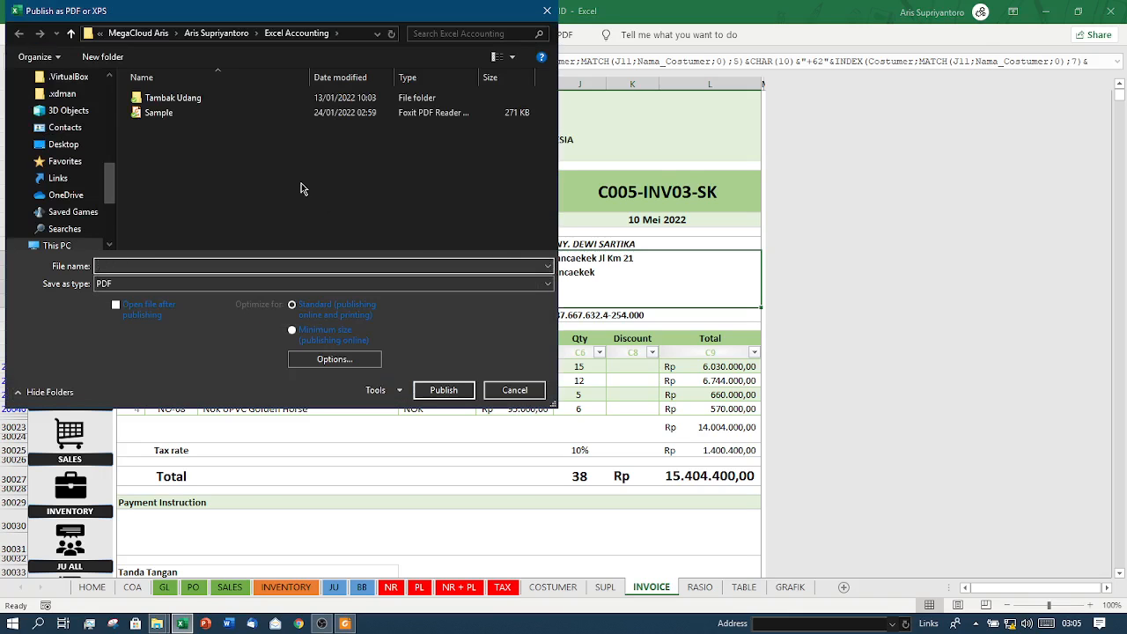
pyautogui.write('Sample Invoice')
pyautogui.press('Return')
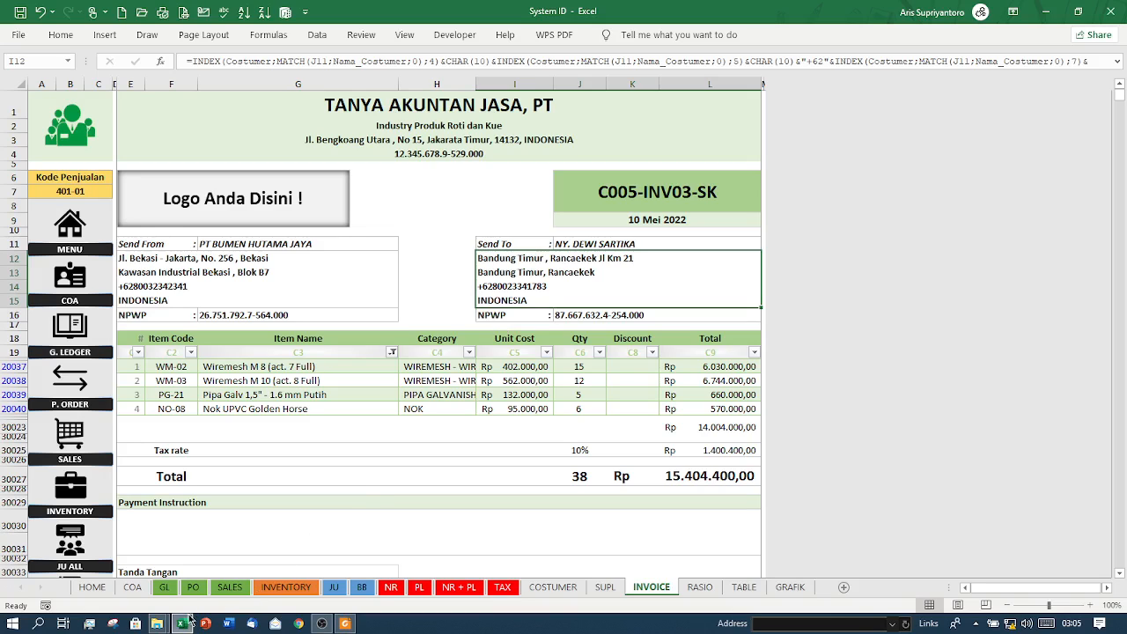
# Switch to the Excel Accounting folder in File Explorer and open the Sample Invoice PDF
pyautogui.moveTo(157, 623)
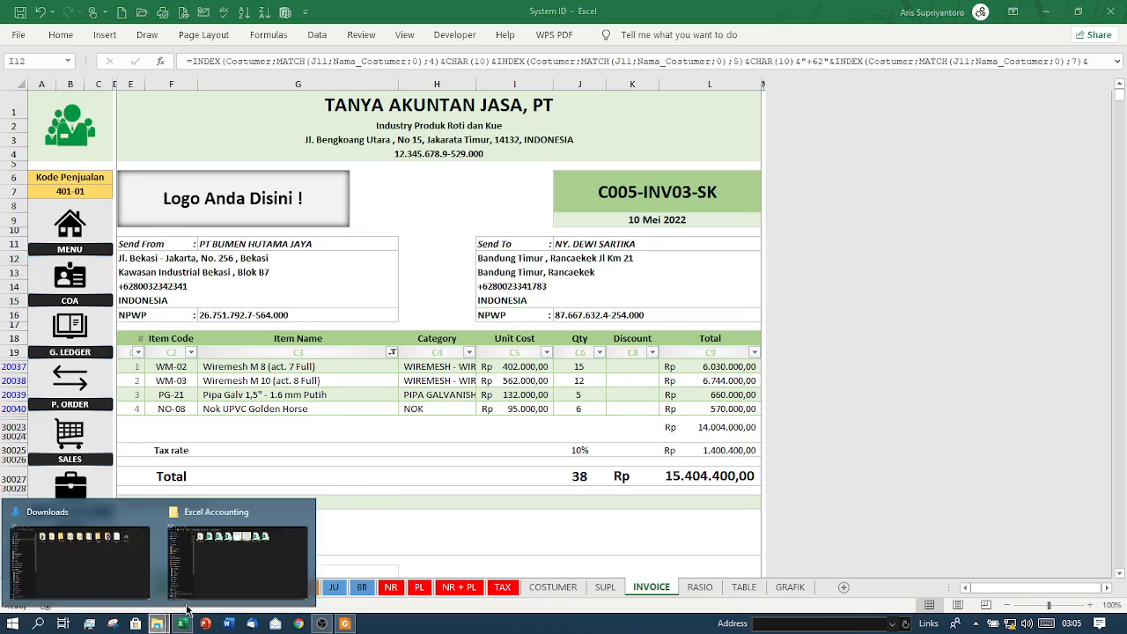
pyautogui.click(237, 555)
pyautogui.click(519, 331)
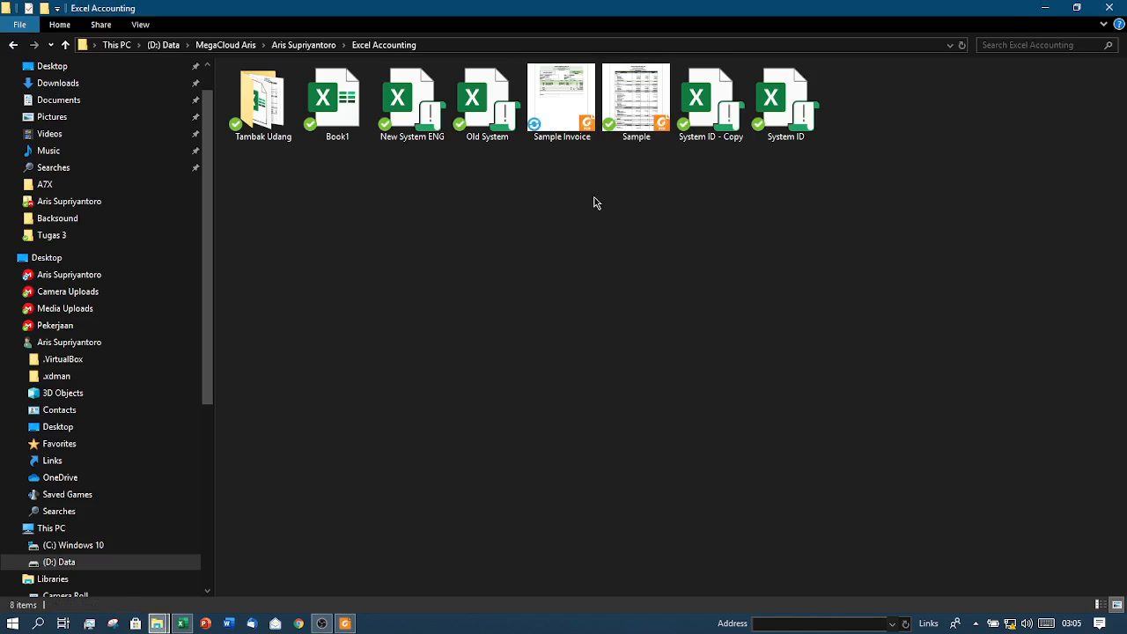
pyautogui.click(578, 126)
pyautogui.doubleClick(577, 126)
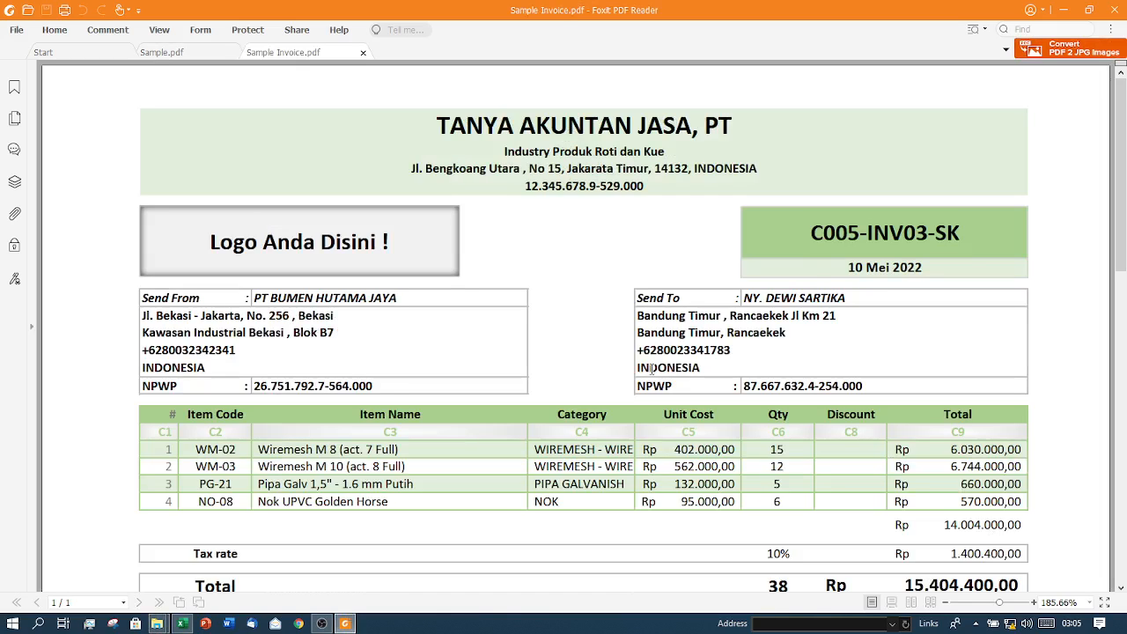
# Set the PDF view to 150% and review the invoice down to its Payment Instruction and Tanda Tangan sections
pyautogui.click(1093, 602)
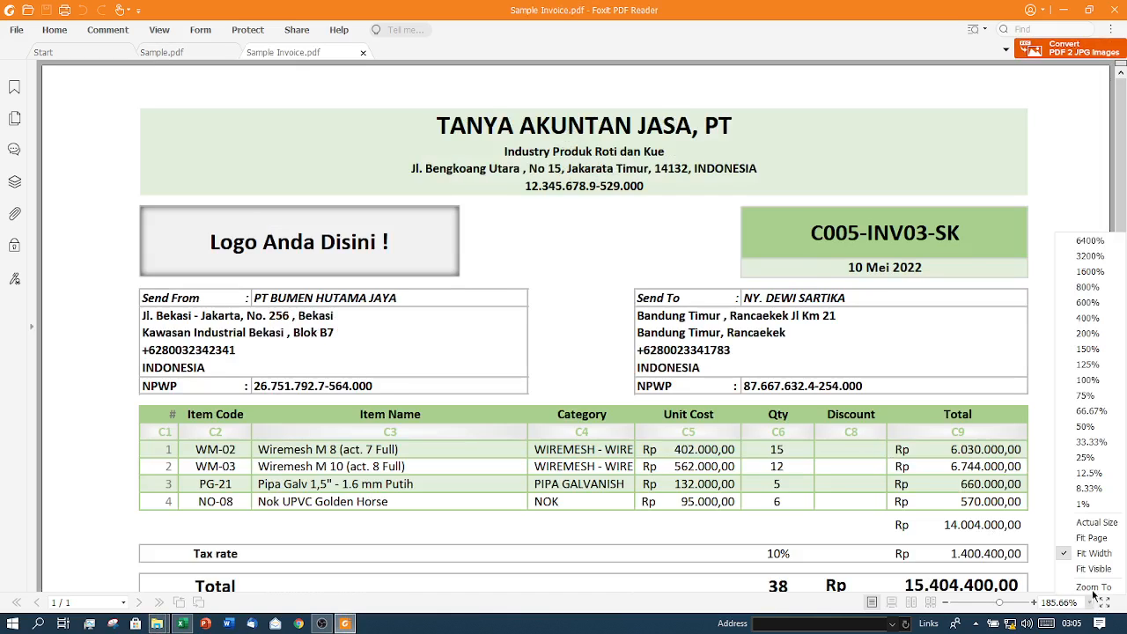
pyautogui.click(1086, 359)
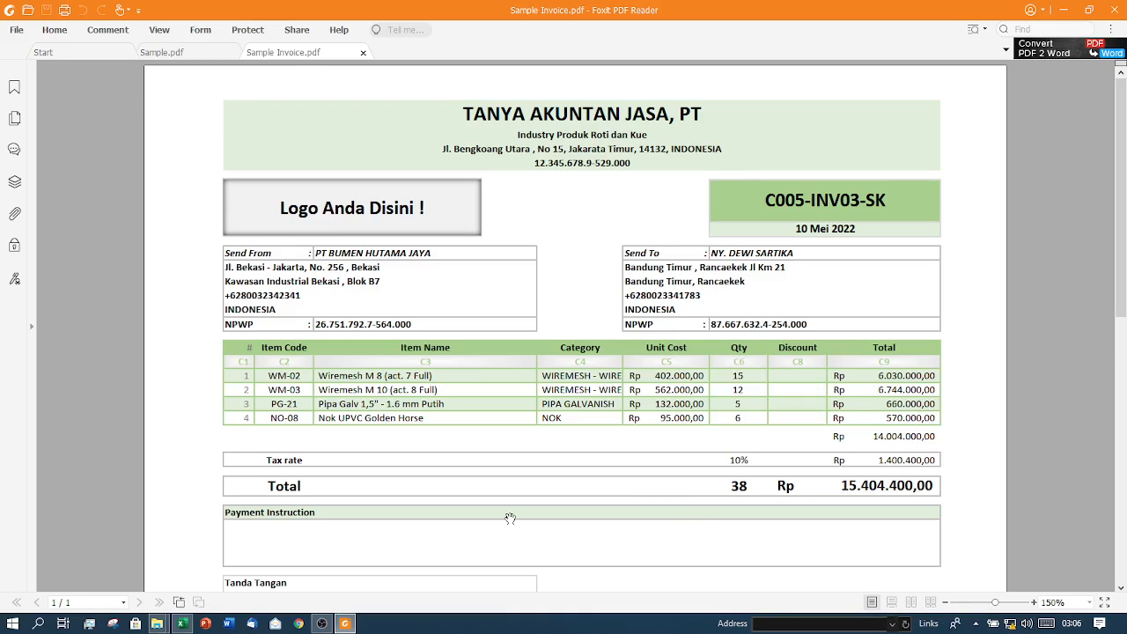
pyautogui.scroll(-3, 508, 518)
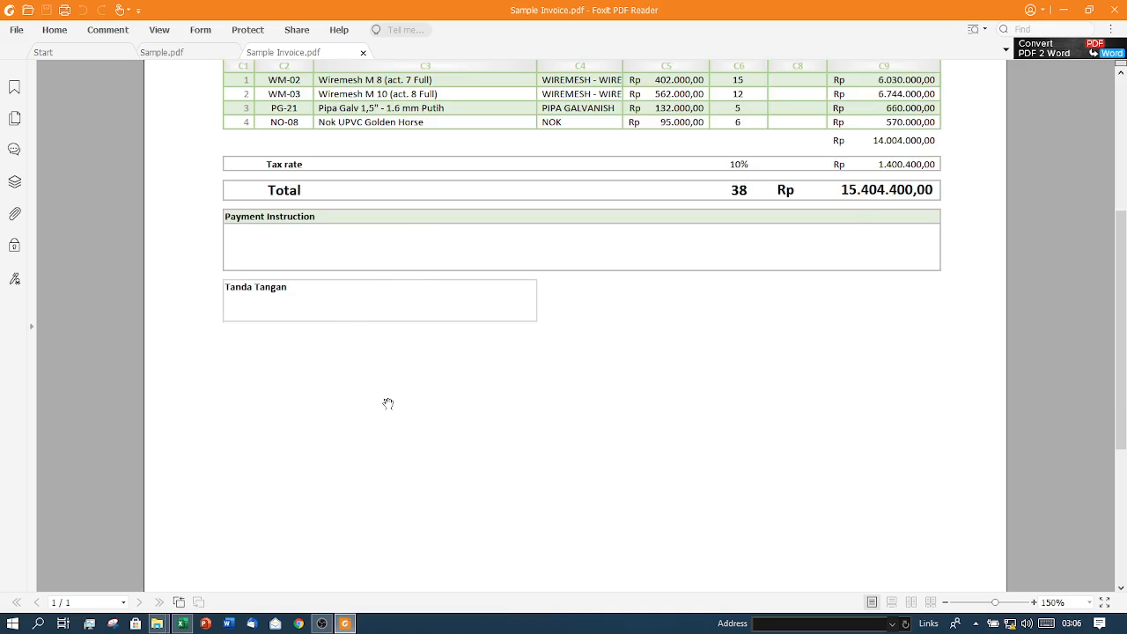
pyautogui.scroll(2, 388, 403)
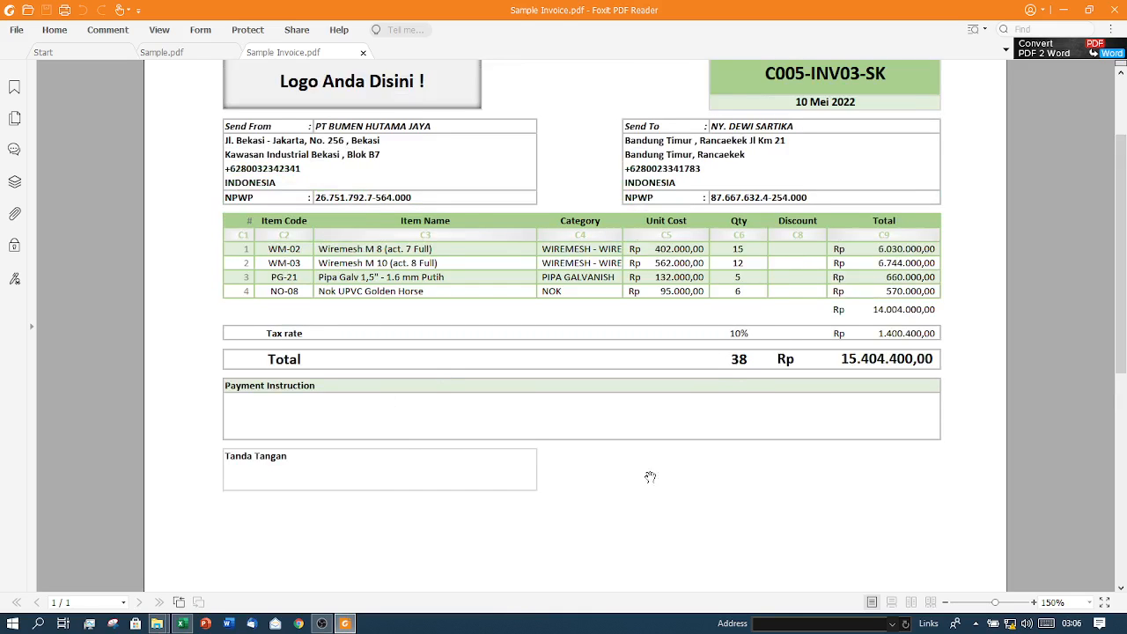
# Review the Sample Invoice PDF from its header down, with a brief look at the file in the Excel Accounting folder
pyautogui.scroll(3, 649, 480)
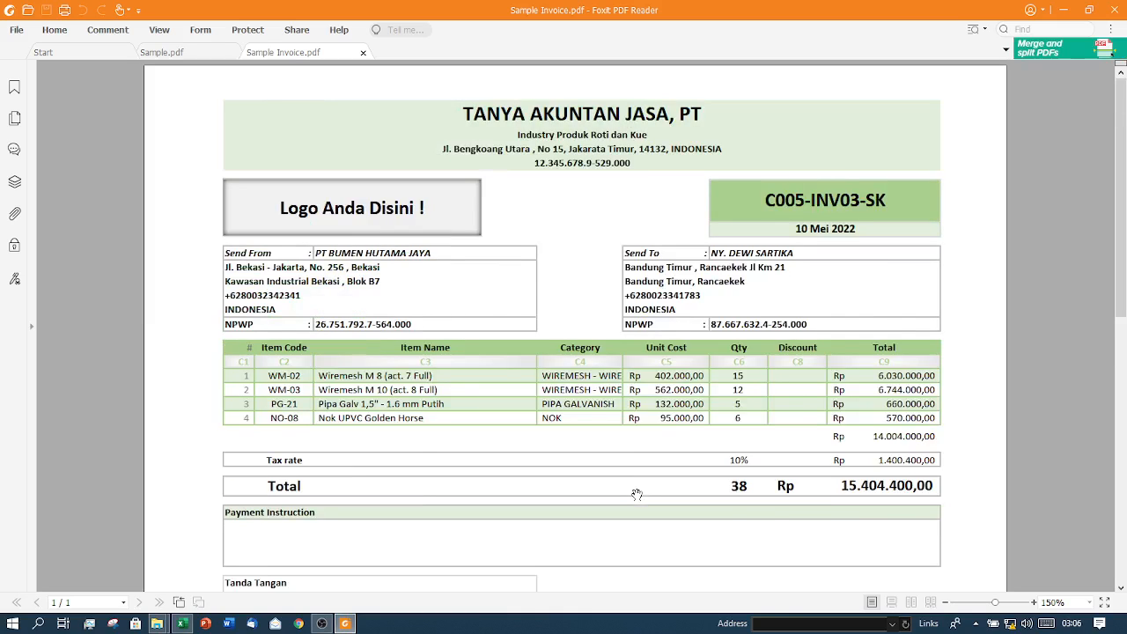
pyautogui.hotkey('alt', 'Tab')
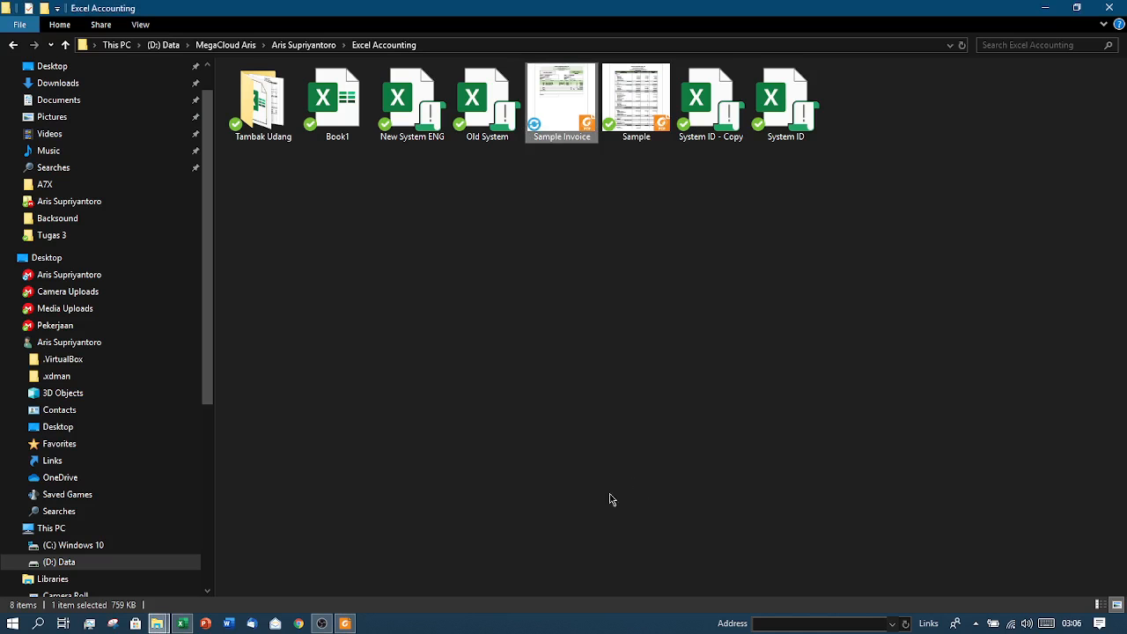
pyautogui.hotkey('alt', 'Tab')
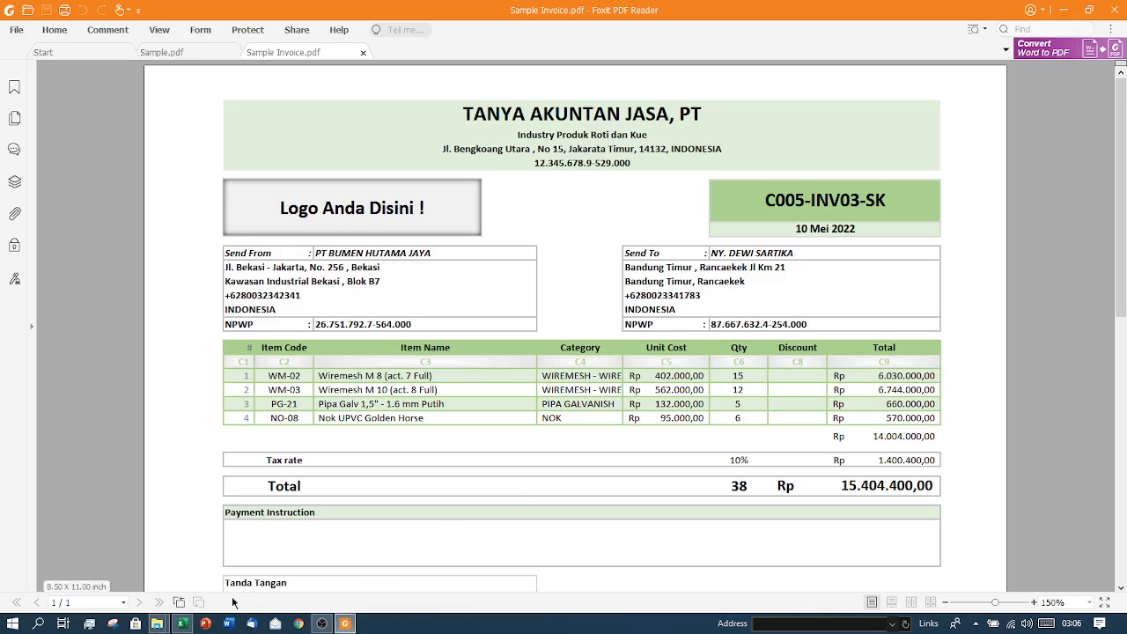
# Switch back to the System ID workbook in Excel and select the empty cell H10 on the INVOICE sheet
pyautogui.click(182, 624)
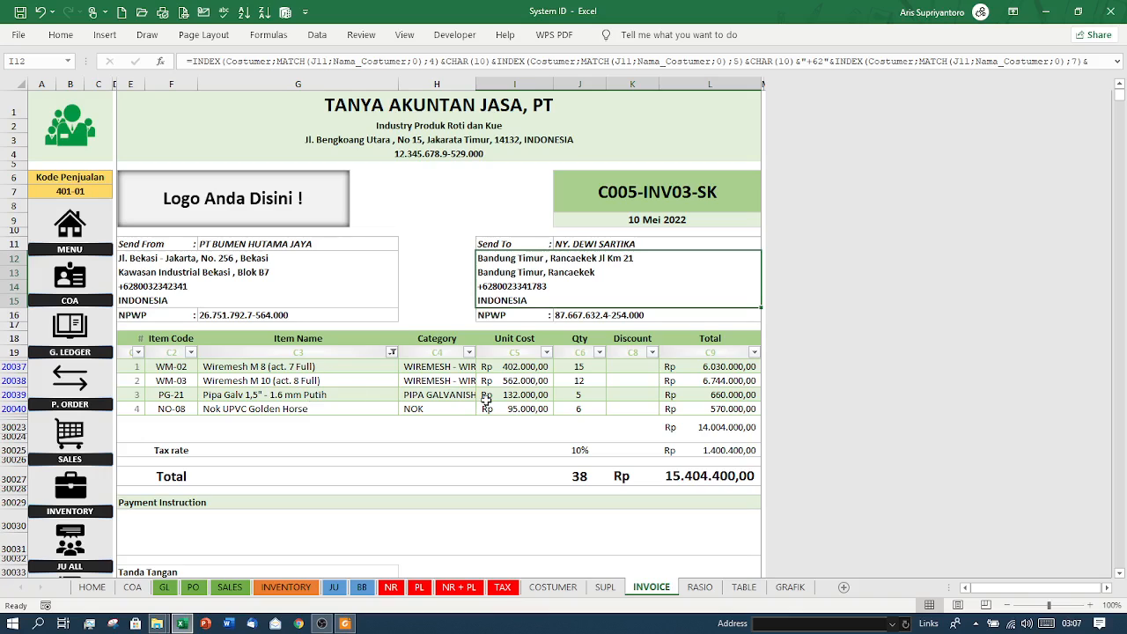
pyautogui.click(439, 276)
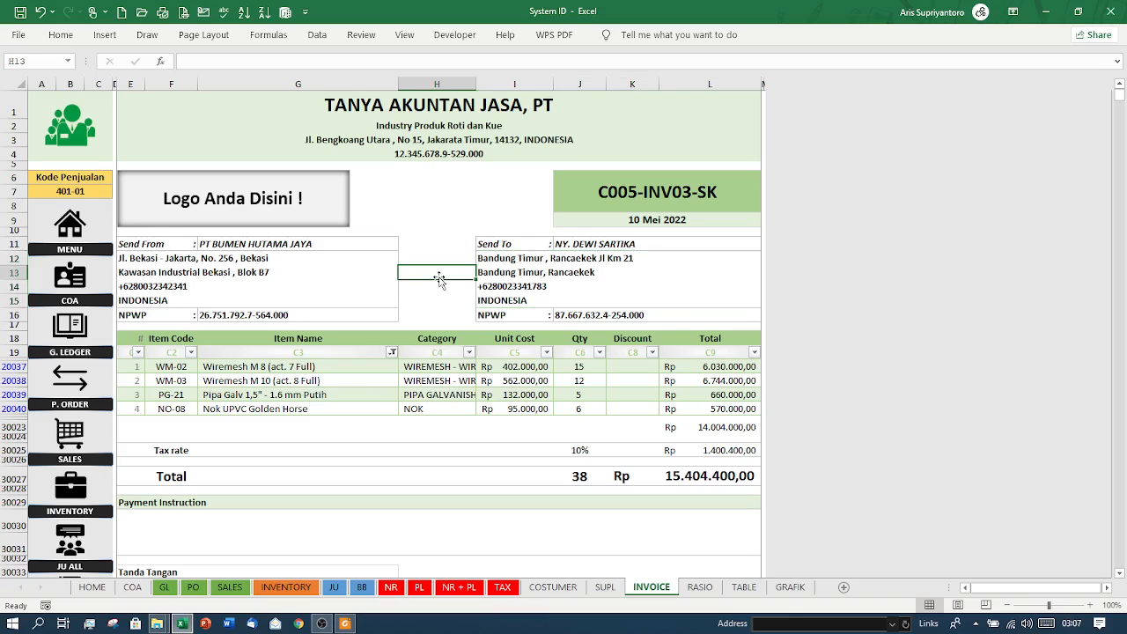
pyautogui.press('Up')
pyautogui.press('Up')
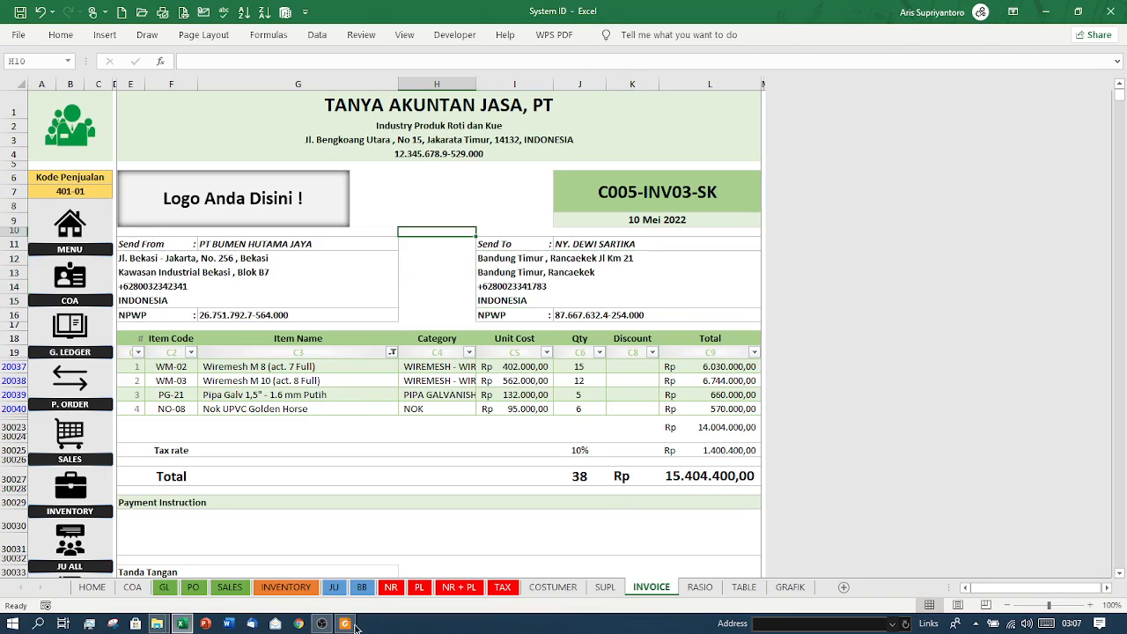
pyautogui.click(325, 625)
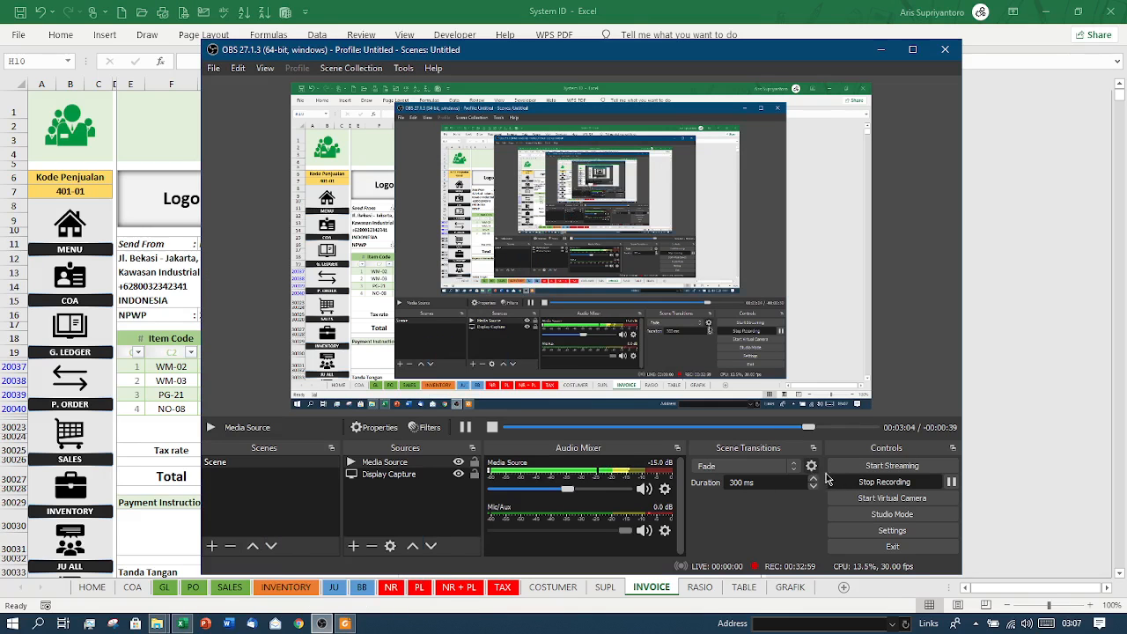